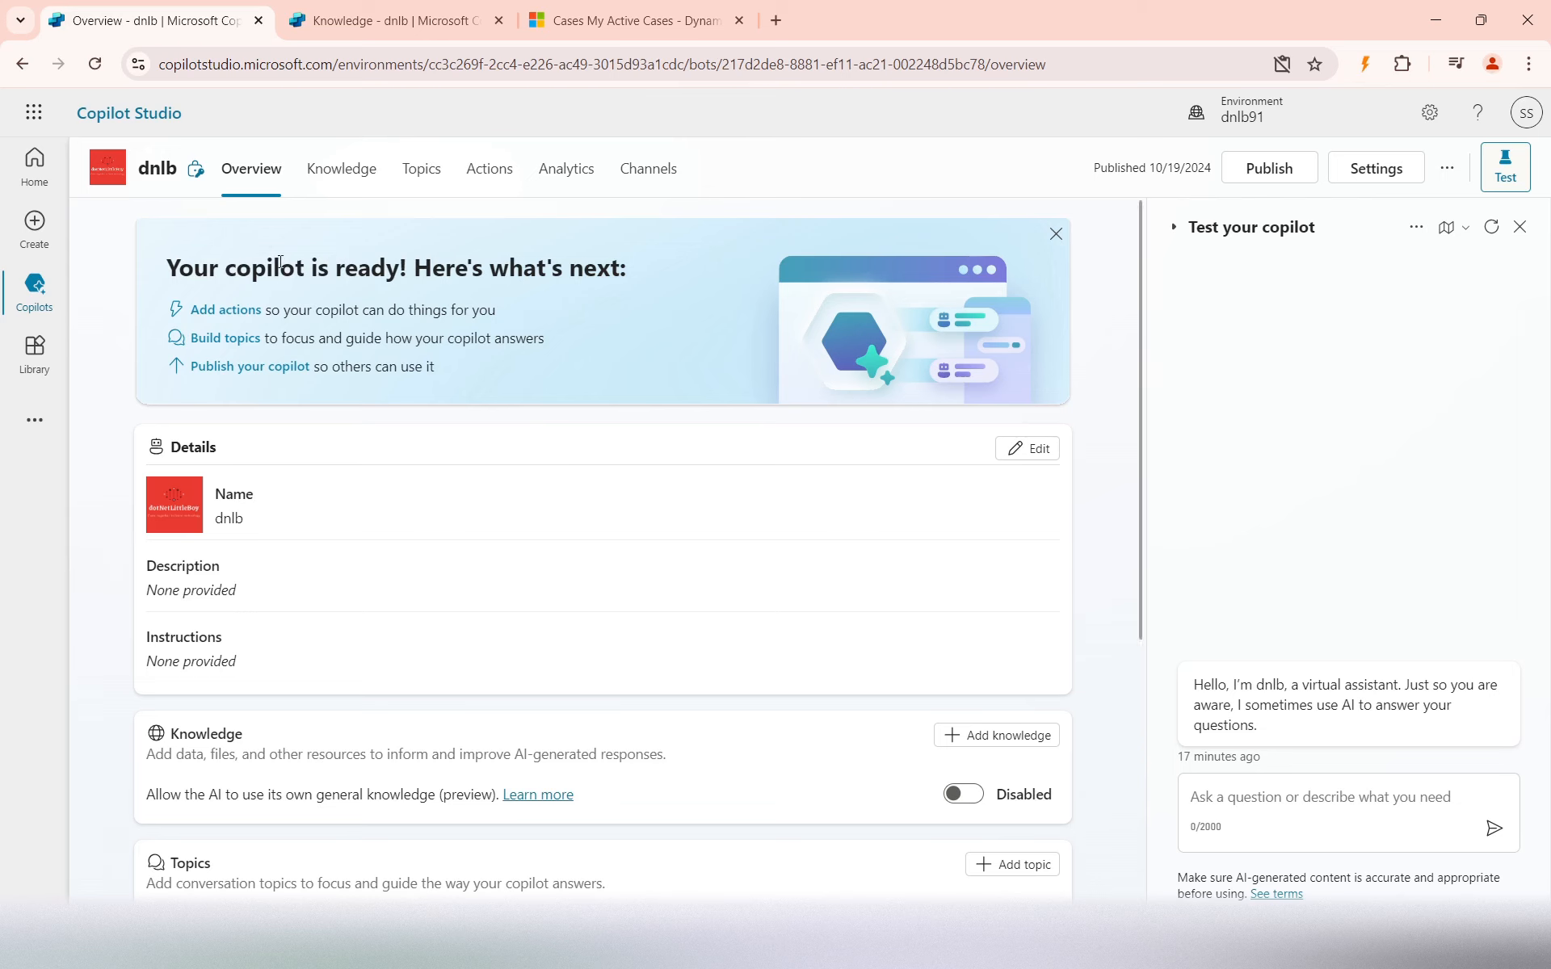
Review the copilot's Generative AI settings for interaction mode and content moderation, and close the settings
{"action": "left_click", "coordinate": [1379, 170]}
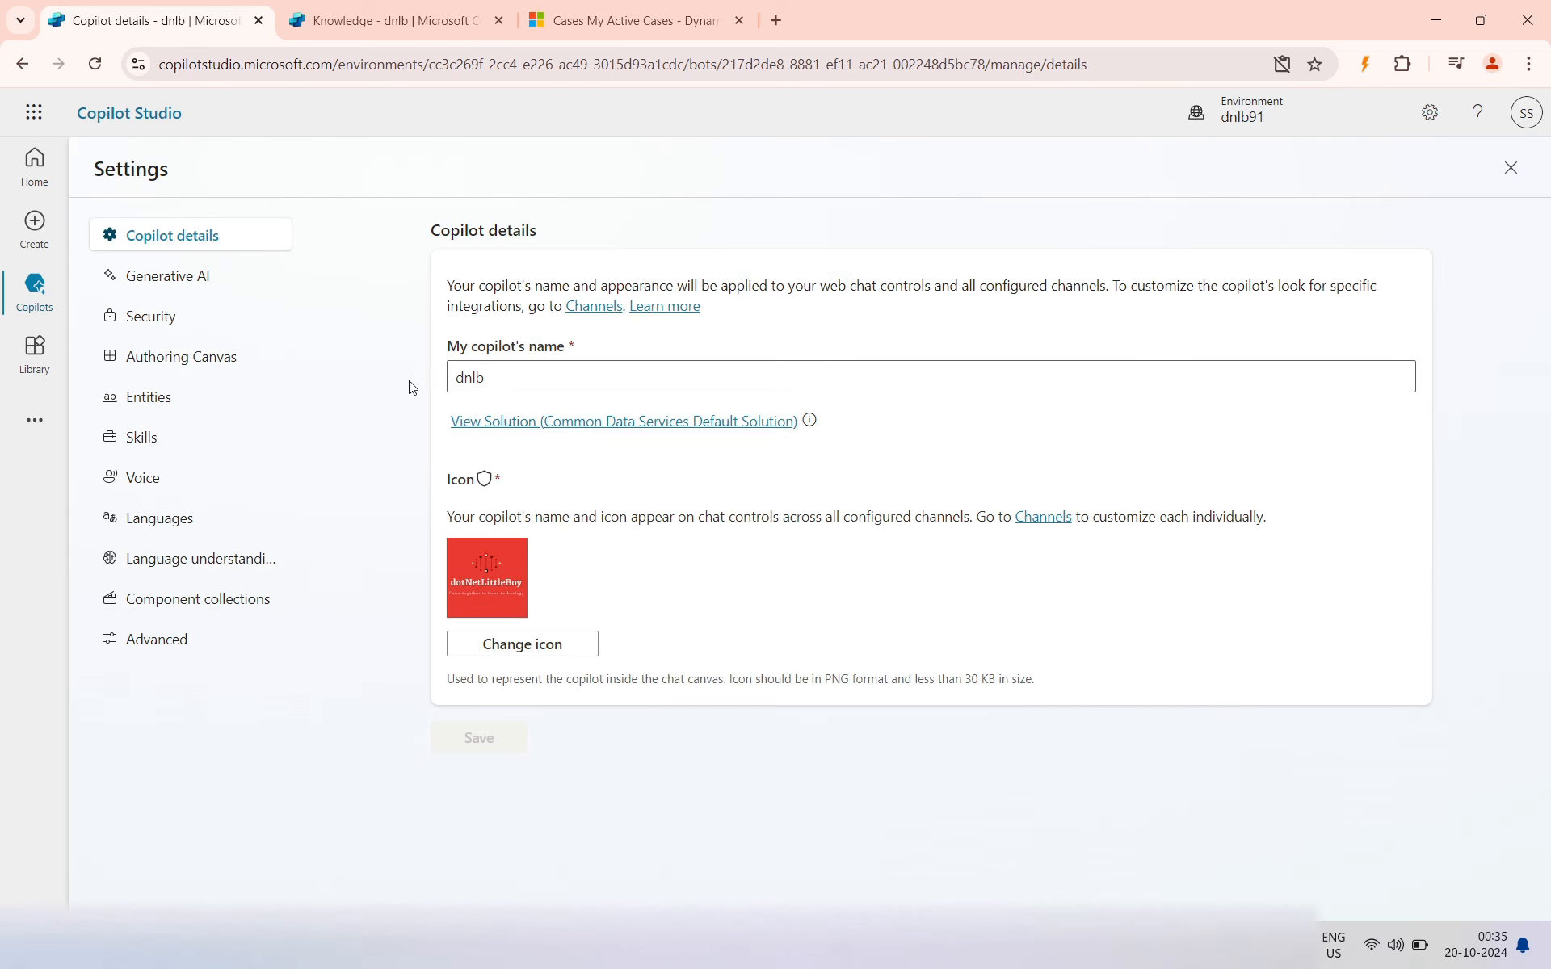
{"action": "left_click", "coordinate": [230, 288]}
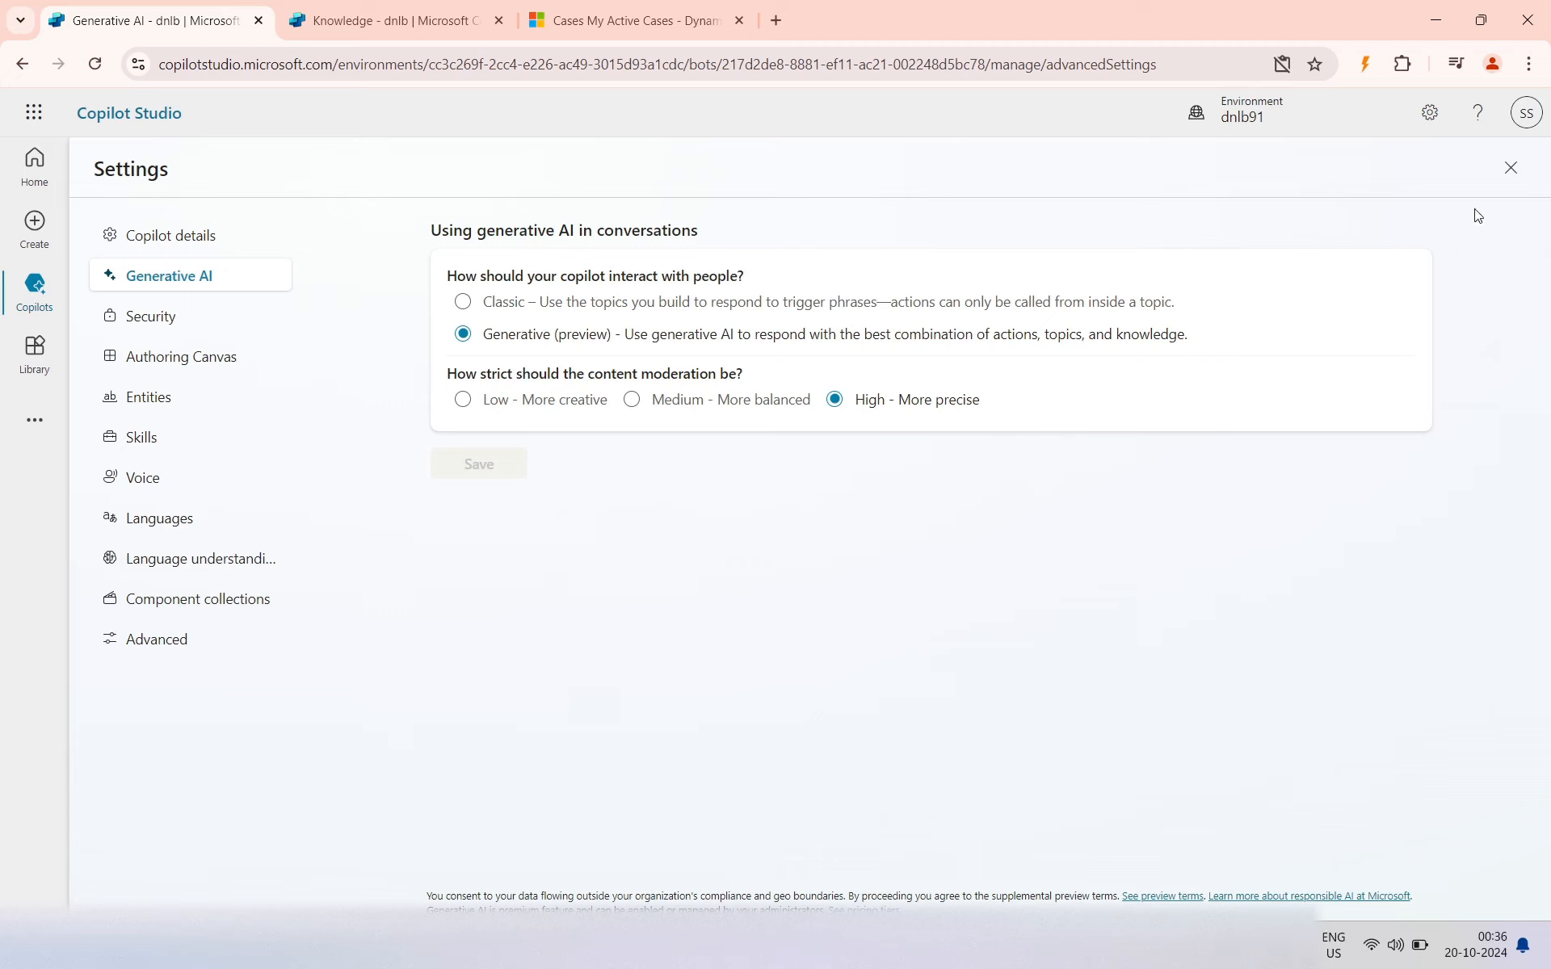
{"action": "left_click", "coordinate": [1511, 167]}
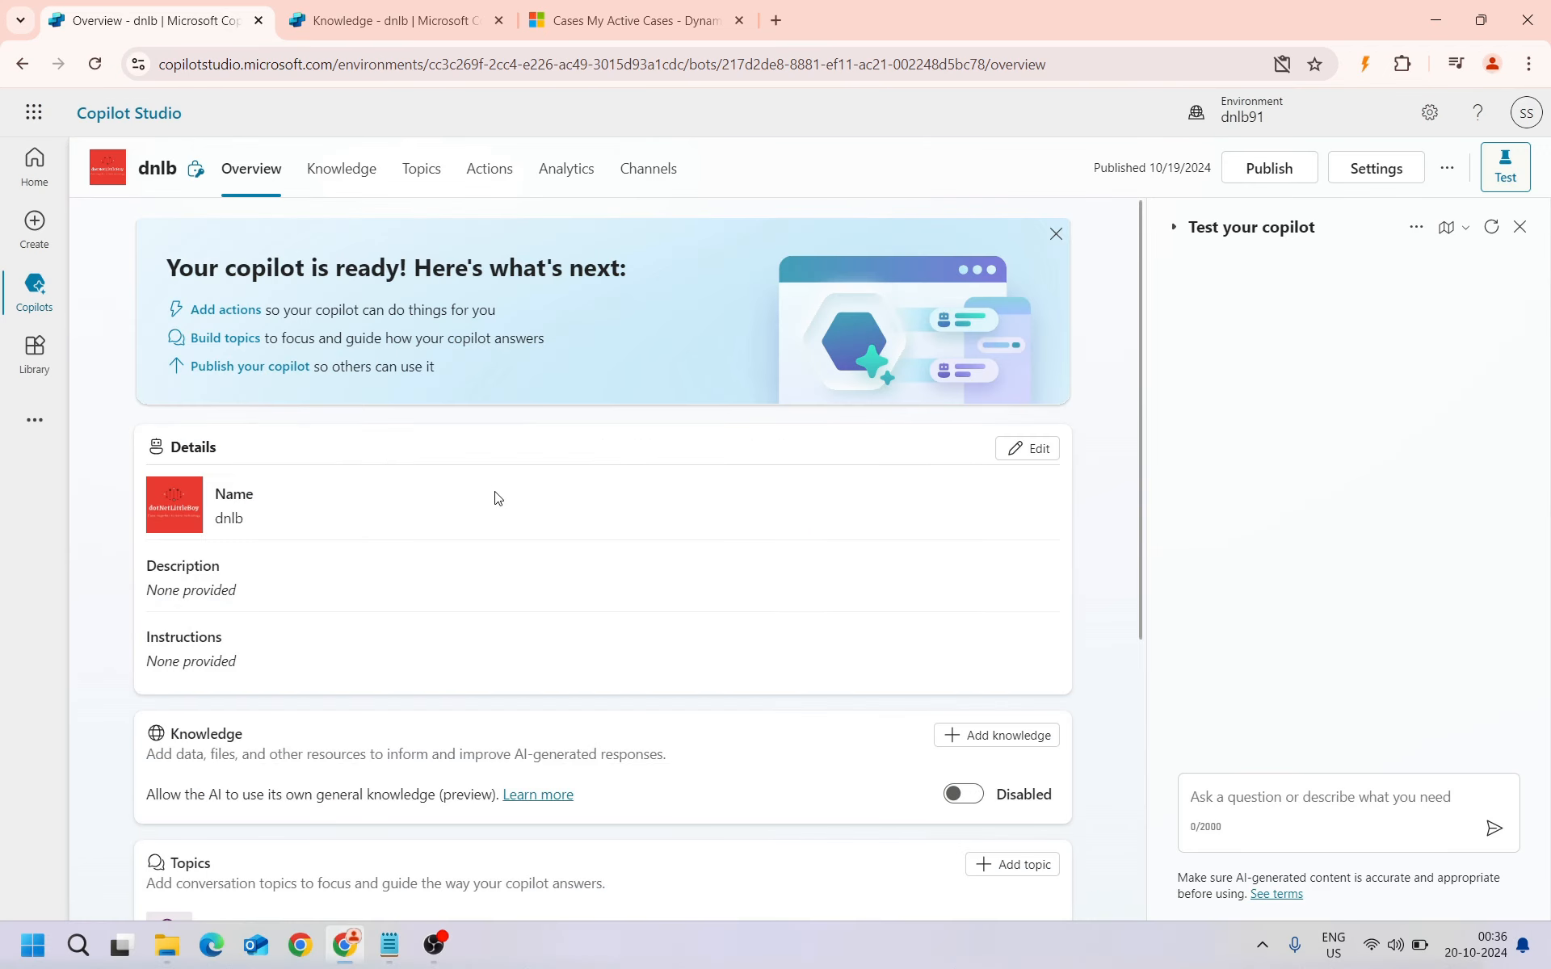
Open the Thank you topic and examine the advanced node types that can be added after its message
{"action": "left_click", "coordinate": [422, 179]}
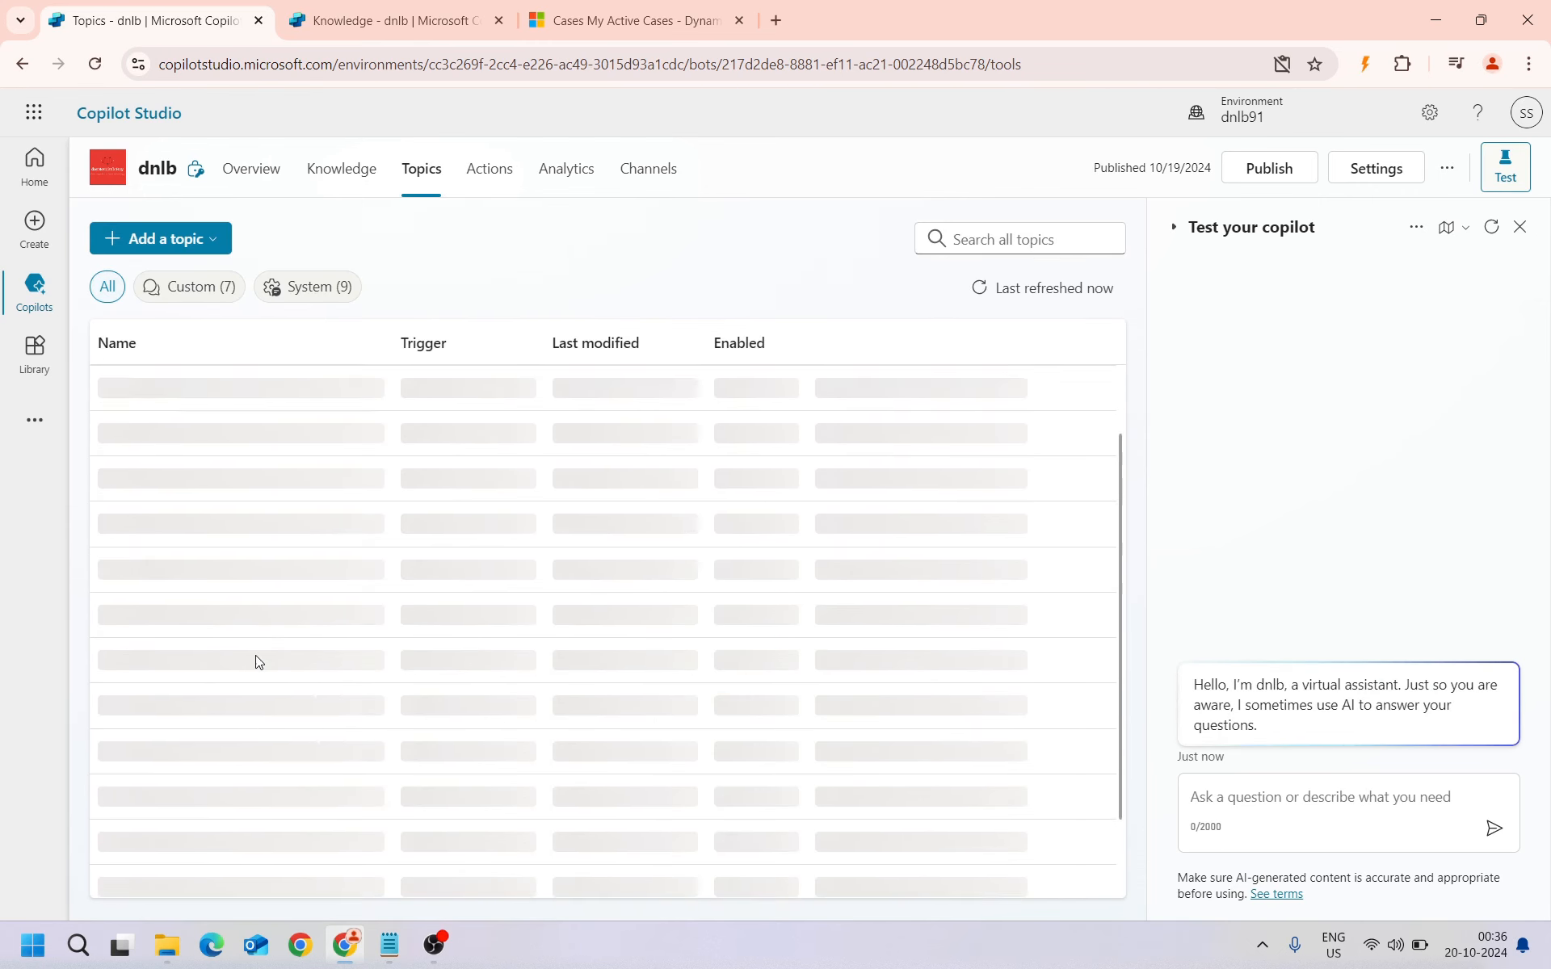
{"action": "scroll", "coordinate": [253, 686], "scroll_direction": "down", "scroll_amount": 3}
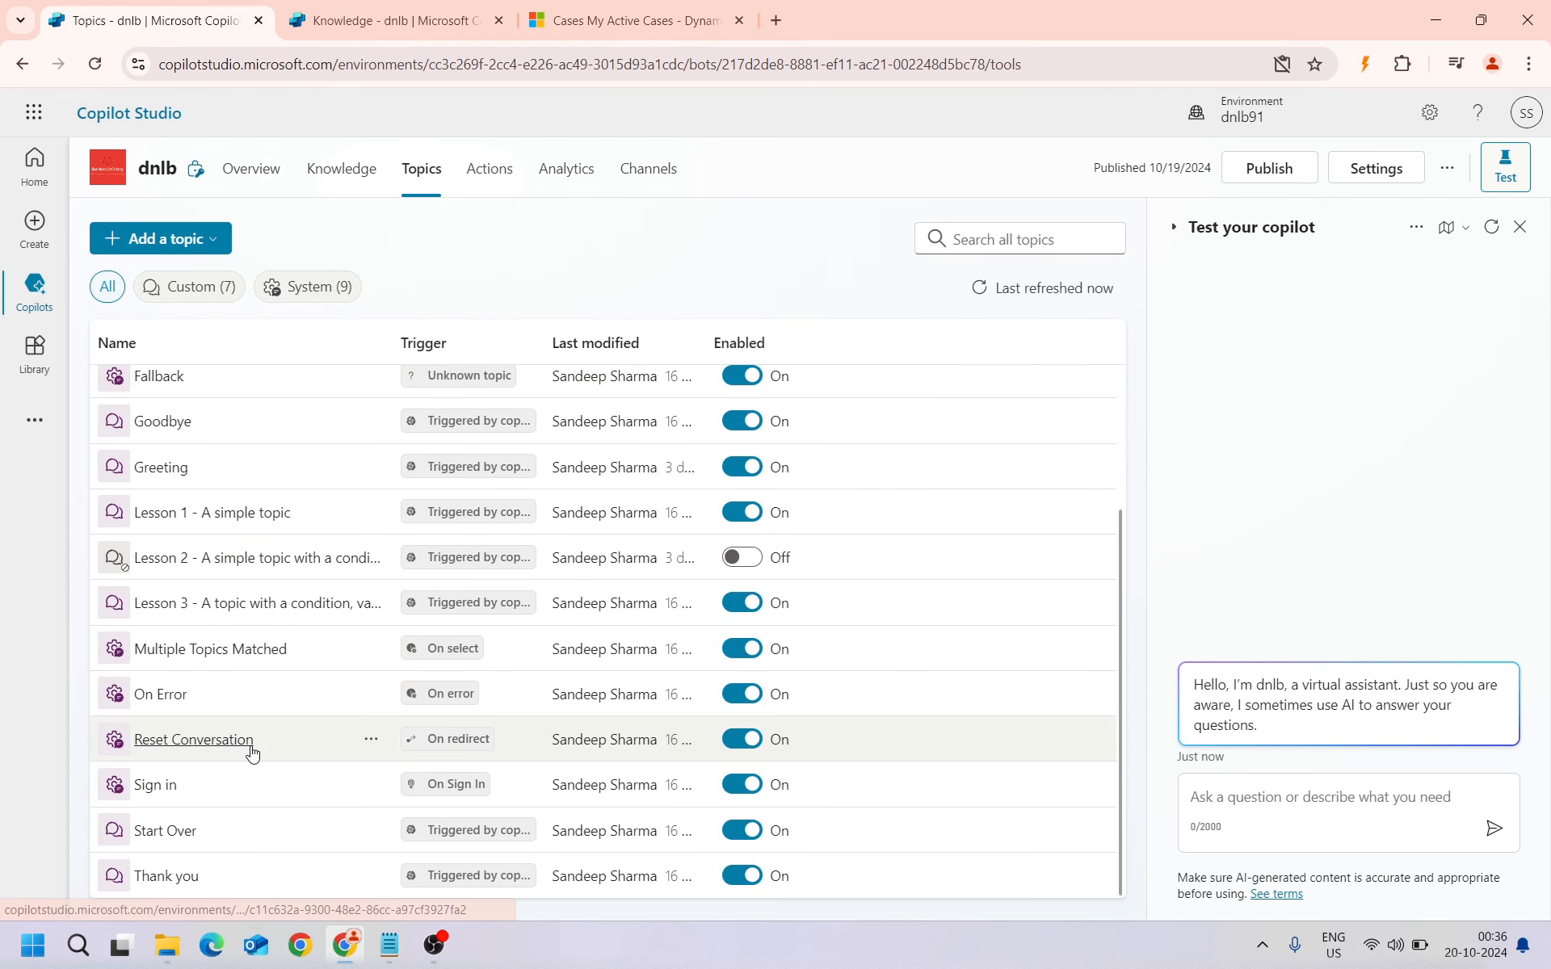
{"action": "left_click", "coordinate": [171, 874]}
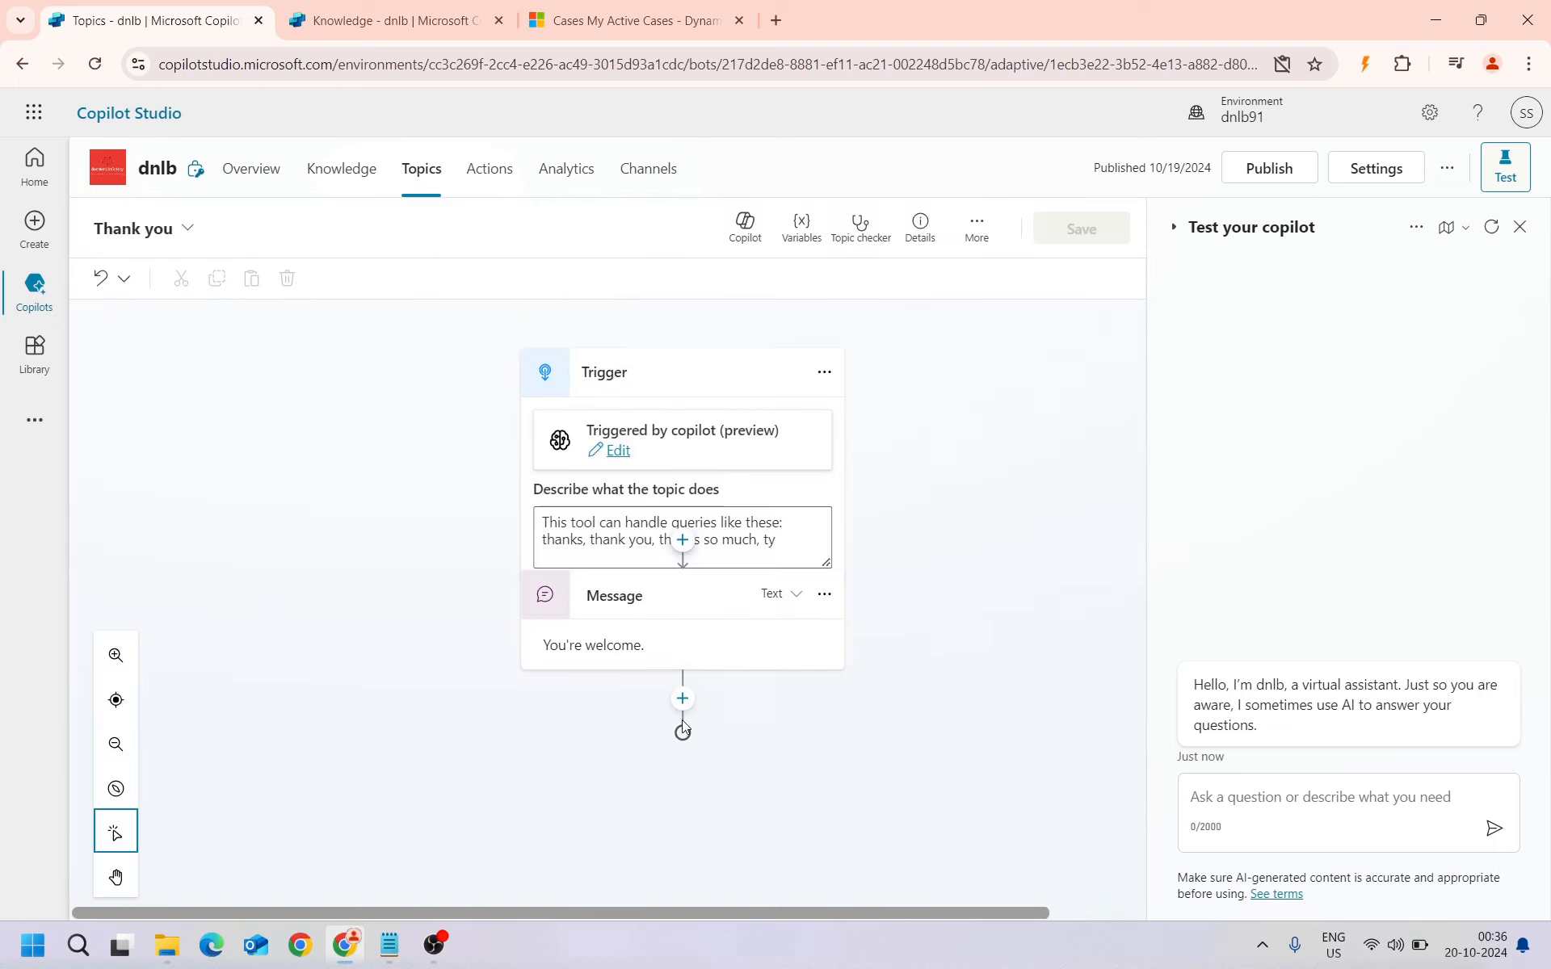
{"action": "left_click", "coordinate": [689, 771]}
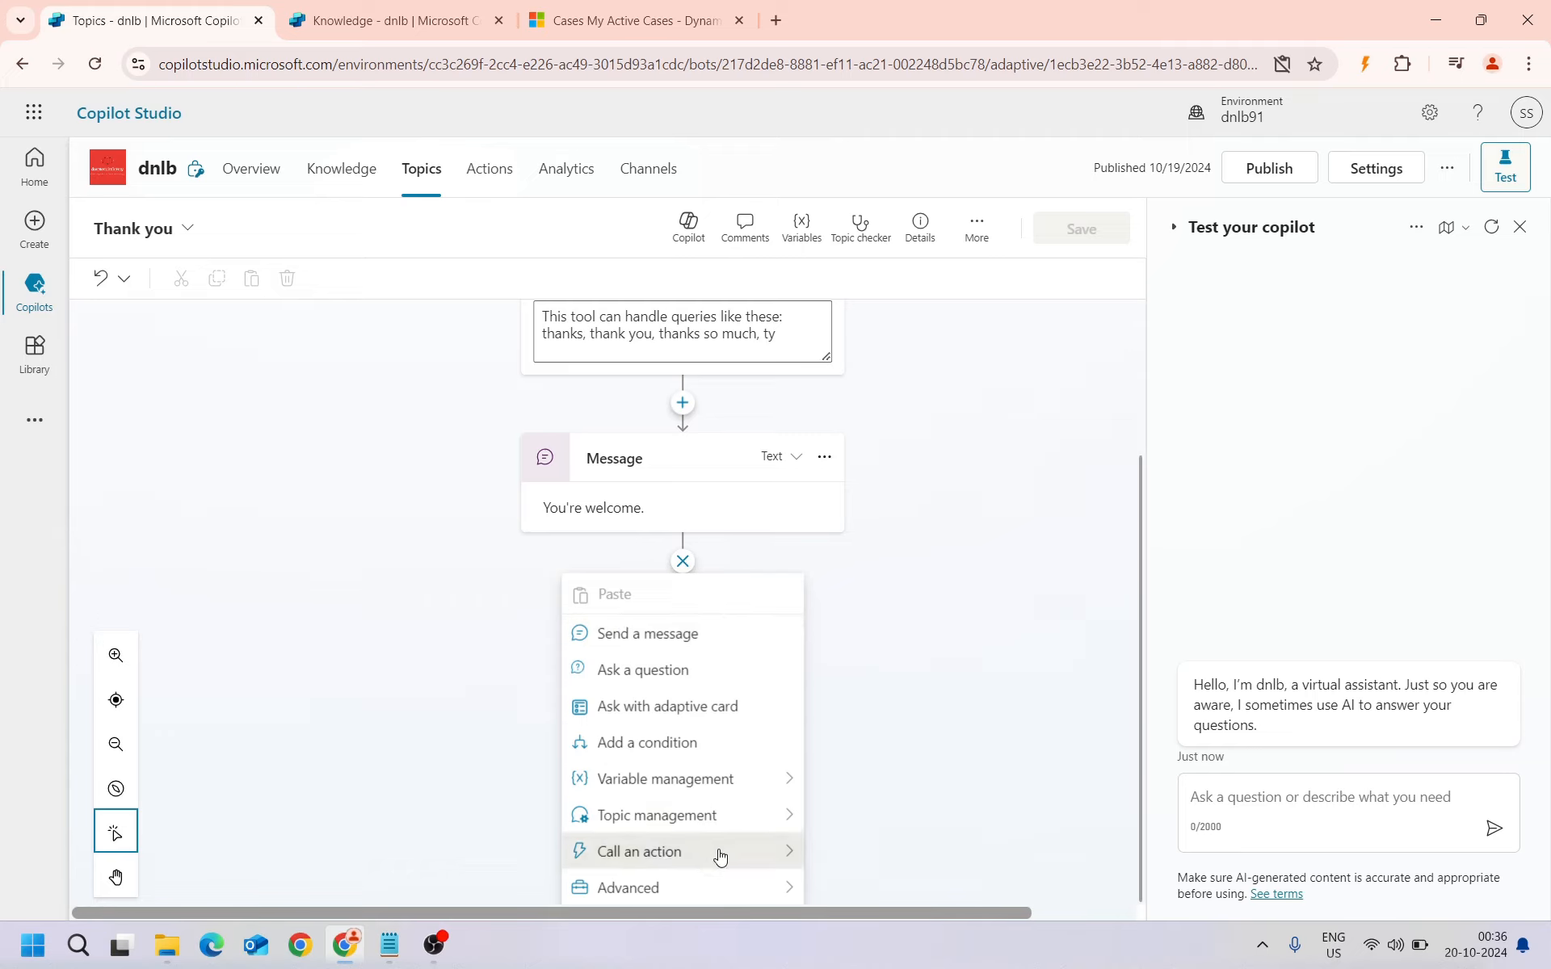
{"action": "mouse_move", "coordinate": [605, 886]}
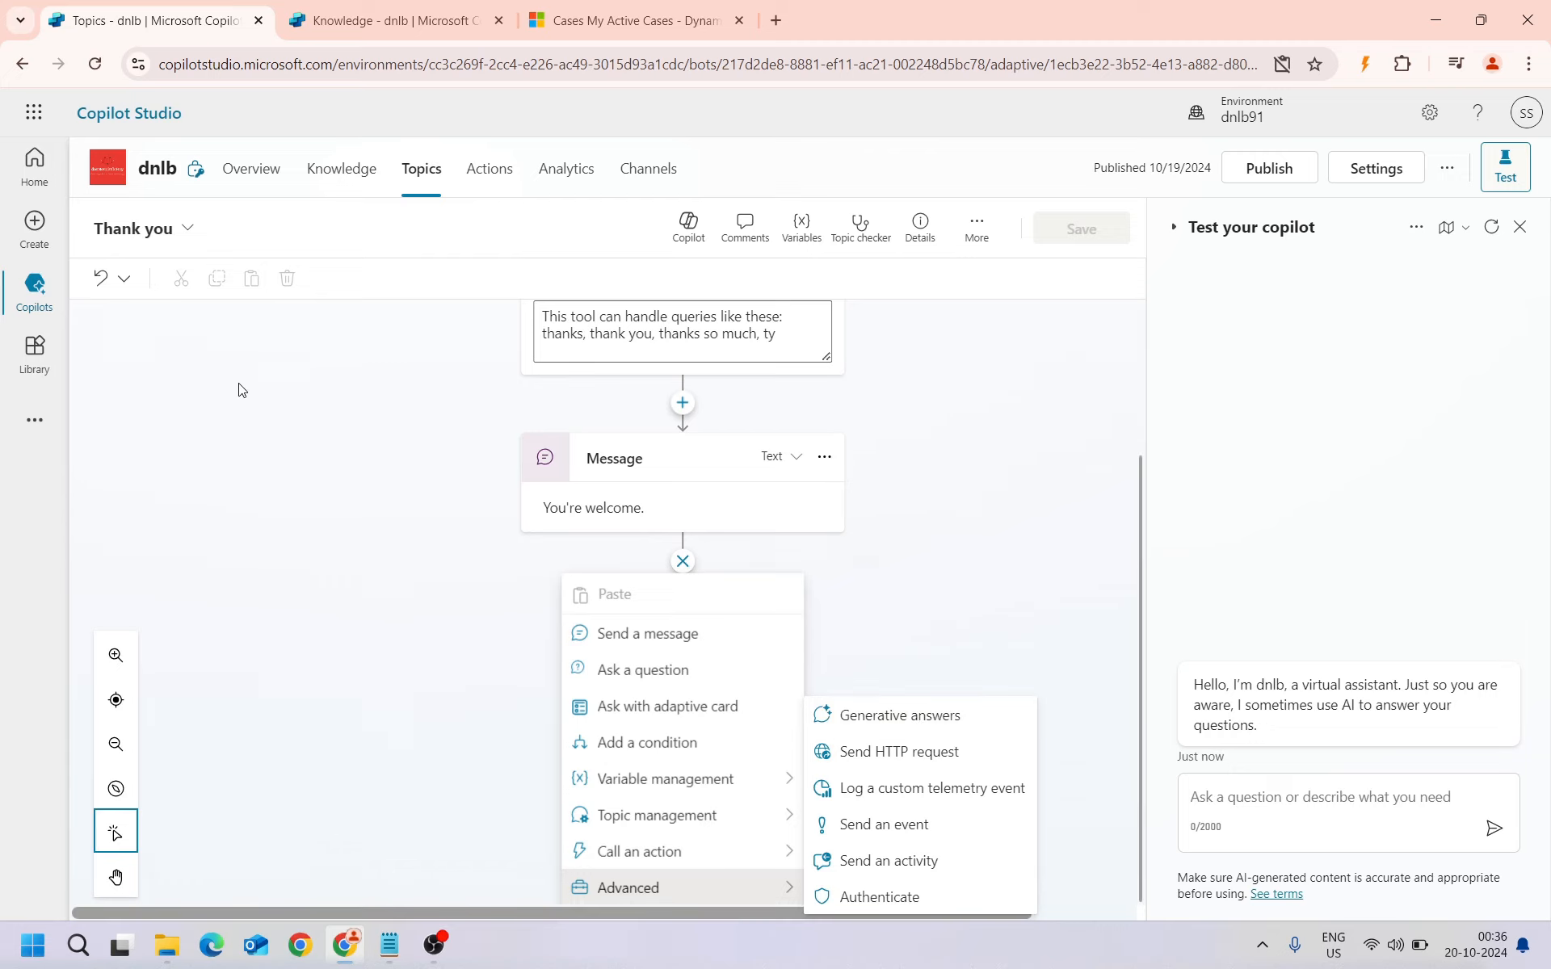
Return to the topics list, show only the system topics and review their triggers
{"action": "left_click", "coordinate": [426, 178]}
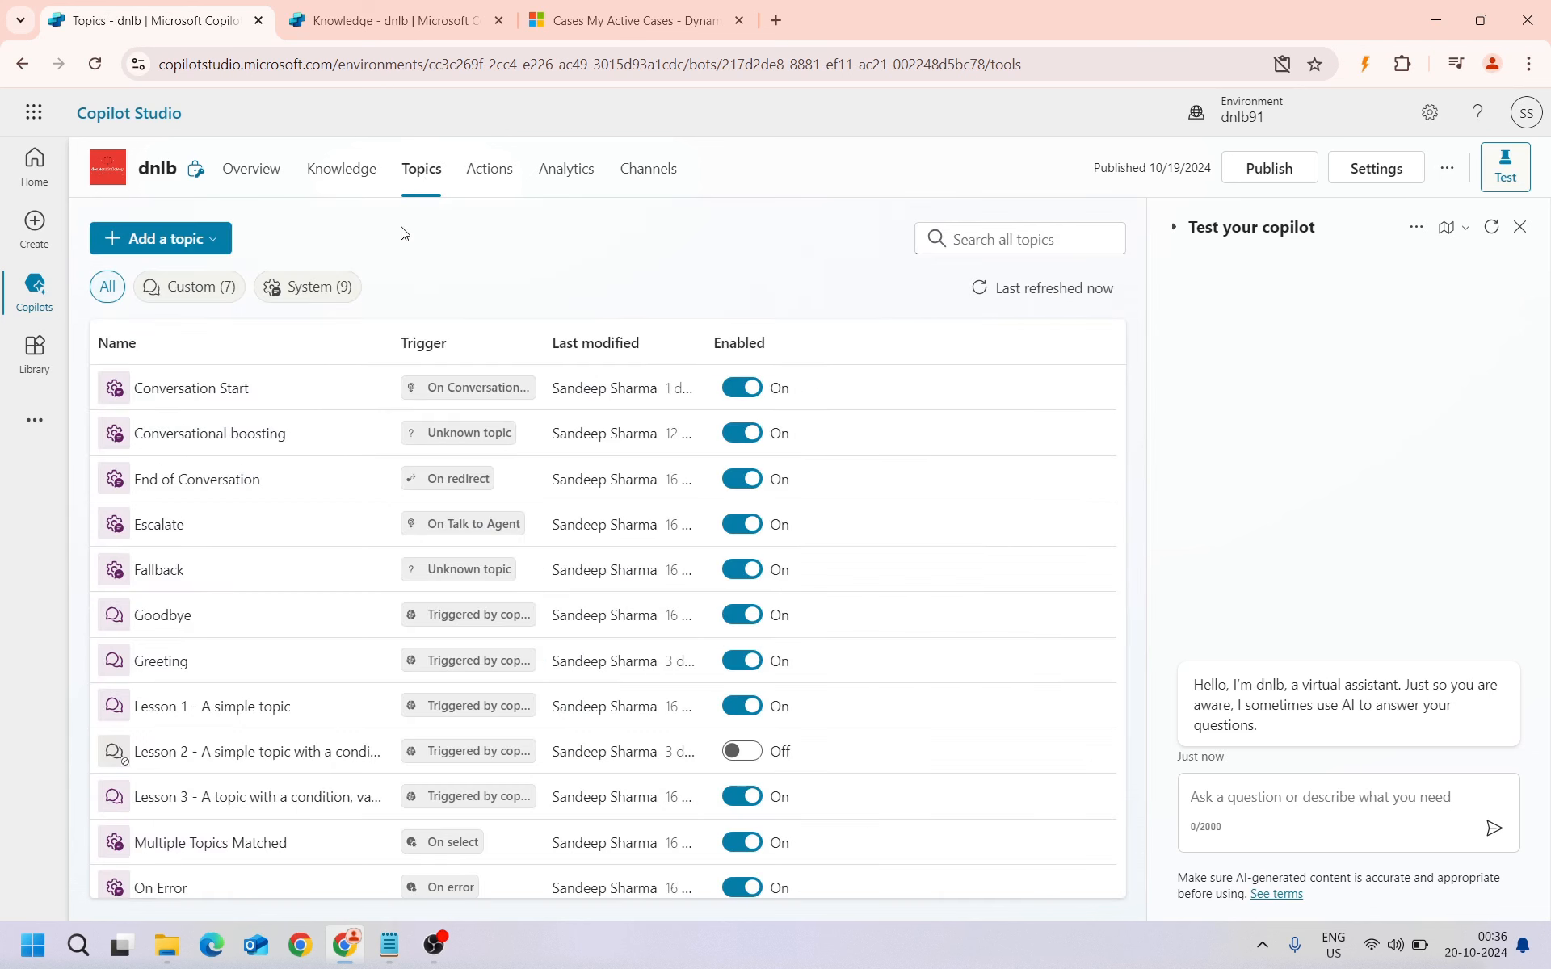
{"action": "left_click", "coordinate": [316, 291]}
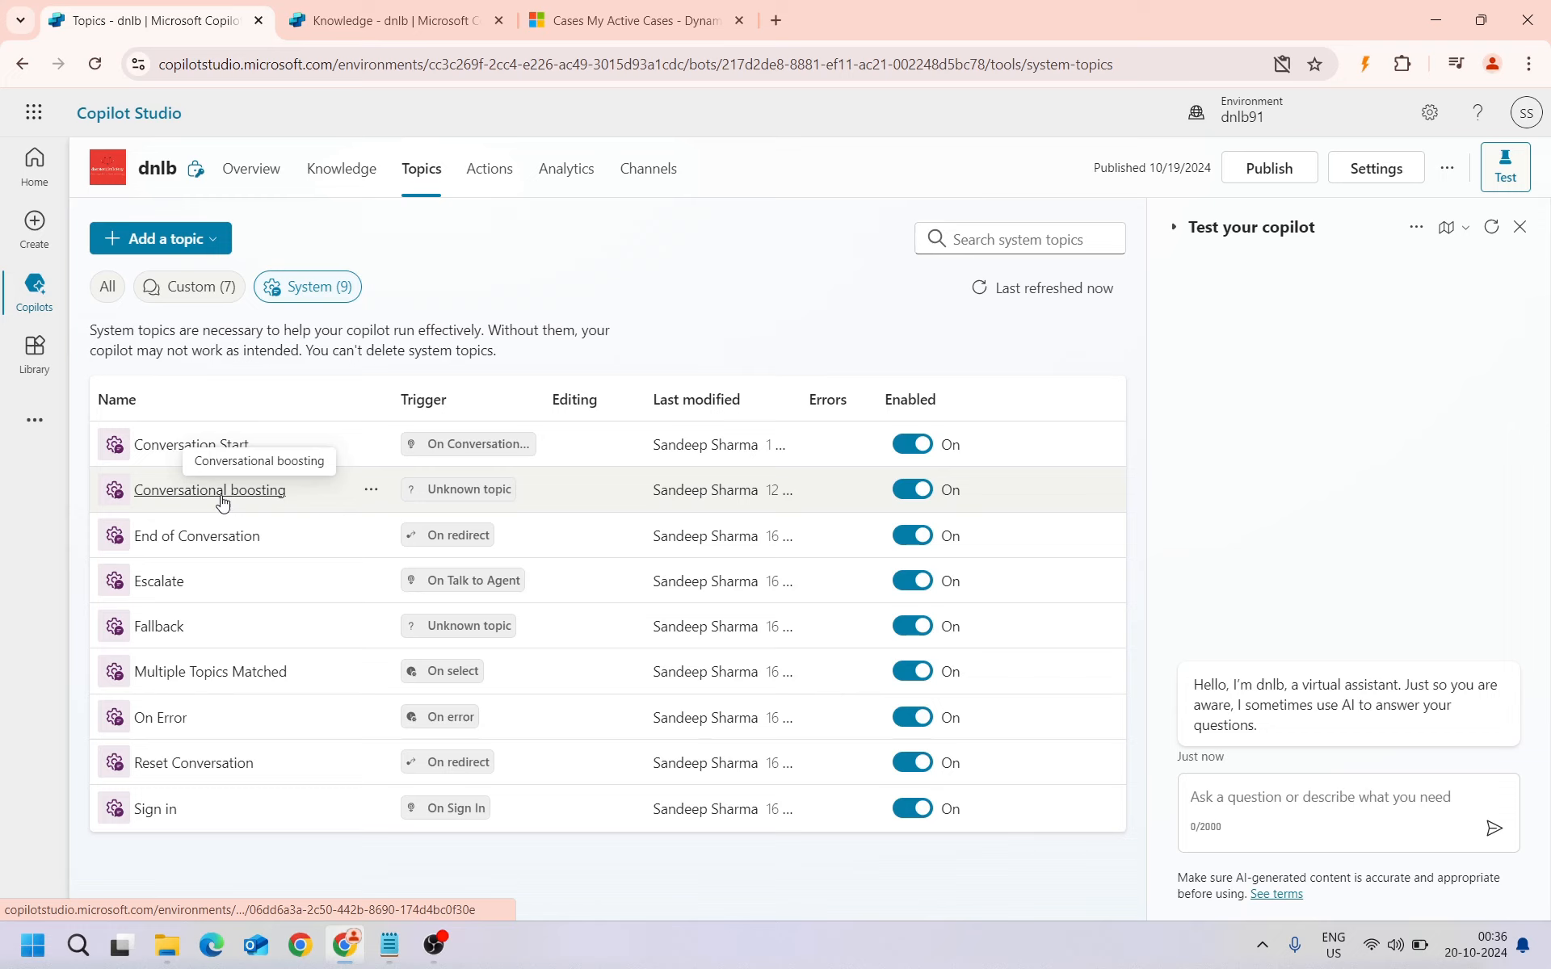
{"action": "mouse_move", "coordinate": [473, 498]}
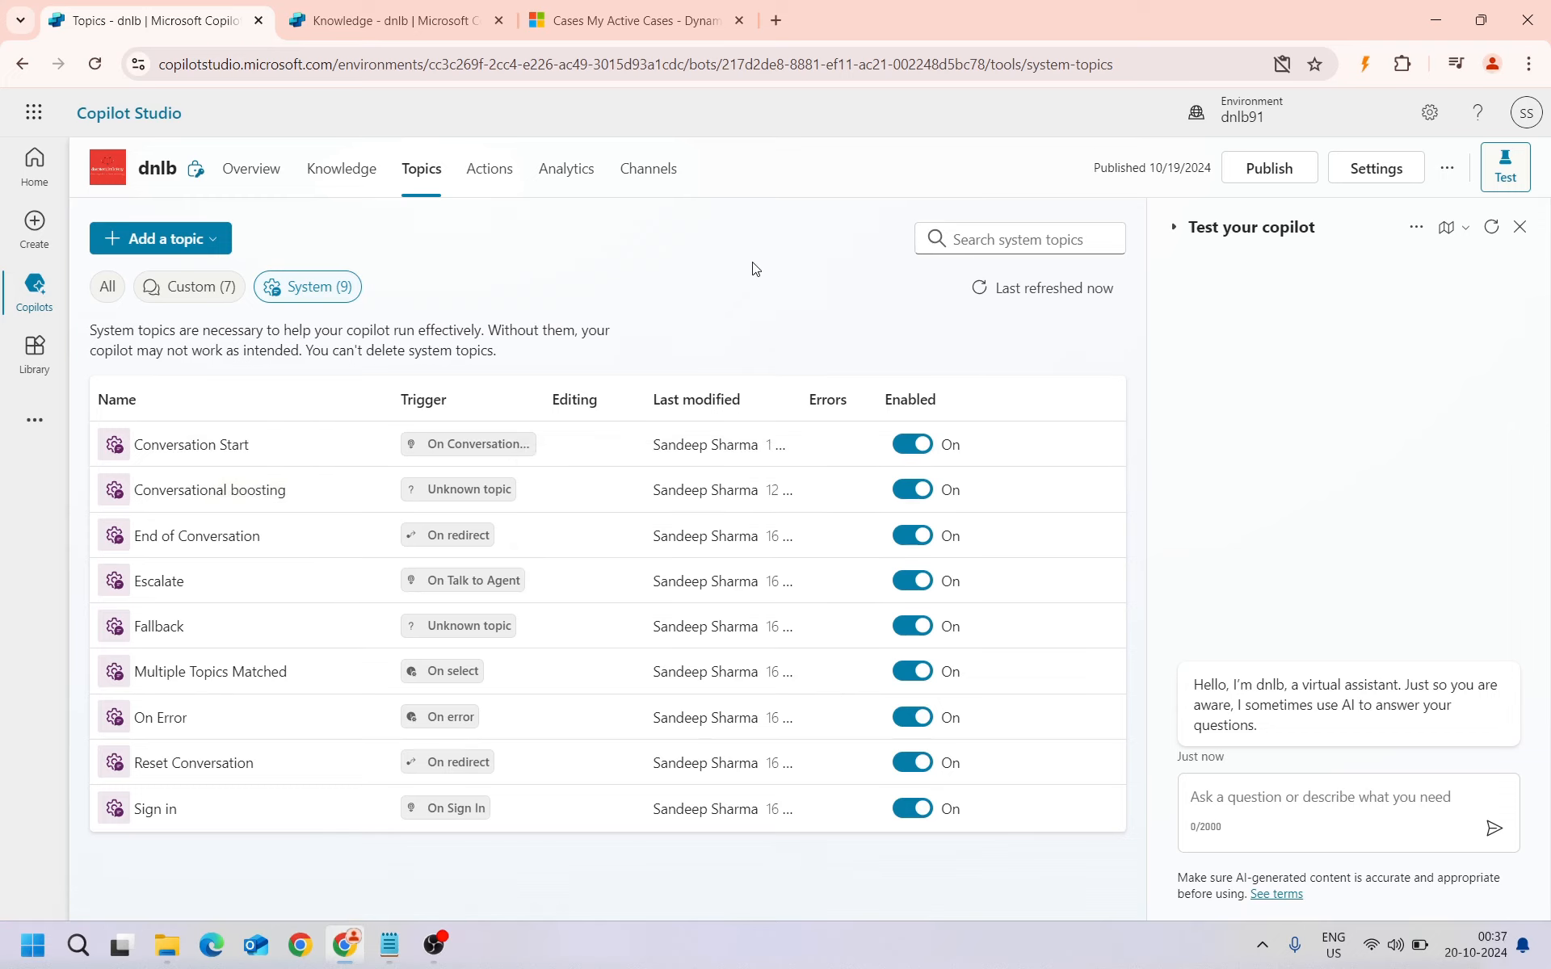
{"action": "mouse_move", "coordinate": [485, 459]}
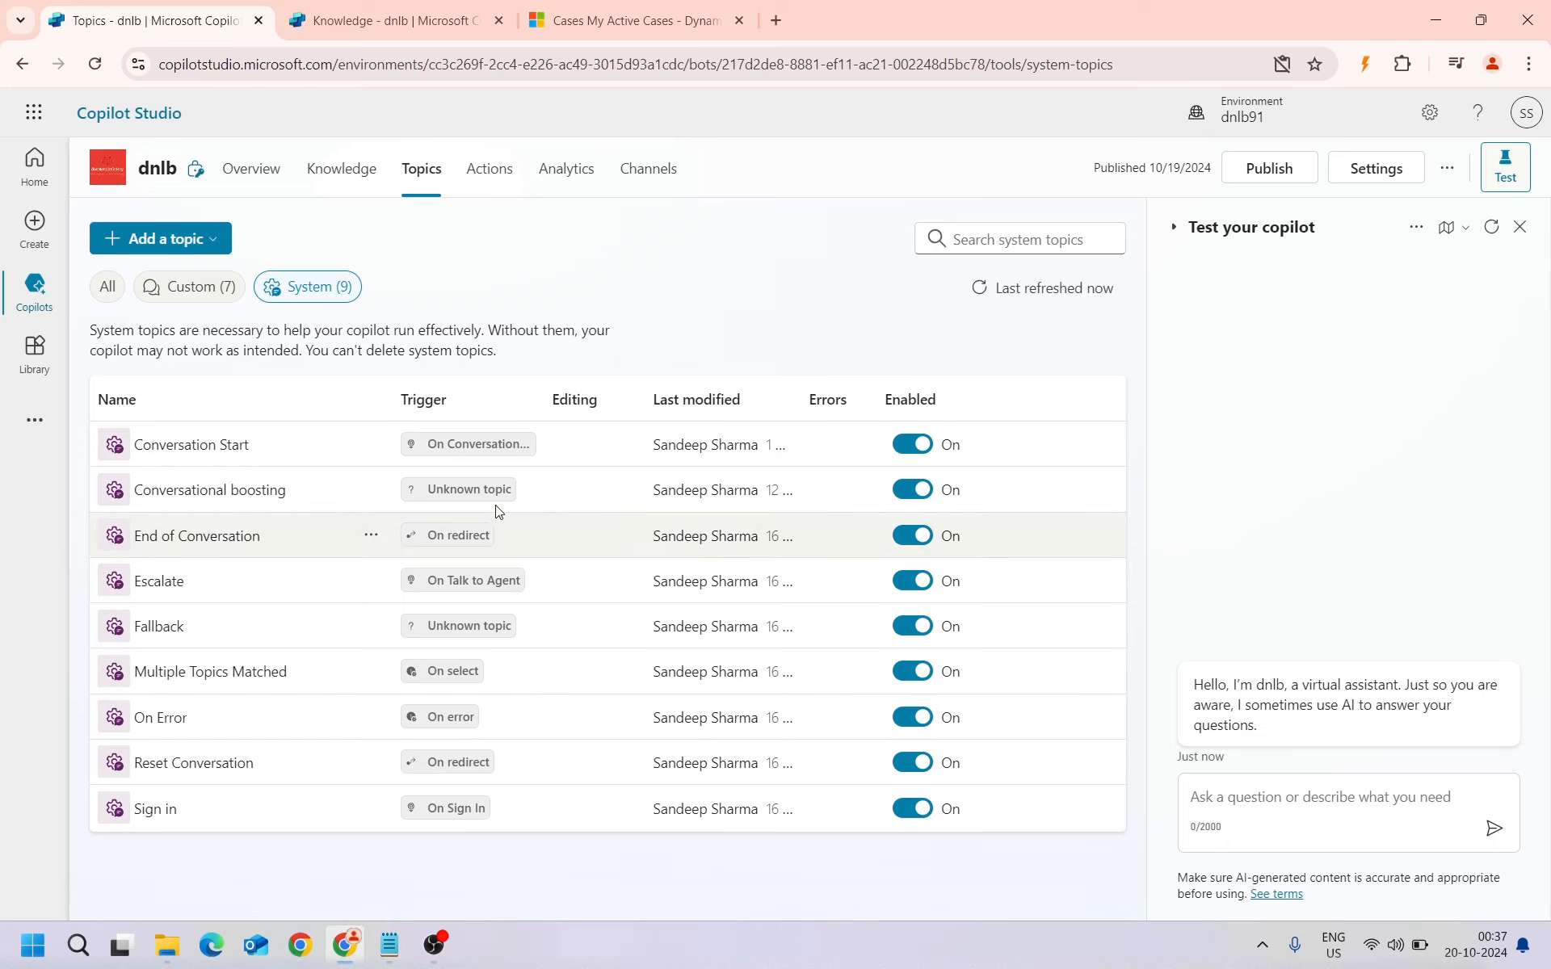
Open the Conversational boosting topic and review its flow from the trigger through the generative answers node to the conditions
{"action": "left_click", "coordinate": [230, 501]}
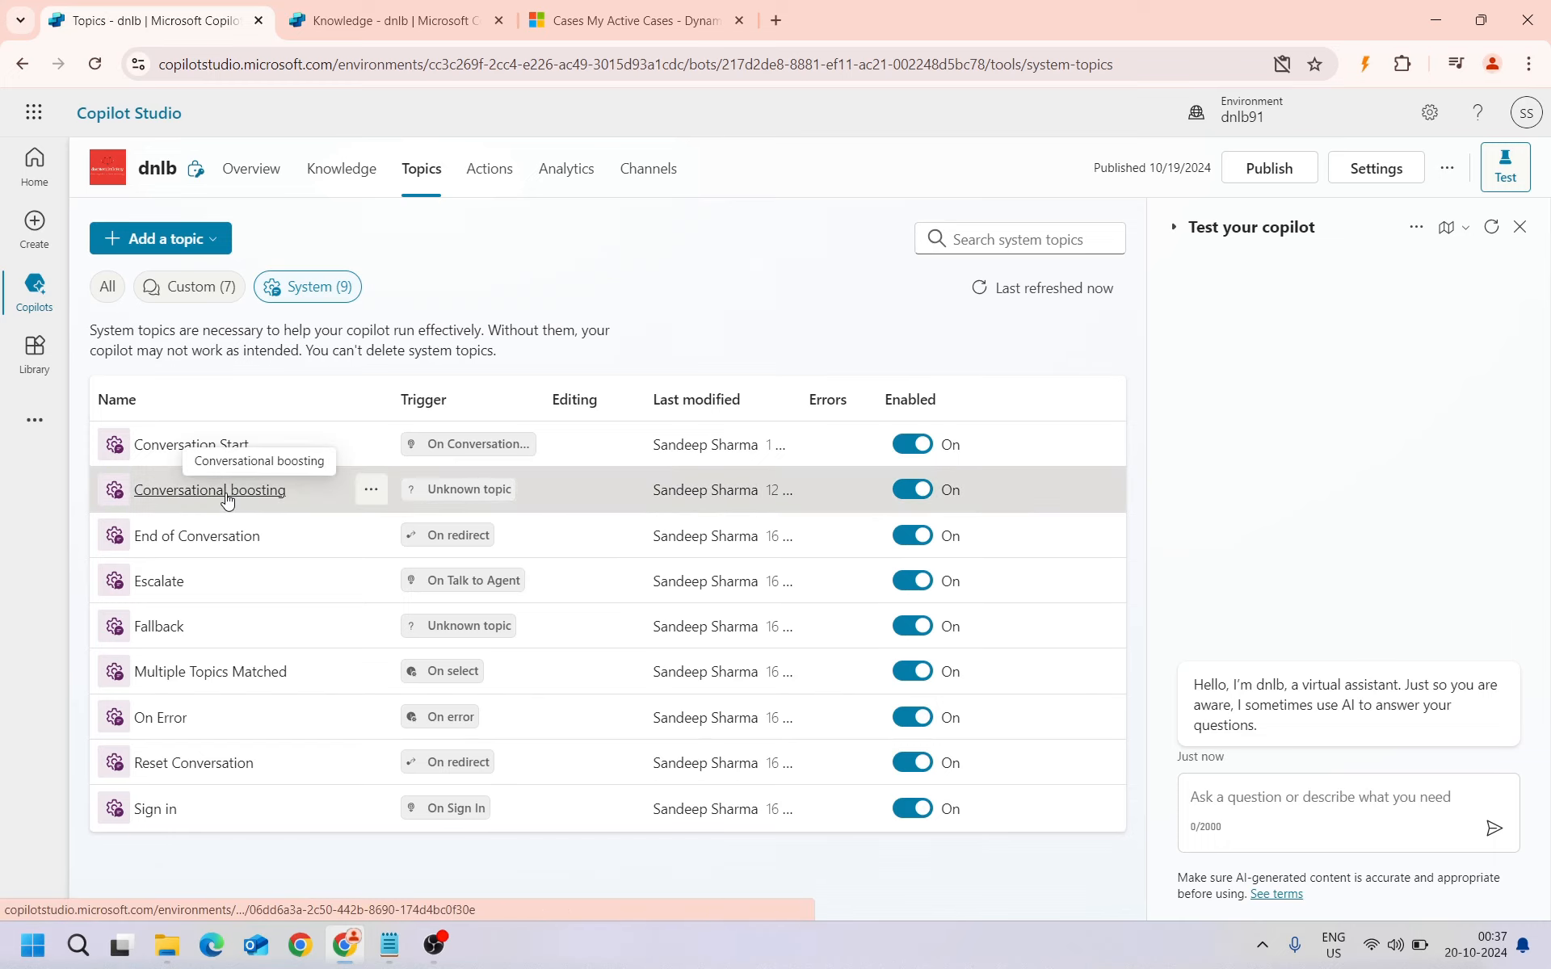
{"action": "scroll", "coordinate": [618, 589], "scroll_direction": "down", "scroll_amount": 2}
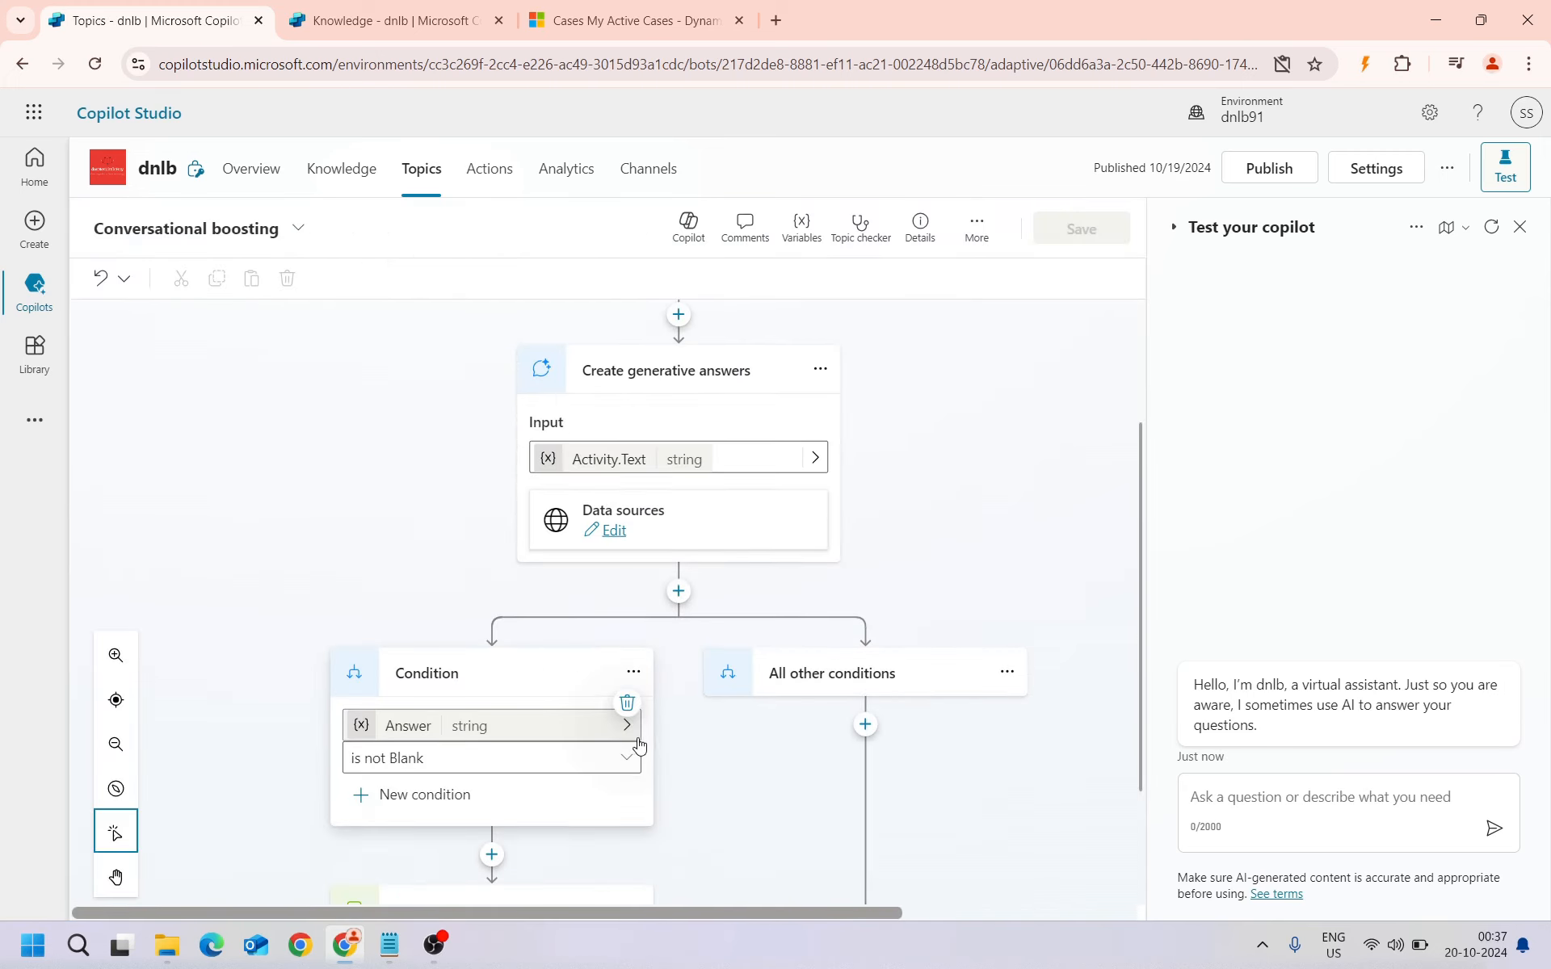
{"action": "scroll", "coordinate": [658, 571], "scroll_direction": "up", "scroll_amount": 2}
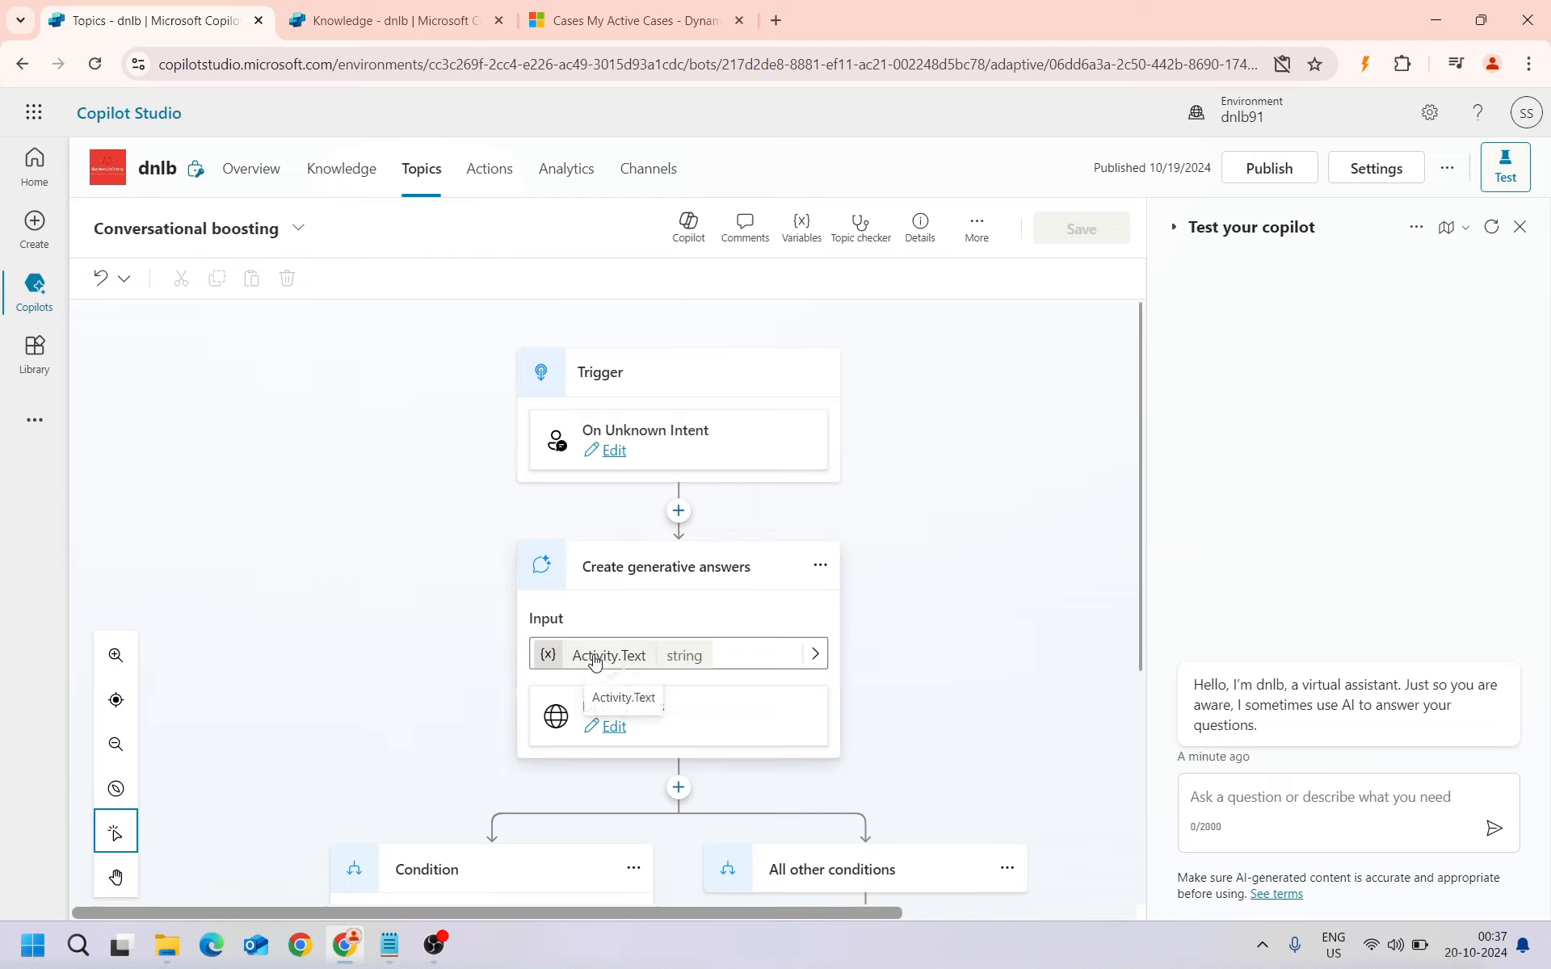
{"action": "scroll", "coordinate": [485, 670], "scroll_direction": "down", "scroll_amount": 5}
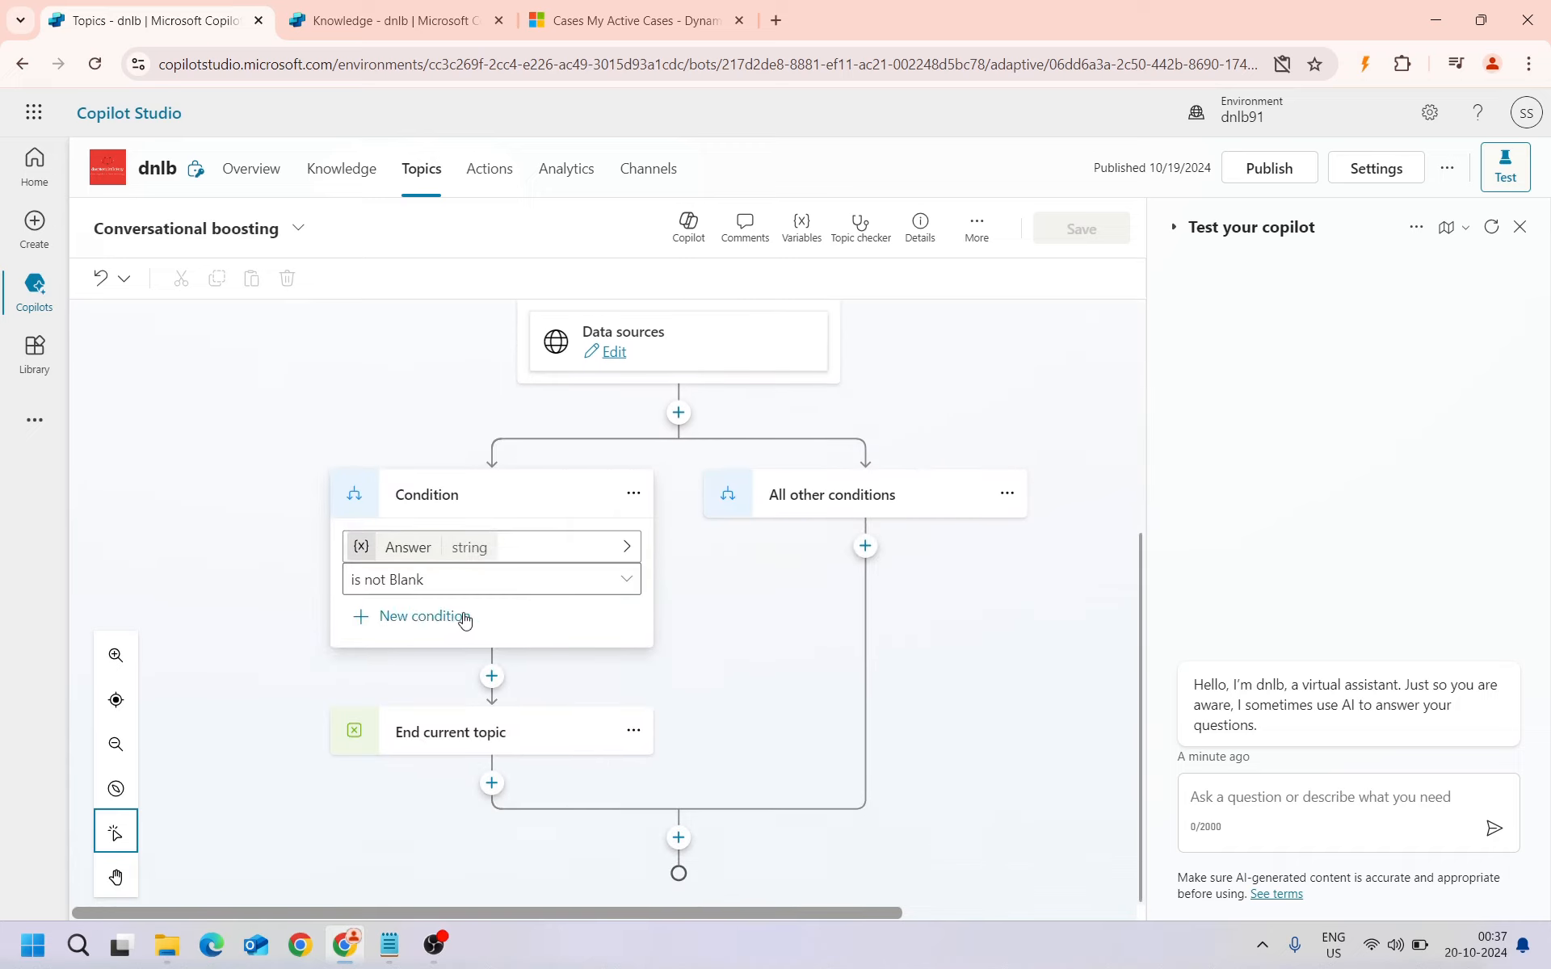
{"action": "scroll", "coordinate": [517, 702], "scroll_direction": "up", "scroll_amount": 3}
{"action": "scroll", "coordinate": [531, 691], "scroll_direction": "up", "scroll_amount": 2}
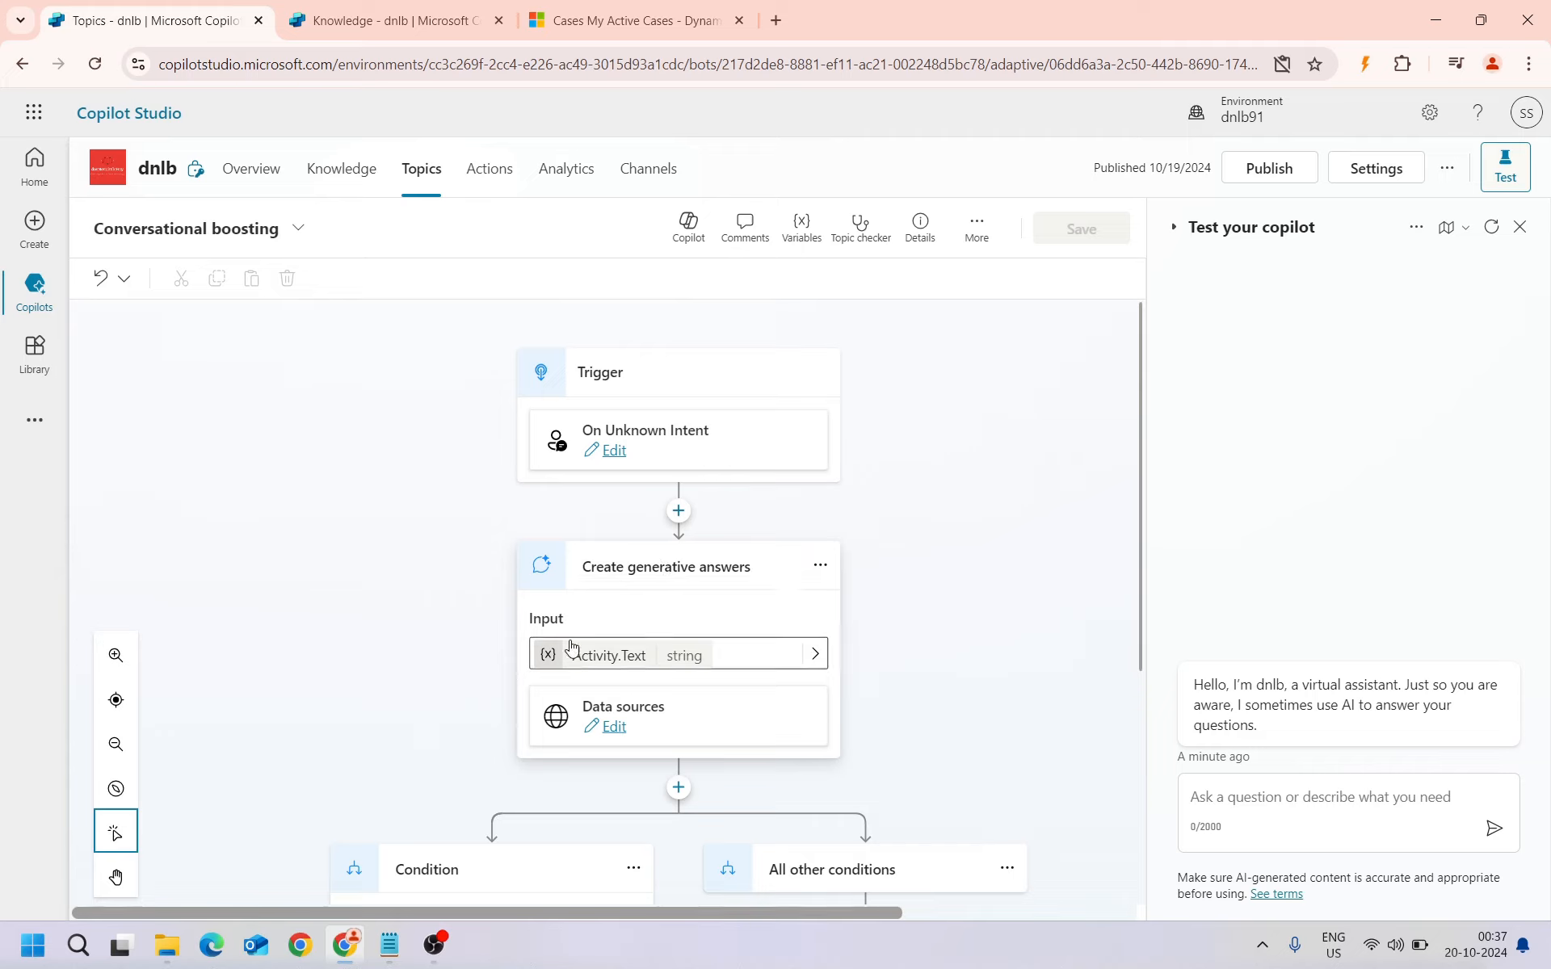
Examine the data source properties of the Create generative answers node, including its classic data options, and deselect the node
{"action": "left_click", "coordinate": [599, 731]}
{"action": "scroll", "coordinate": [990, 638], "scroll_direction": "down", "scroll_amount": 3}
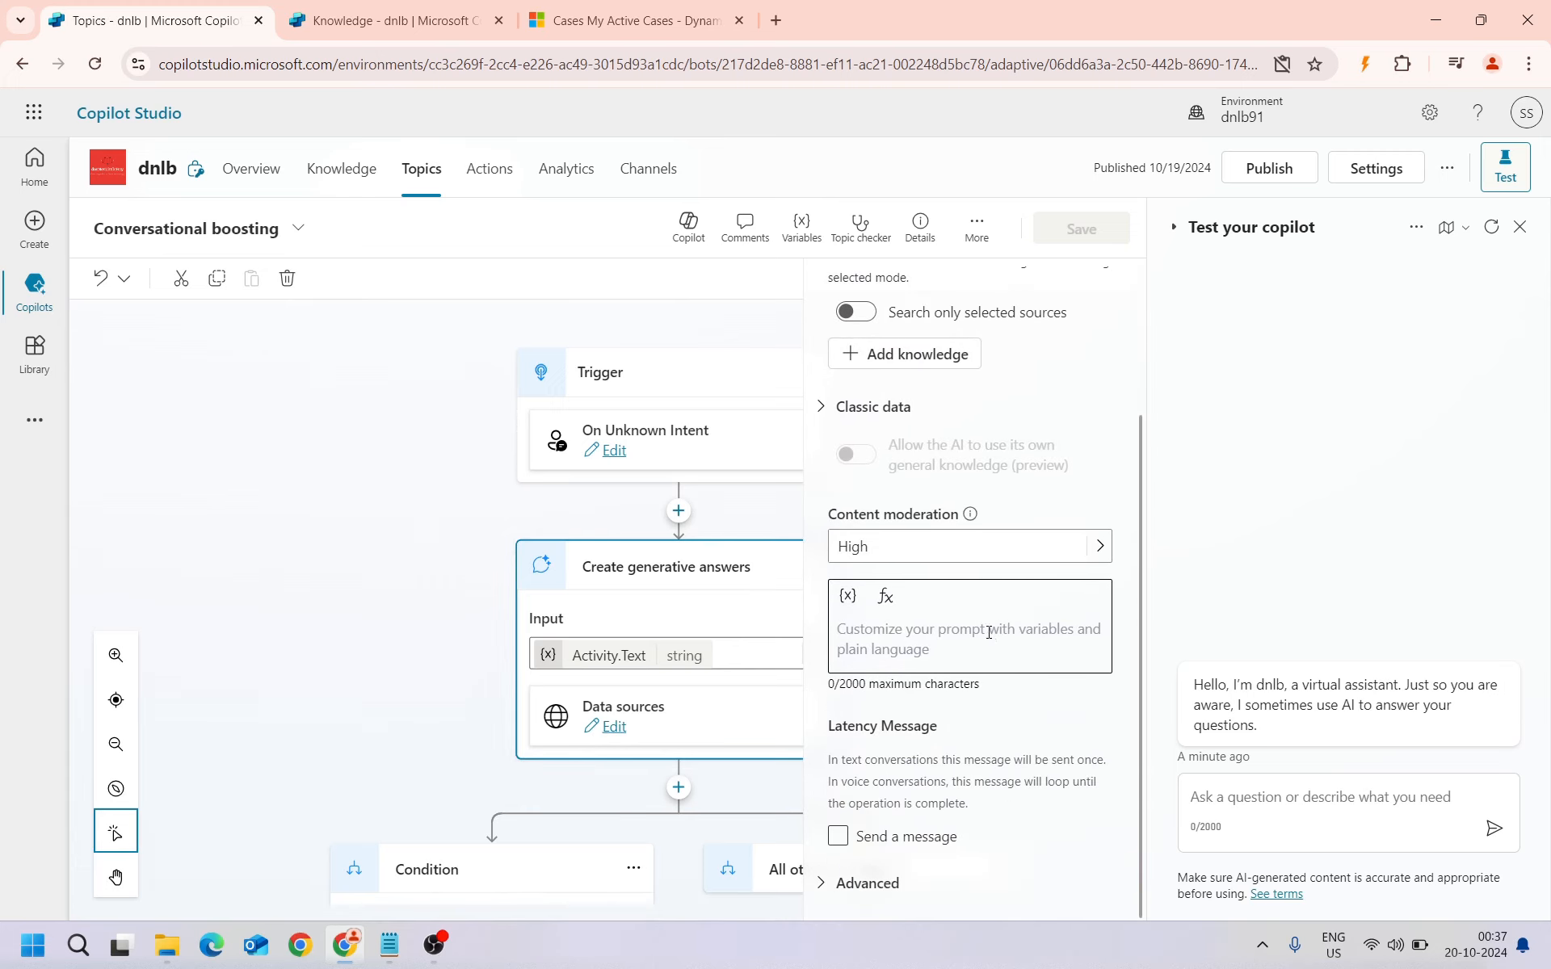
{"action": "scroll", "coordinate": [865, 710], "scroll_direction": "up", "scroll_amount": 3}
{"action": "left_click", "coordinate": [824, 620]}
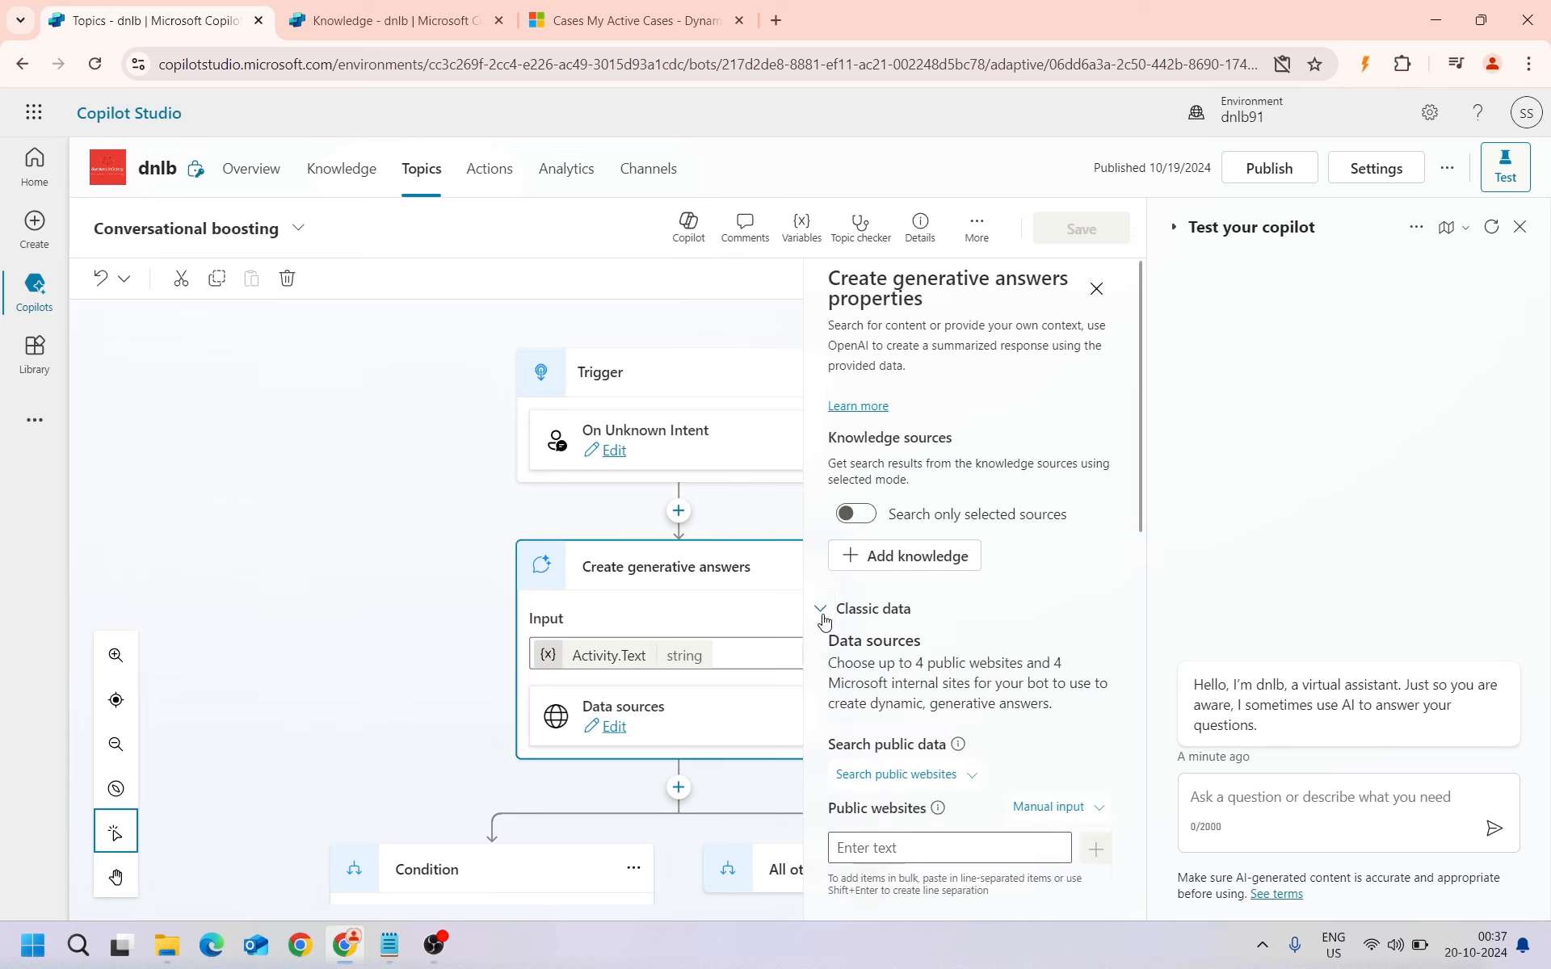
{"action": "scroll", "coordinate": [924, 735], "scroll_direction": "down", "scroll_amount": 3}
{"action": "scroll", "coordinate": [961, 715], "scroll_direction": "down", "scroll_amount": 6}
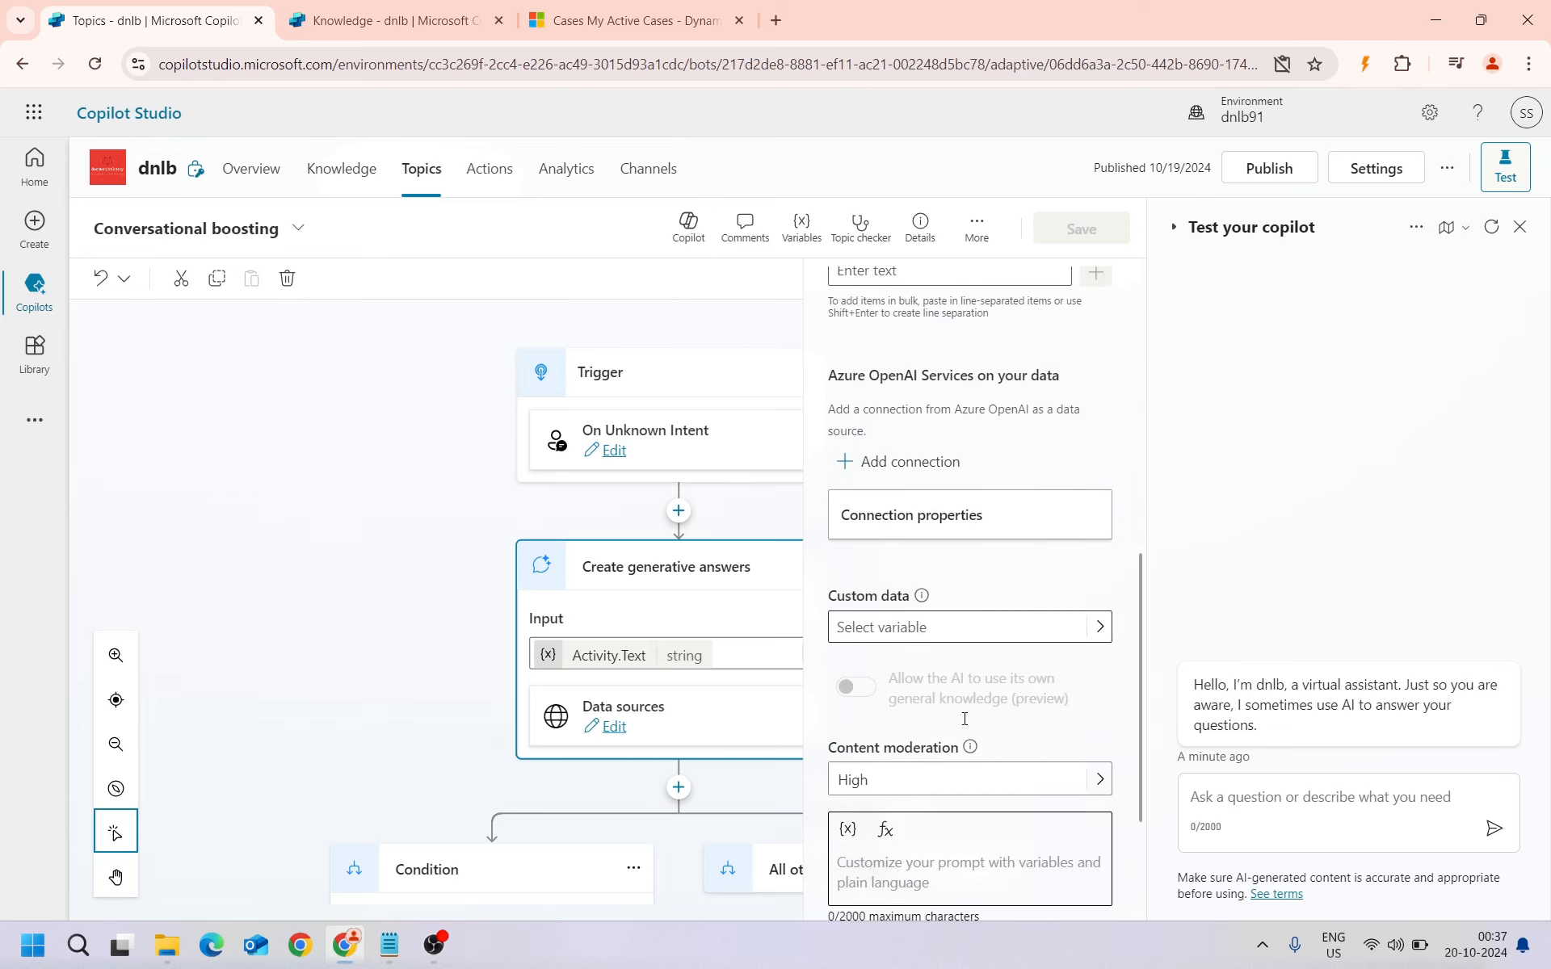
{"action": "scroll", "coordinate": [961, 731], "scroll_direction": "up", "scroll_amount": 6}
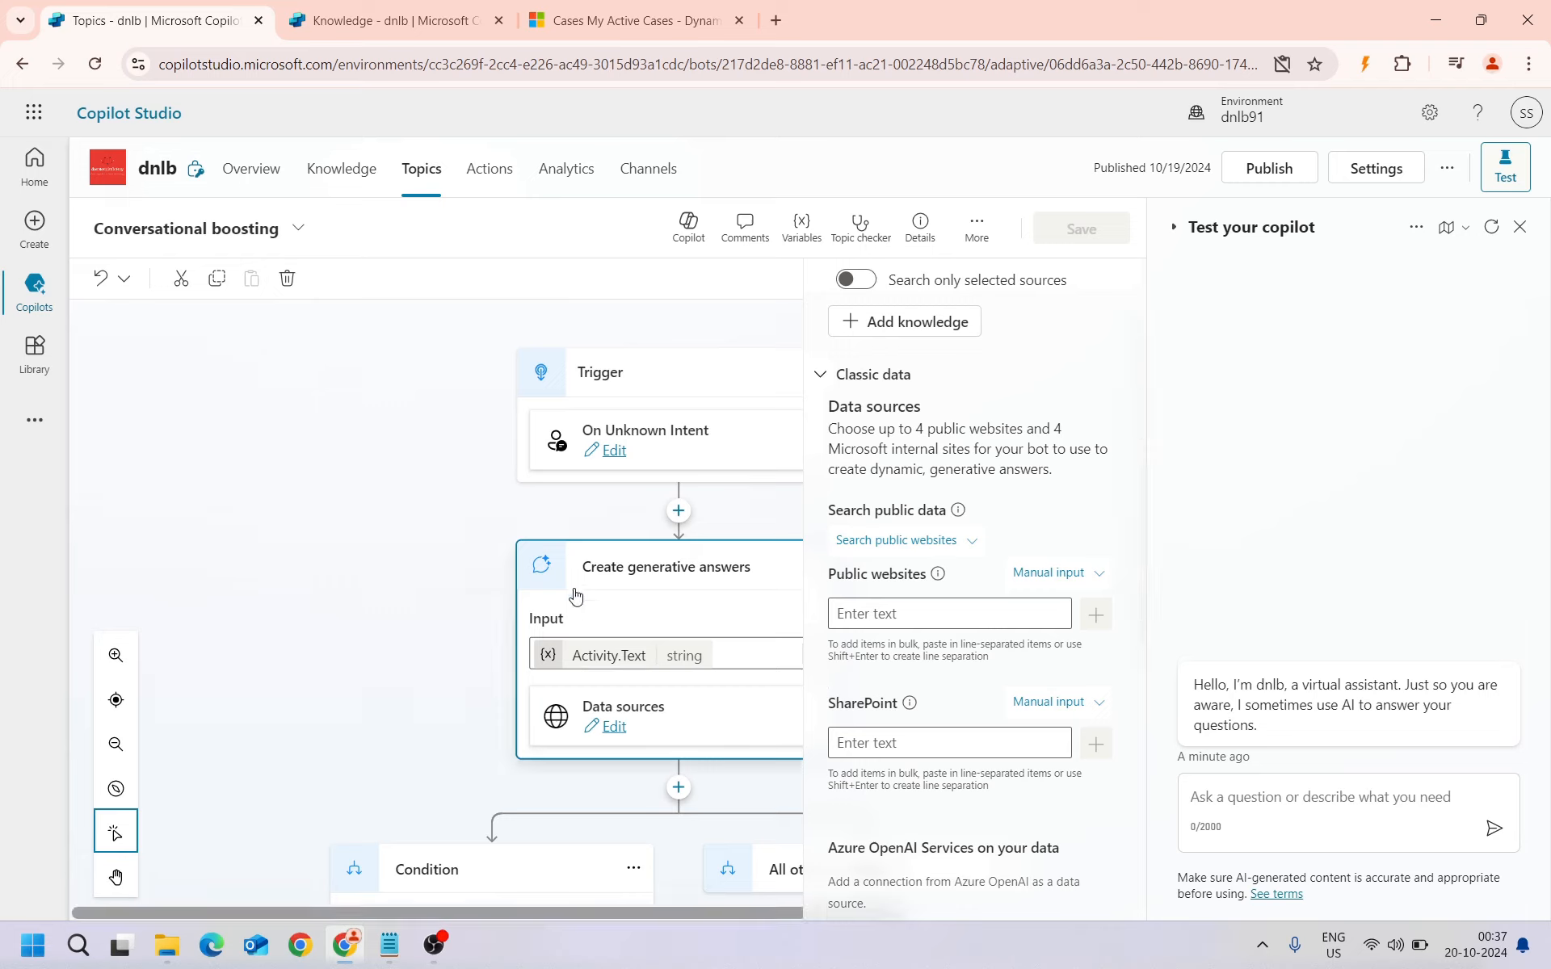
{"action": "left_click", "coordinate": [416, 519]}
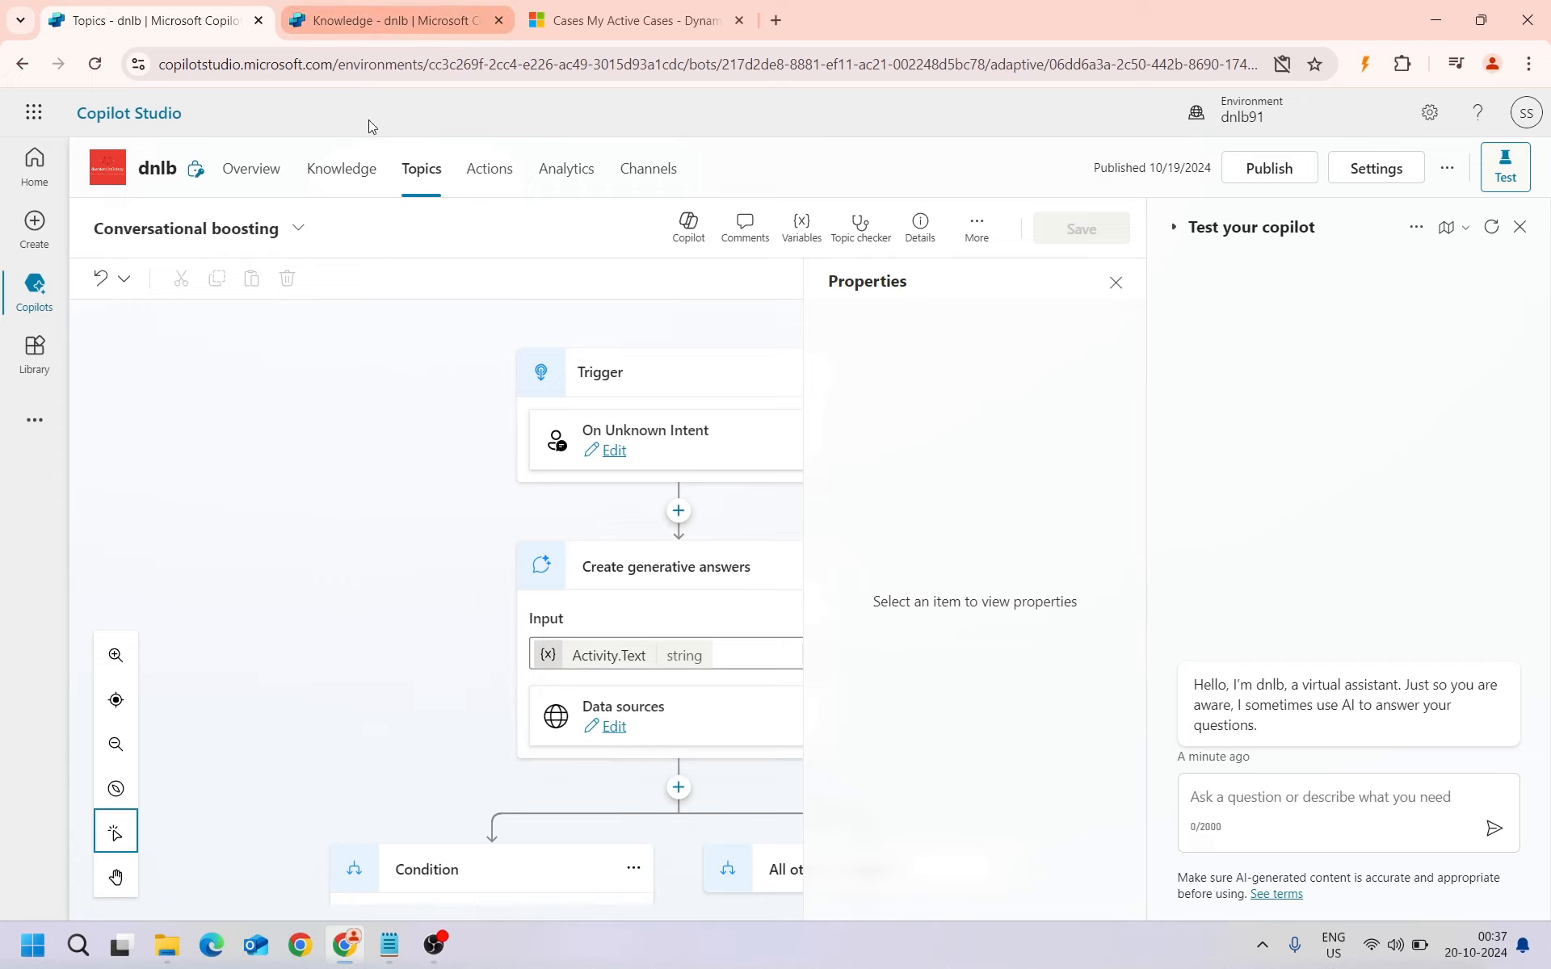
Compare the copilot's Knowledge page with the My Active Cases list in Dynamics 365 and the Conversational boosting topic, closing its properties
{"action": "left_click", "coordinate": [389, 20]}
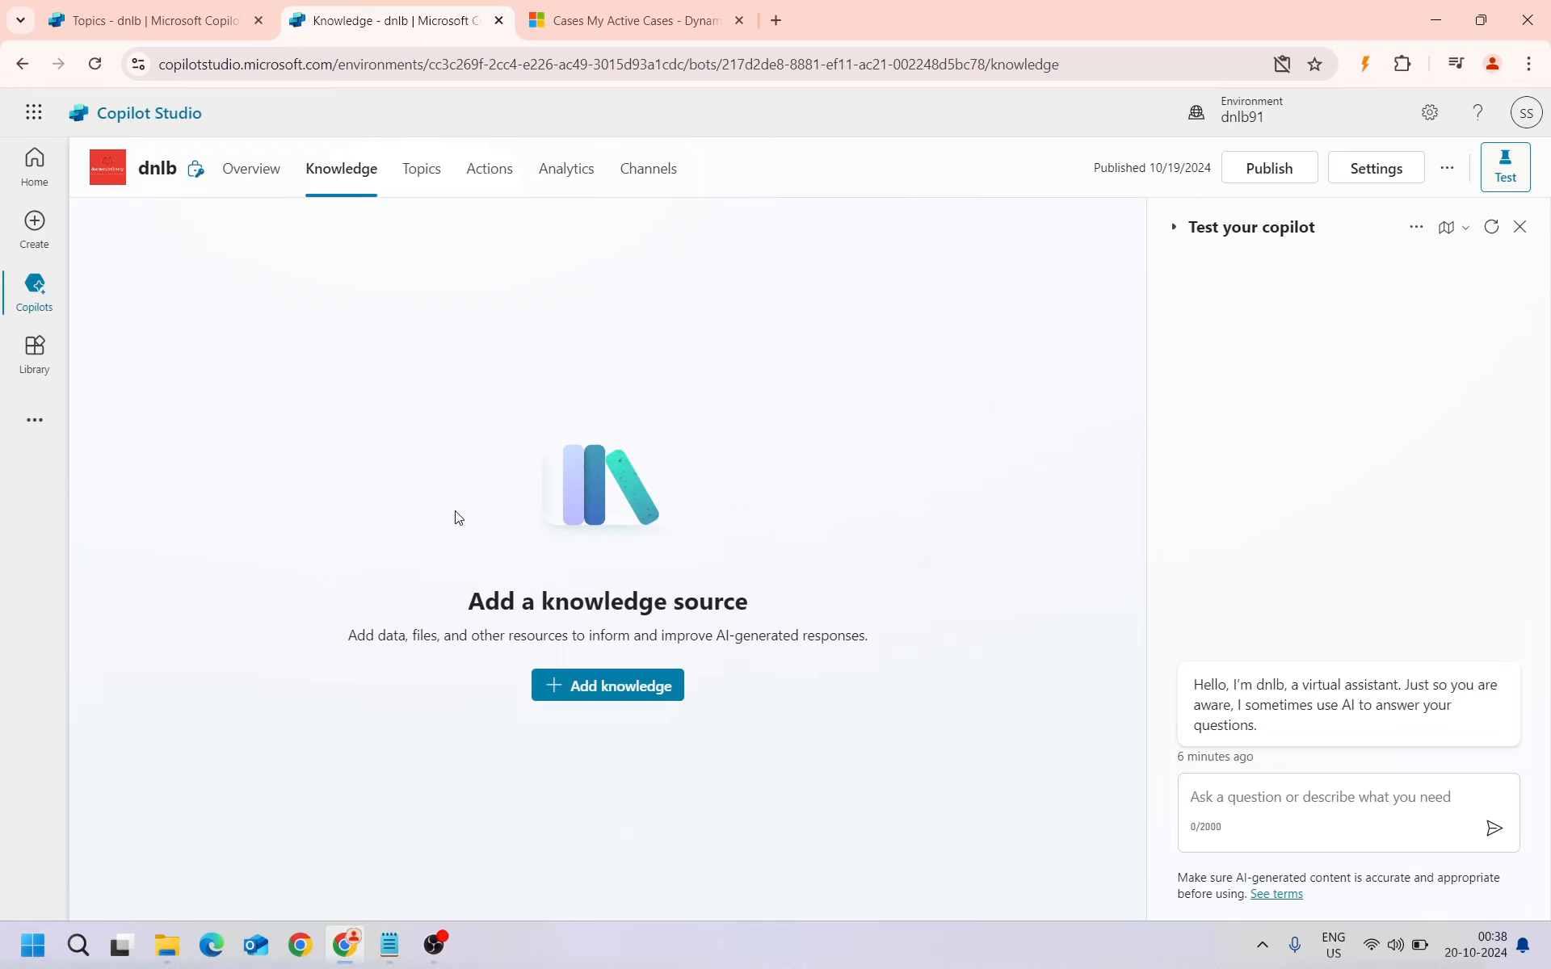
{"action": "left_click", "coordinate": [646, 18]}
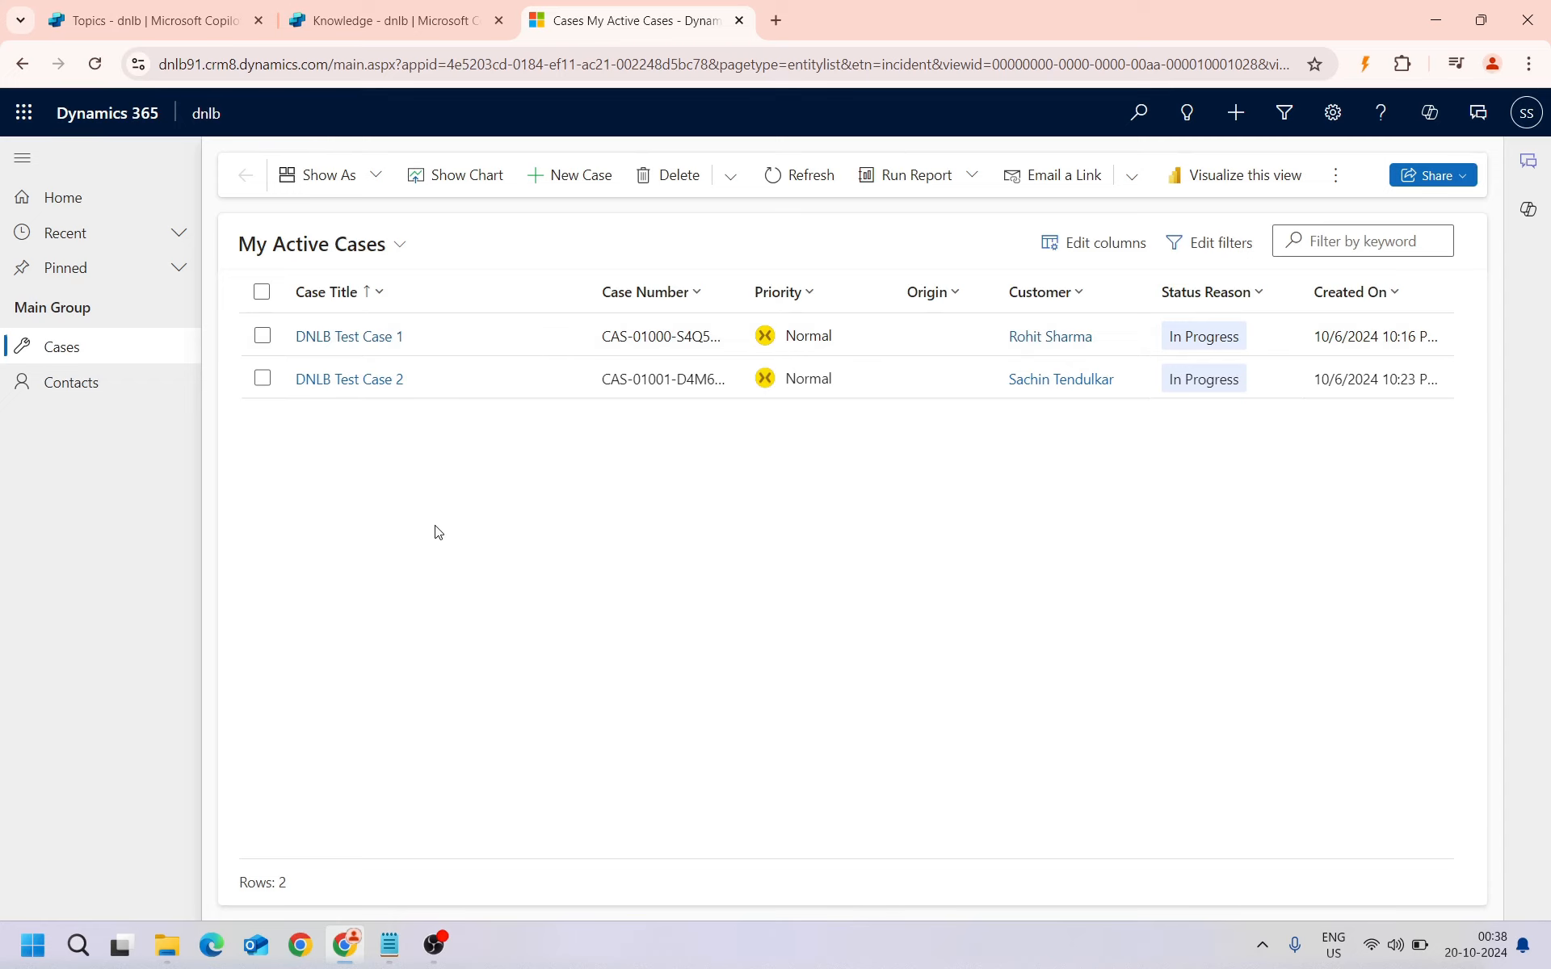
{"action": "left_click", "coordinate": [415, 24]}
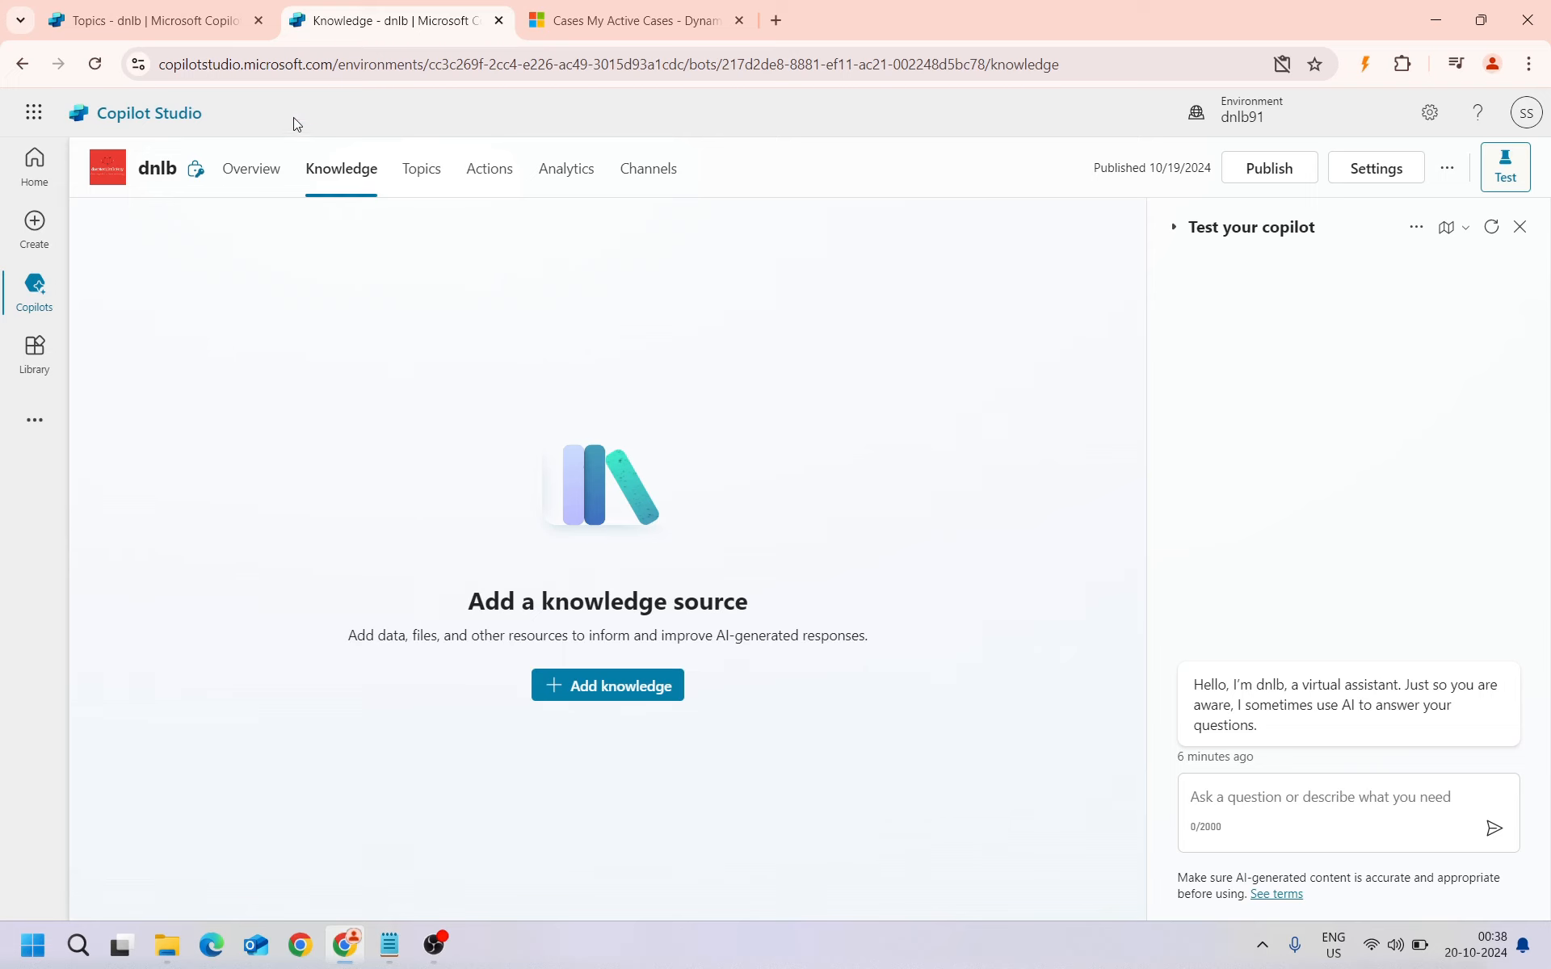
{"action": "left_click", "coordinate": [201, 21]}
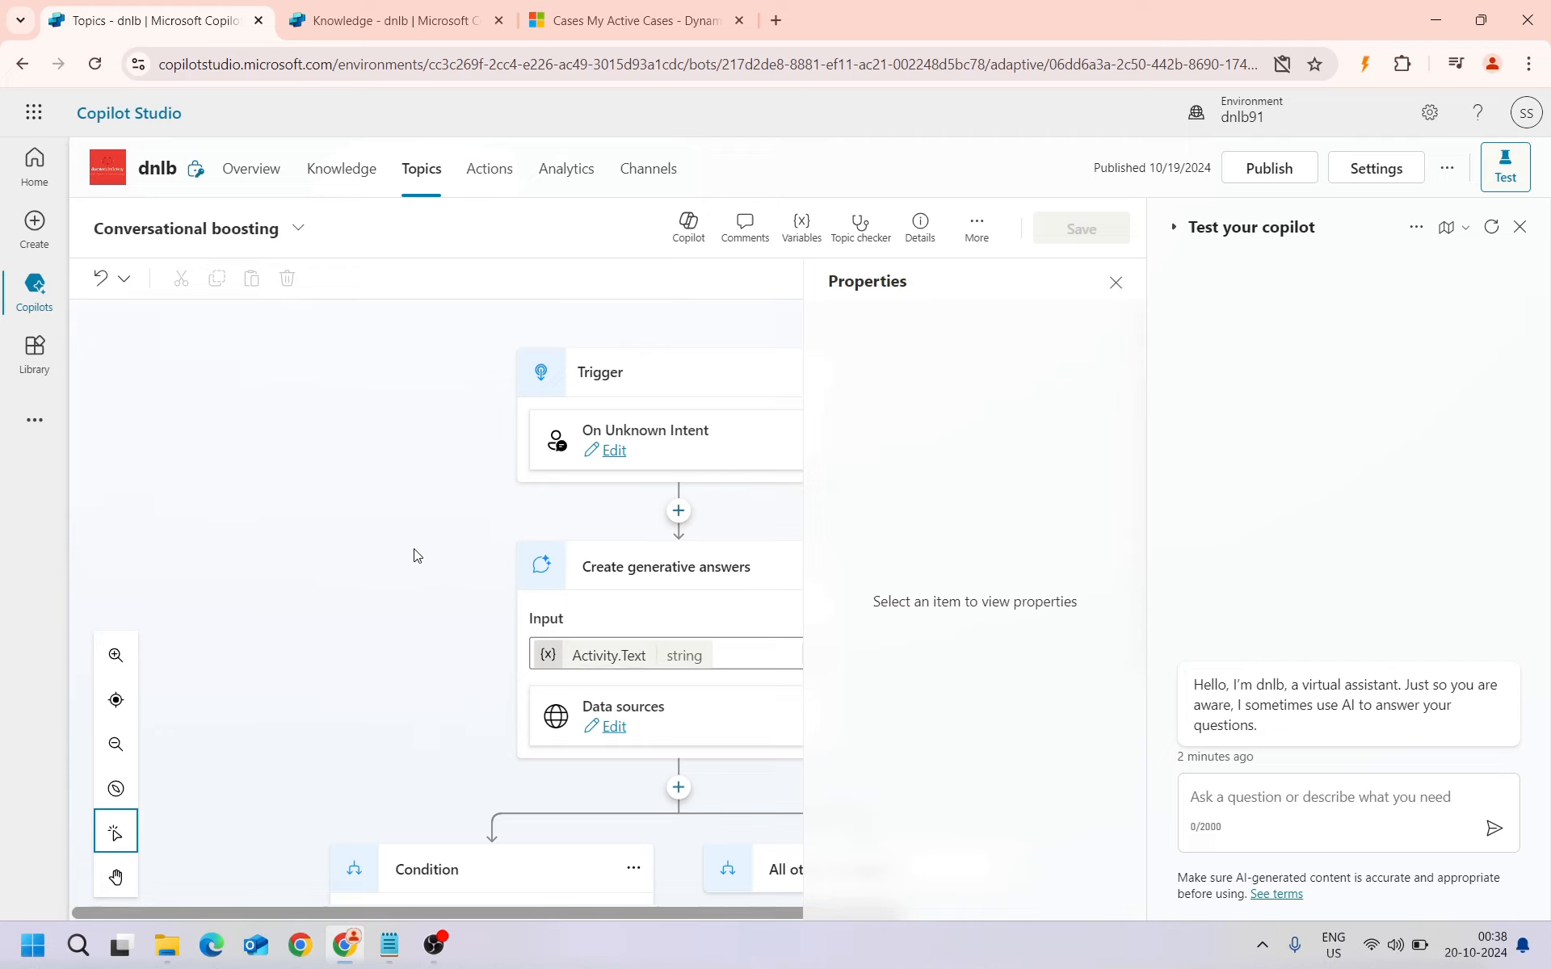
{"action": "left_click", "coordinate": [1116, 282]}
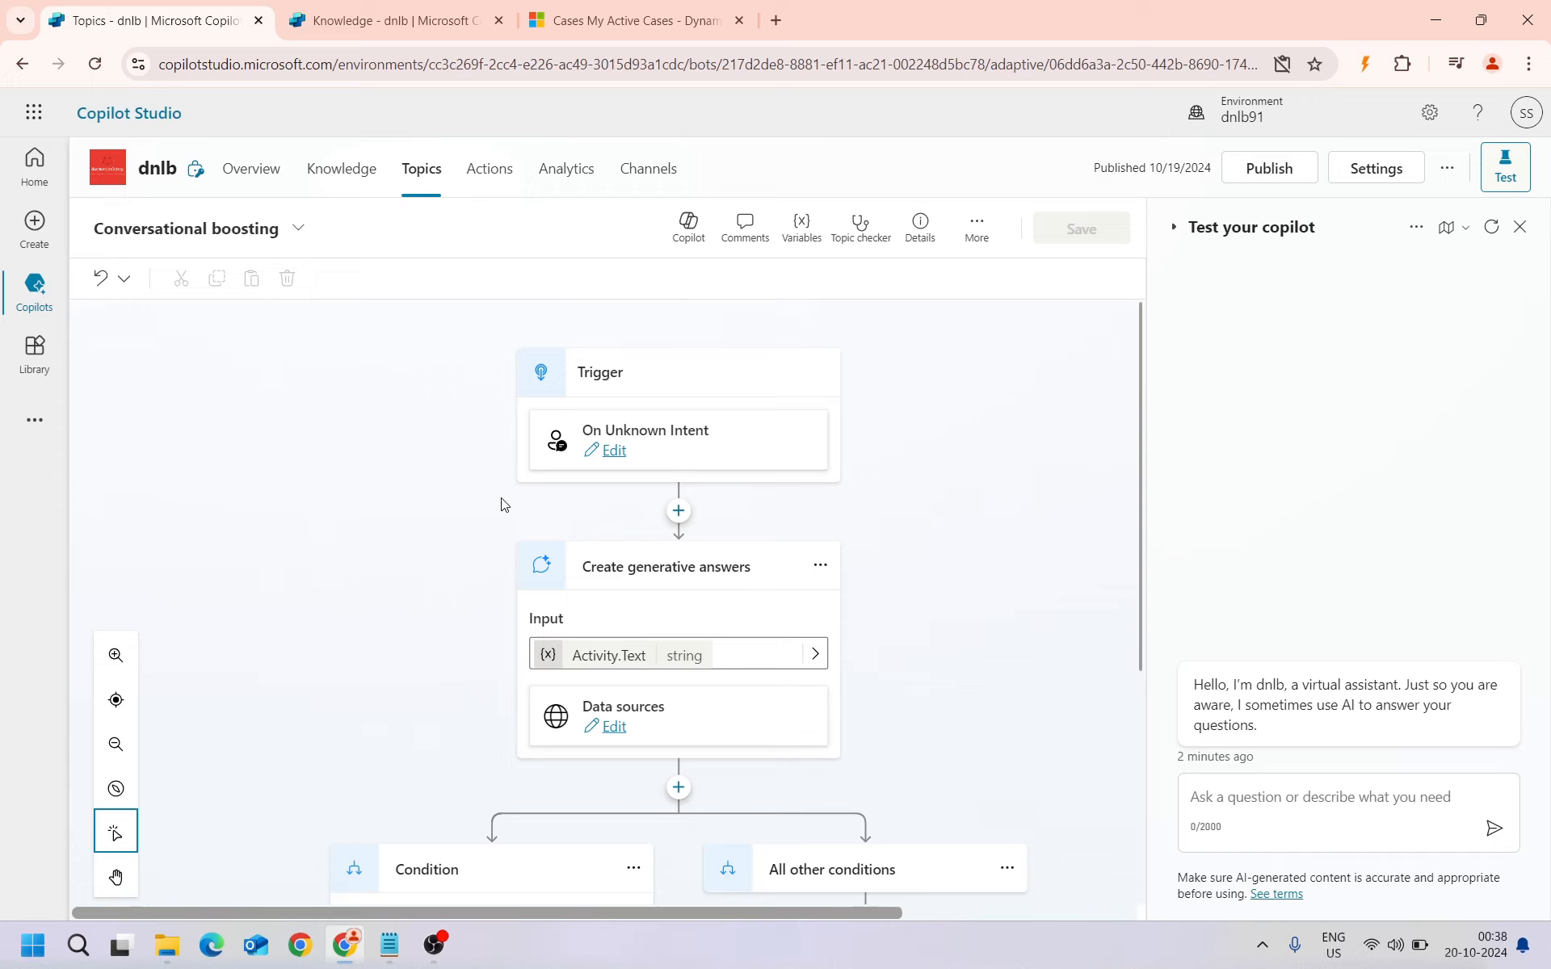
{"action": "left_click", "coordinate": [370, 34]}
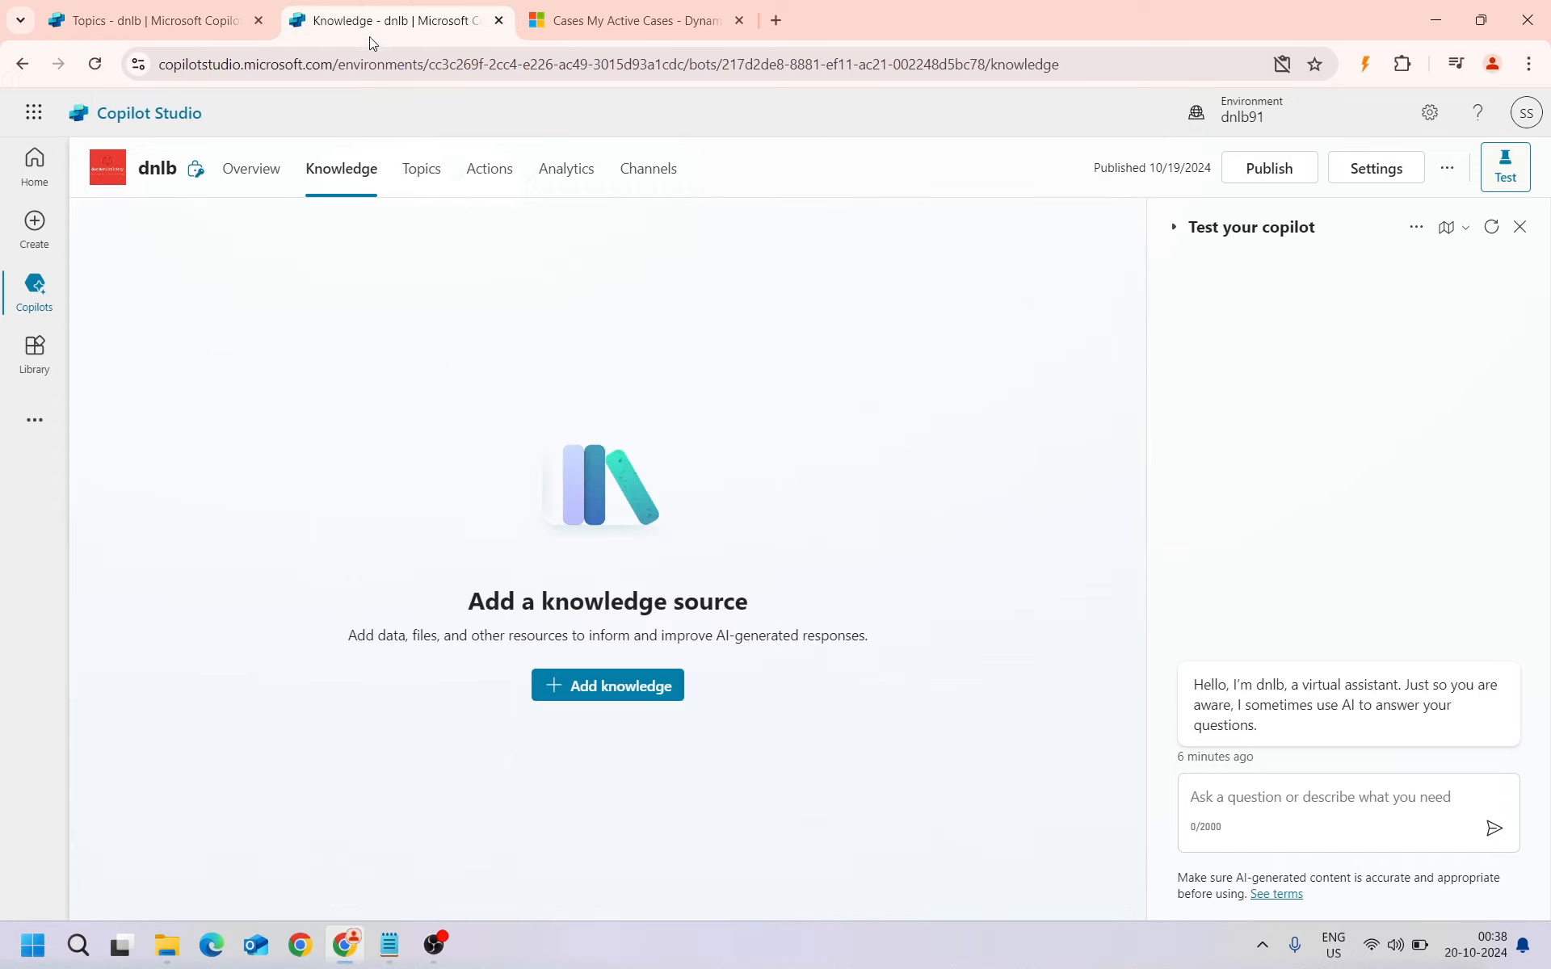
{"action": "left_click", "coordinate": [188, 22]}
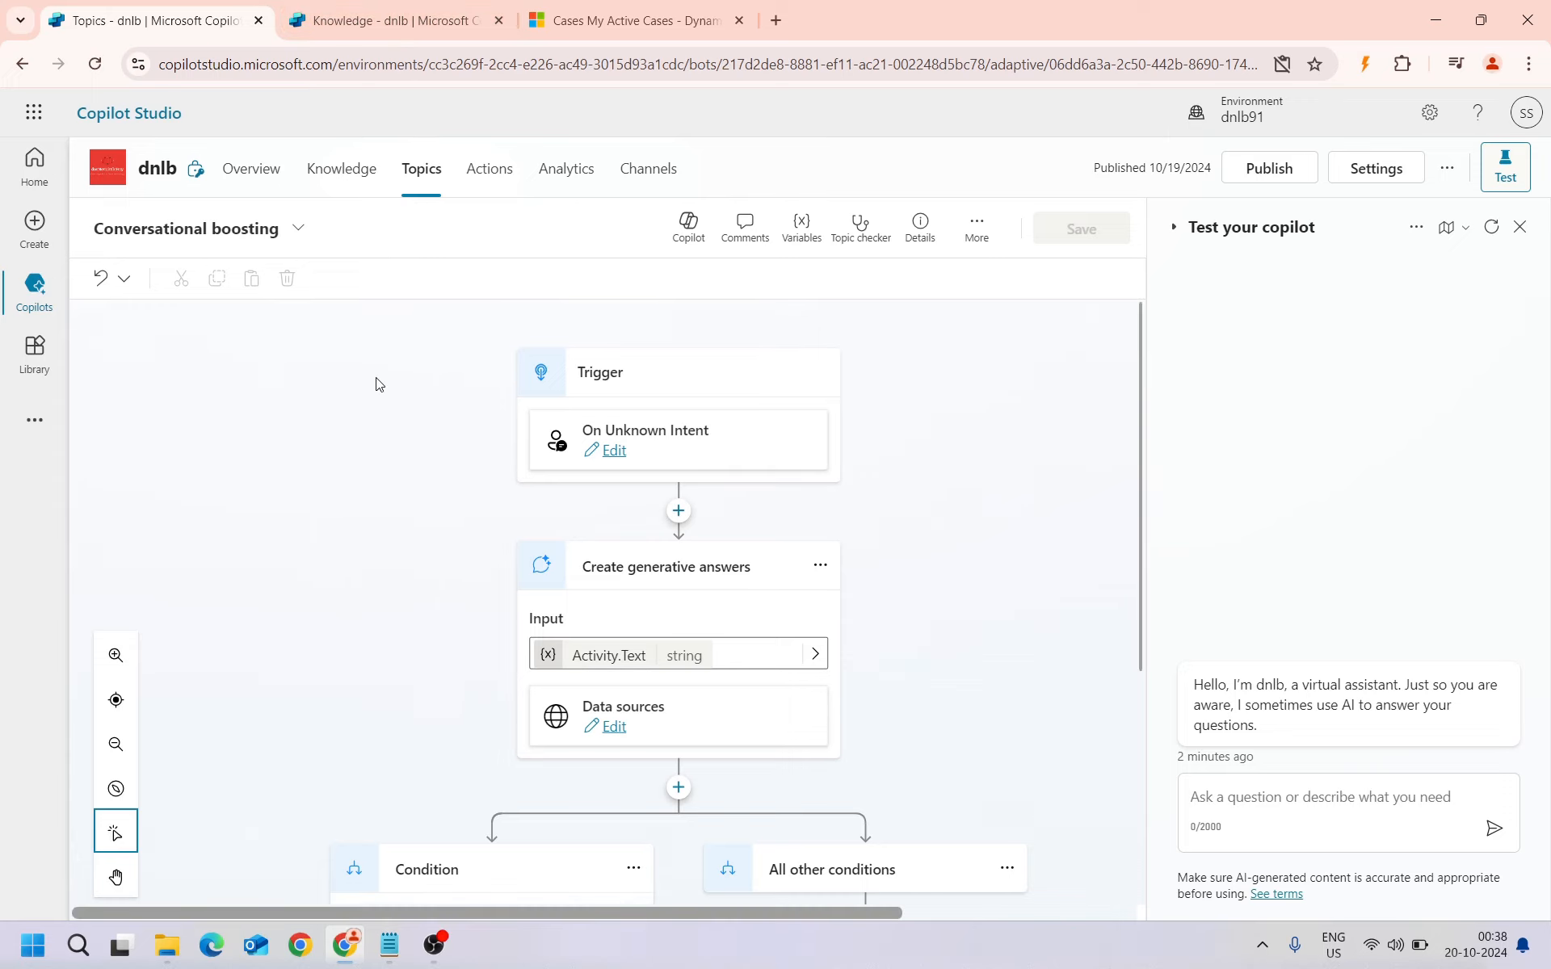
Start adding a Dataverse knowledge source to the dnlb copilot and check the My Active Cases list in Dynamics 365
{"action": "left_click", "coordinate": [410, 33]}
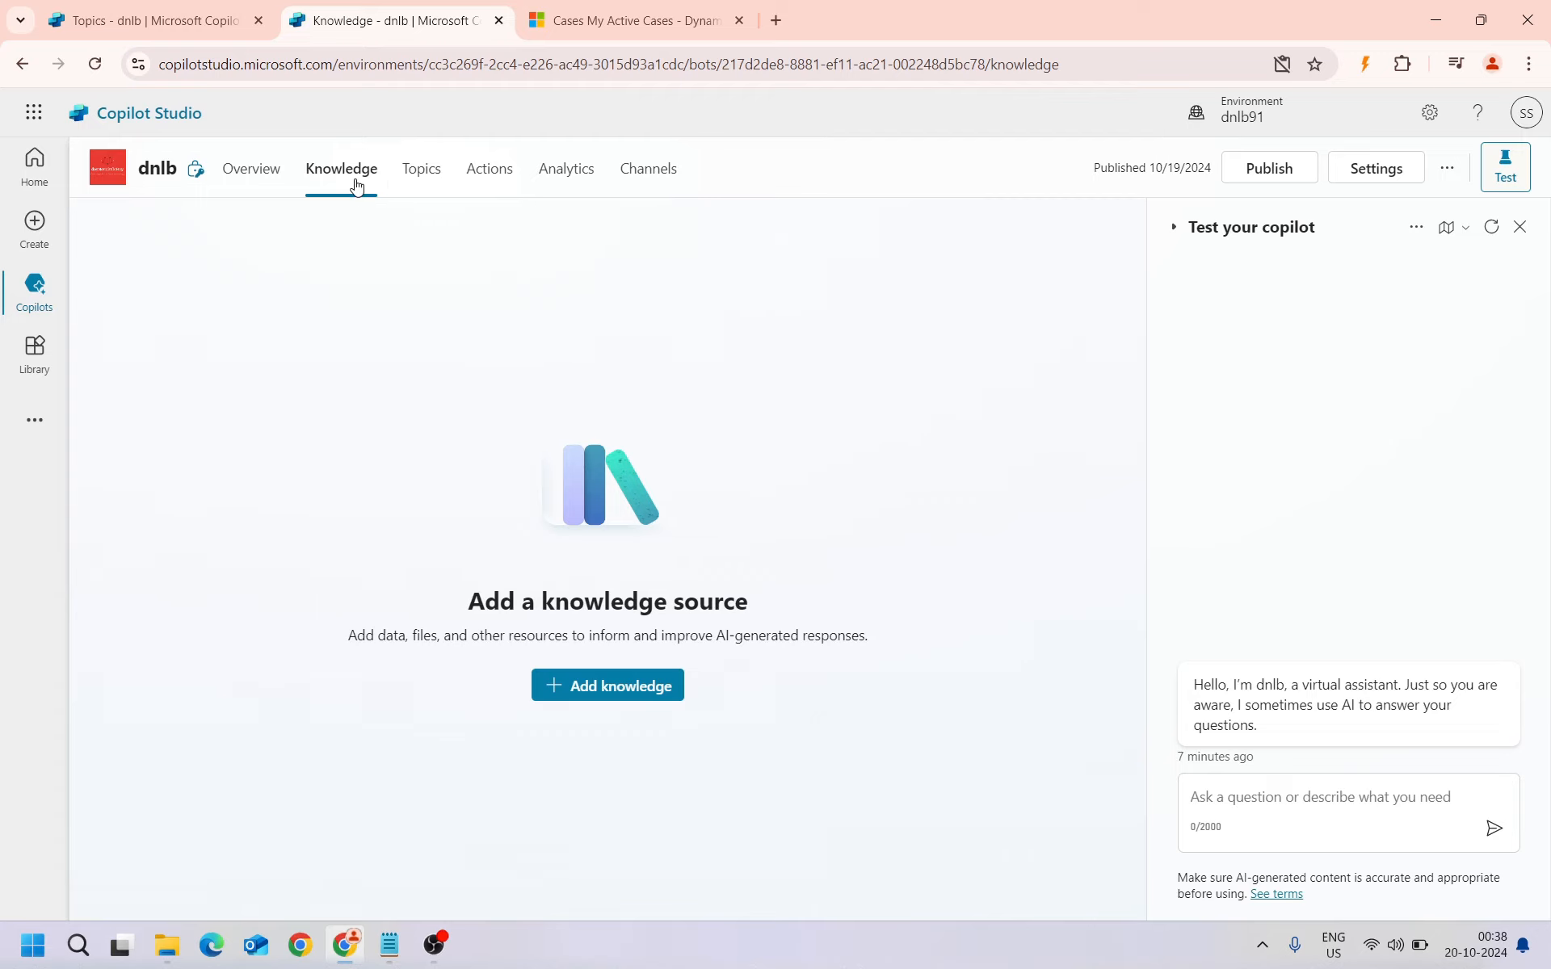
{"action": "left_click", "coordinate": [630, 687]}
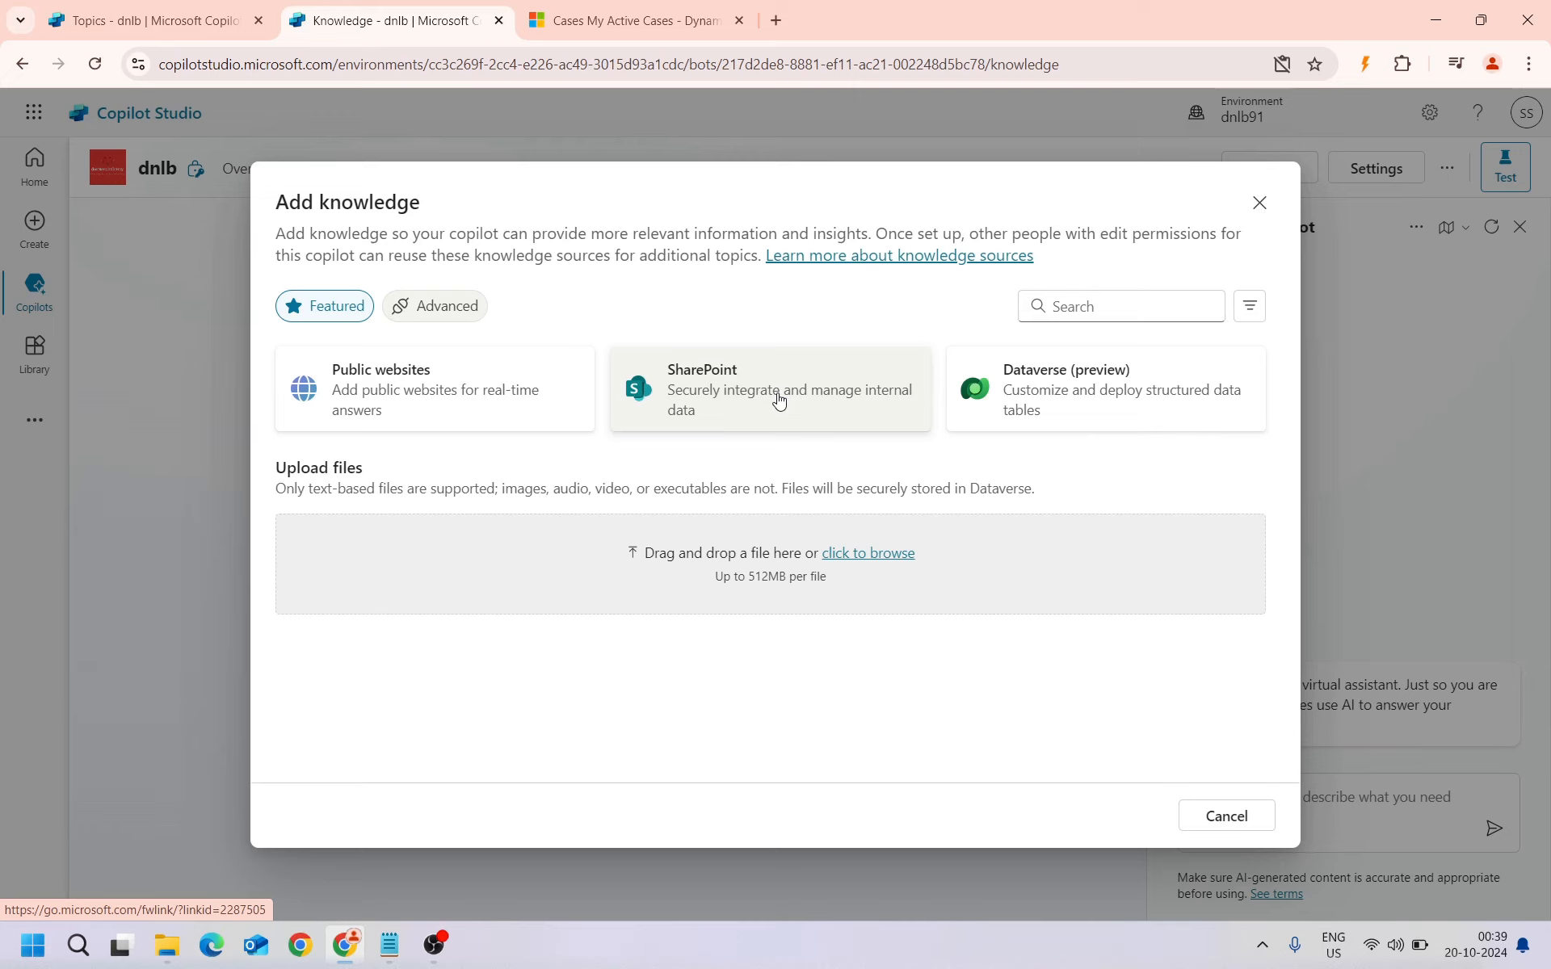
{"action": "left_click", "coordinate": [1066, 395]}
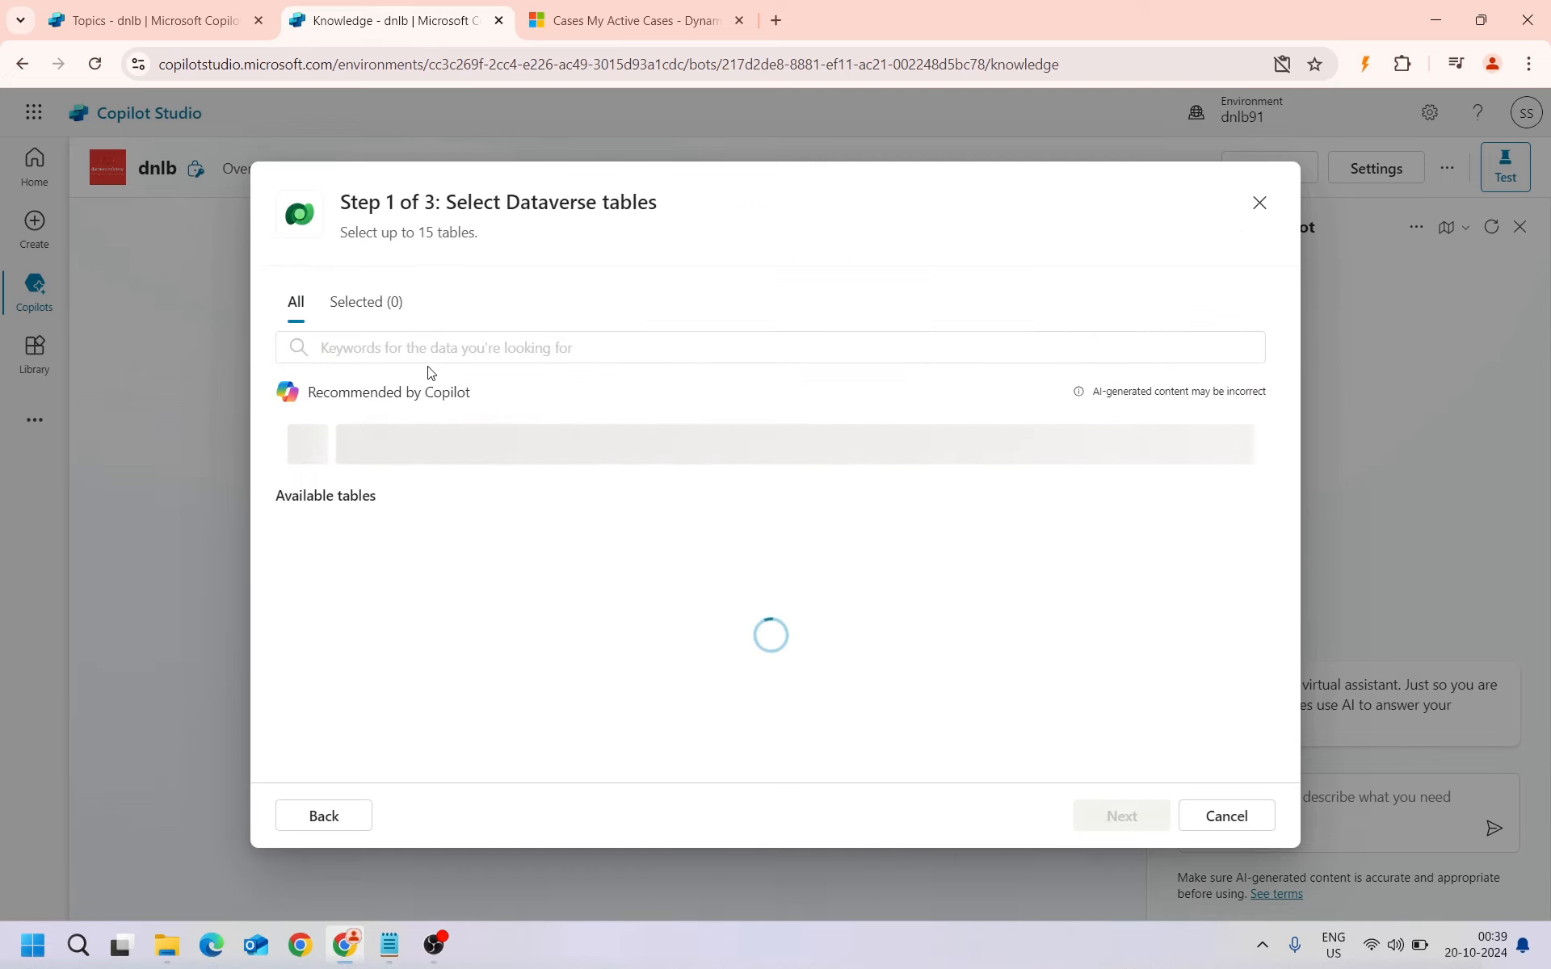
{"action": "left_click", "coordinate": [606, 16]}
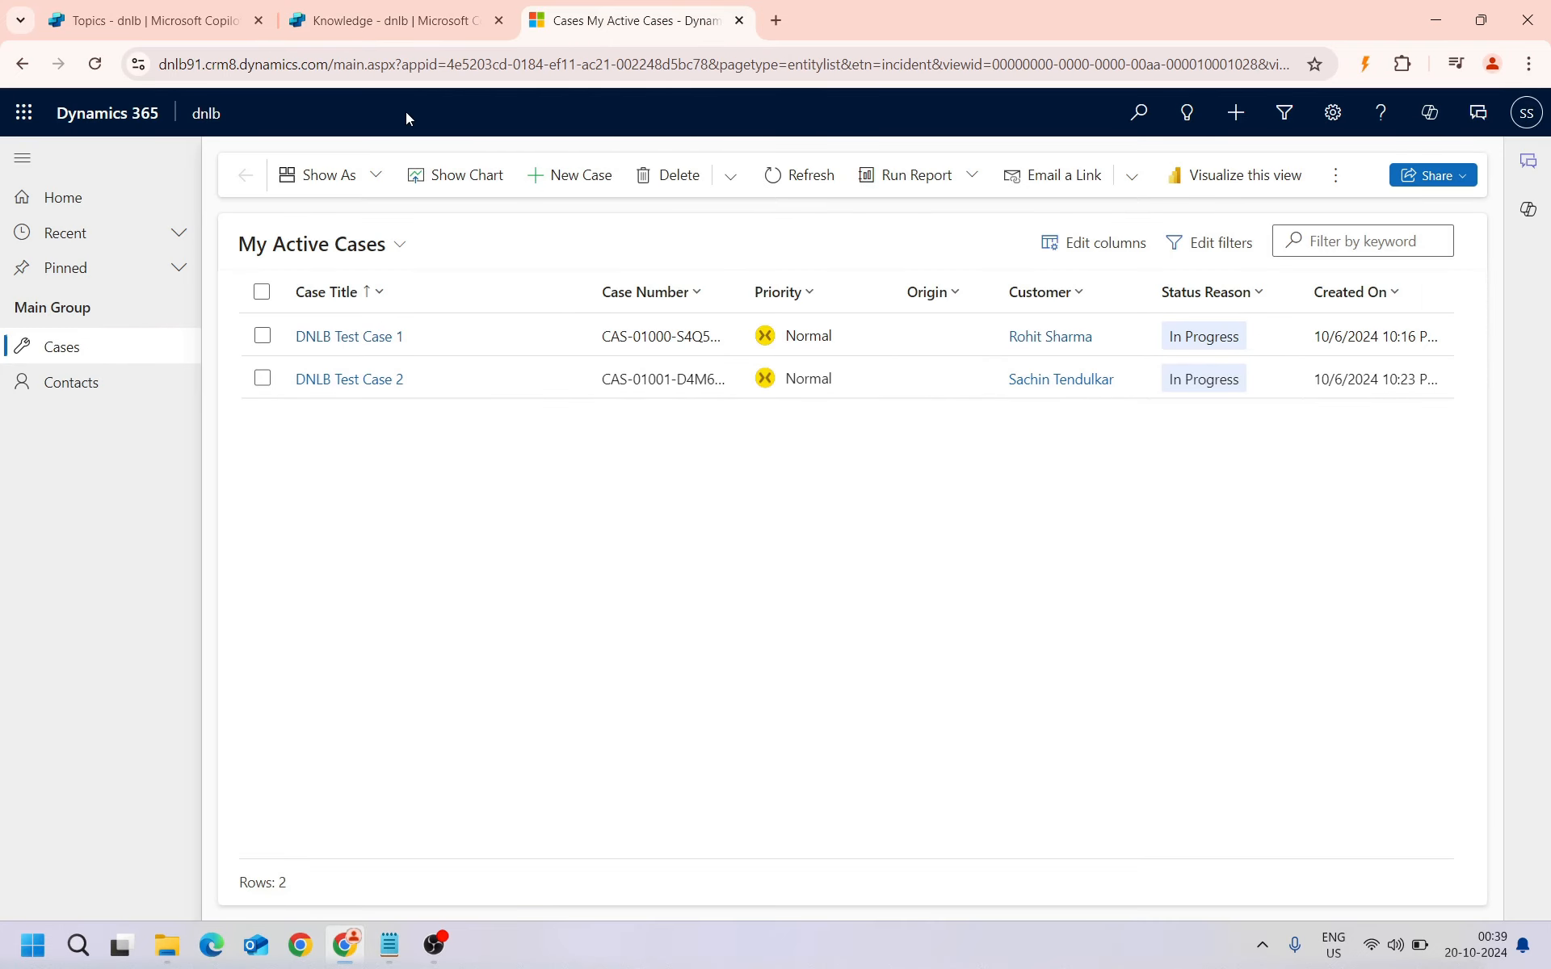
{"action": "left_click", "coordinate": [391, 24]}
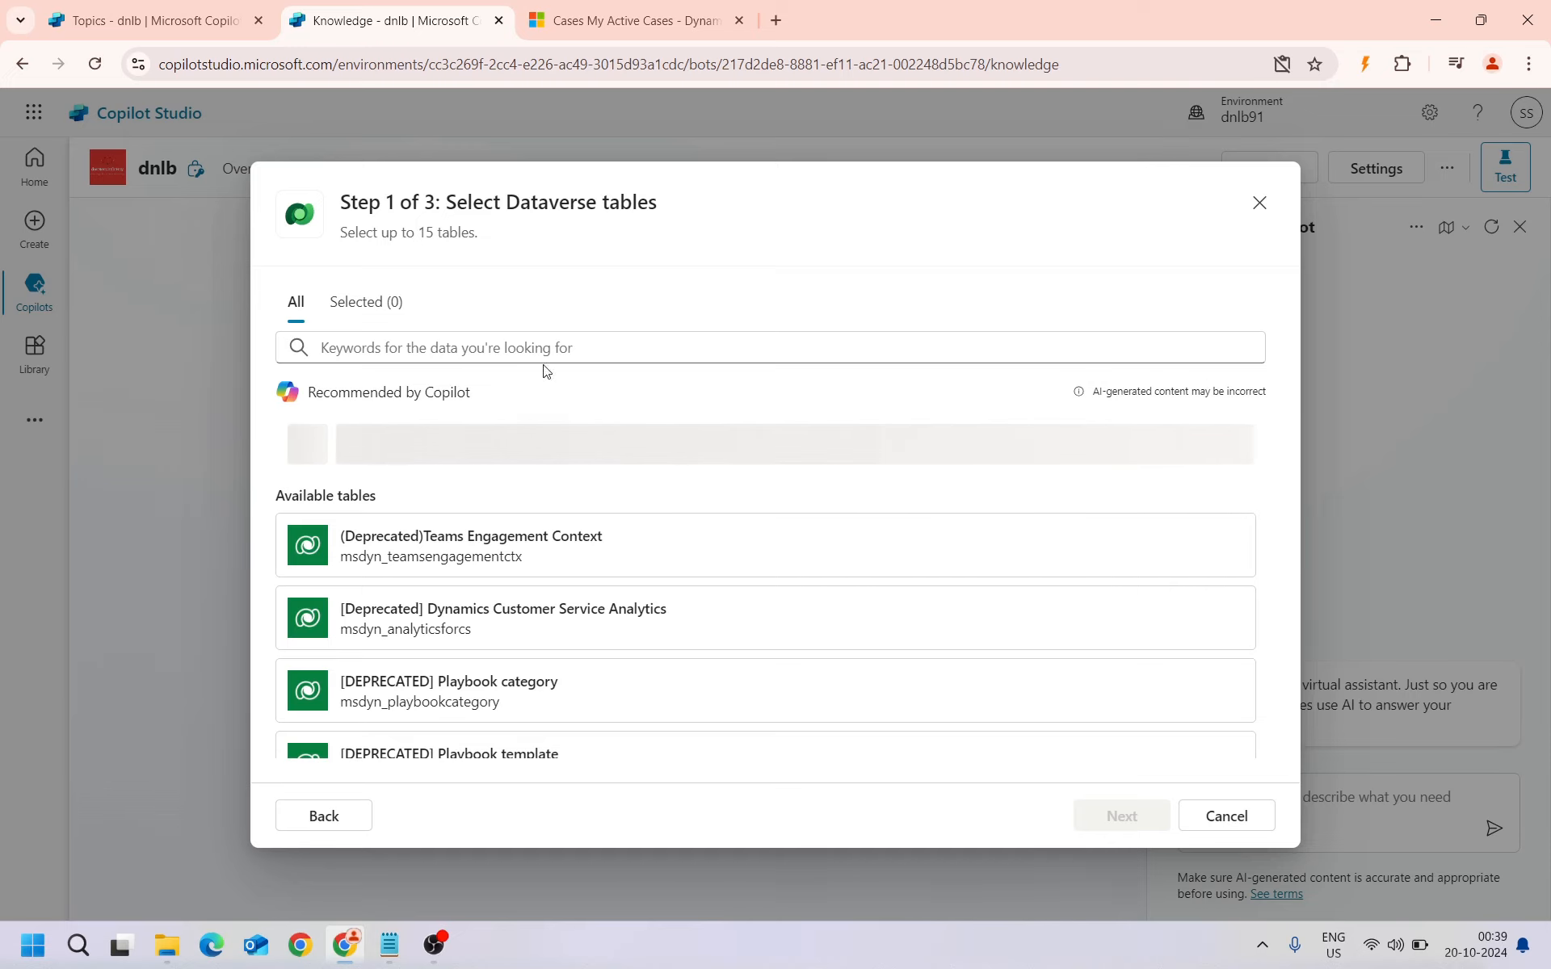
Search the Dataverse tables for "case", select the Case (Incident) table and add it as knowledge with its default name and description
{"action": "left_click", "coordinate": [429, 345]}
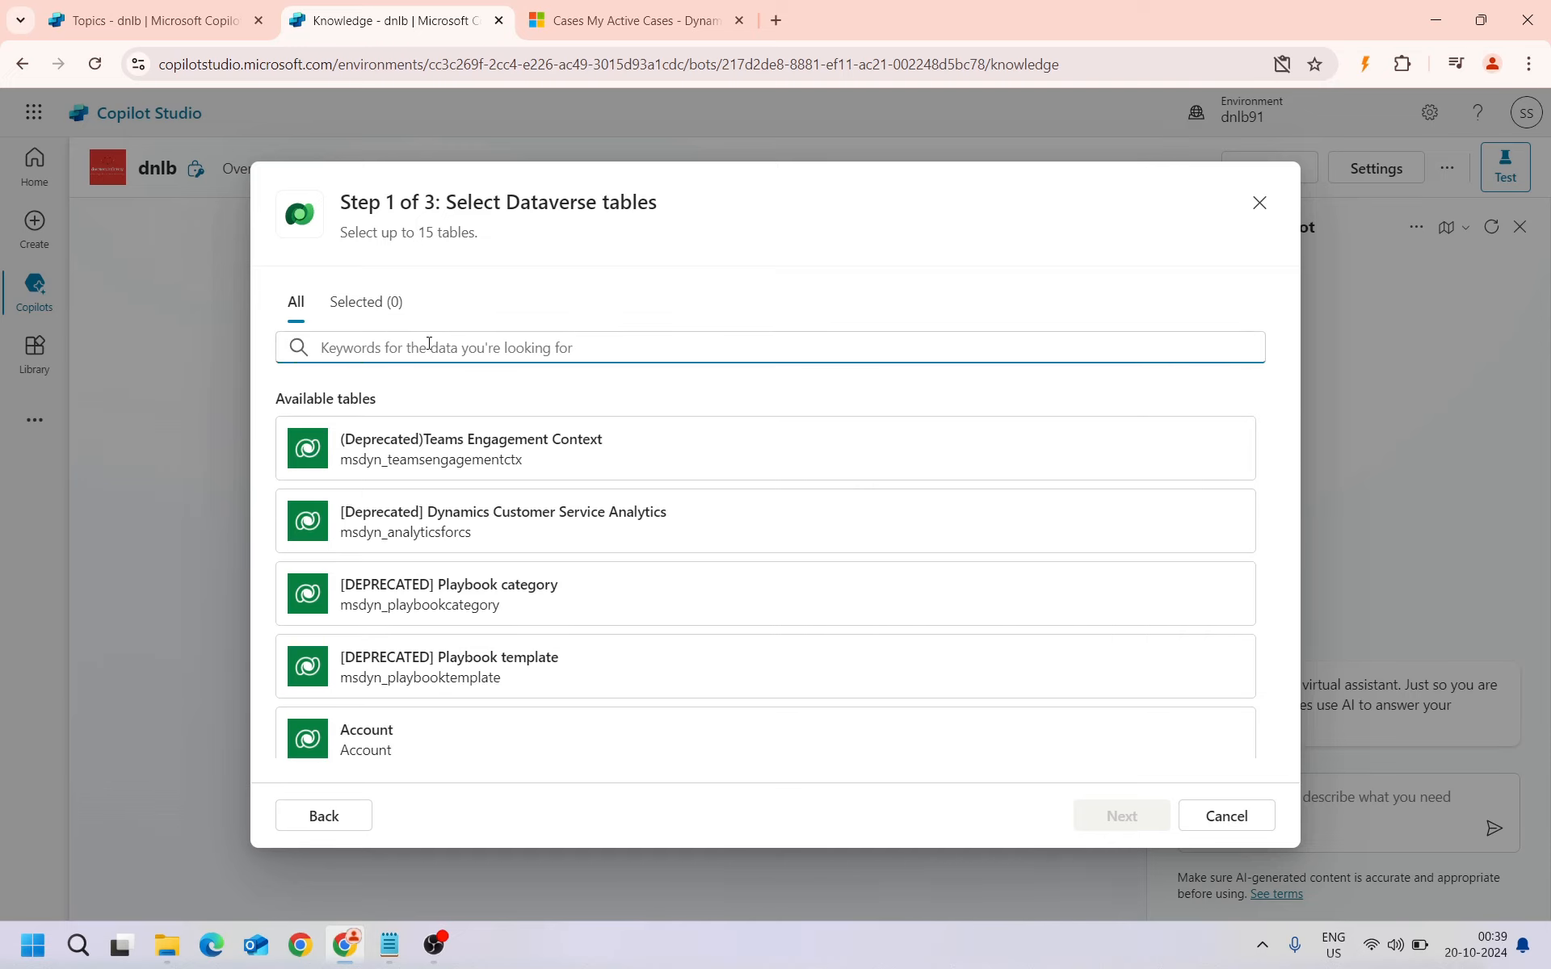
{"action": "type", "text": "case"}
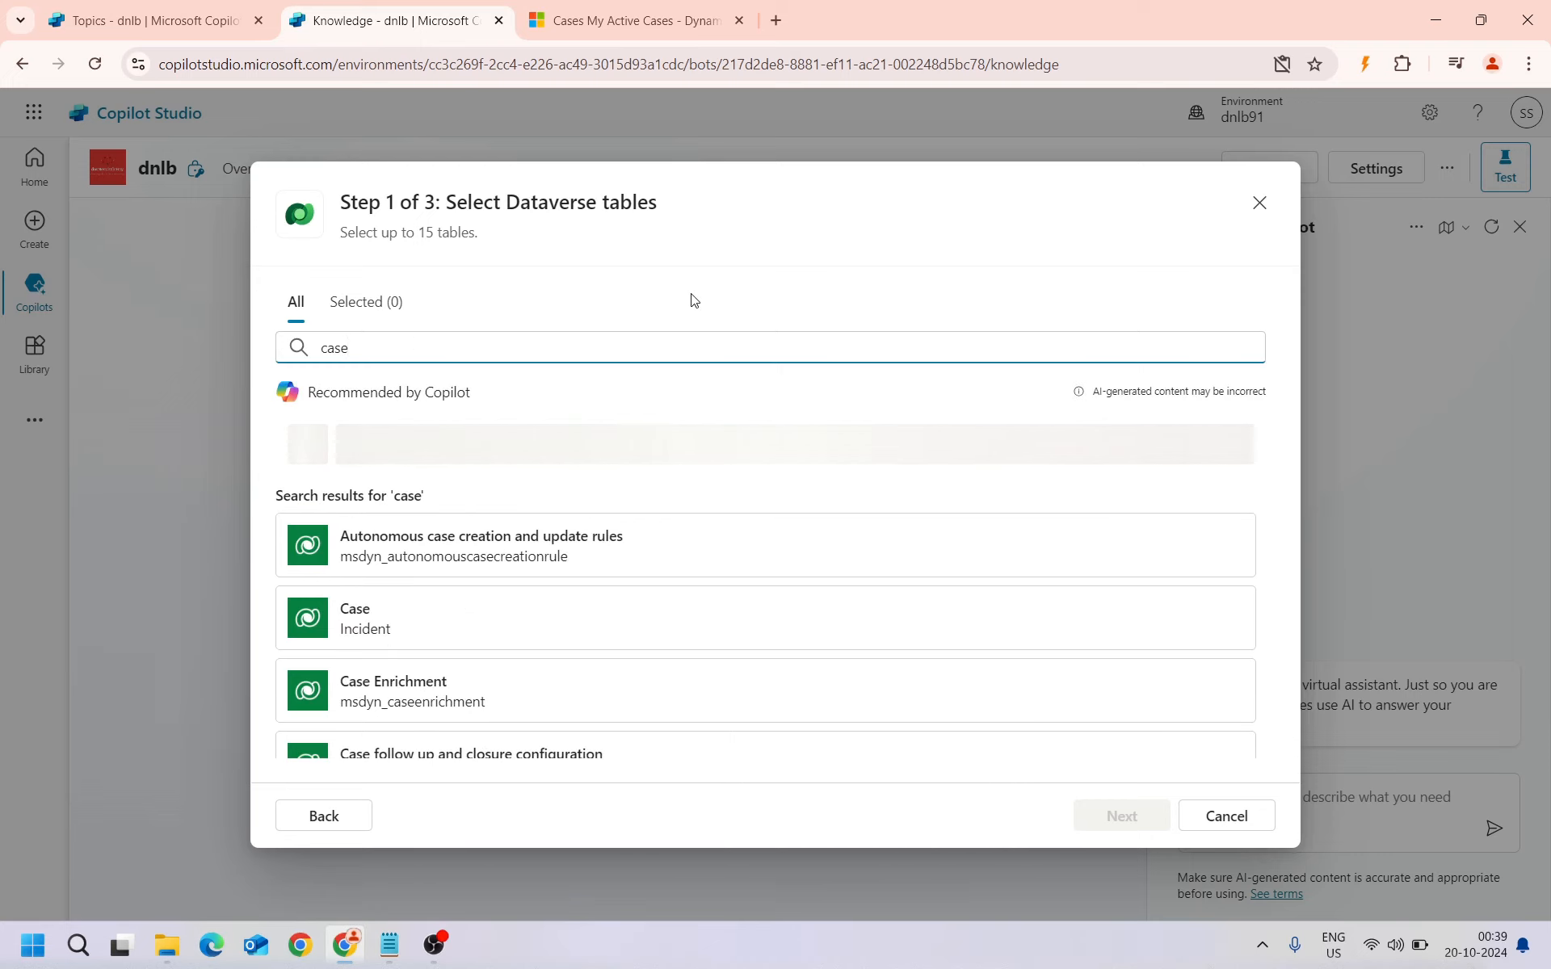
{"action": "left_click", "coordinate": [417, 533]}
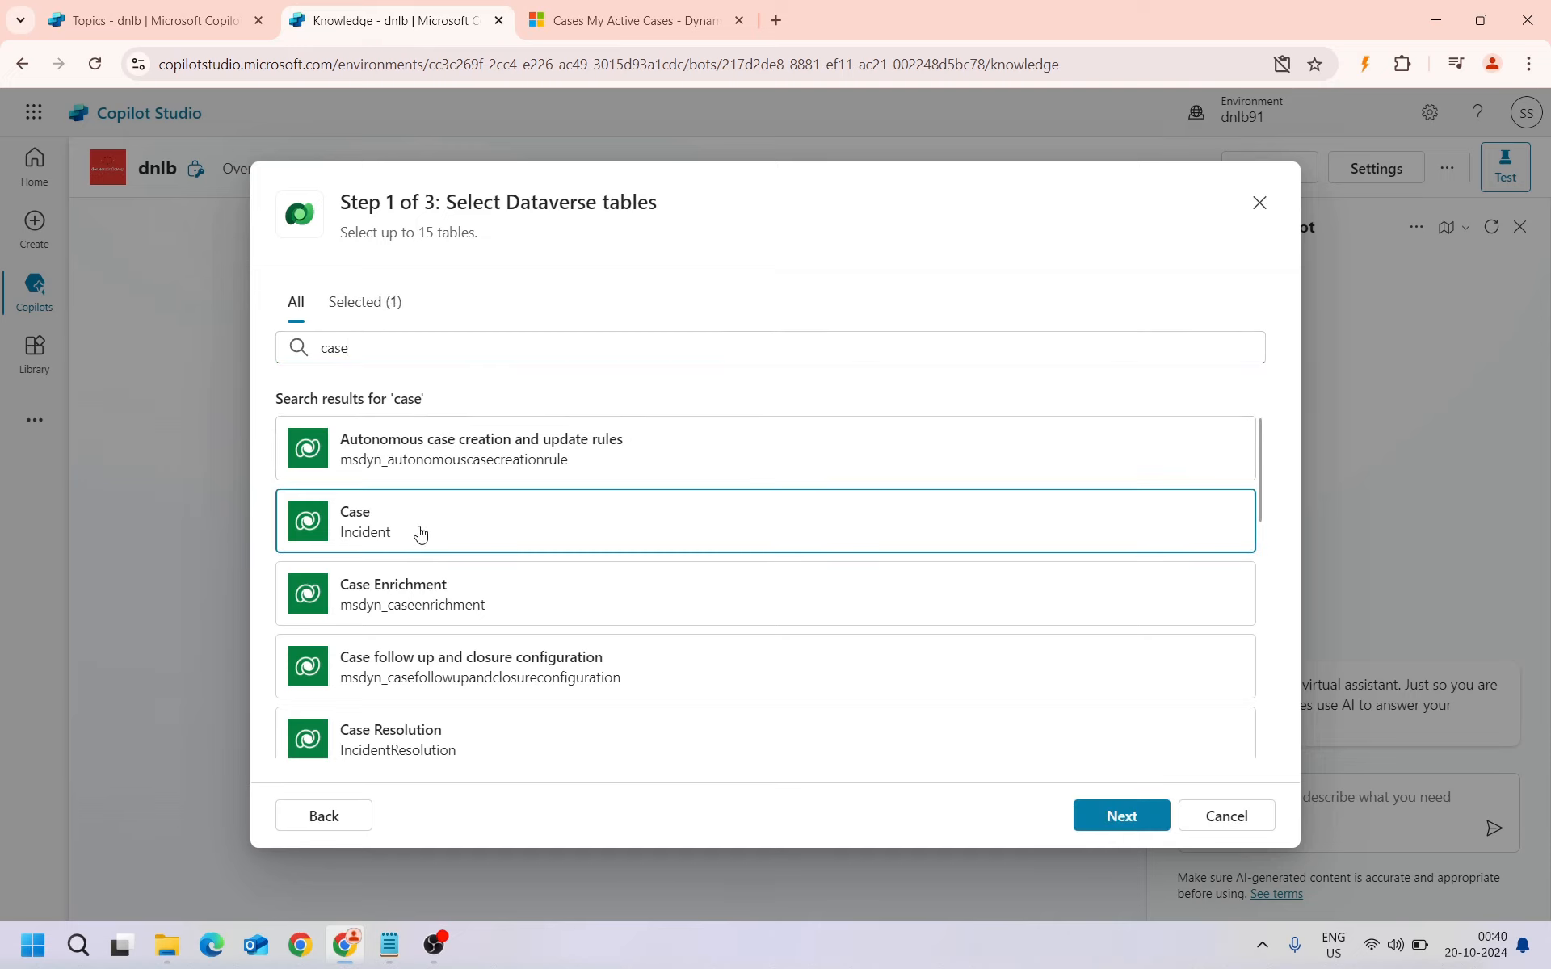
{"action": "left_click", "coordinate": [1122, 823]}
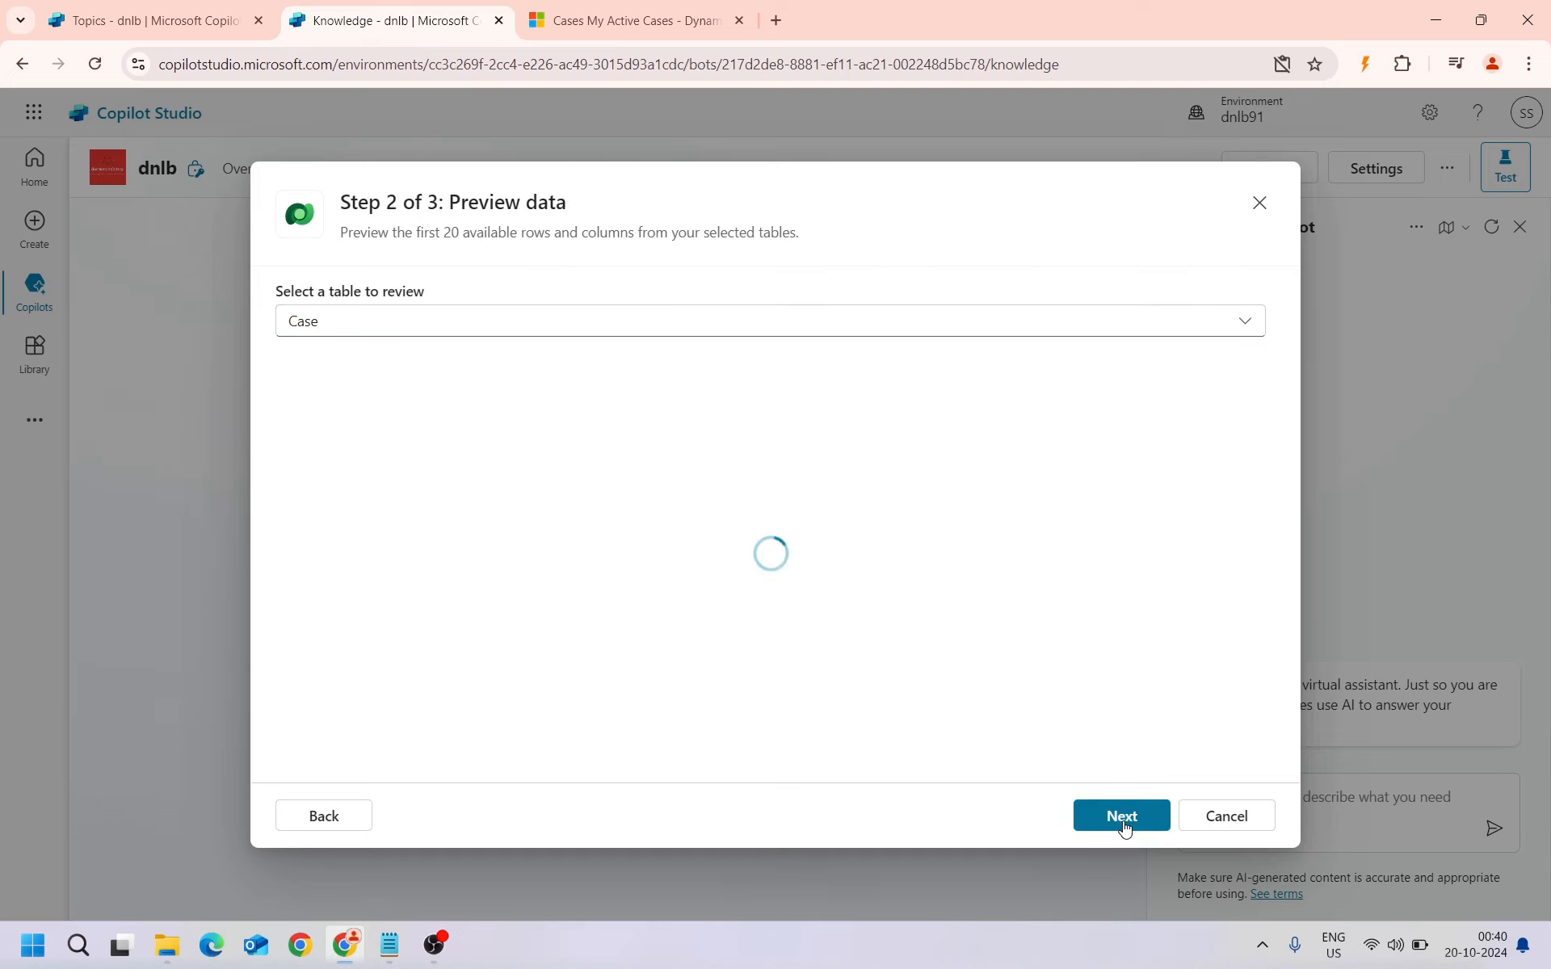
{"action": "left_click", "coordinate": [1129, 819]}
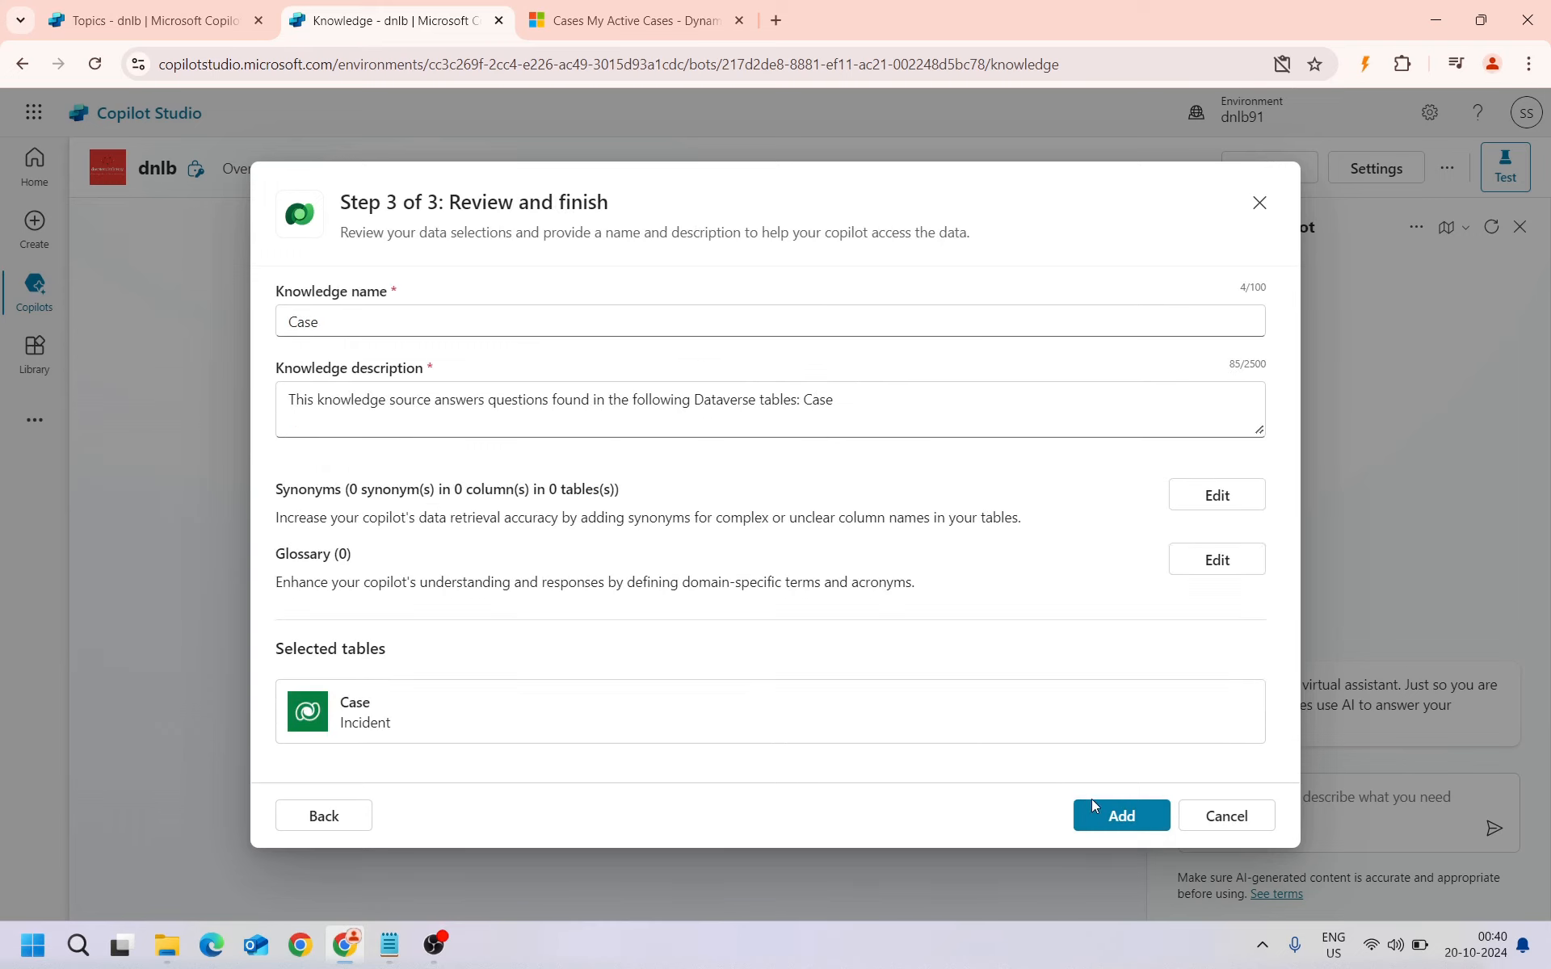
{"action": "left_click", "coordinate": [1096, 808]}
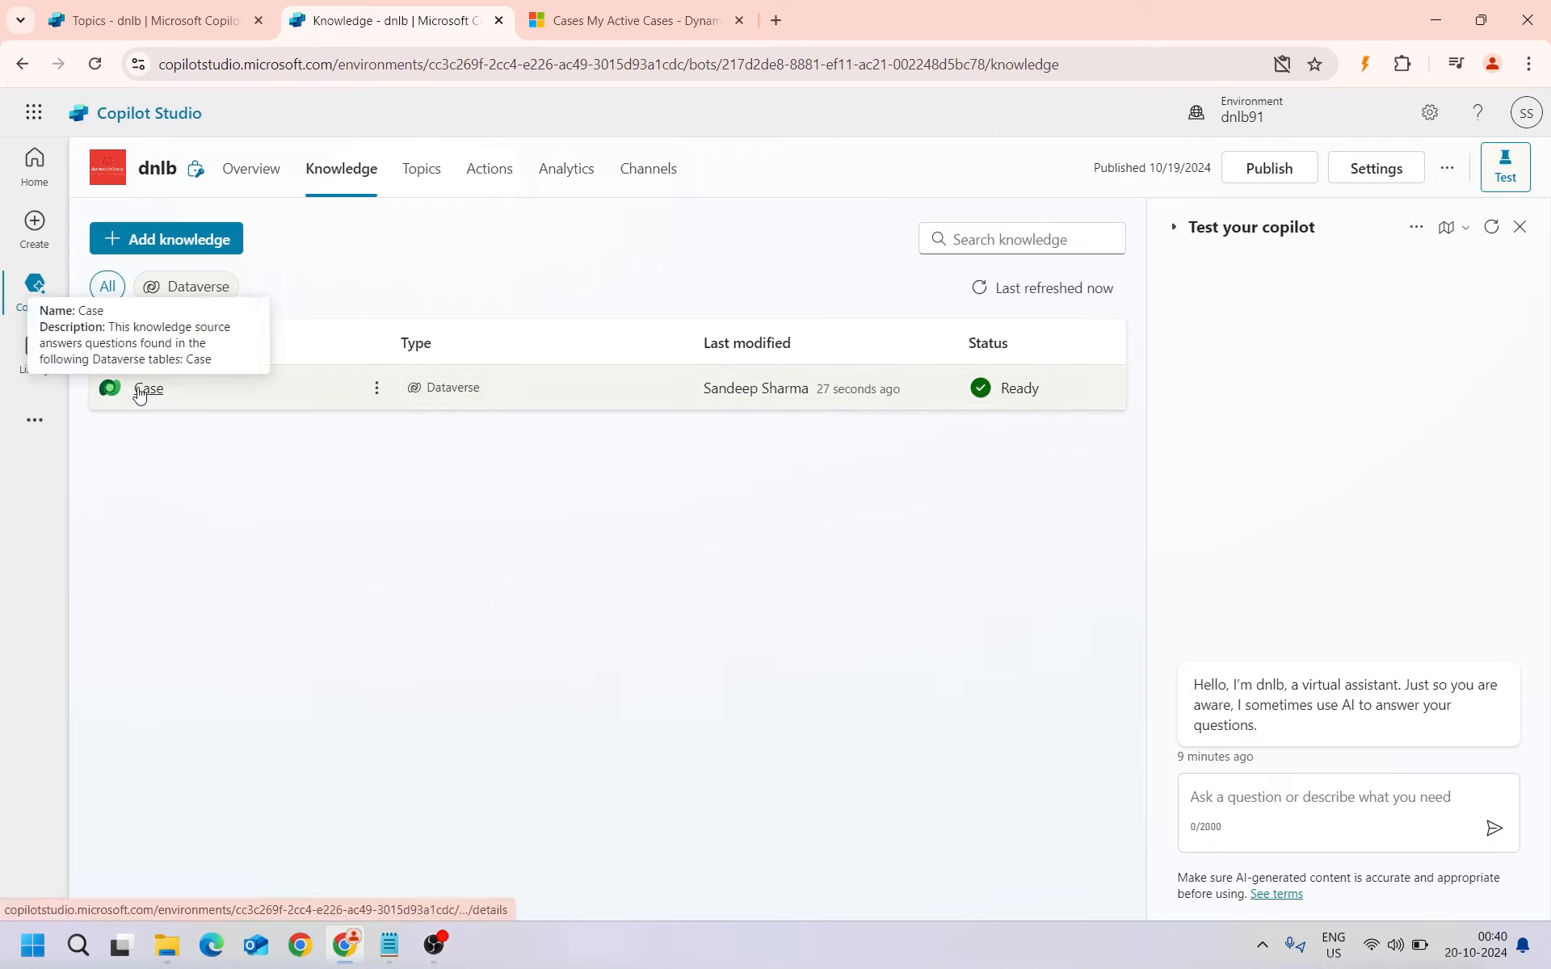
Return to the copilot's topics list and create a new topic from blank
{"action": "left_click", "coordinate": [193, 22]}
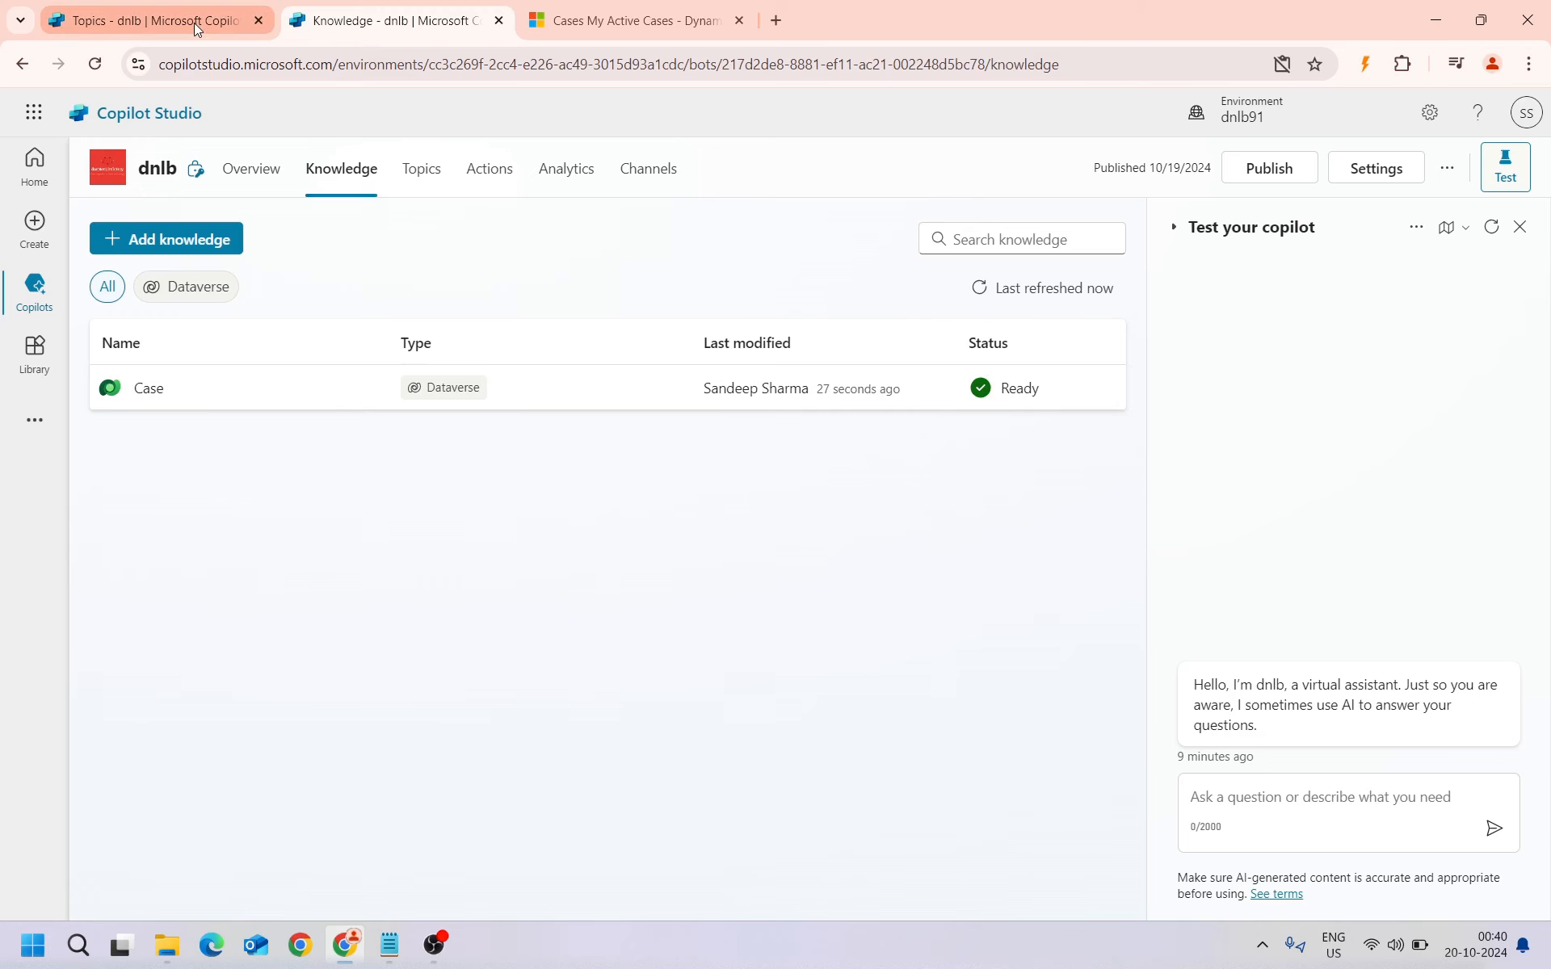
{"action": "left_click", "coordinate": [417, 168]}
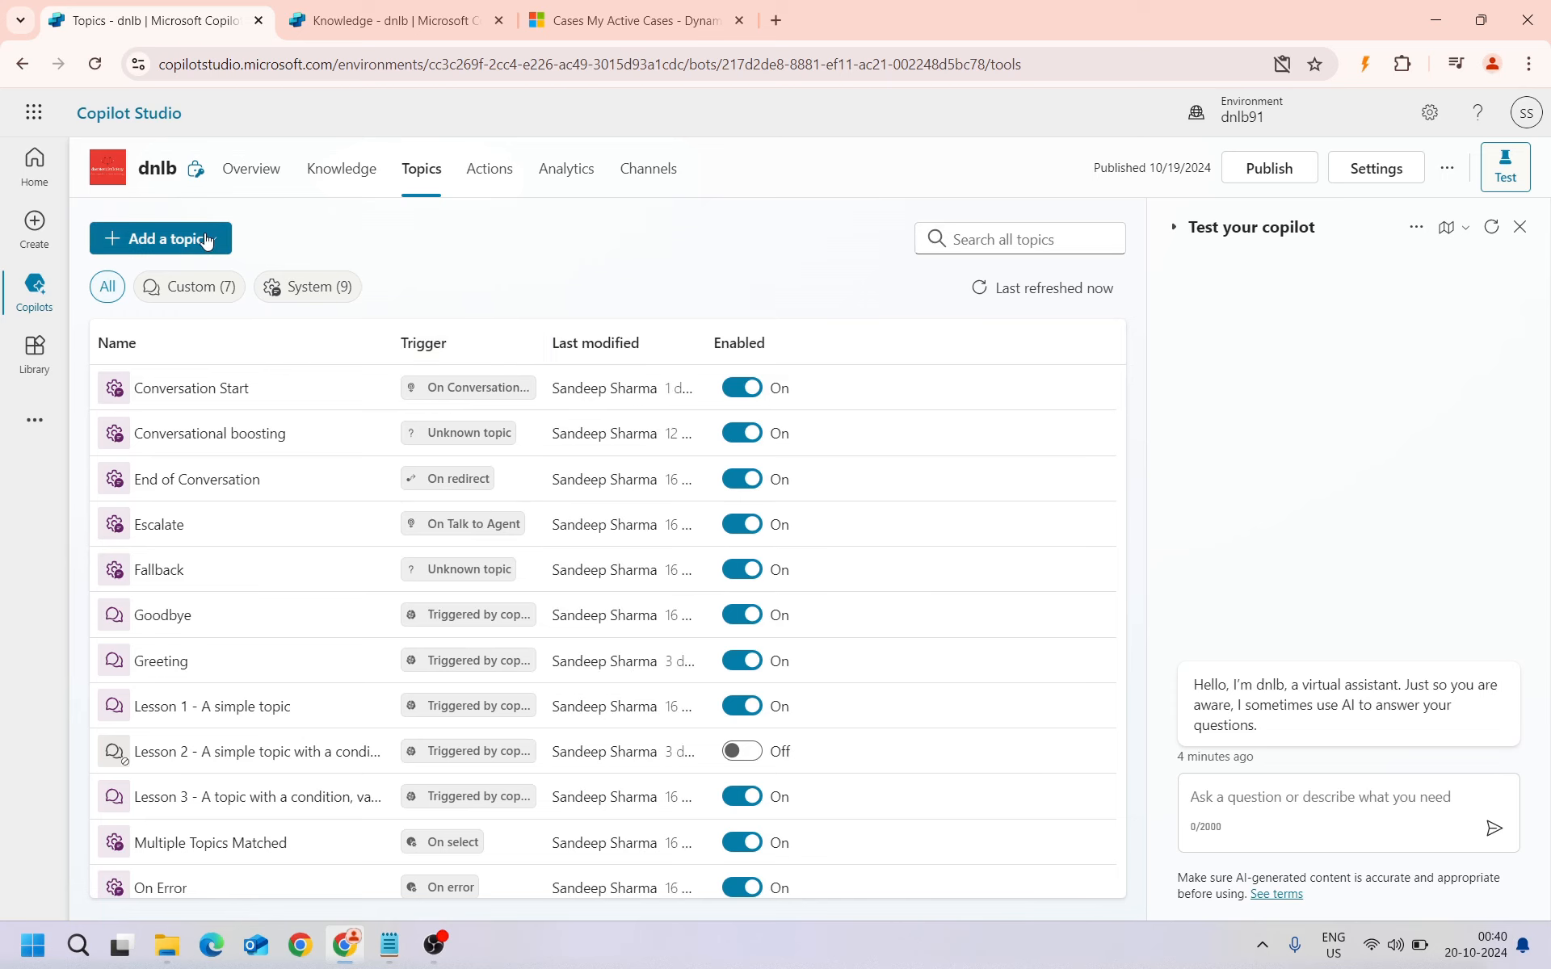
{"action": "left_click", "coordinate": [212, 239]}
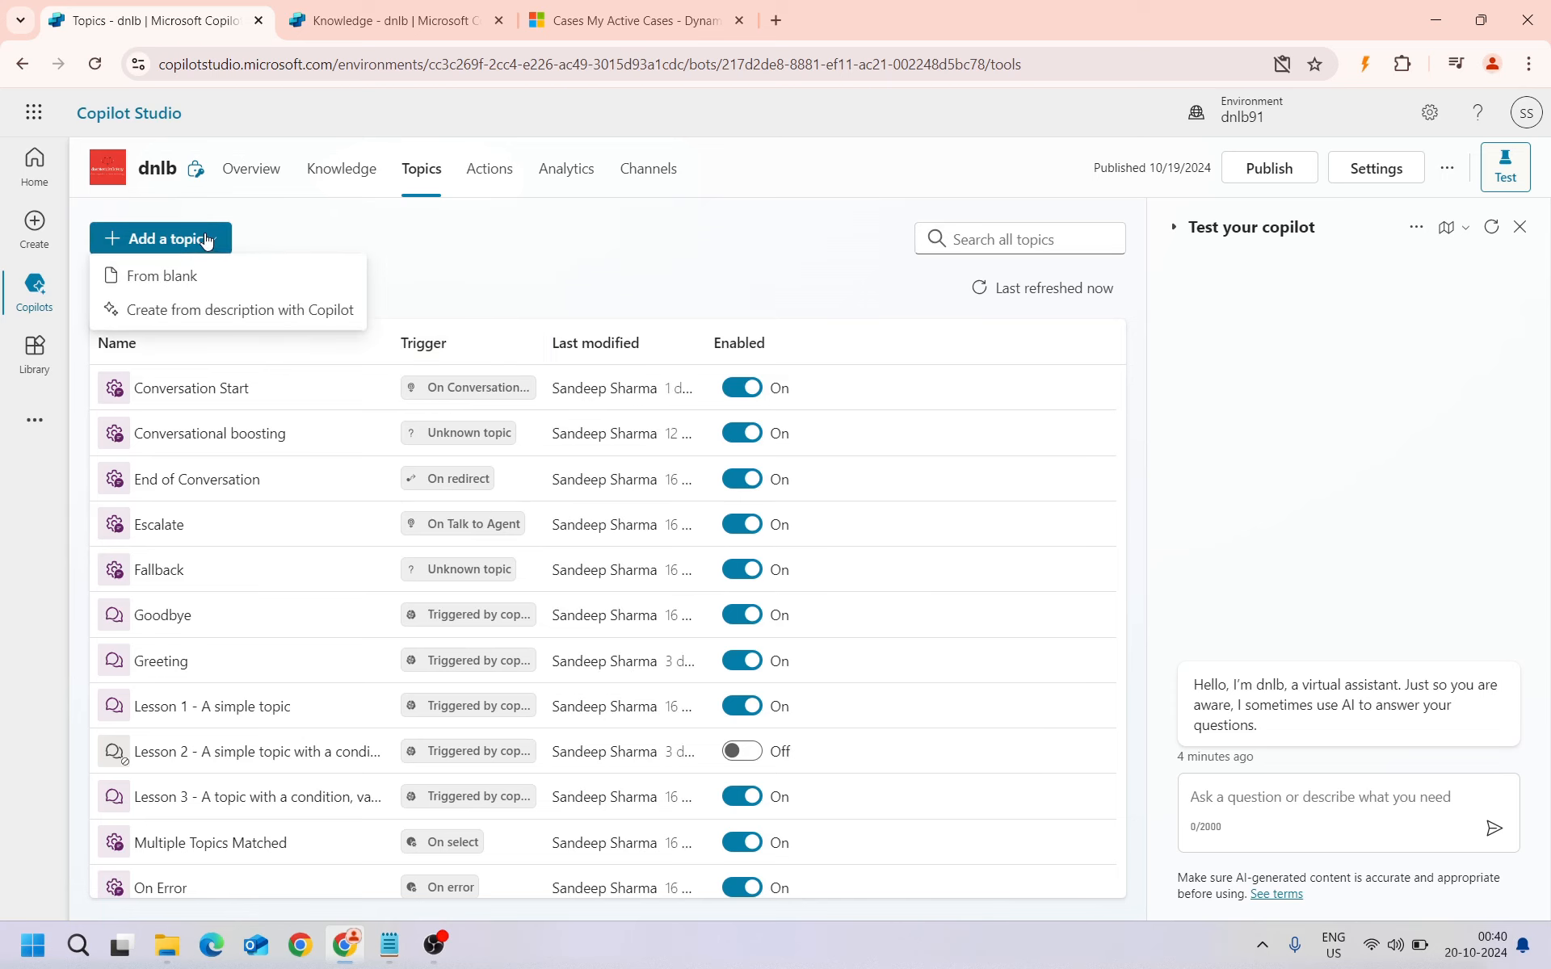
{"action": "left_click", "coordinate": [251, 287]}
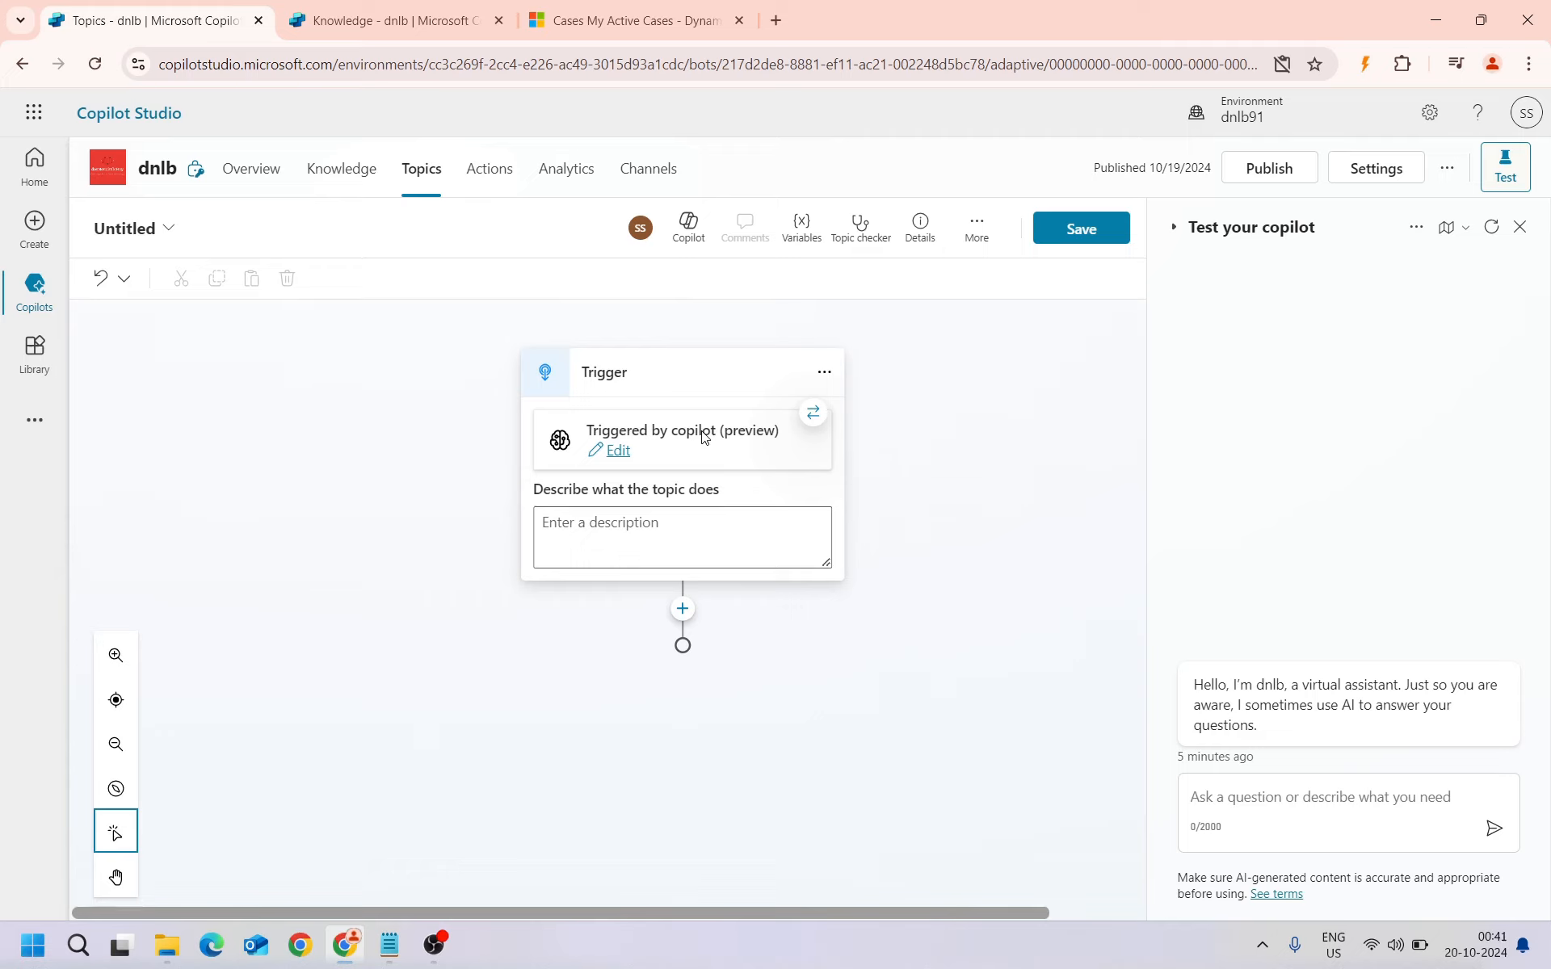
Examine how the Generative AI settings relate to the new topic's trigger, close the settings and return to the untitled topic
{"action": "left_click", "coordinate": [396, 20]}
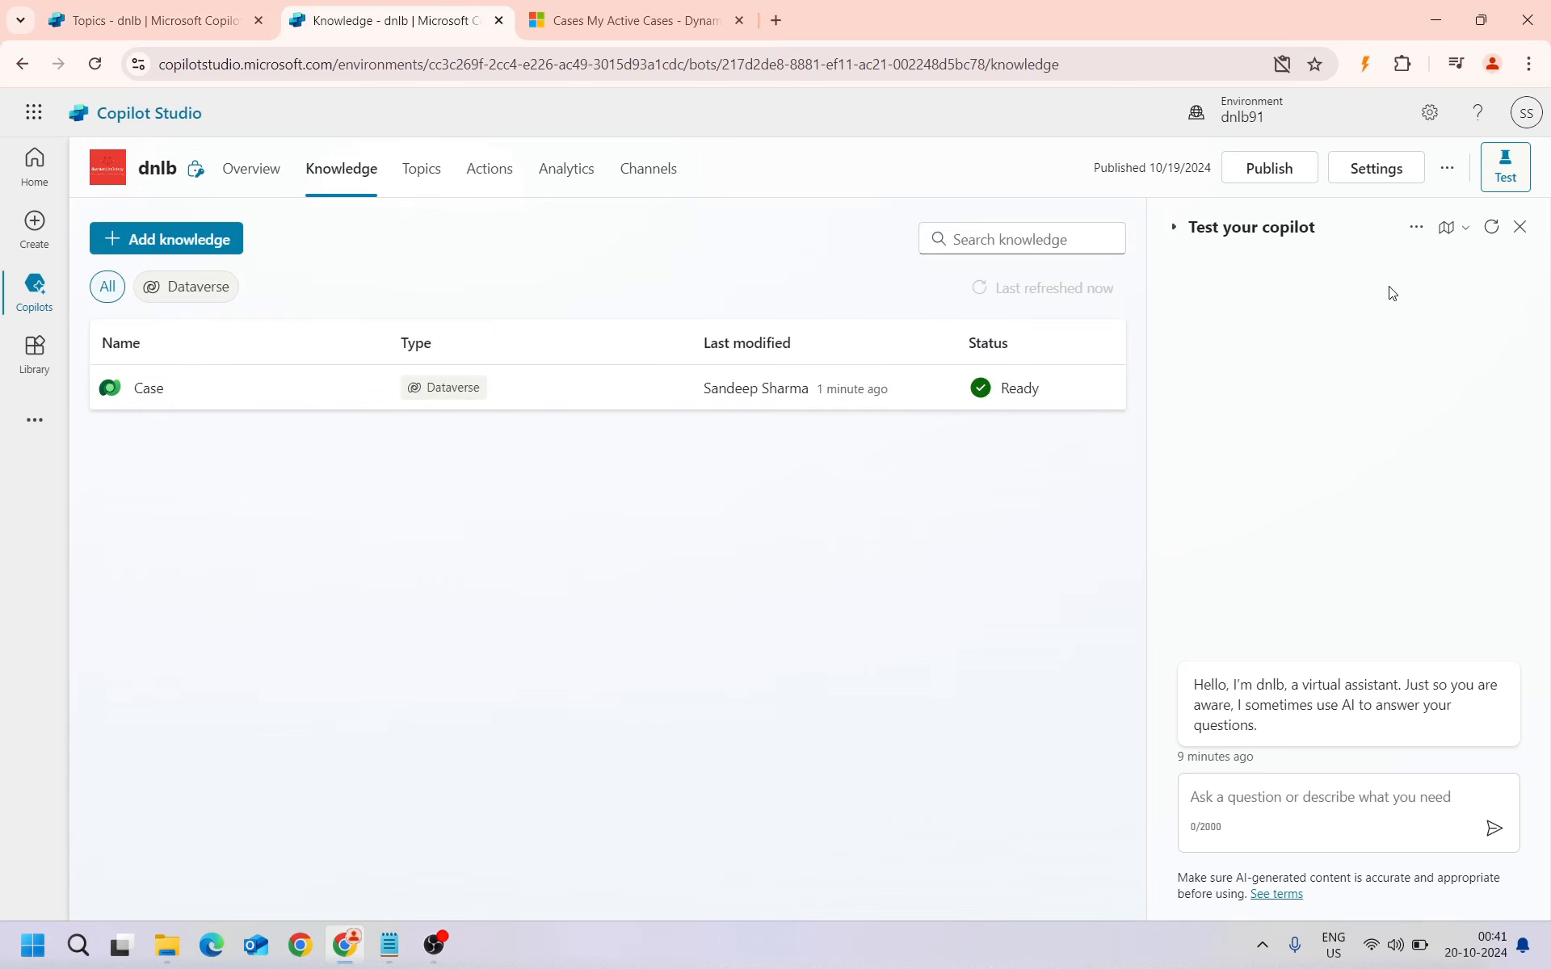
{"action": "left_click", "coordinate": [1376, 168]}
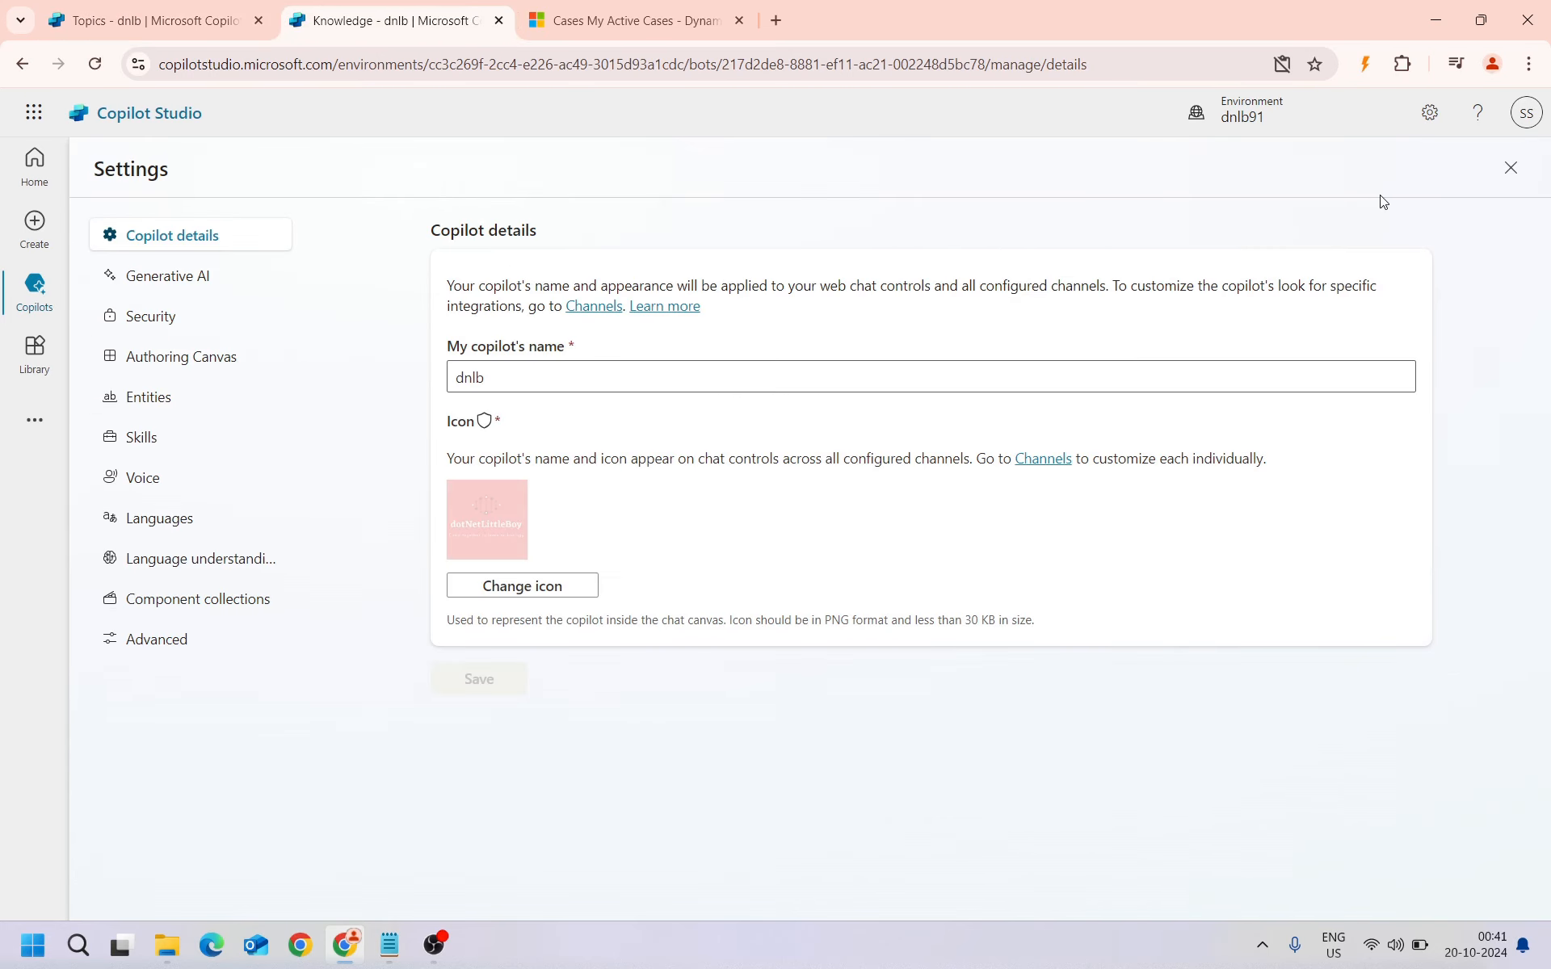
{"action": "left_click", "coordinate": [121, 275]}
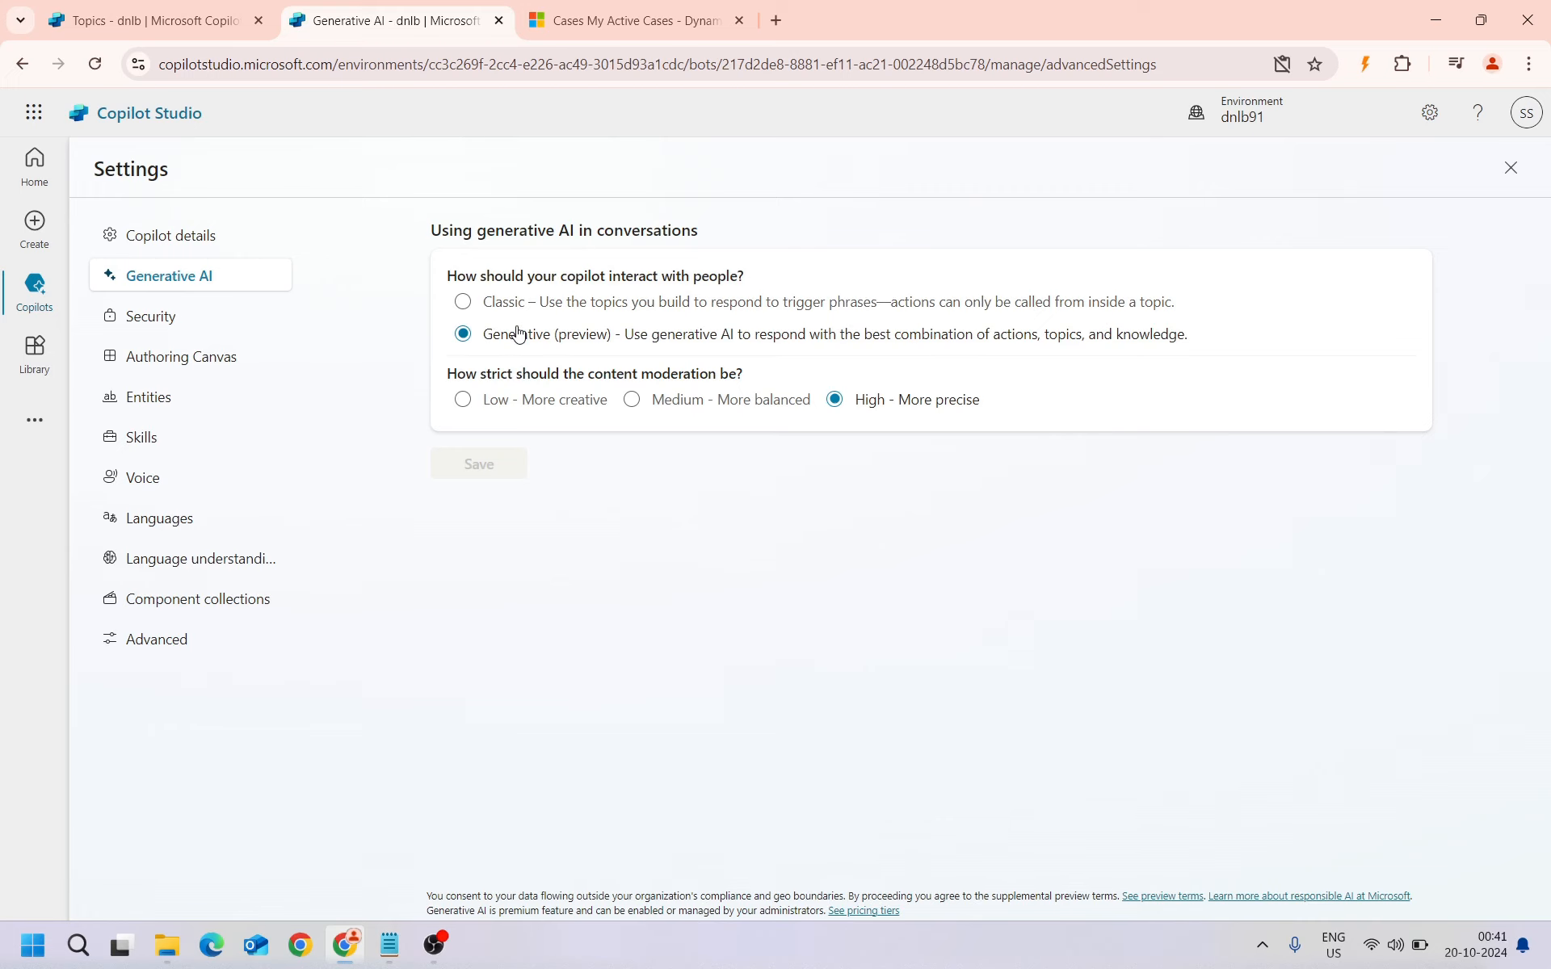
{"action": "left_click", "coordinate": [211, 23]}
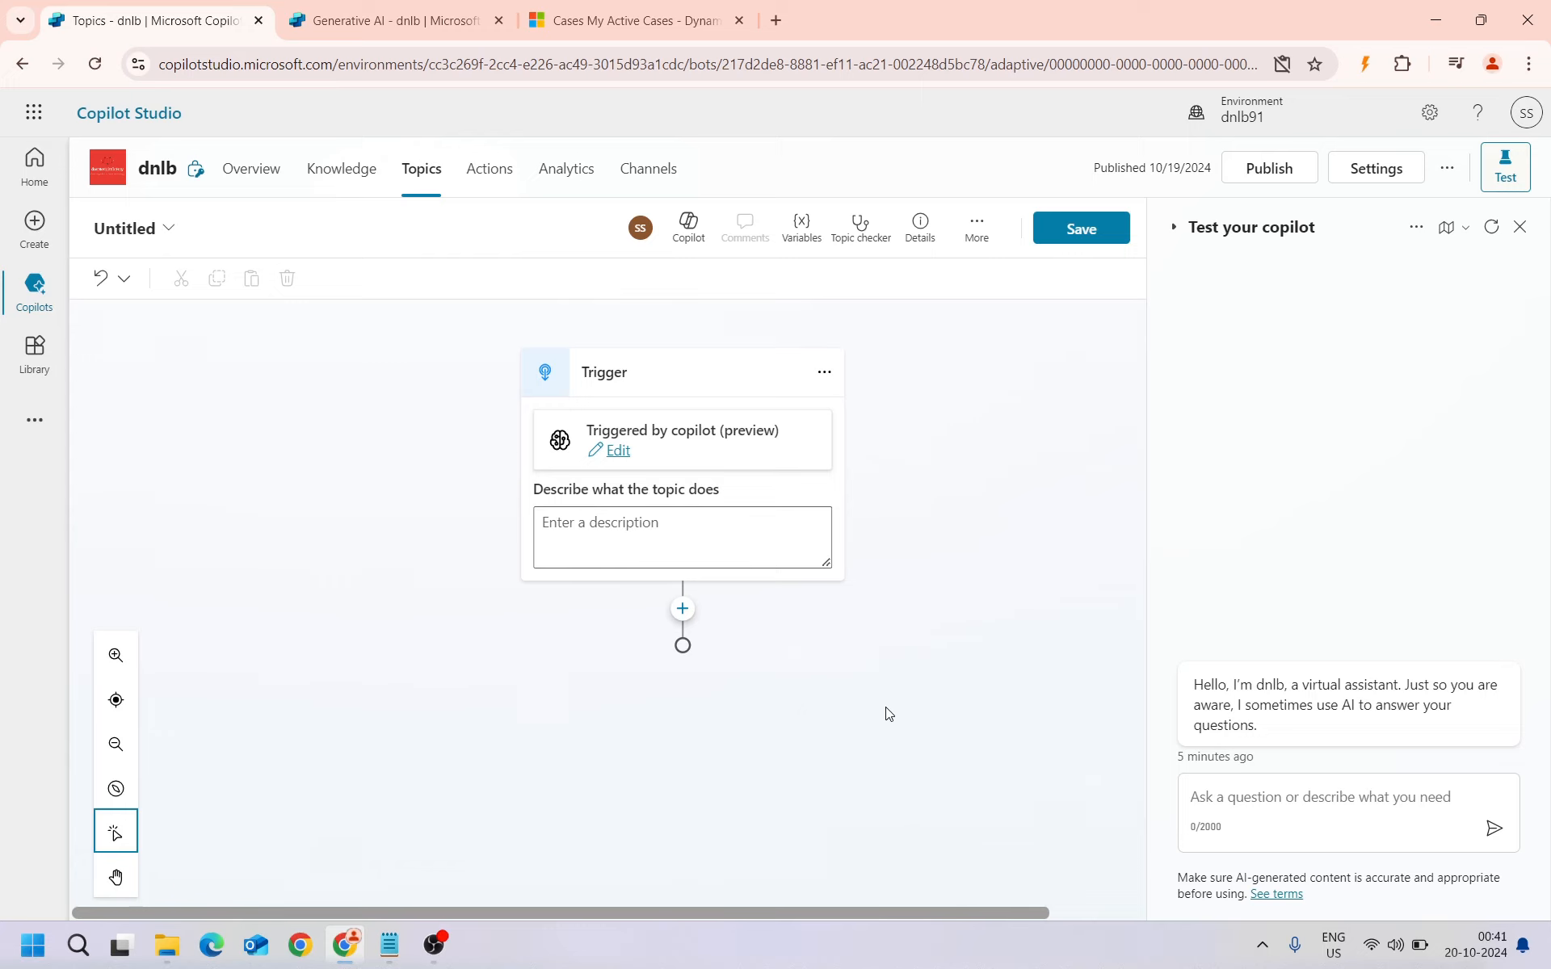
{"action": "left_click", "coordinate": [396, 20]}
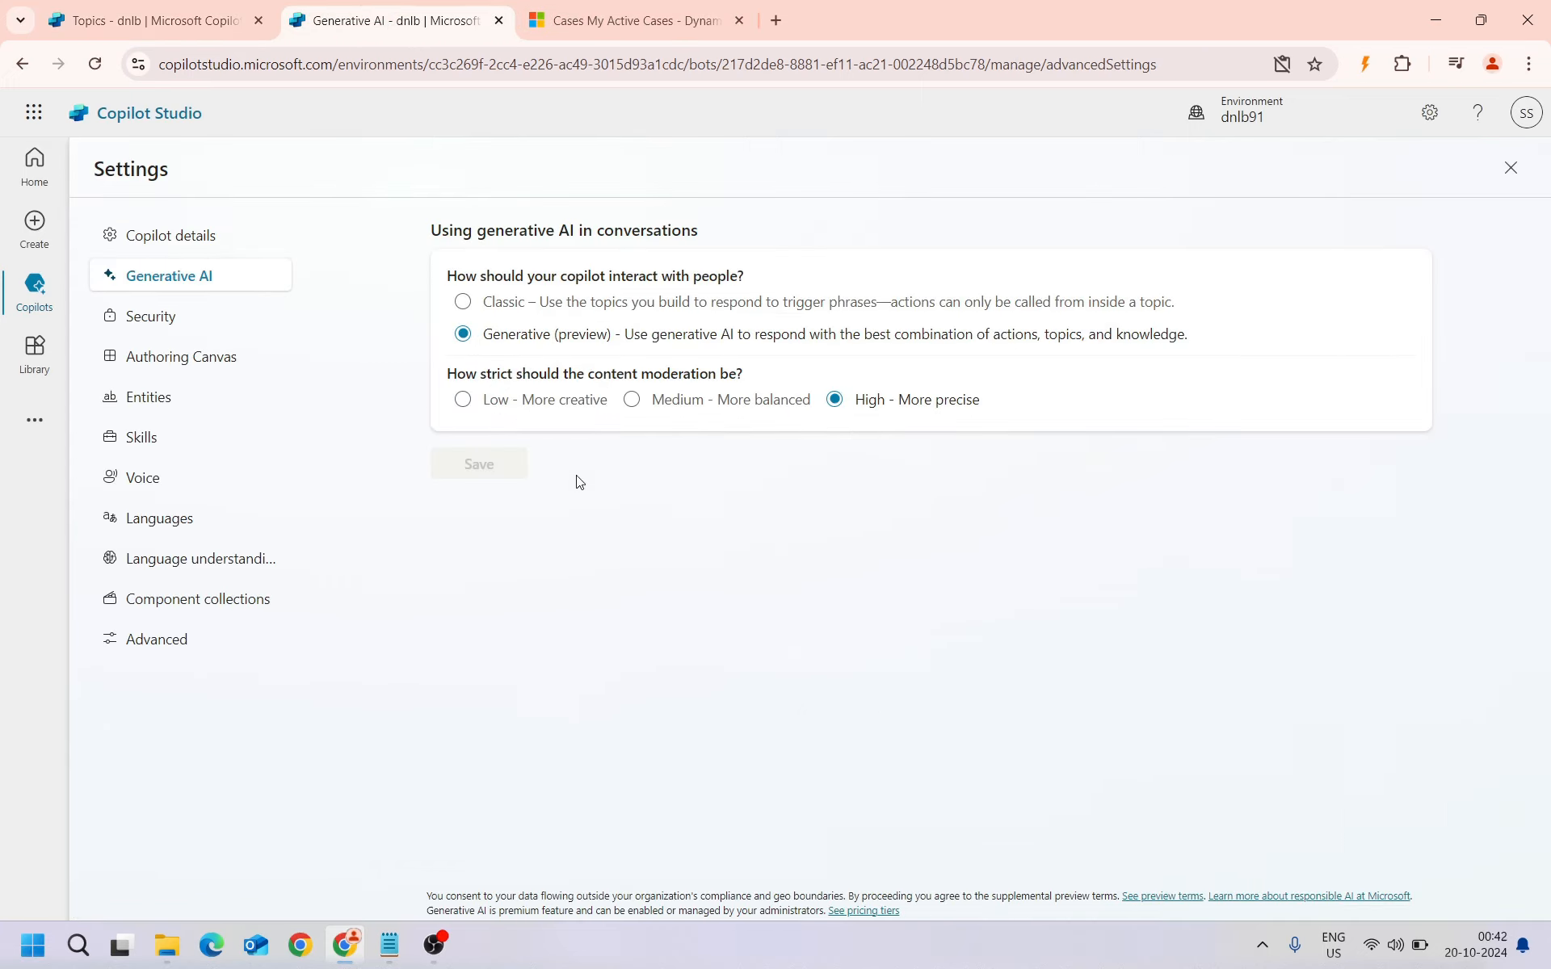
{"action": "left_click", "coordinate": [1510, 165]}
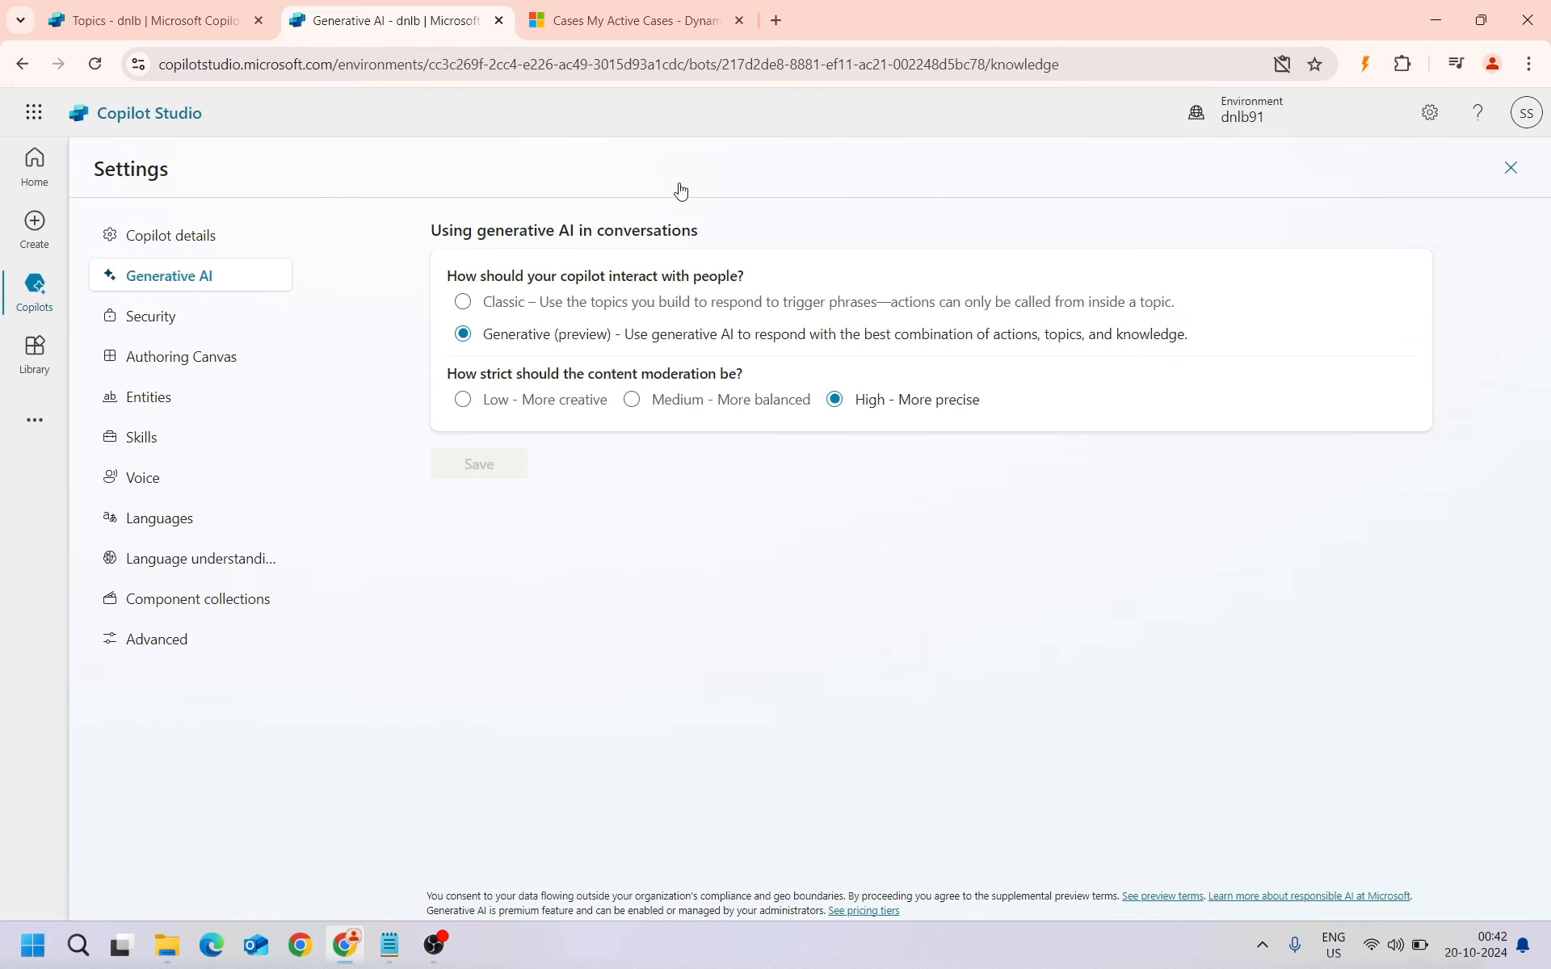
{"action": "left_click", "coordinate": [153, 21]}
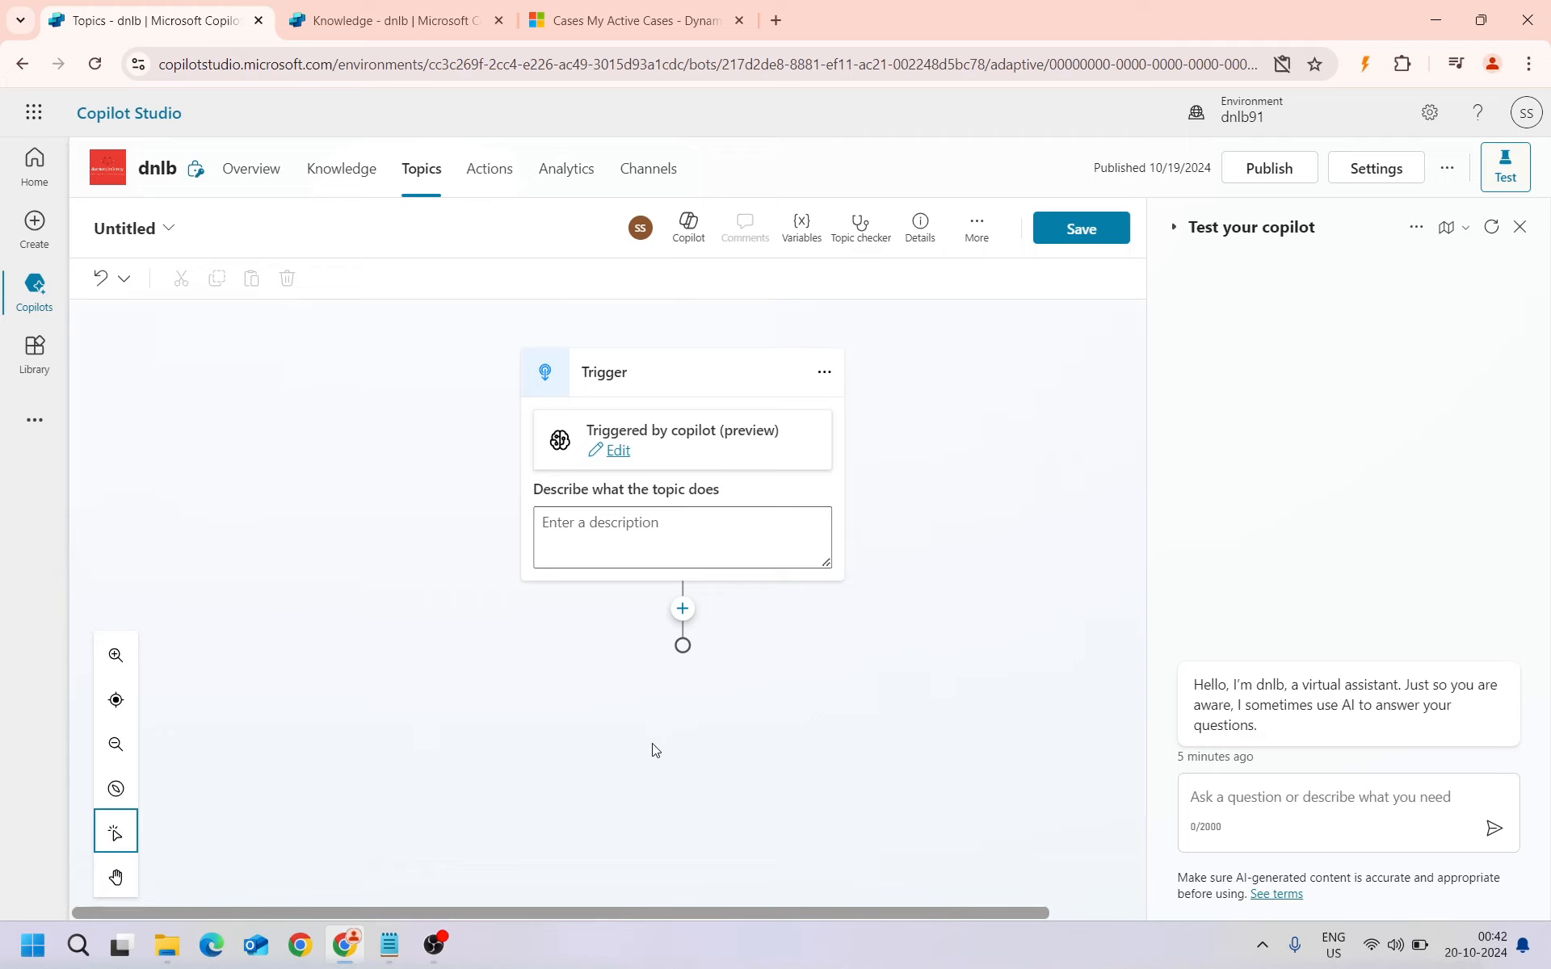
Copy the "Handle all queries related to cases in Dataverse" paragraph from Notepad into the trigger's topic description
{"action": "left_click", "coordinate": [618, 535]}
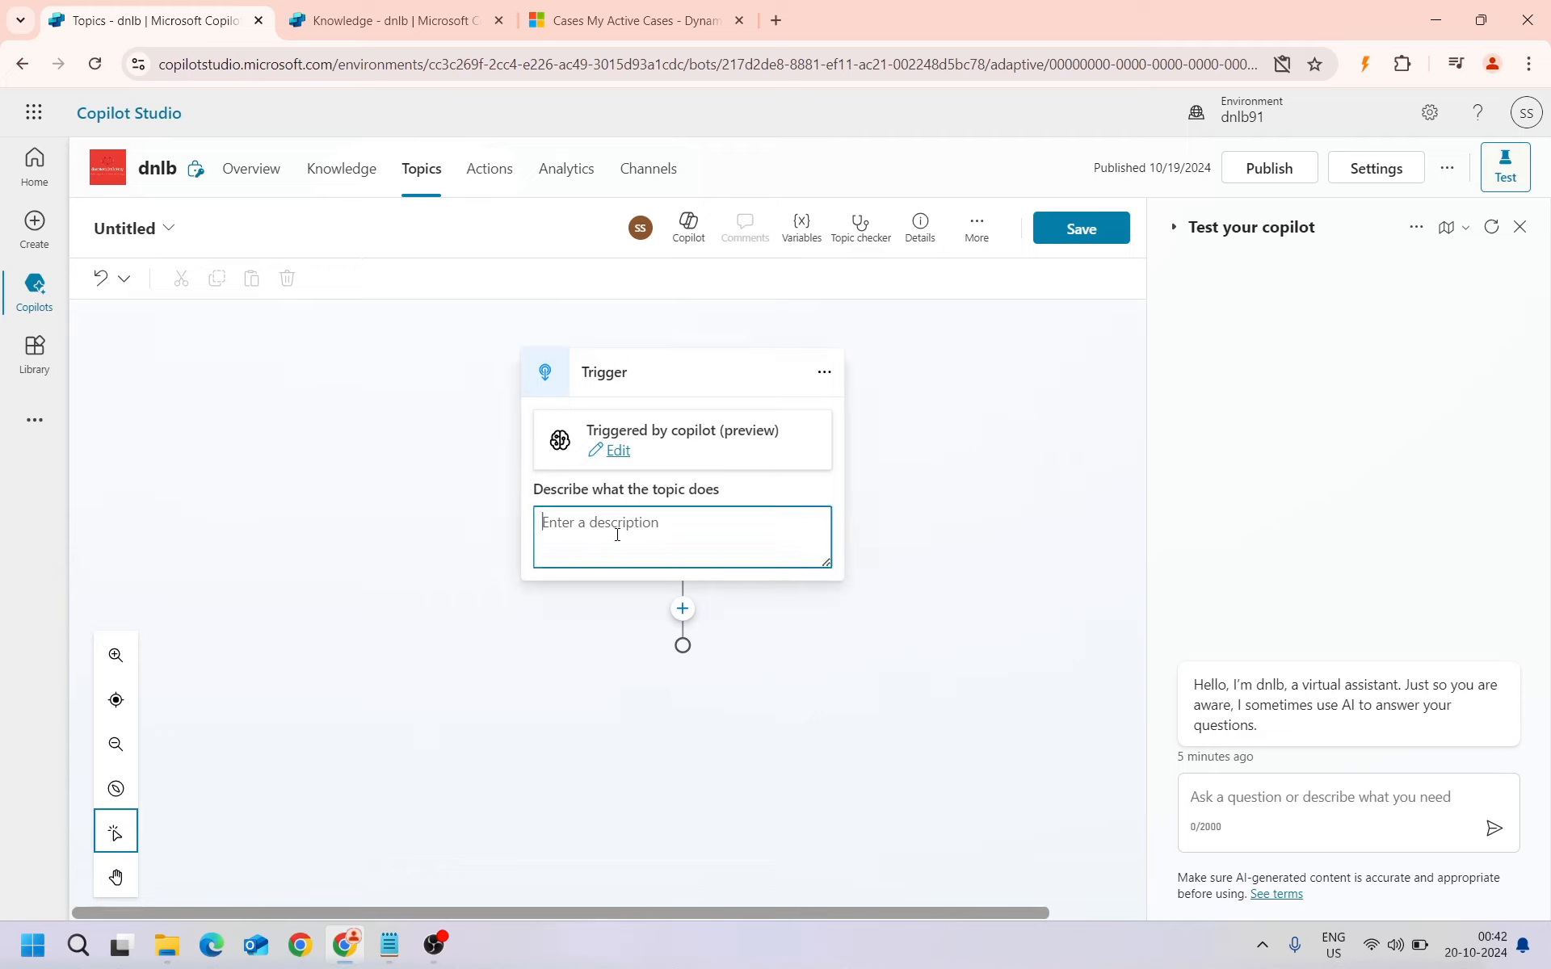
{"action": "left_click", "coordinate": [390, 945]}
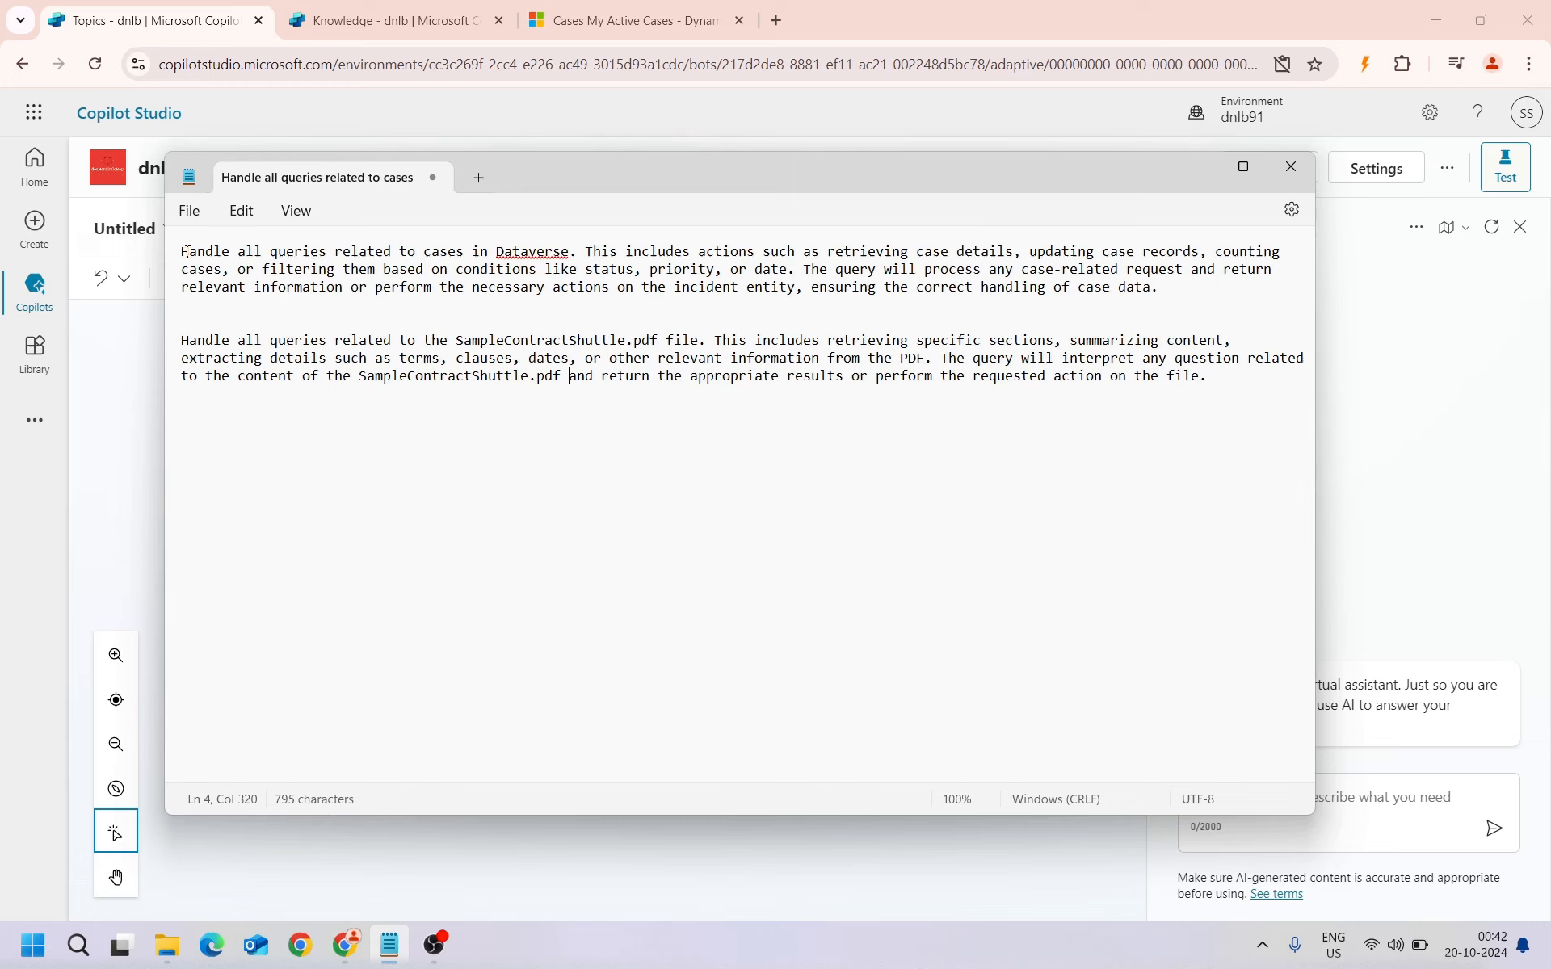
{"action": "left_click", "coordinate": [358, 268]}
{"action": "left_click_drag", "start_coordinate": [1175, 292], "coordinate": [179, 251]}
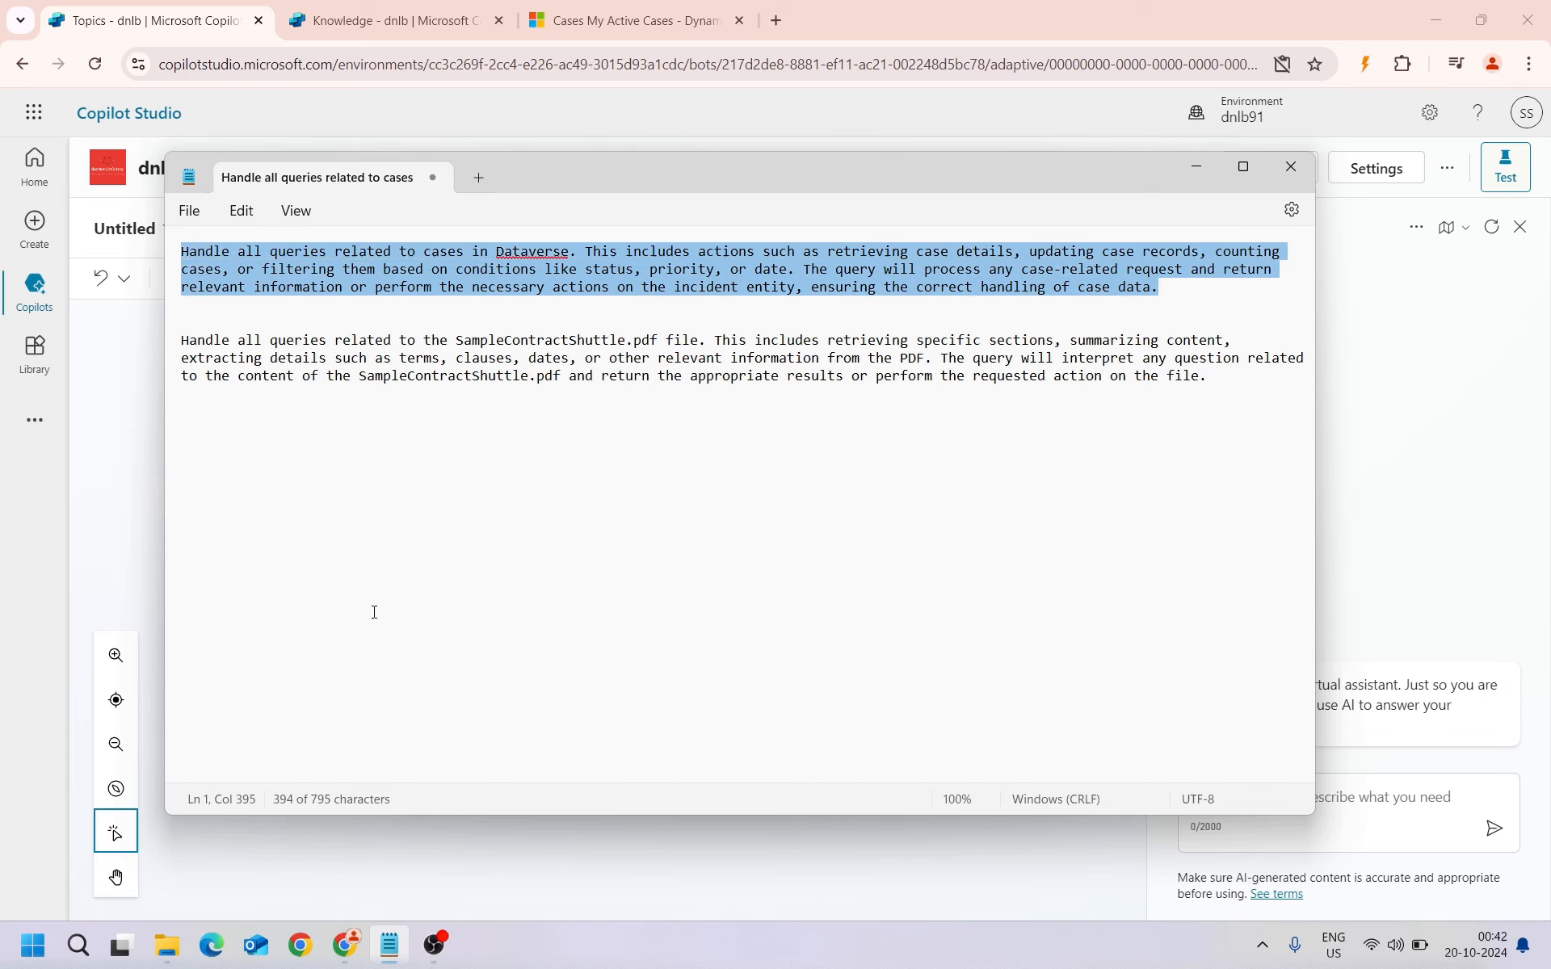
{"action": "left_click", "coordinate": [1197, 169]}
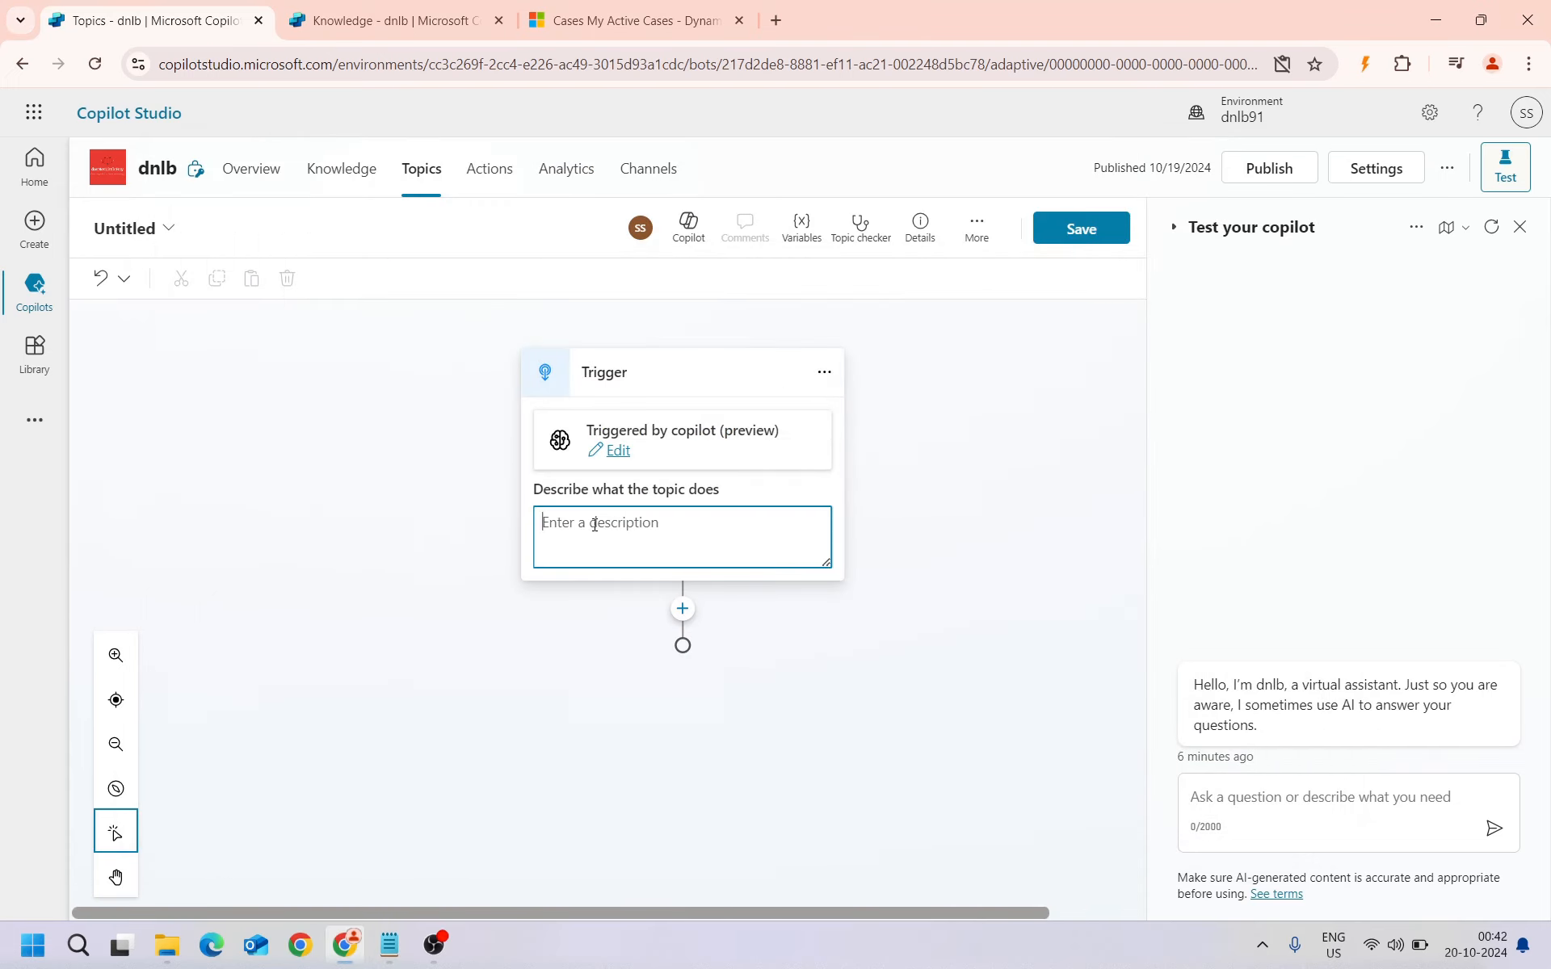
{"action": "key", "text": "ctrl+v"}
{"action": "left_click", "coordinate": [1018, 623]}
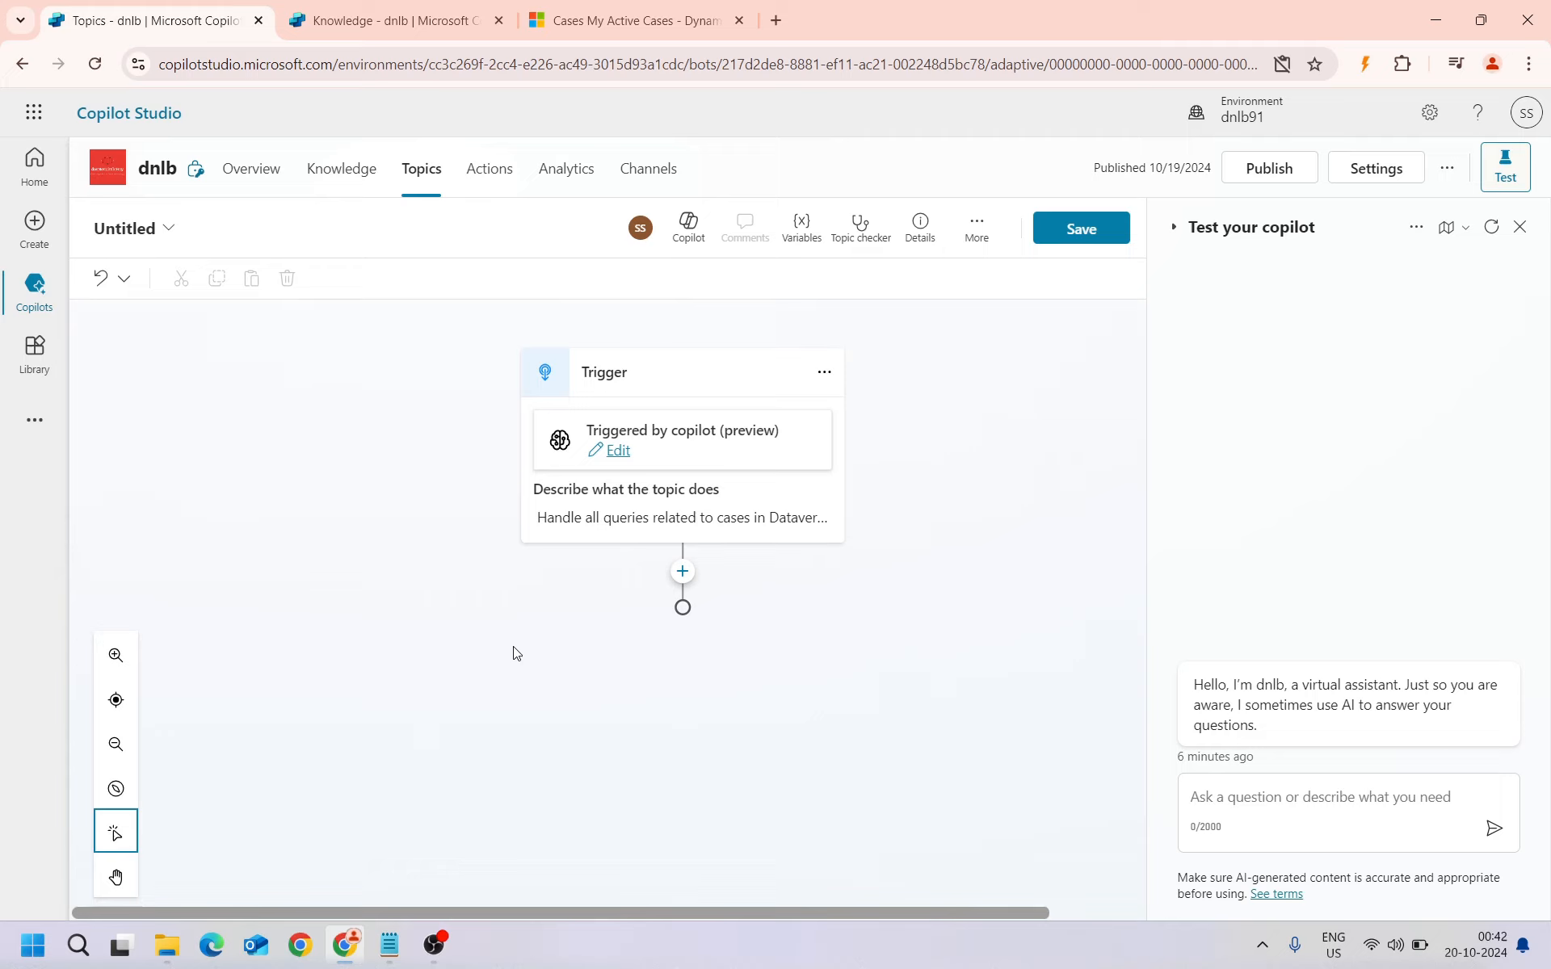
Add a Generative answers node below the trigger
{"action": "left_click", "coordinate": [683, 571]}
{"action": "mouse_move", "coordinate": [673, 876]}
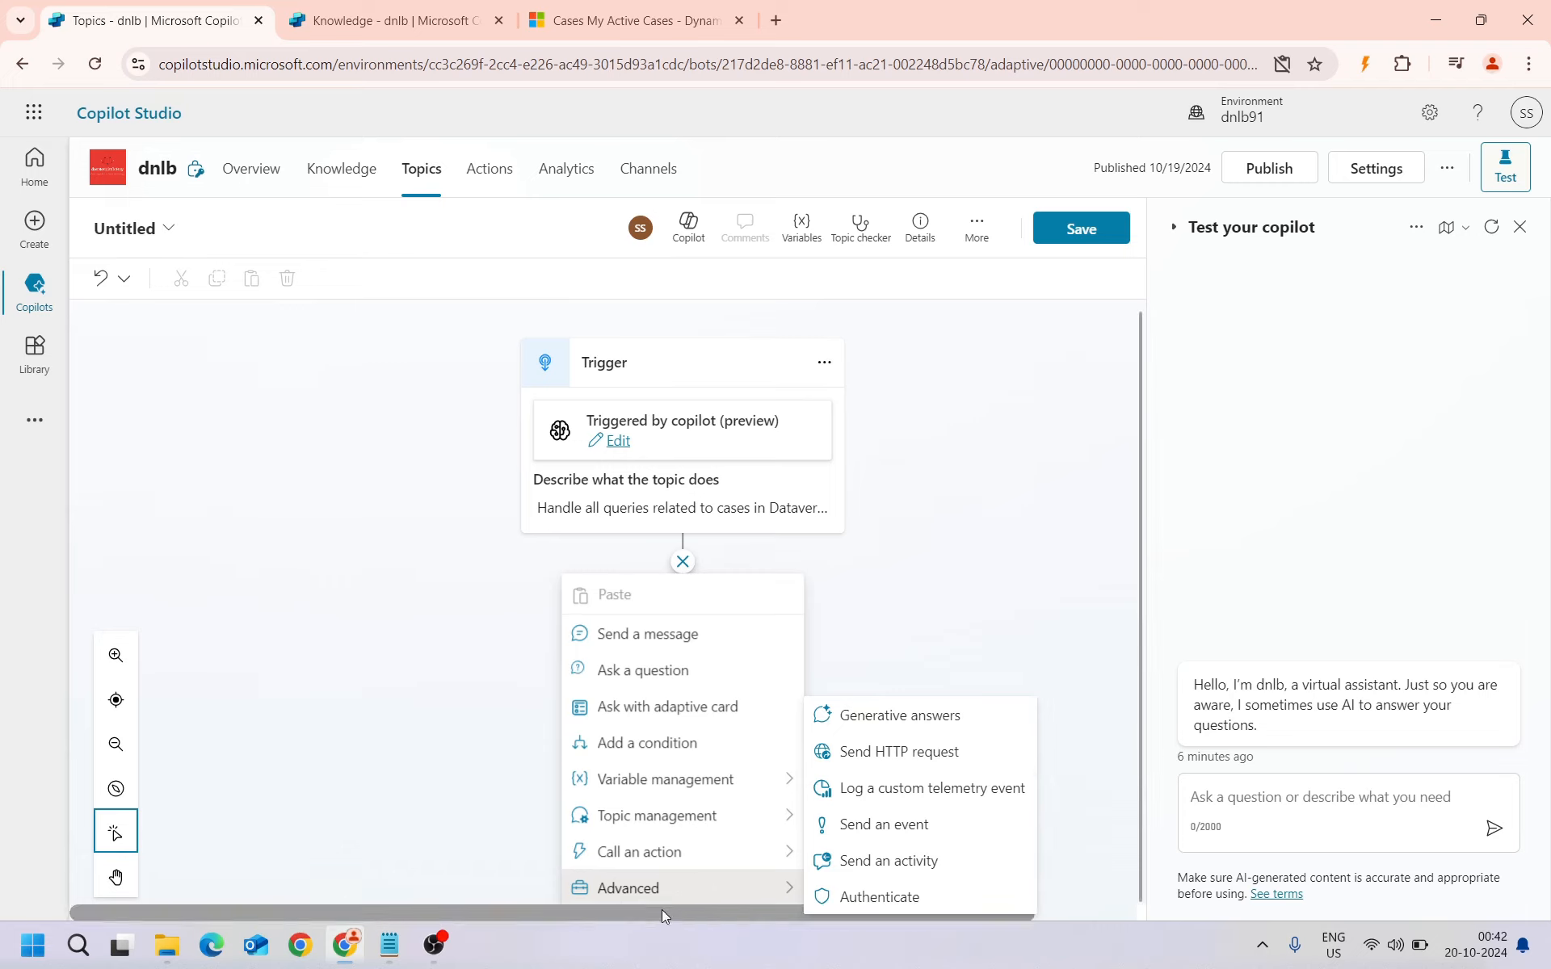
{"action": "left_click", "coordinate": [939, 719]}
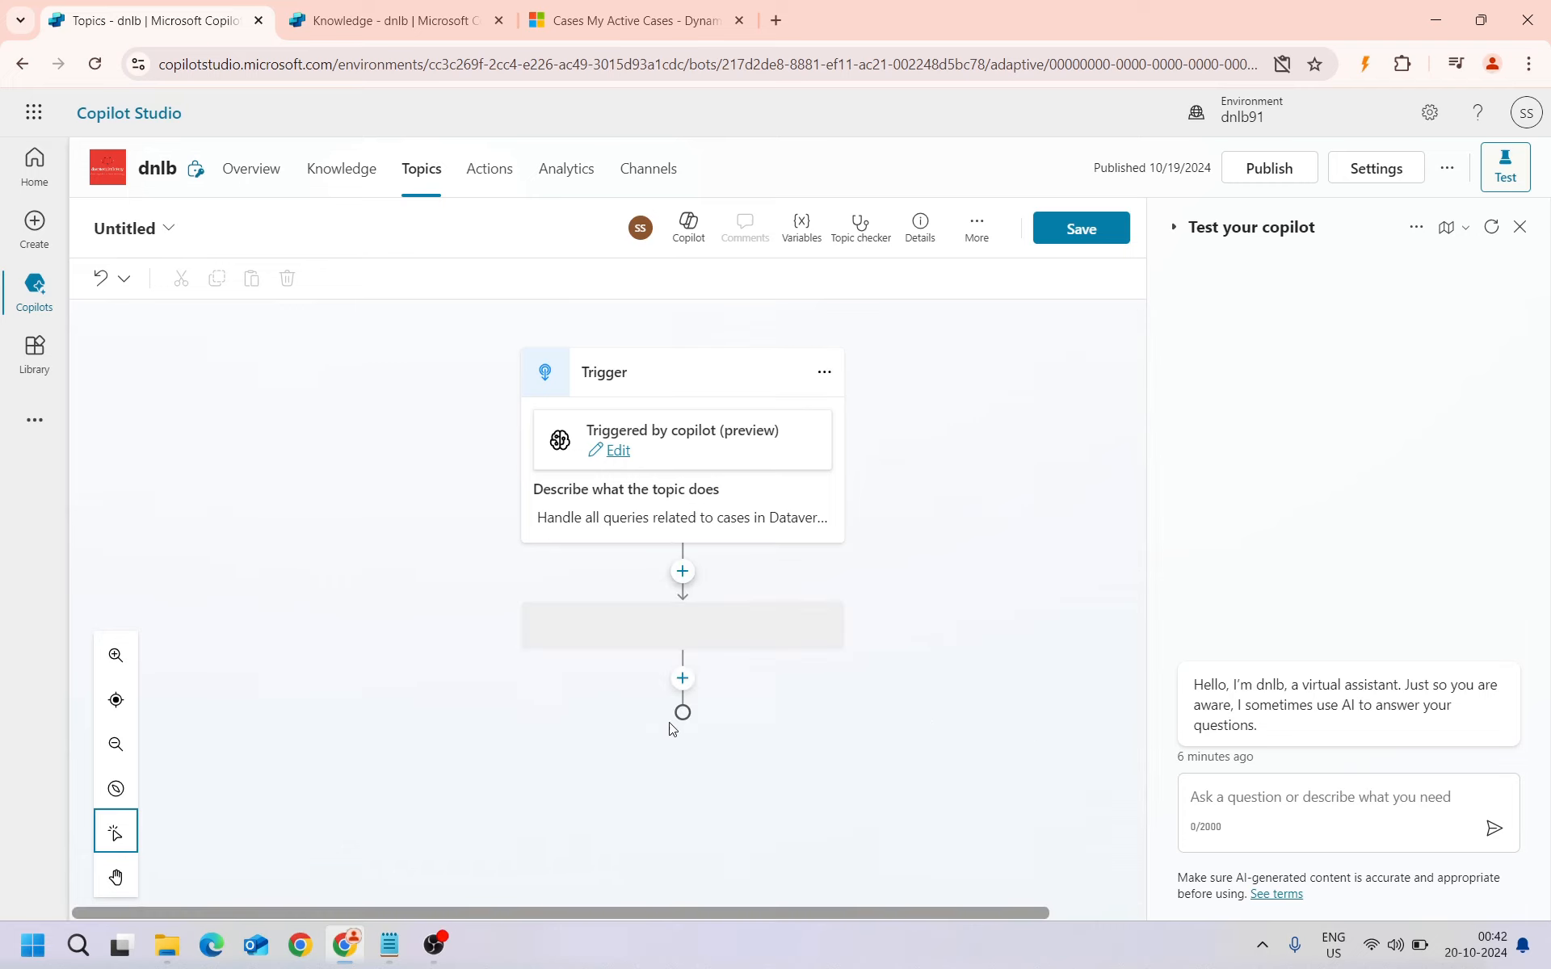
Set the input of the Create generative answers node to the formula System.Activity.Text
{"action": "left_click", "coordinate": [576, 704]}
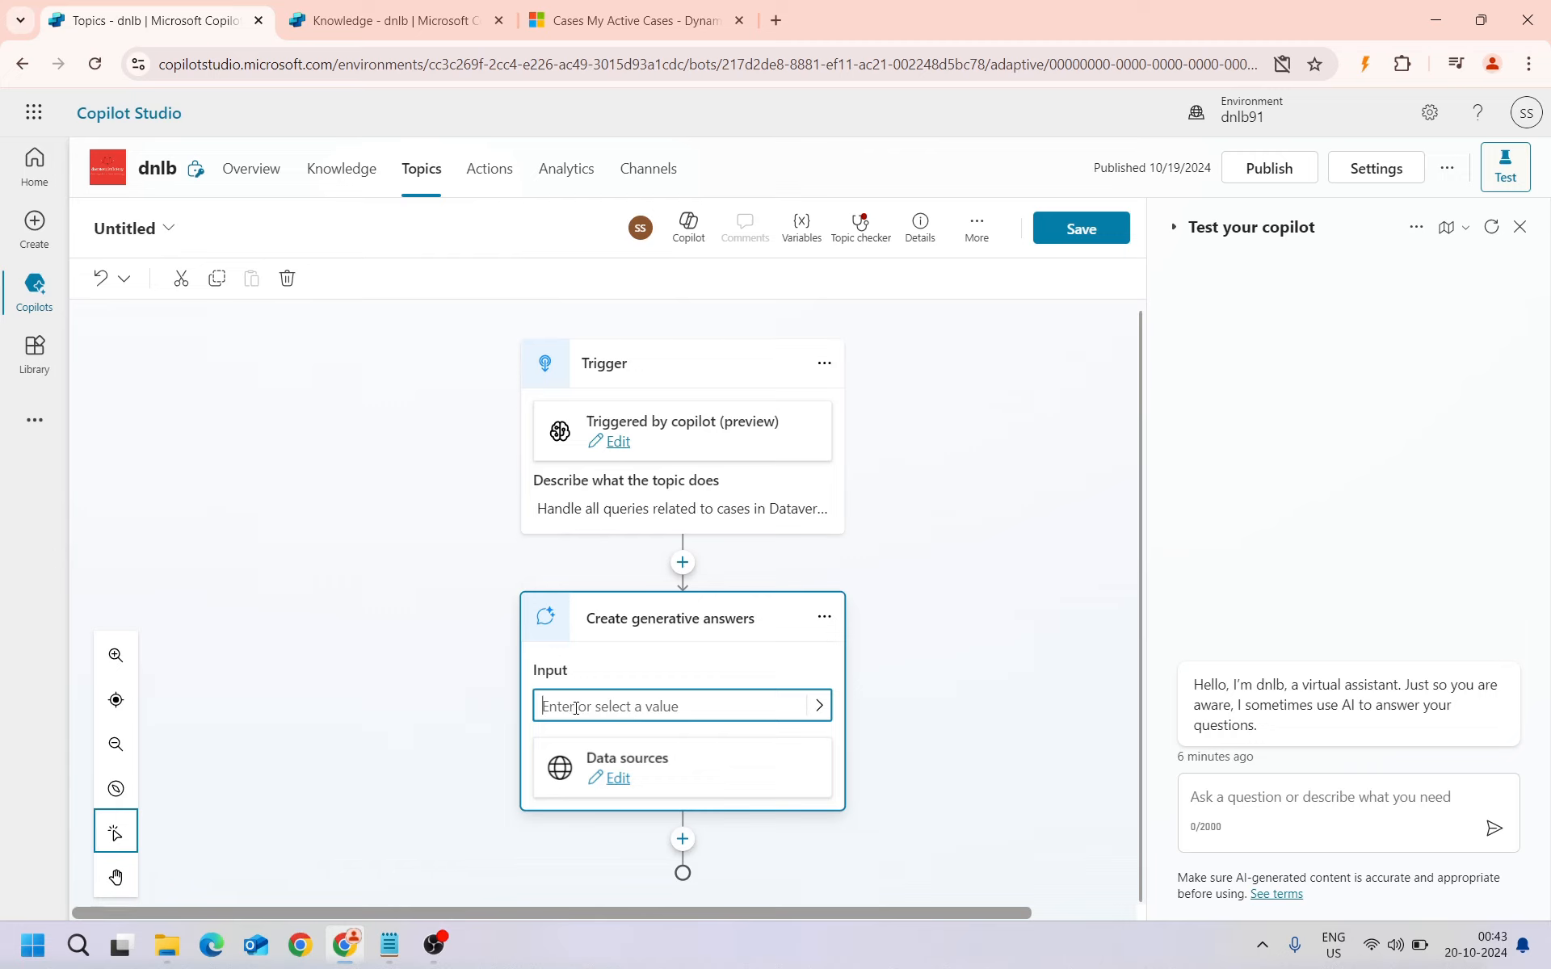
{"action": "left_click", "coordinate": [1254, 789]}
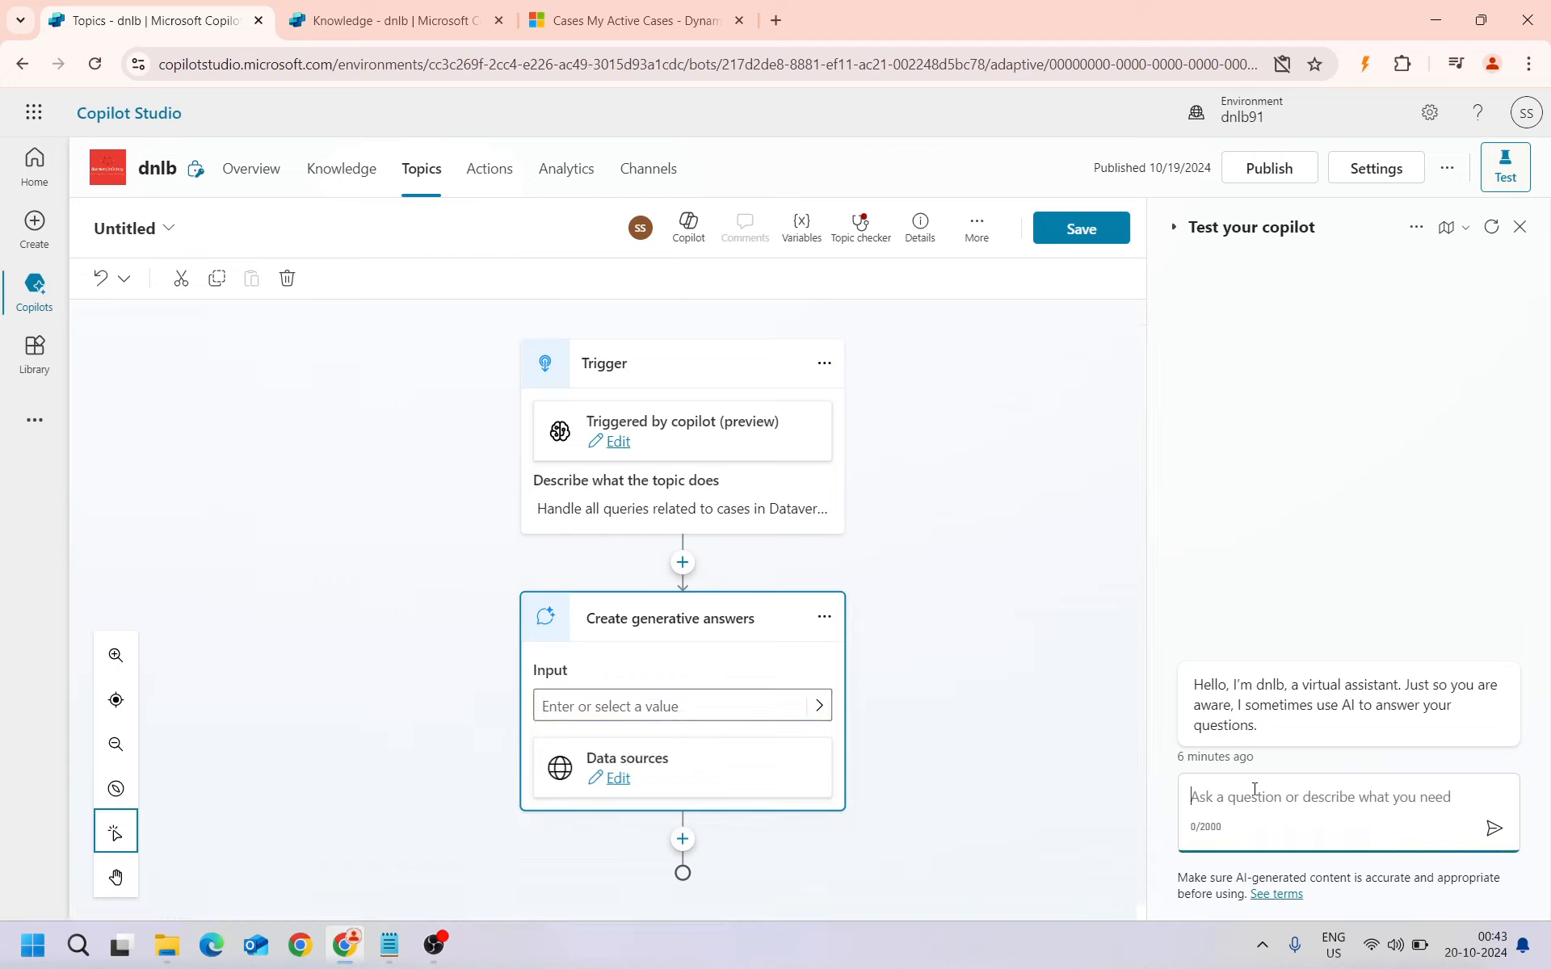
{"action": "left_click", "coordinate": [568, 704]}
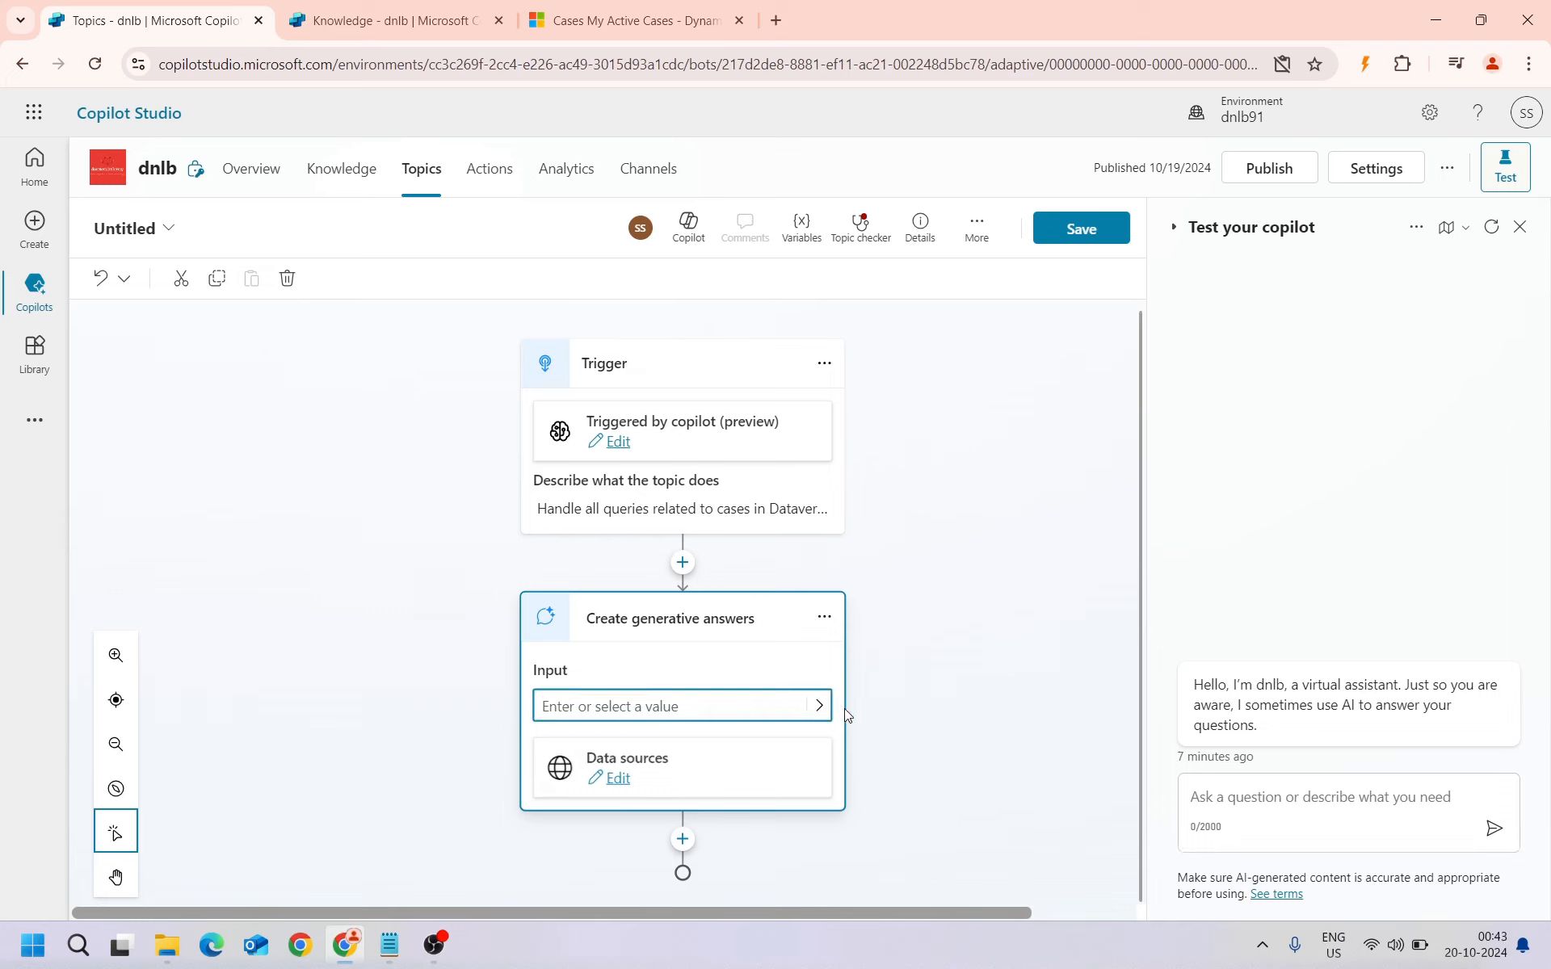
{"action": "left_click", "coordinate": [819, 706]}
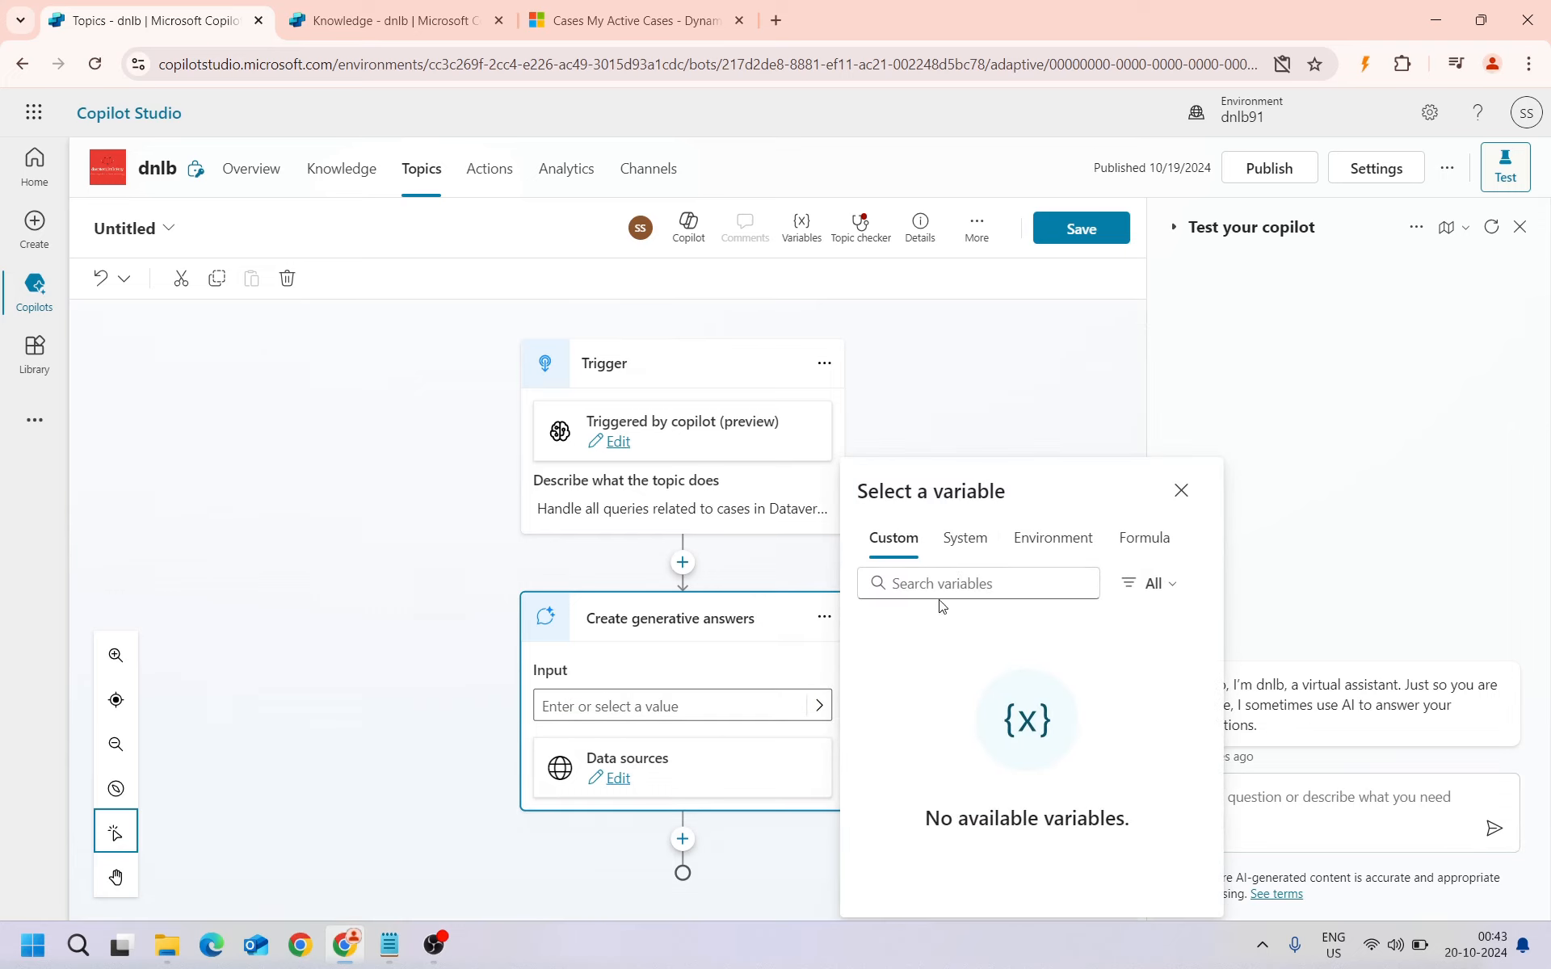
{"action": "left_click", "coordinate": [1156, 539]}
{"action": "type", "text": "System.ac"}
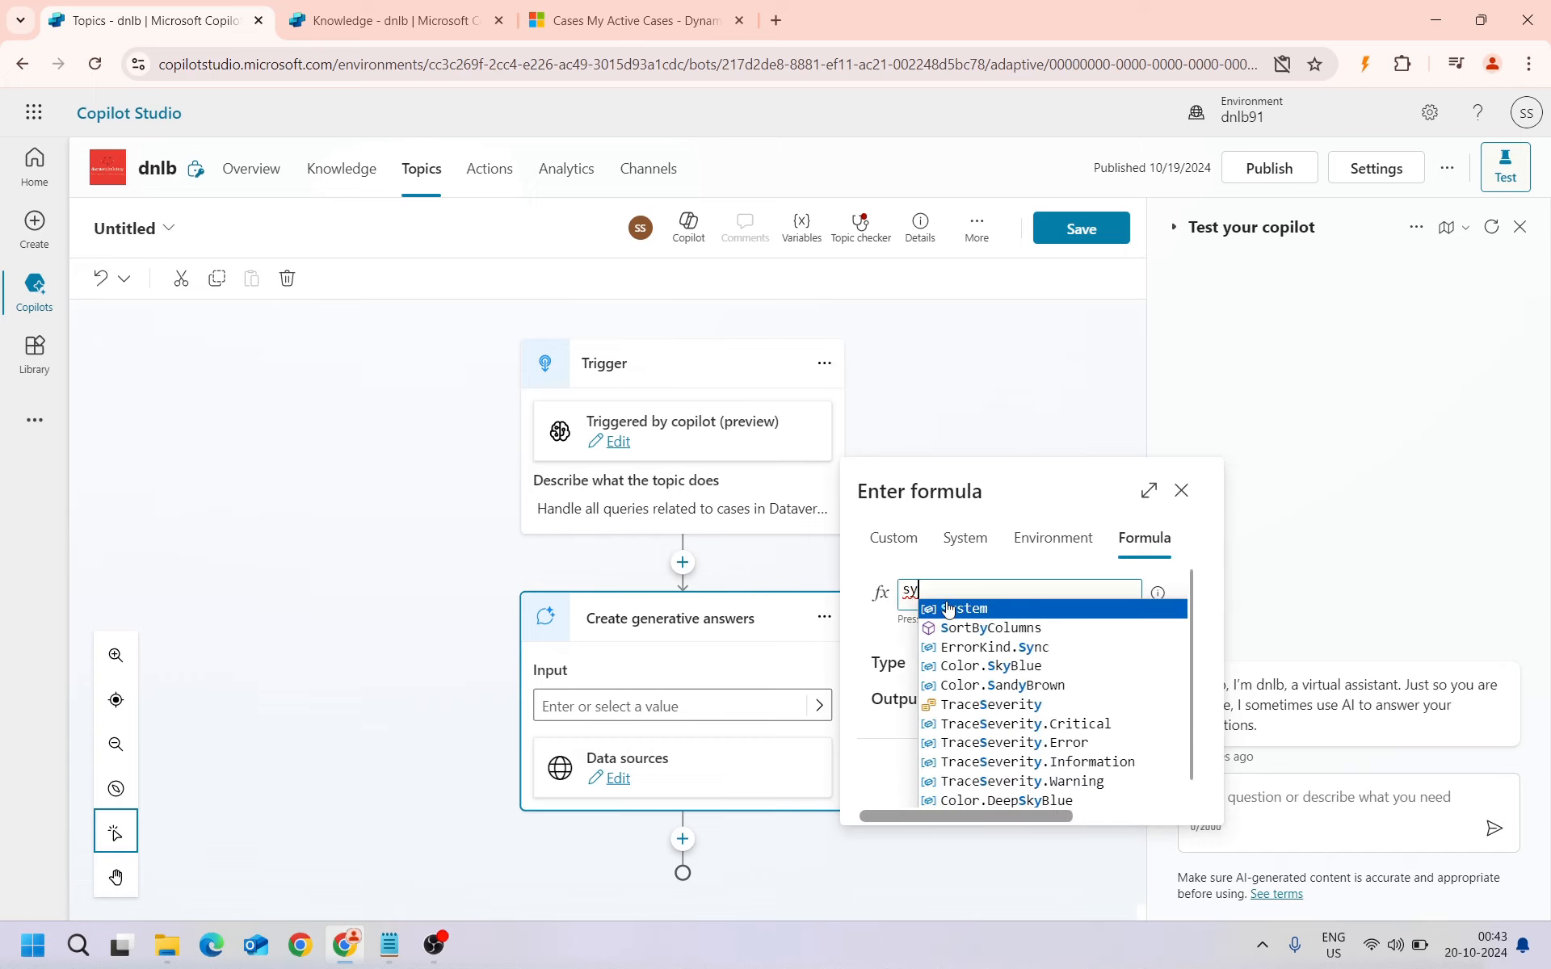
{"action": "type", "text": "tivity.Text"}
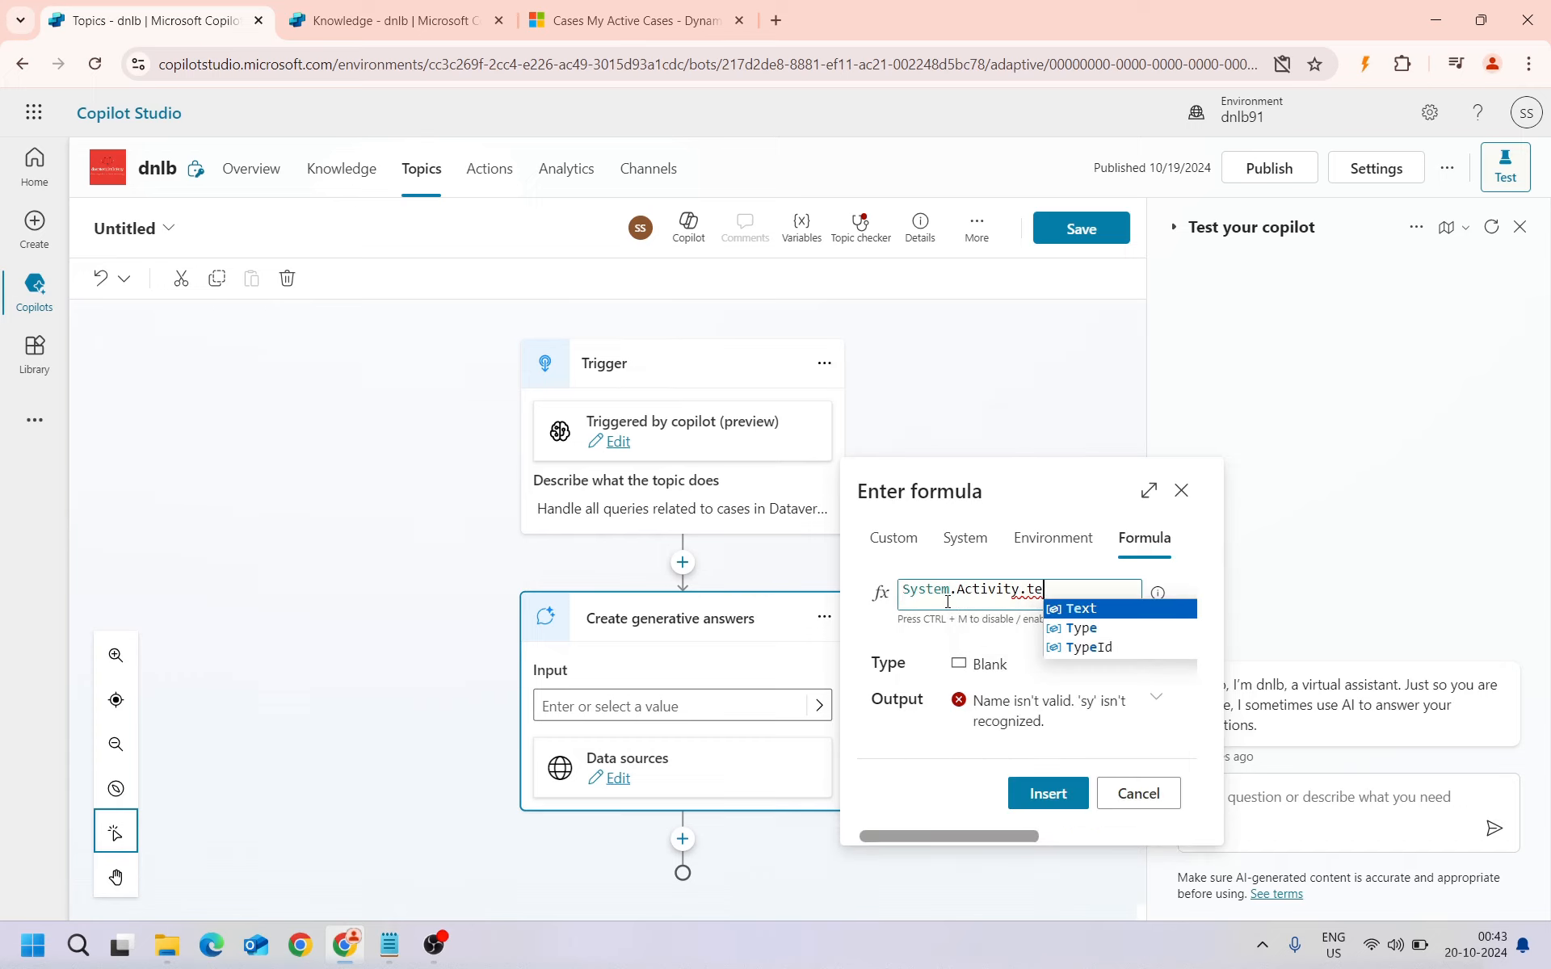
{"action": "left_click", "coordinate": [1061, 776]}
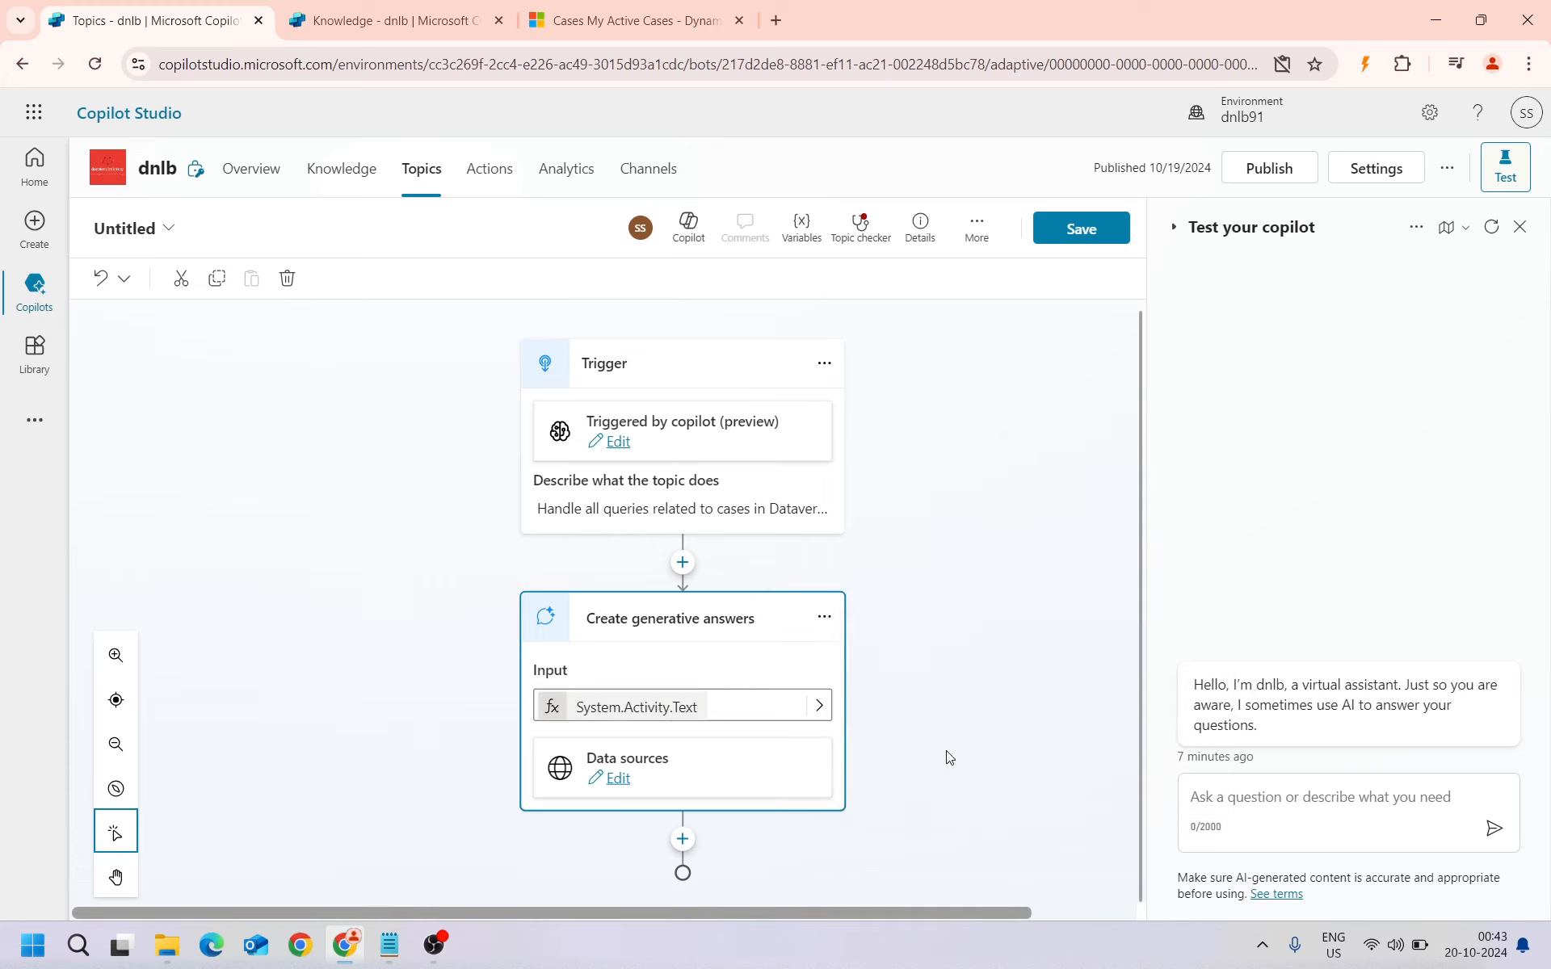
Open the generative answers node's data sources, look at the classic data options and enable Search only selected sources
{"action": "left_click", "coordinate": [618, 778]}
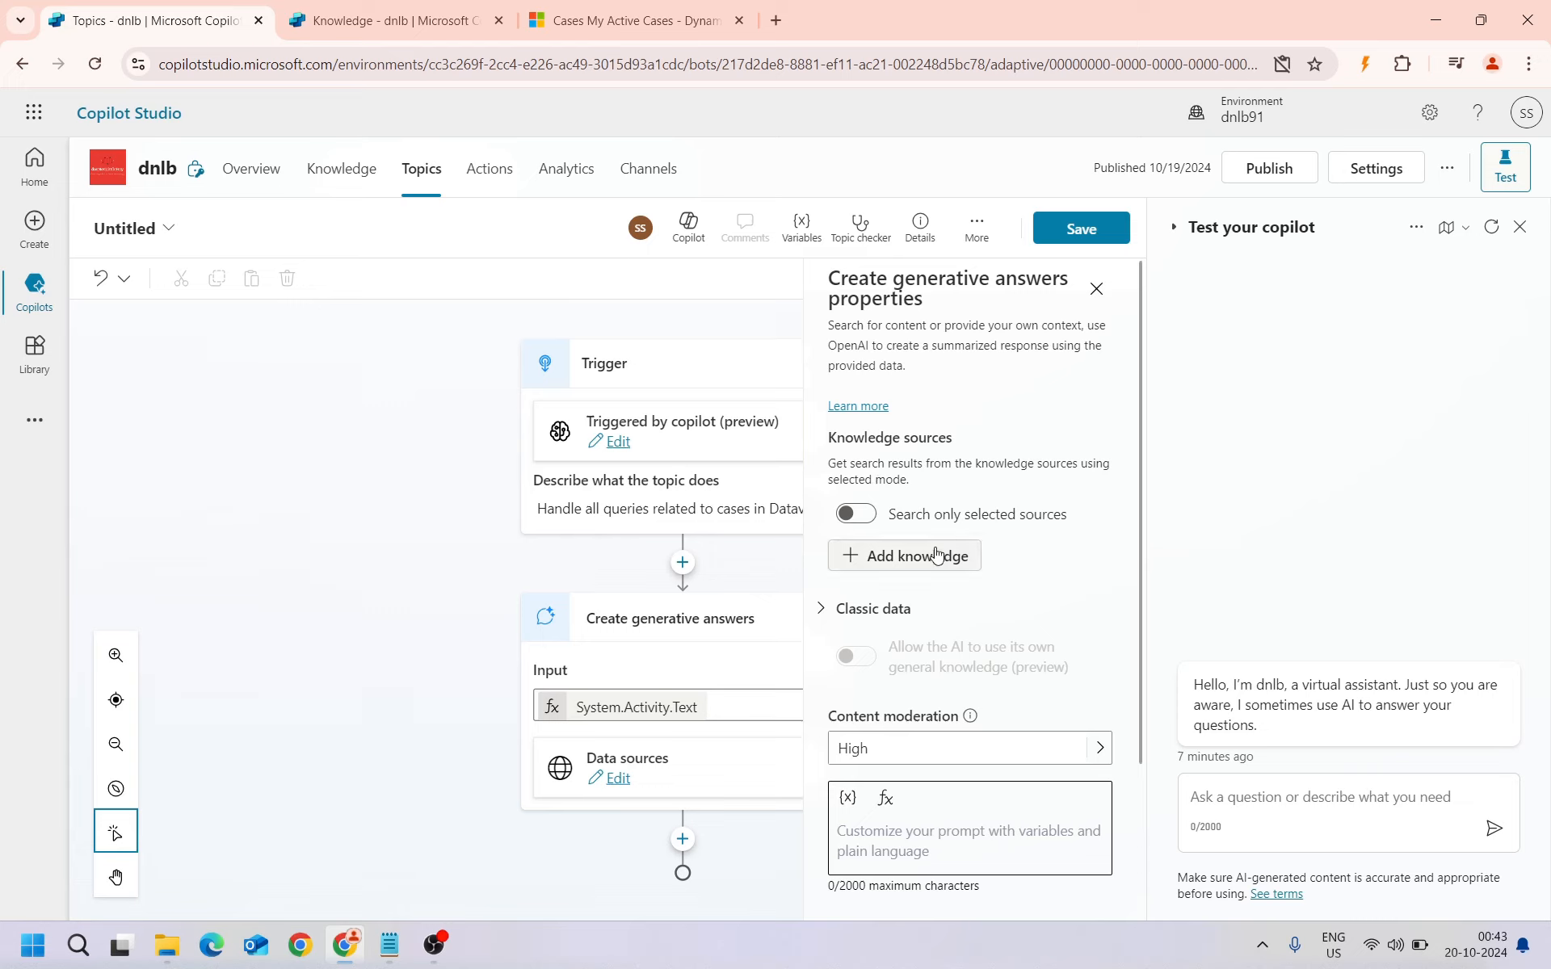
{"action": "left_click", "coordinate": [826, 612]}
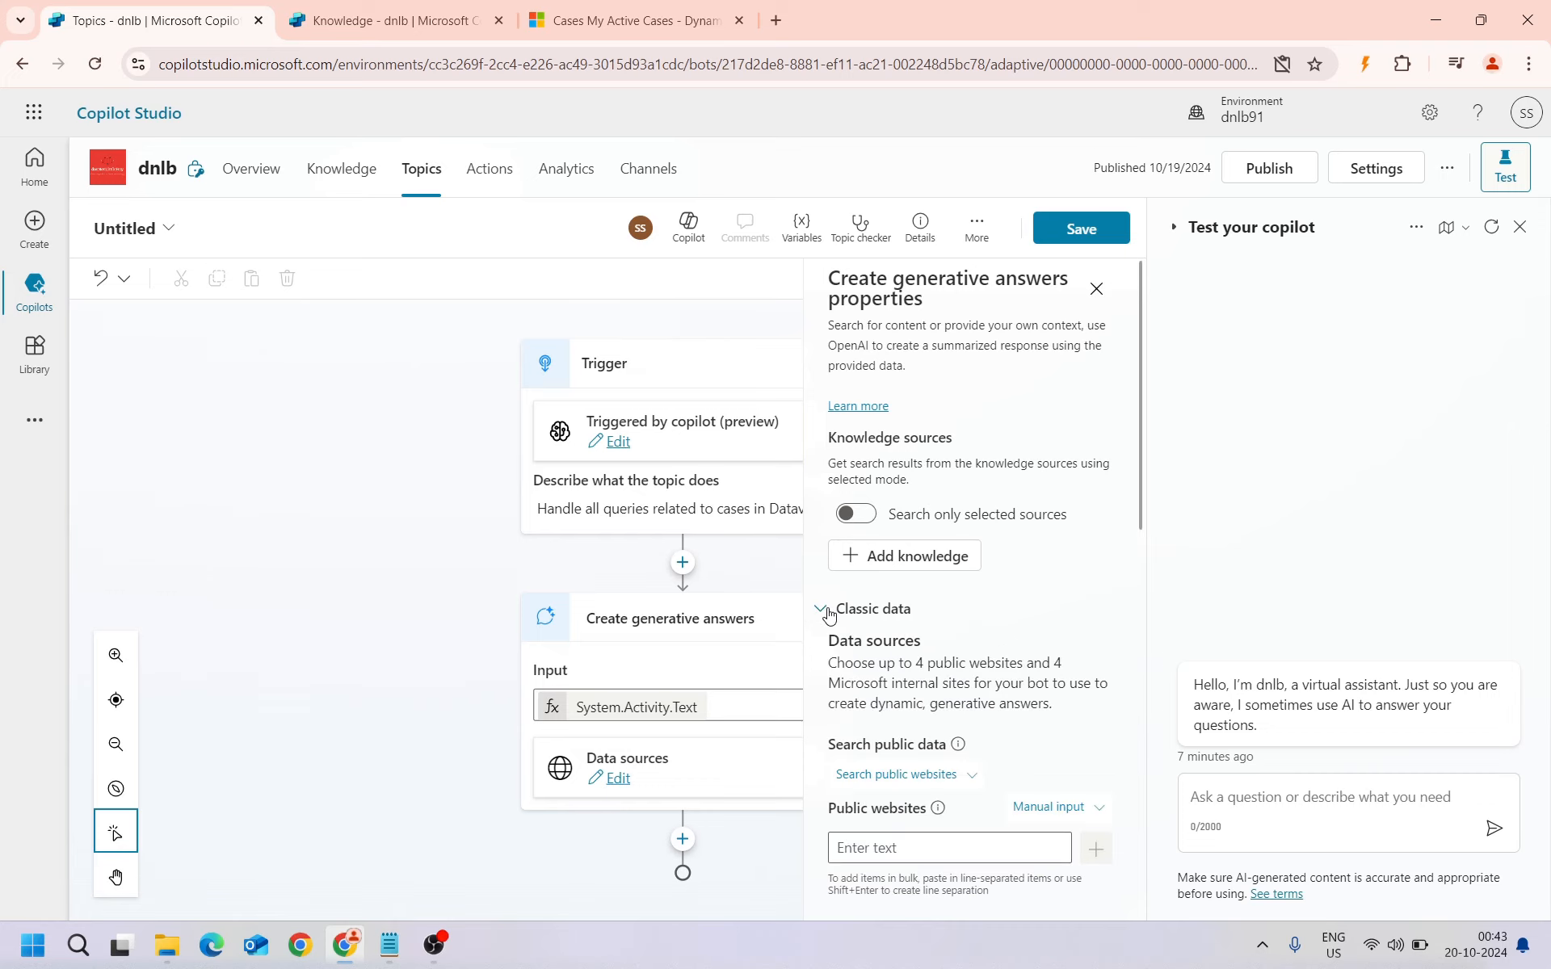
{"action": "left_click", "coordinate": [826, 611]}
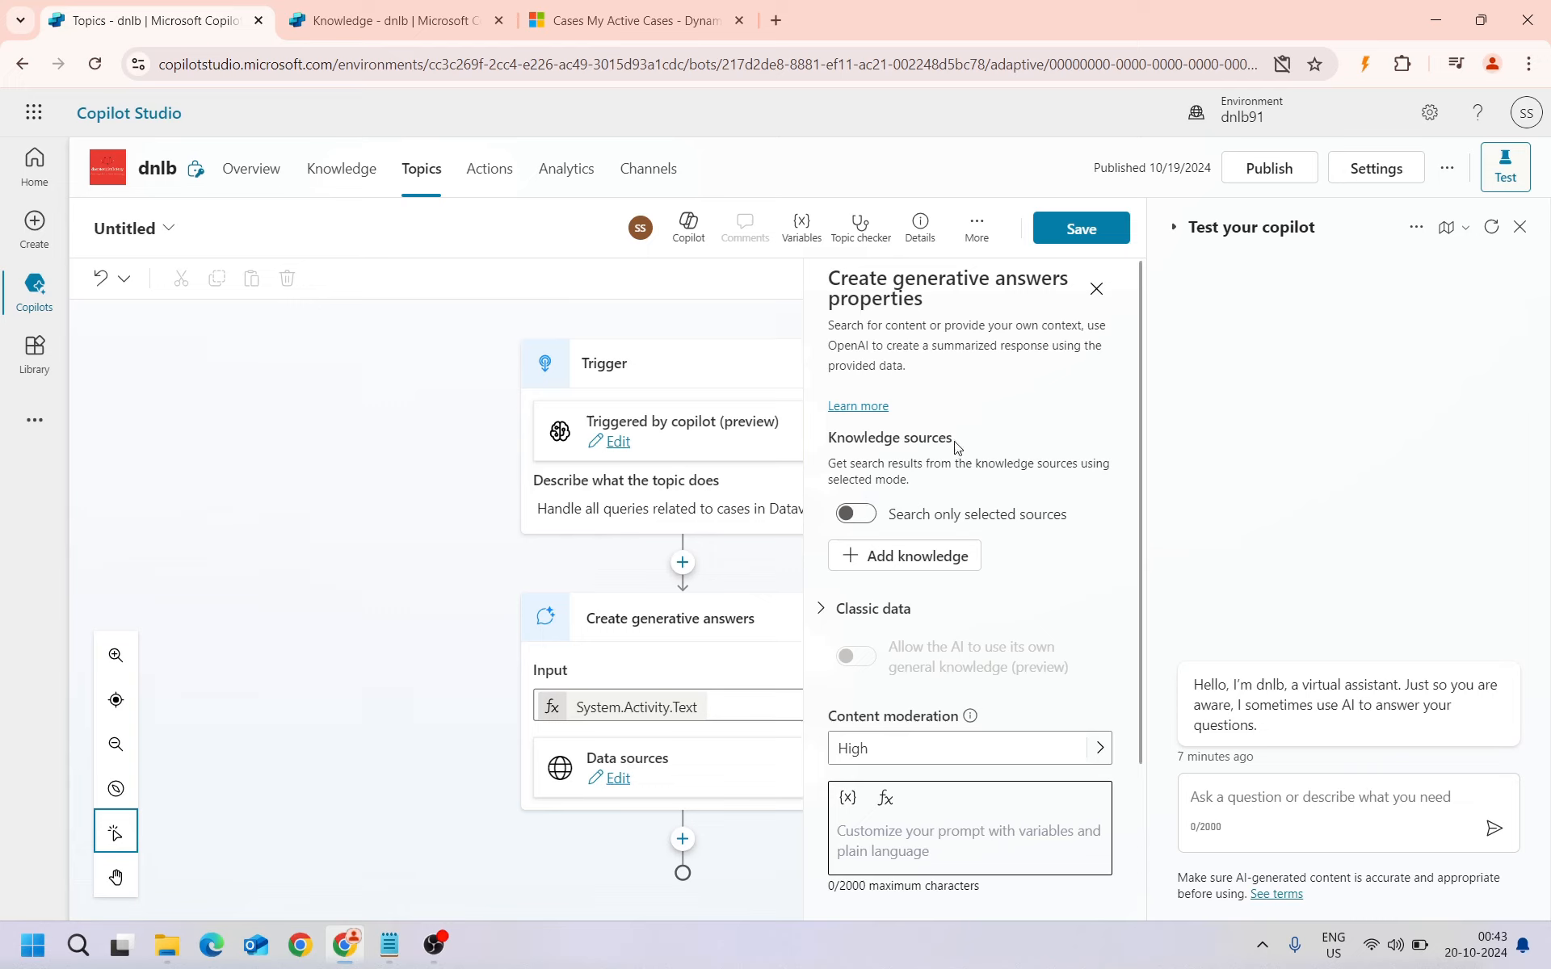
{"action": "left_click", "coordinate": [865, 514]}
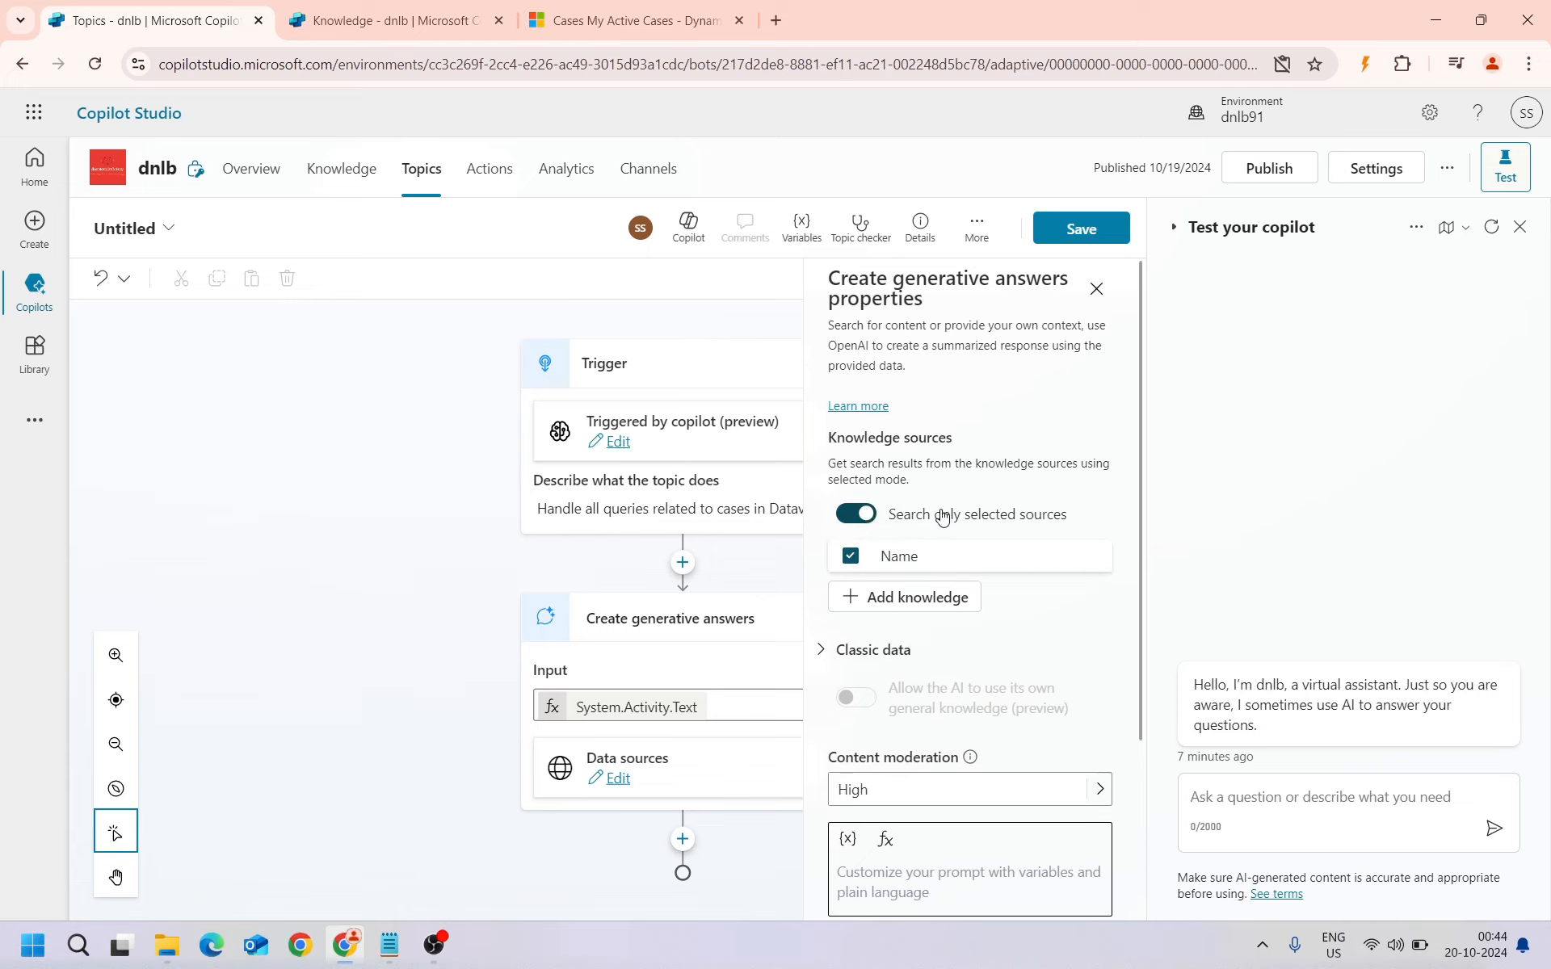
{"action": "left_click", "coordinate": [914, 595]}
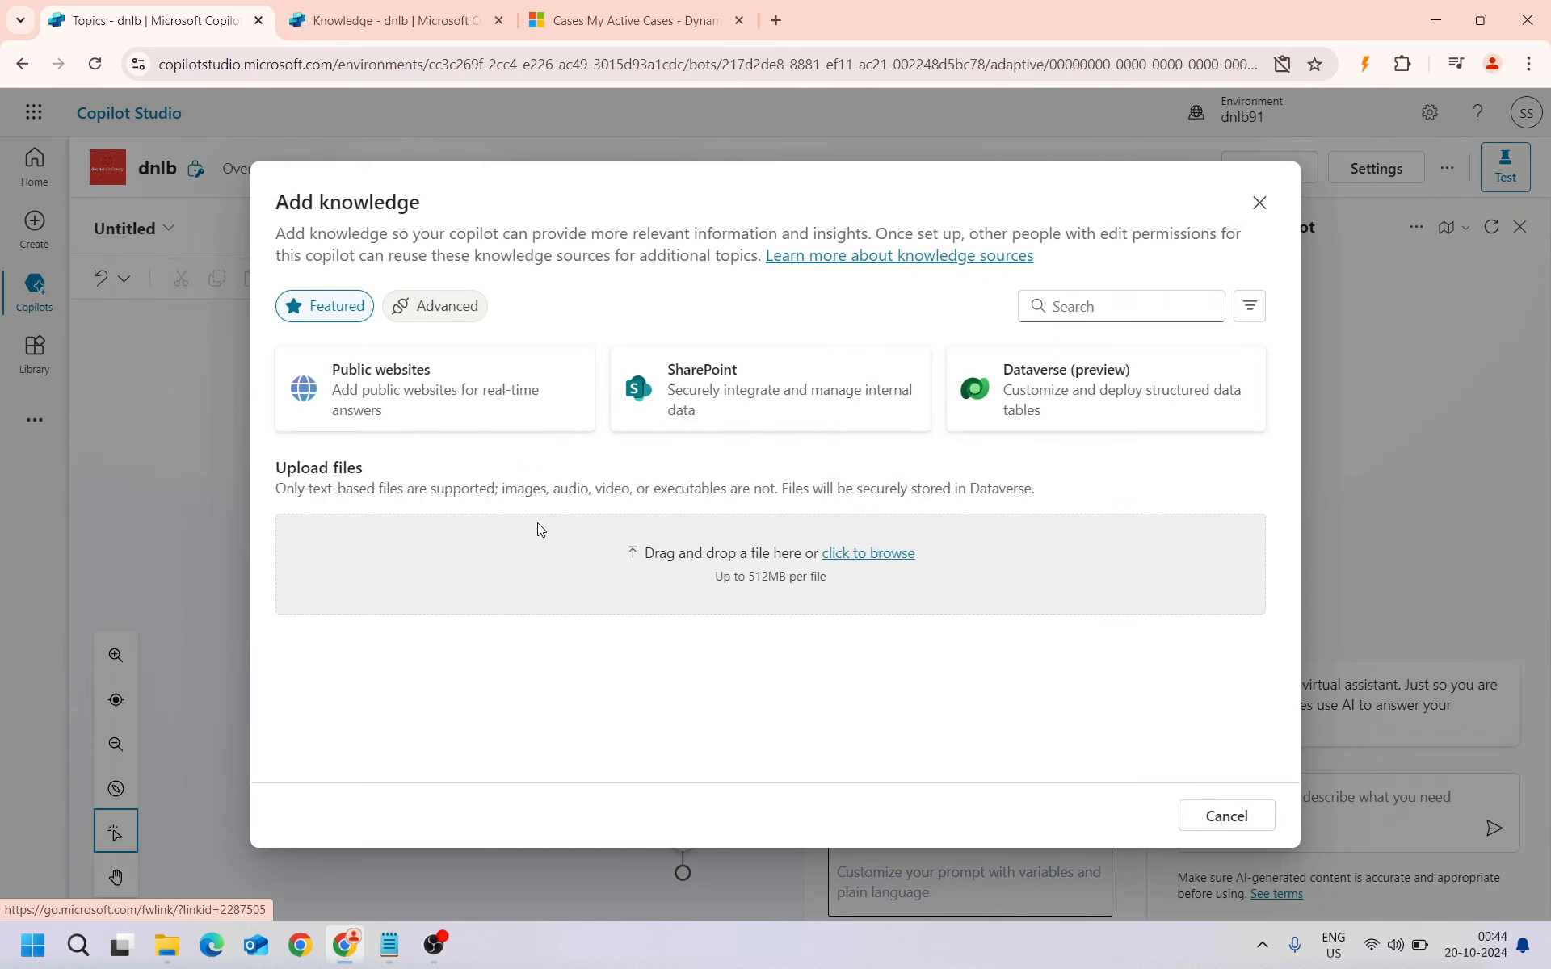
{"action": "left_click", "coordinate": [1260, 204]}
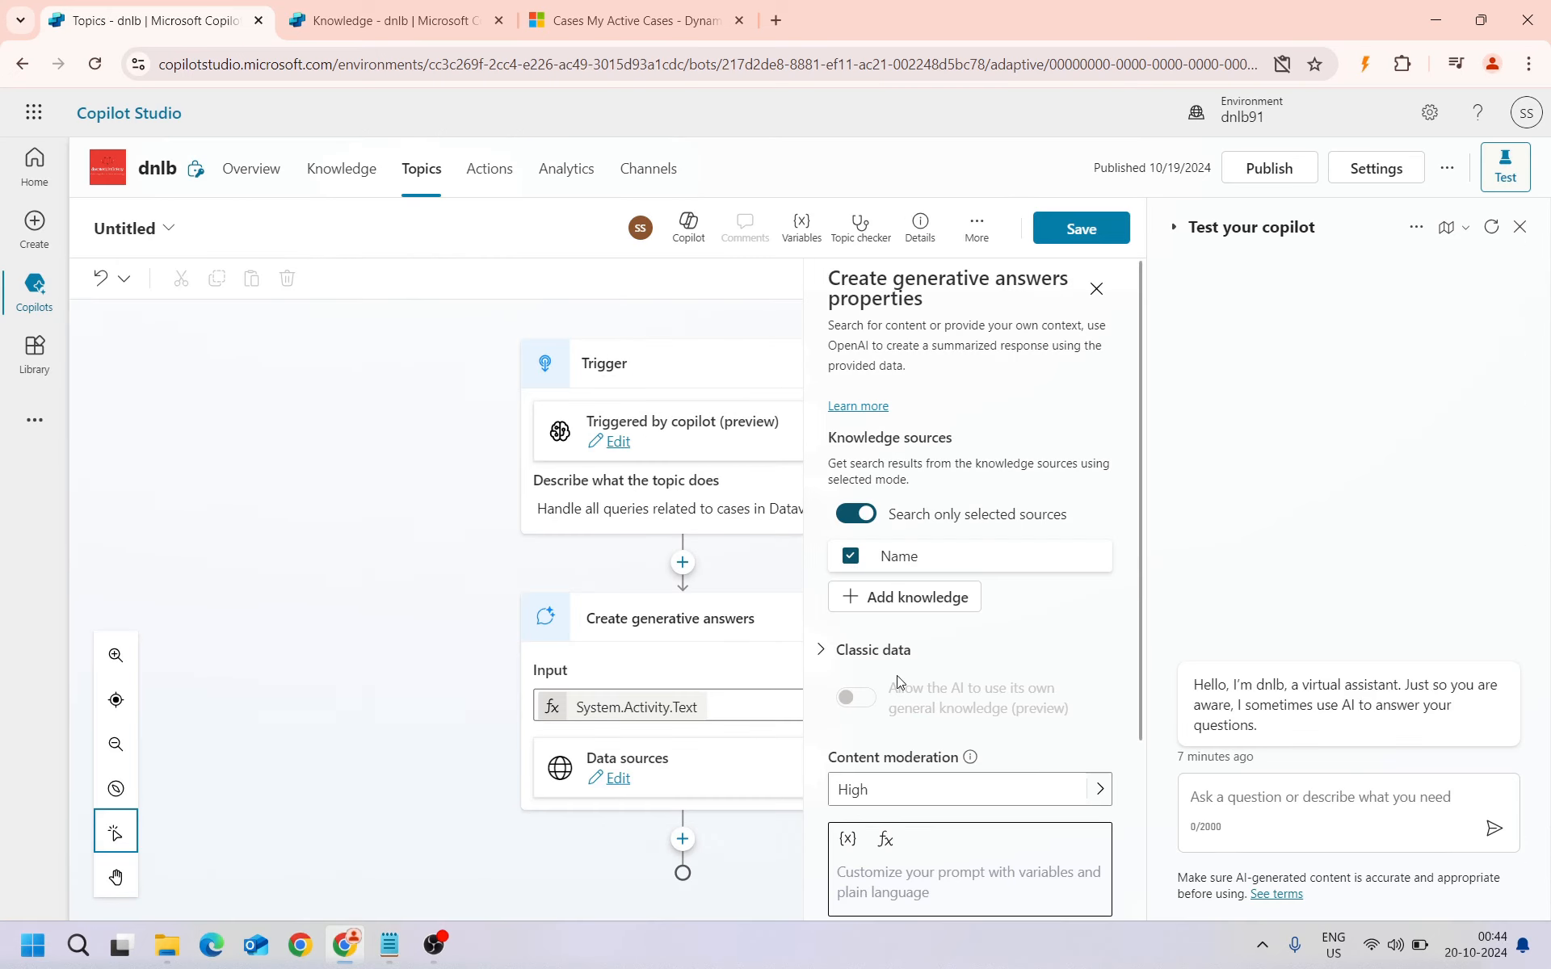
{"action": "left_click", "coordinate": [905, 596]}
{"action": "left_click", "coordinate": [1085, 383]}
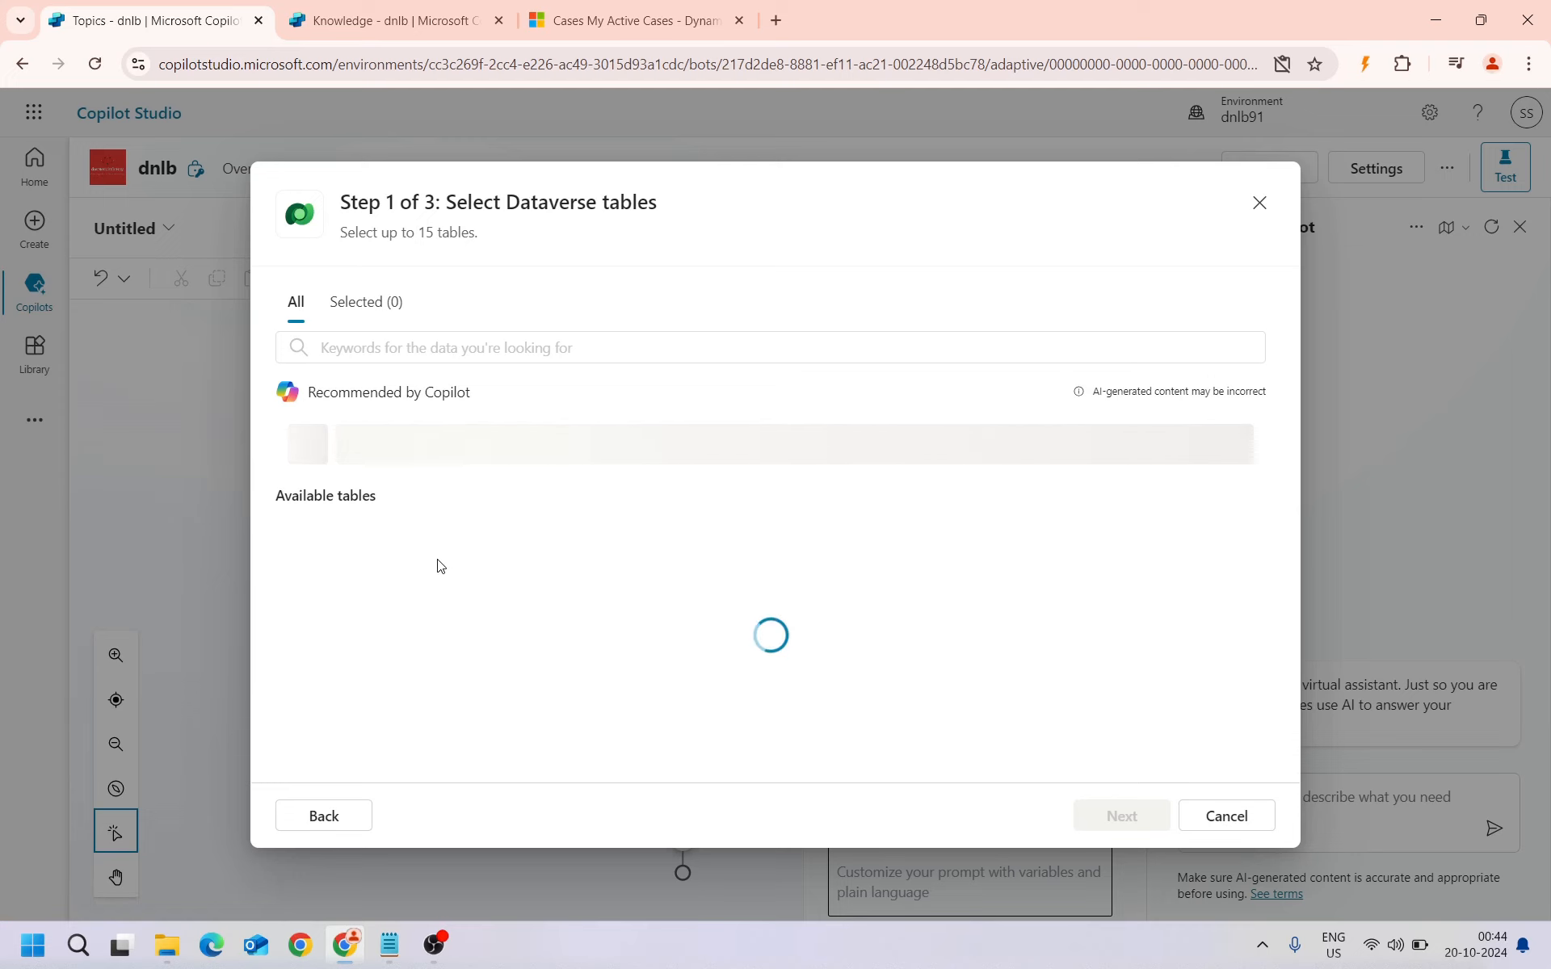
{"action": "left_click", "coordinate": [490, 344]}
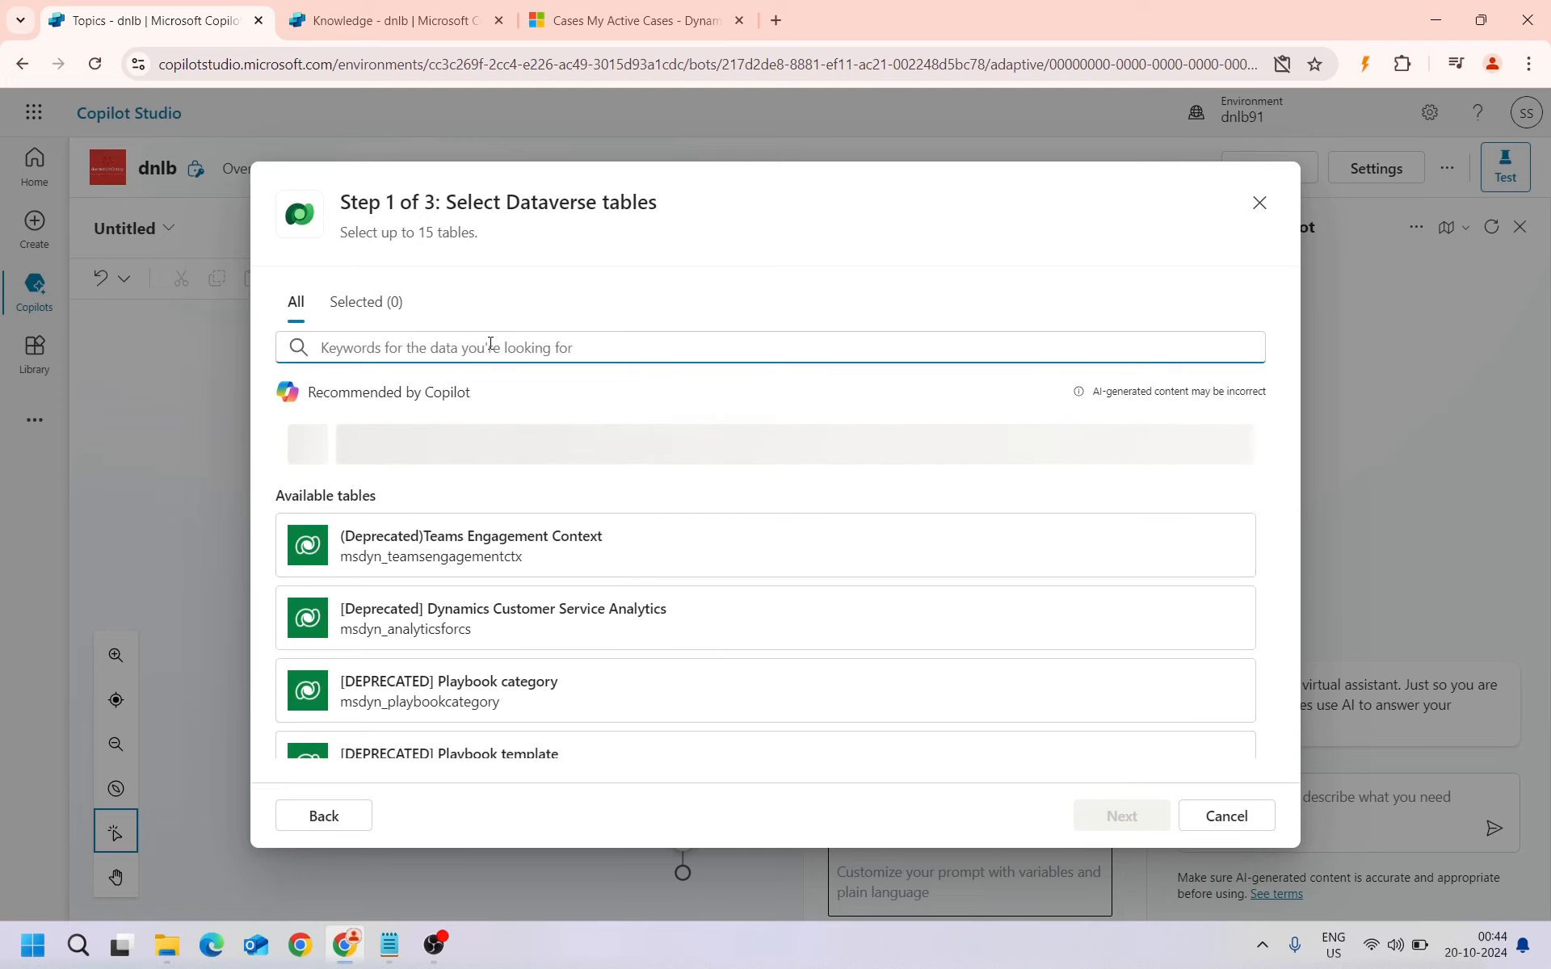
{"action": "left_click", "coordinate": [1188, 820]}
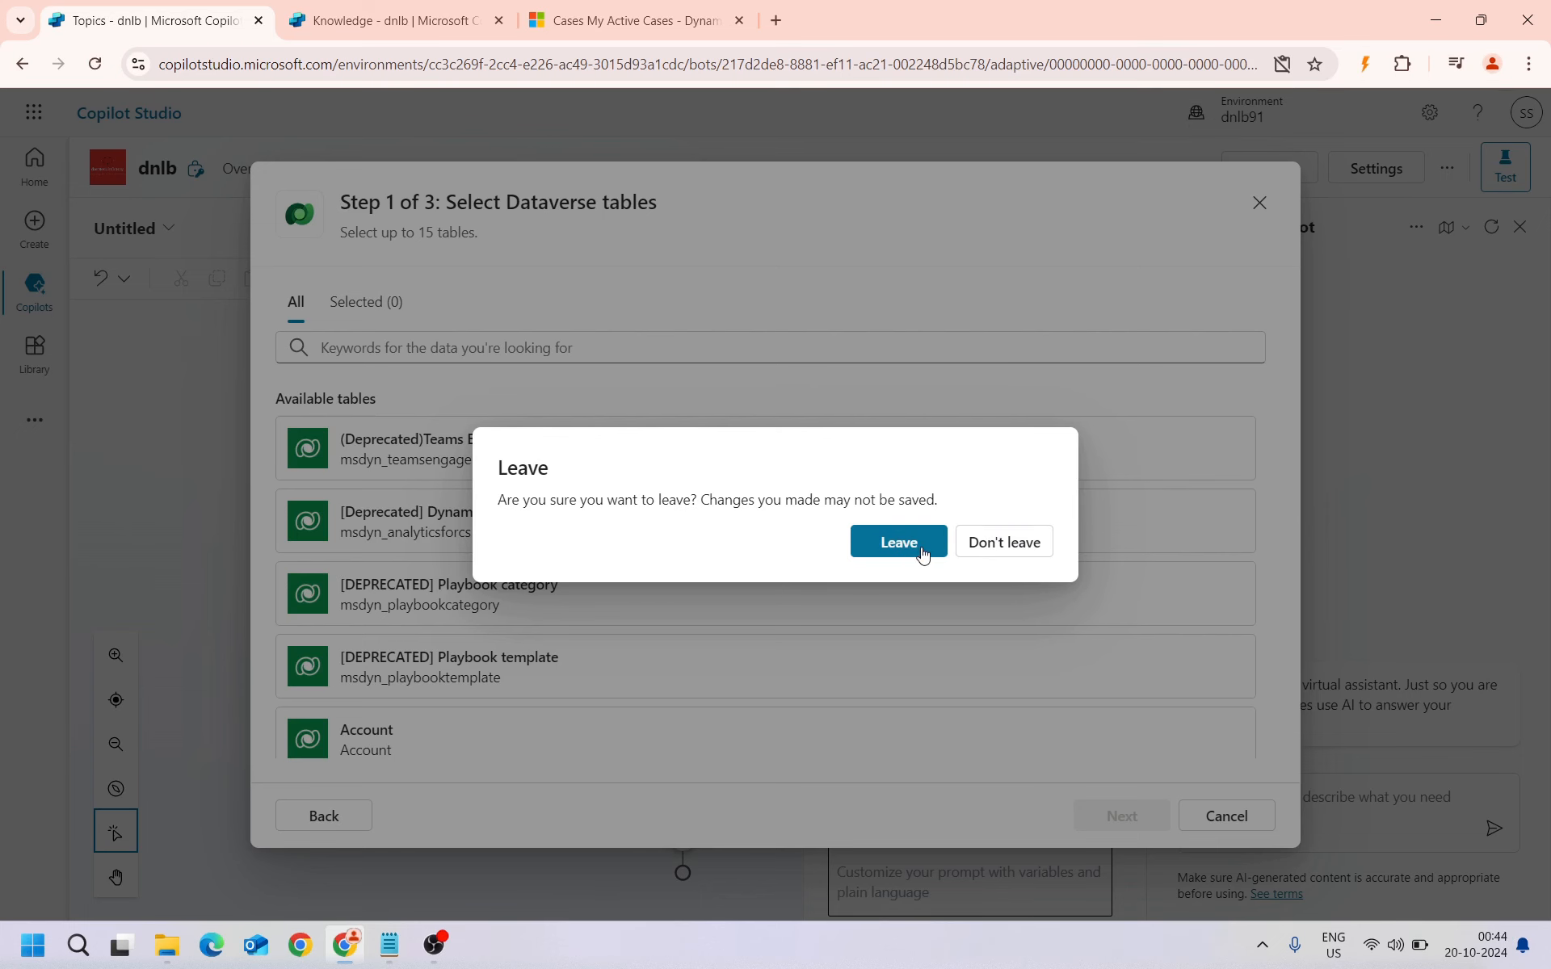
{"action": "left_click", "coordinate": [922, 553]}
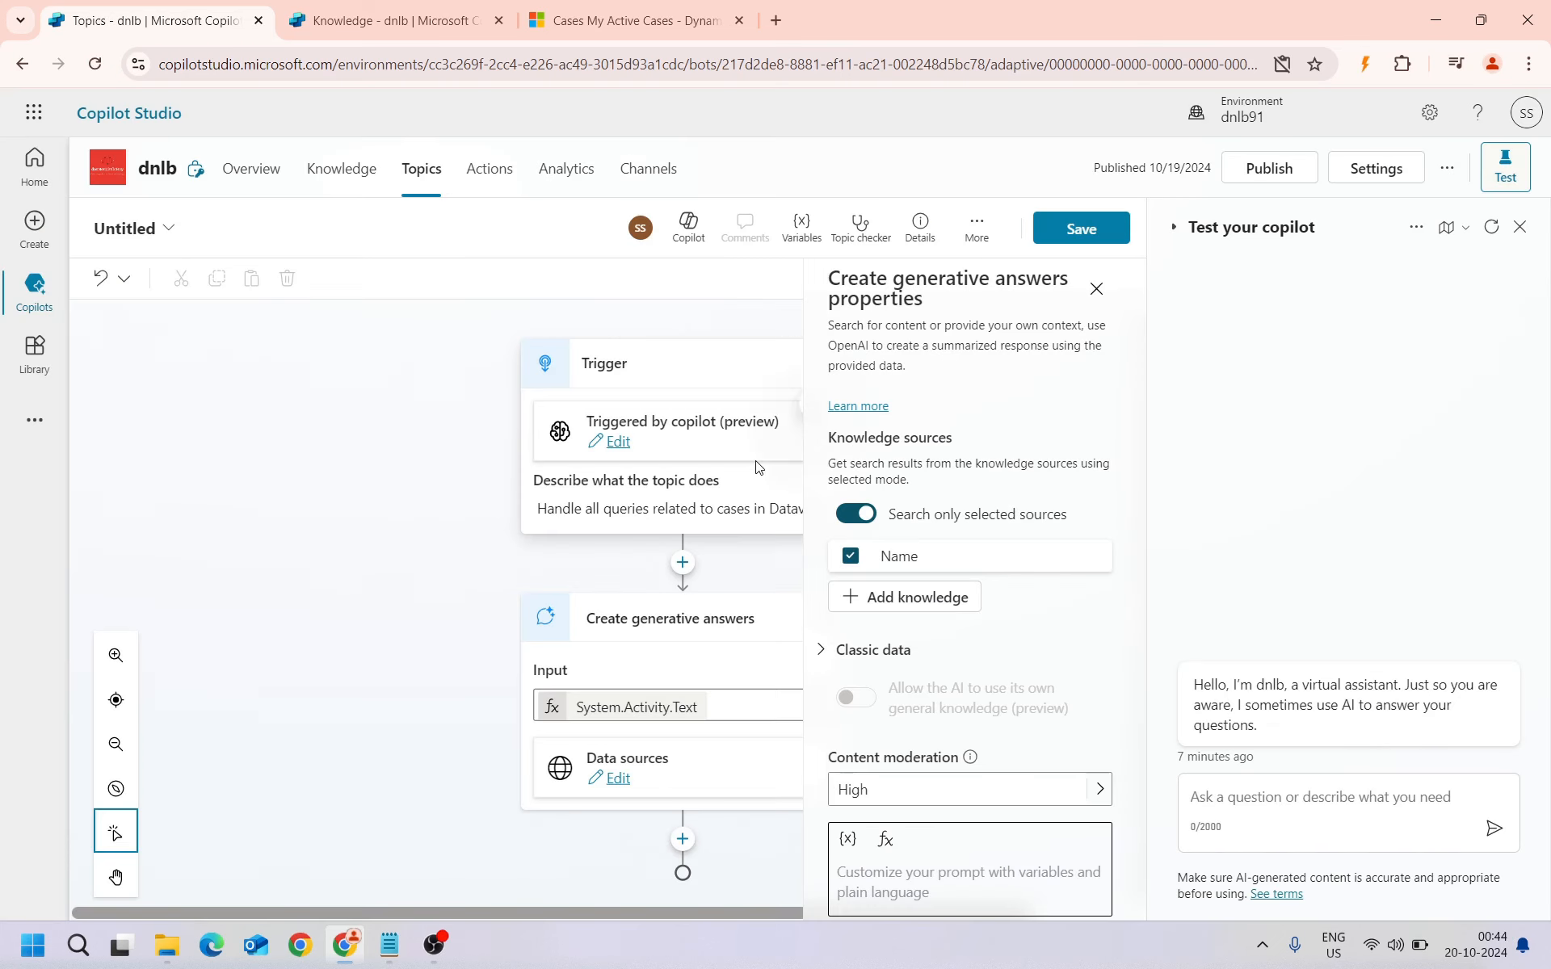
Close the node's properties, save the untitled topic and reload its page to refresh the available knowledge sources
{"action": "left_click", "coordinate": [1095, 288]}
{"action": "left_click", "coordinate": [396, 20]}
{"action": "left_click", "coordinate": [149, 20]}
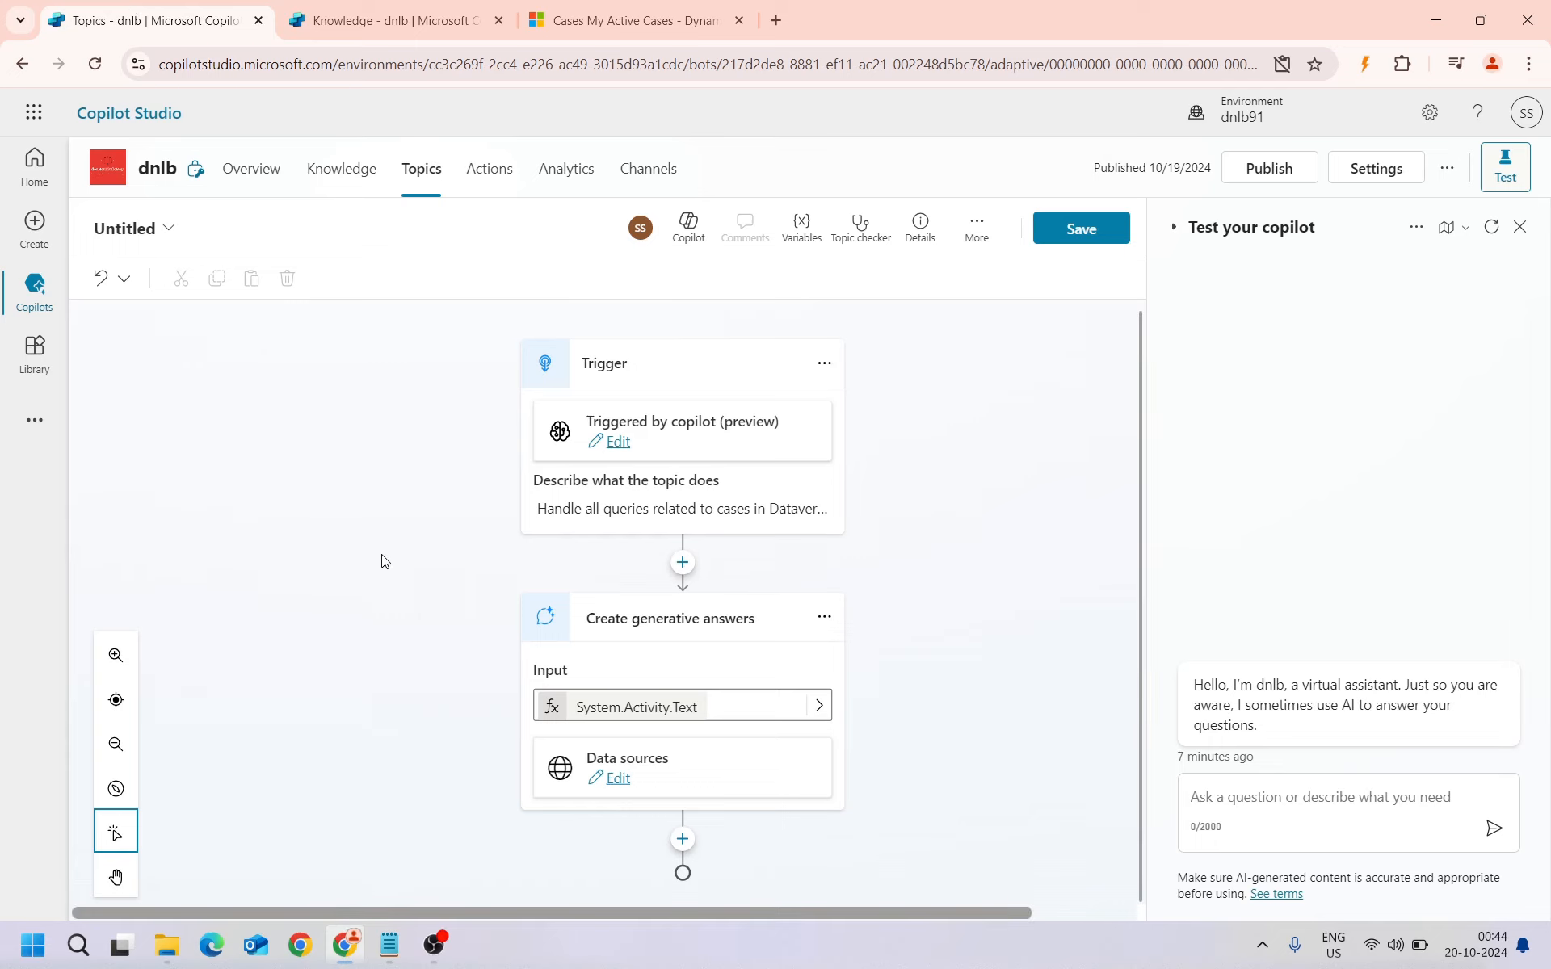
{"action": "left_click", "coordinate": [1075, 226]}
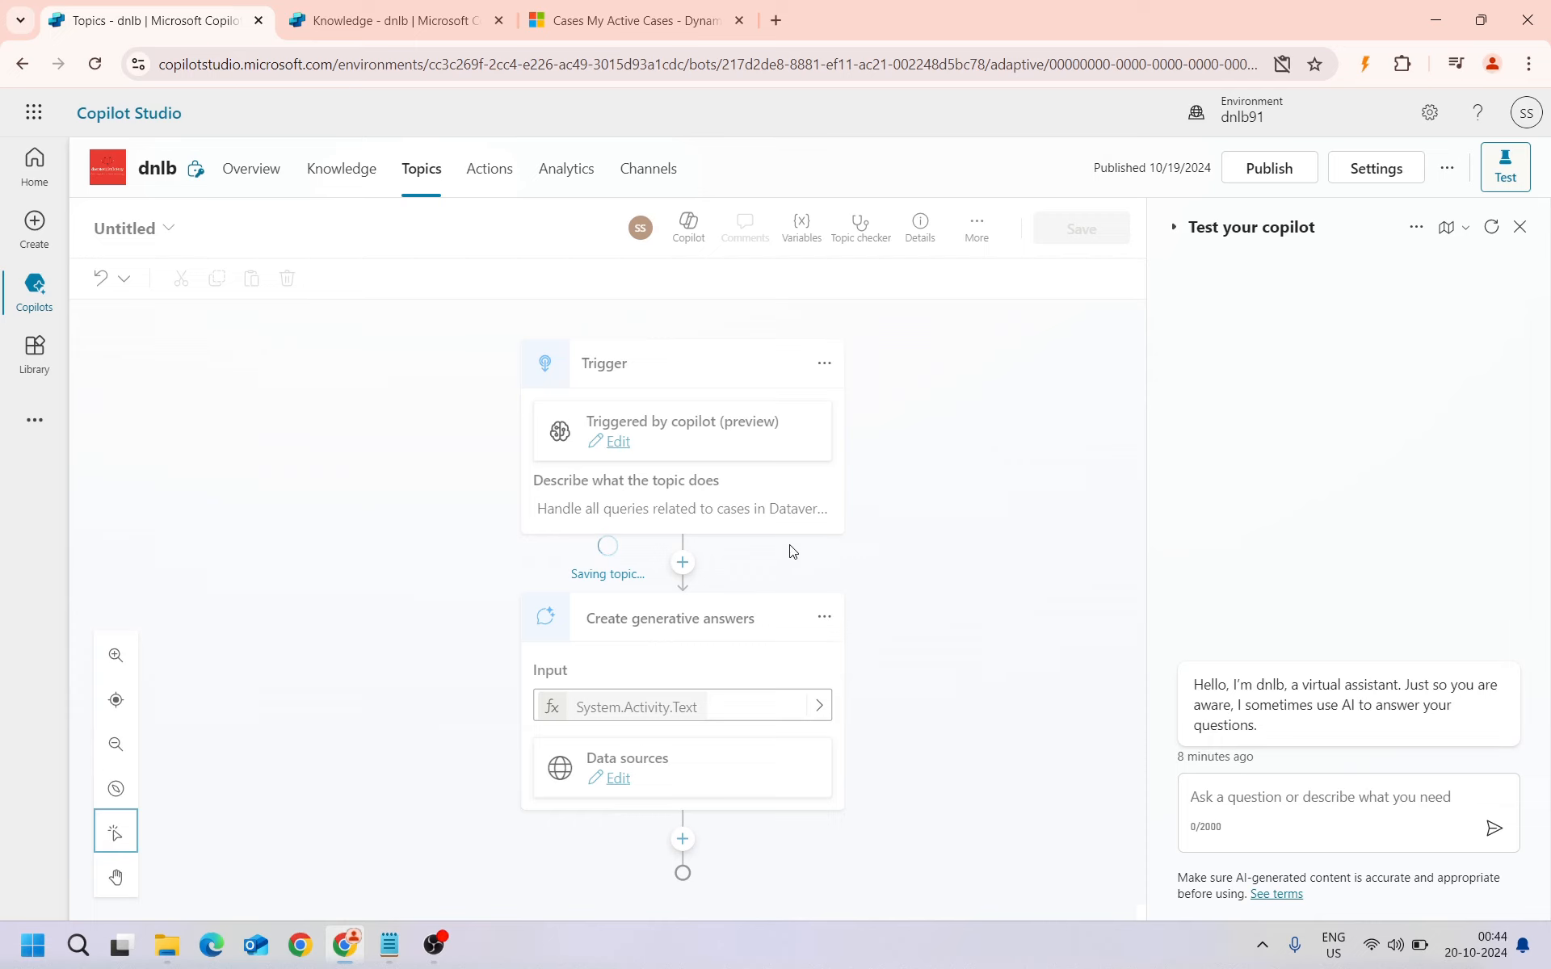
{"action": "left_click", "coordinate": [332, 32]}
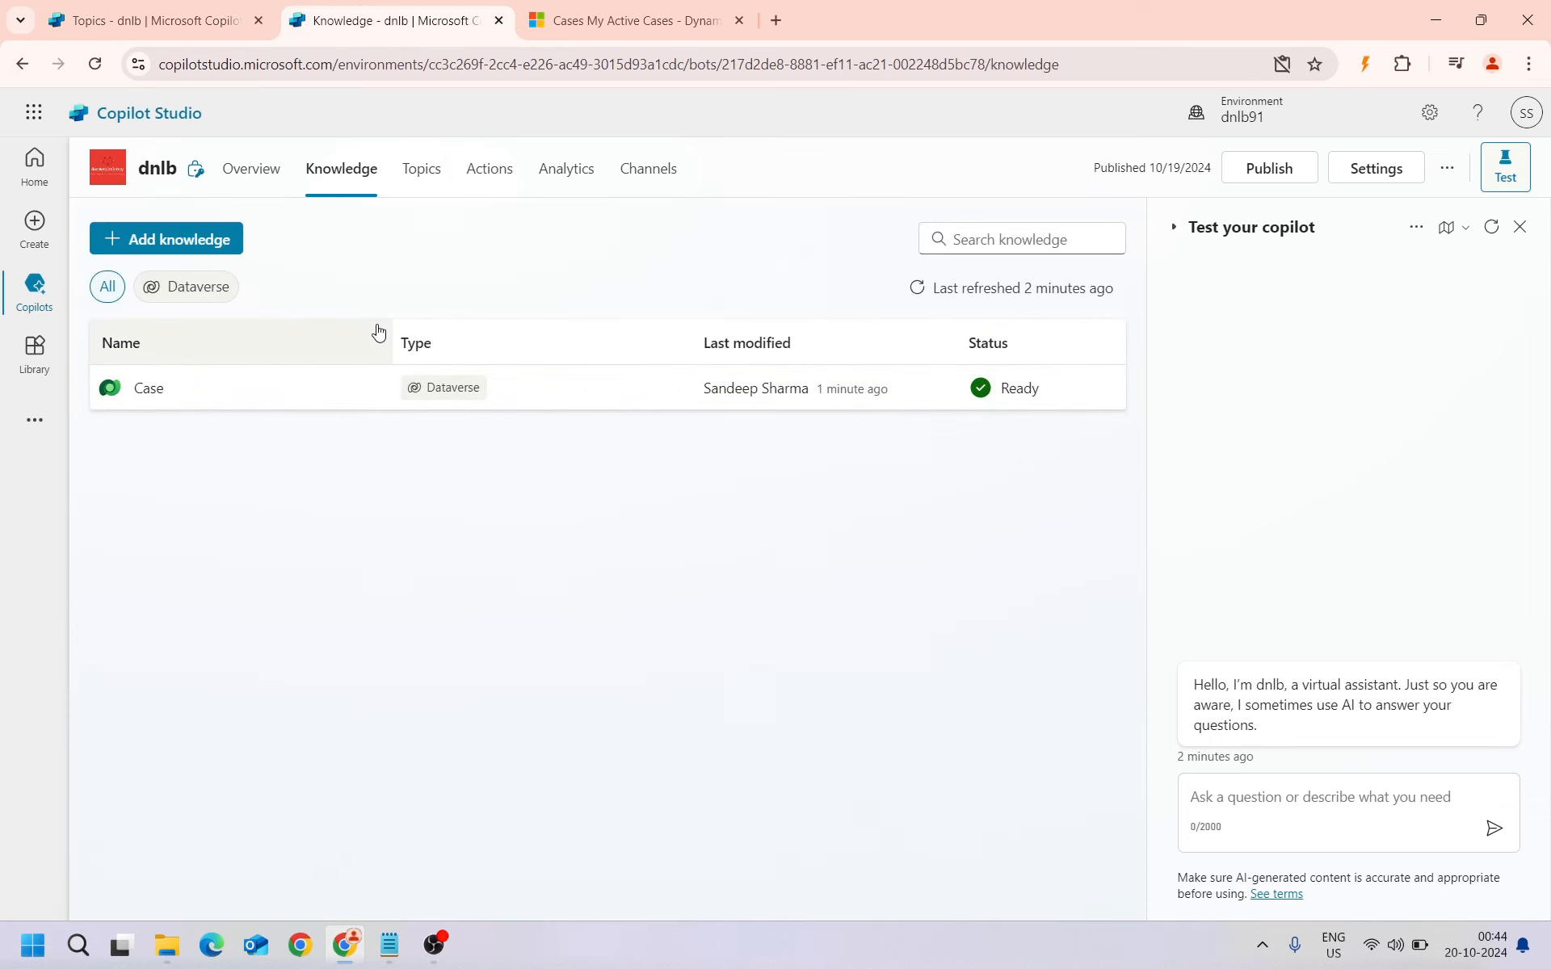
{"action": "left_click", "coordinate": [149, 21]}
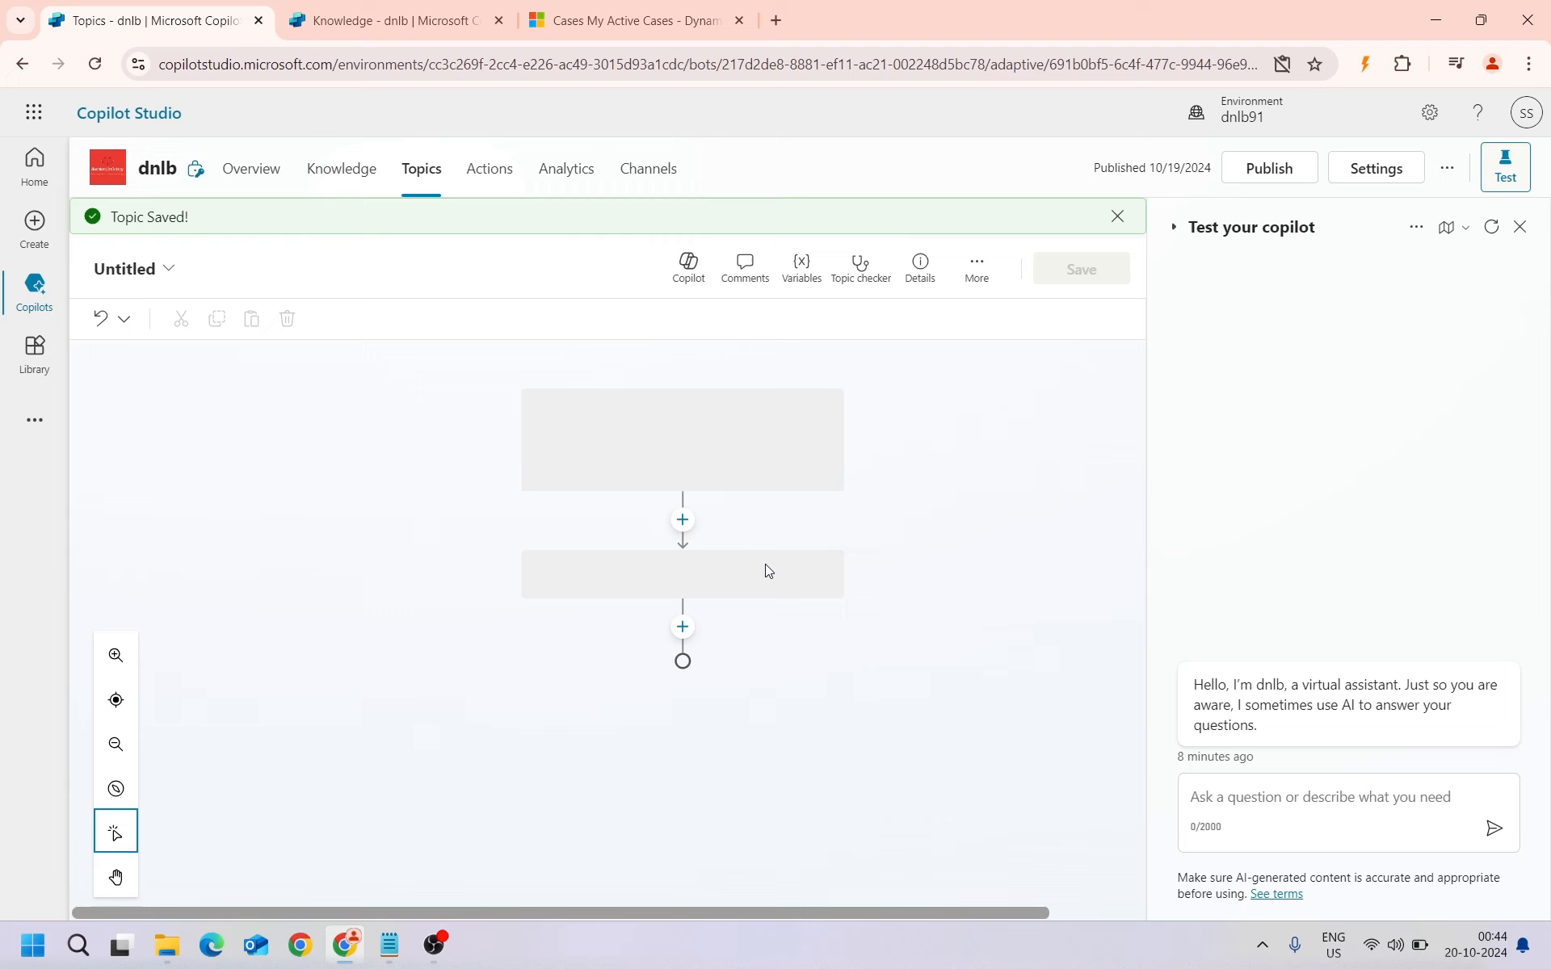
{"action": "left_click", "coordinate": [96, 65]}
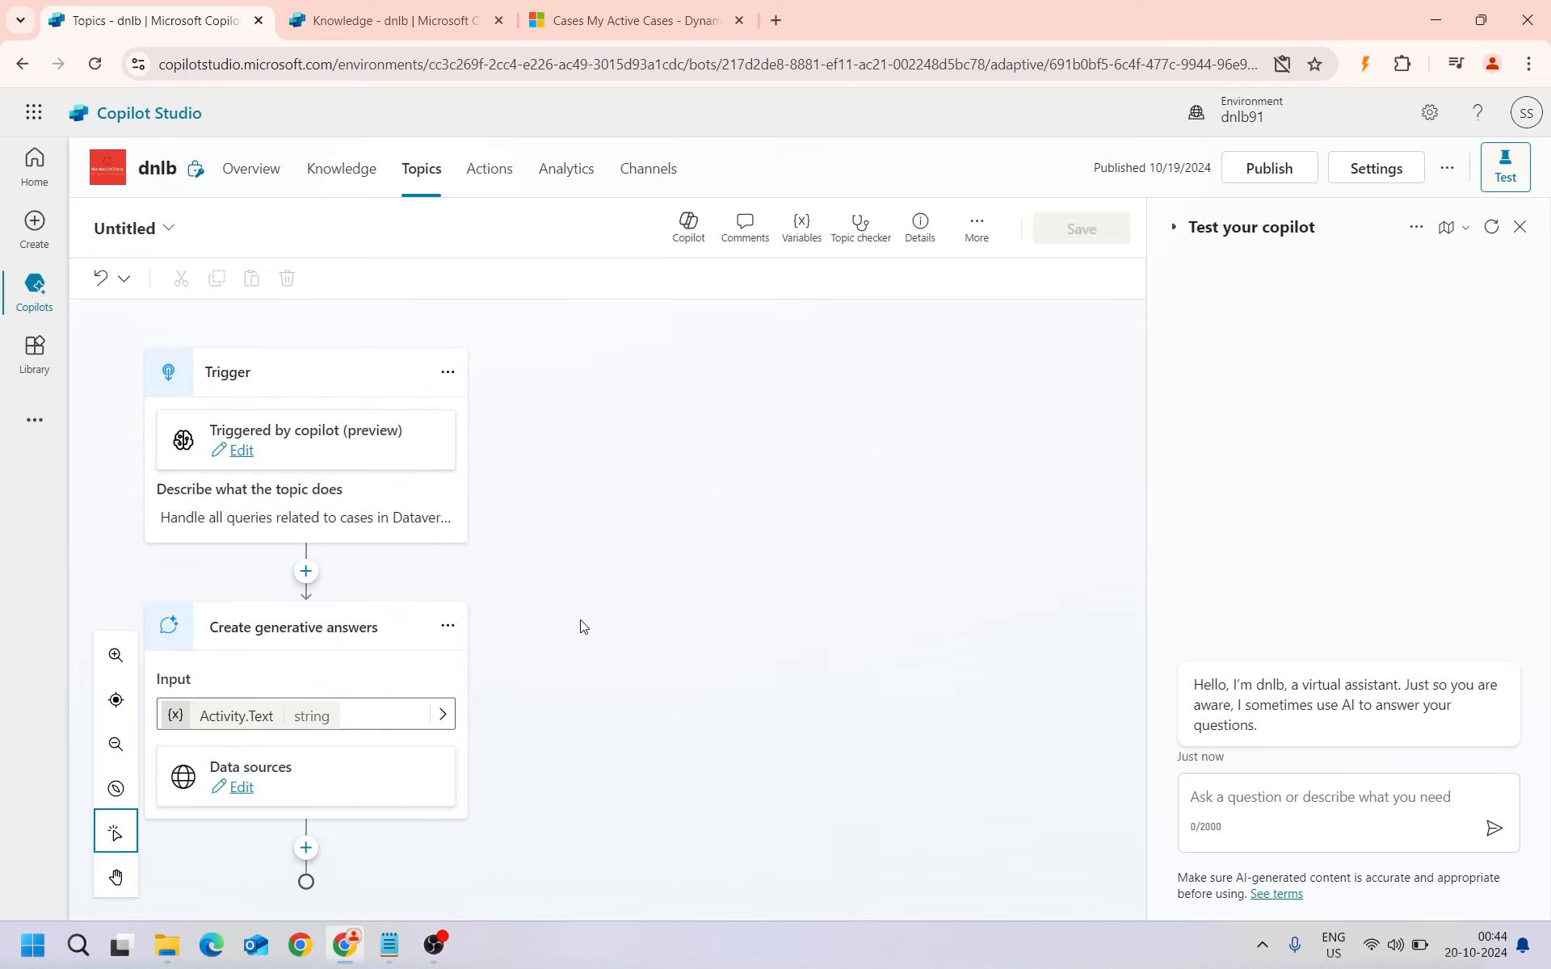
Select the Case table as the generative answers node's knowledge source and save the topic
{"action": "left_click", "coordinate": [240, 787]}
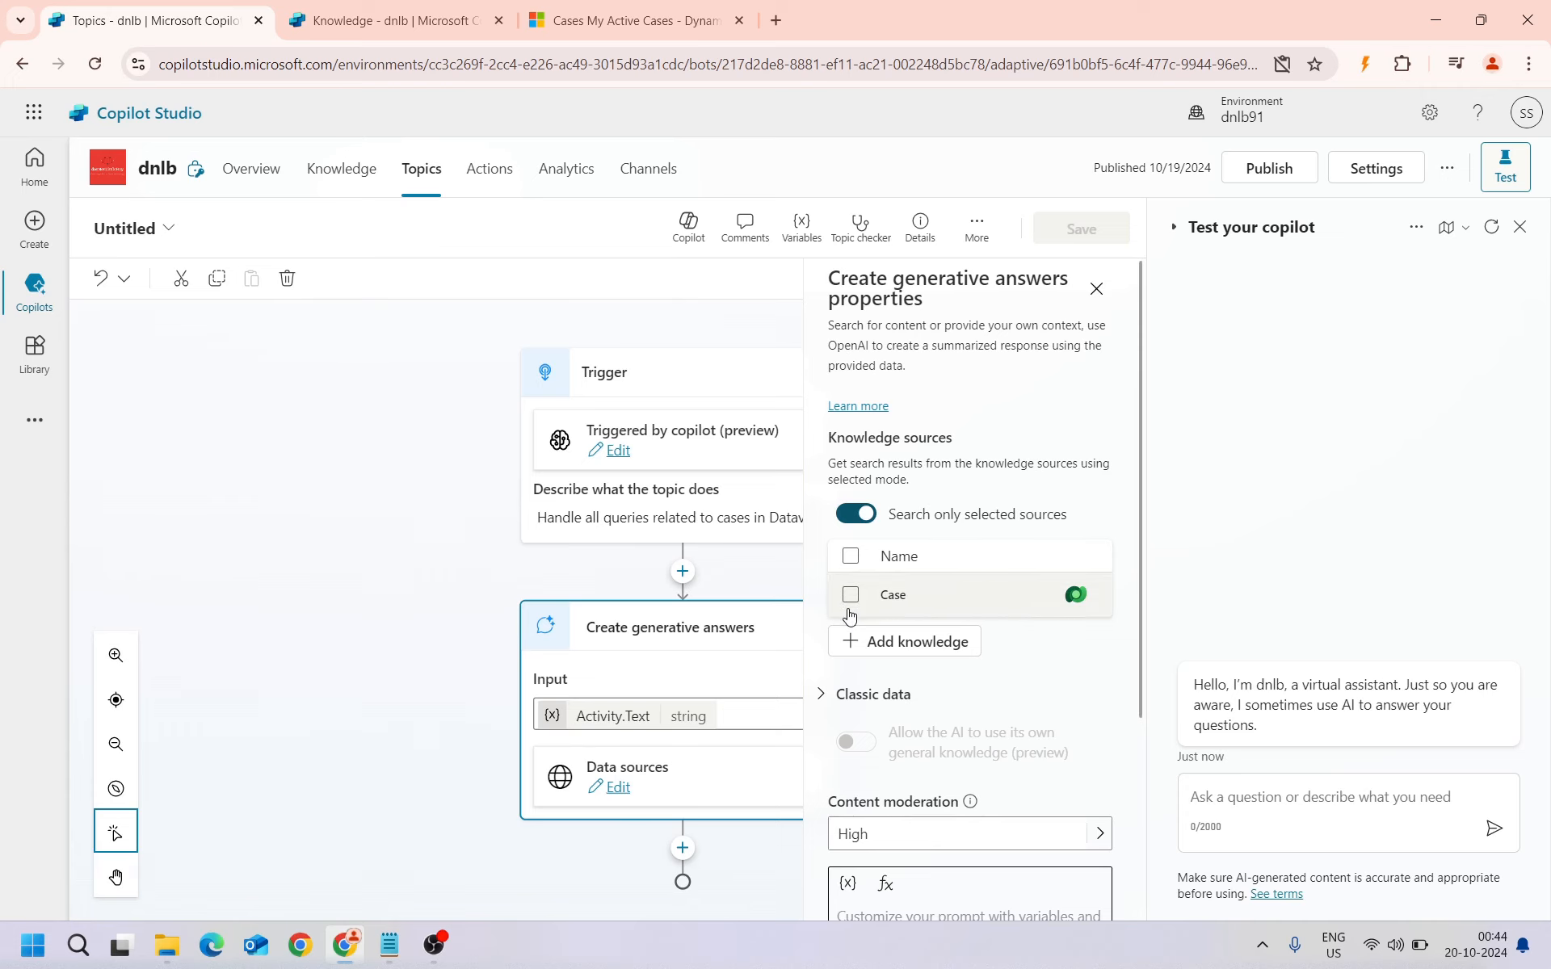
{"action": "left_click", "coordinate": [292, 8]}
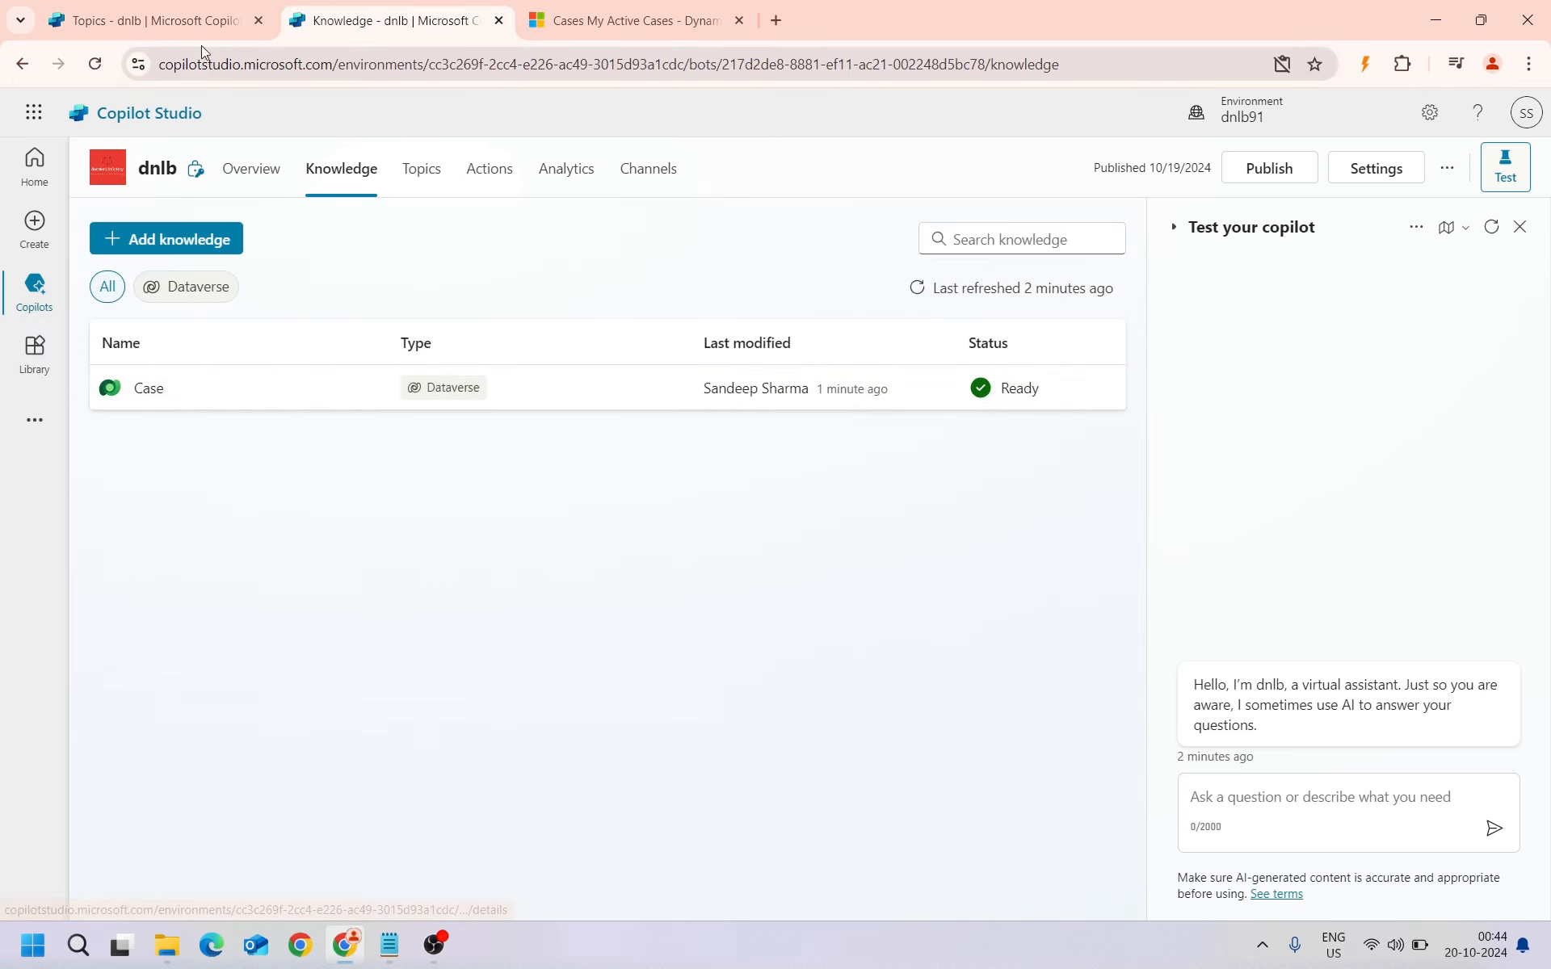
{"action": "left_click", "coordinate": [154, 20]}
{"action": "left_click", "coordinate": [851, 595]}
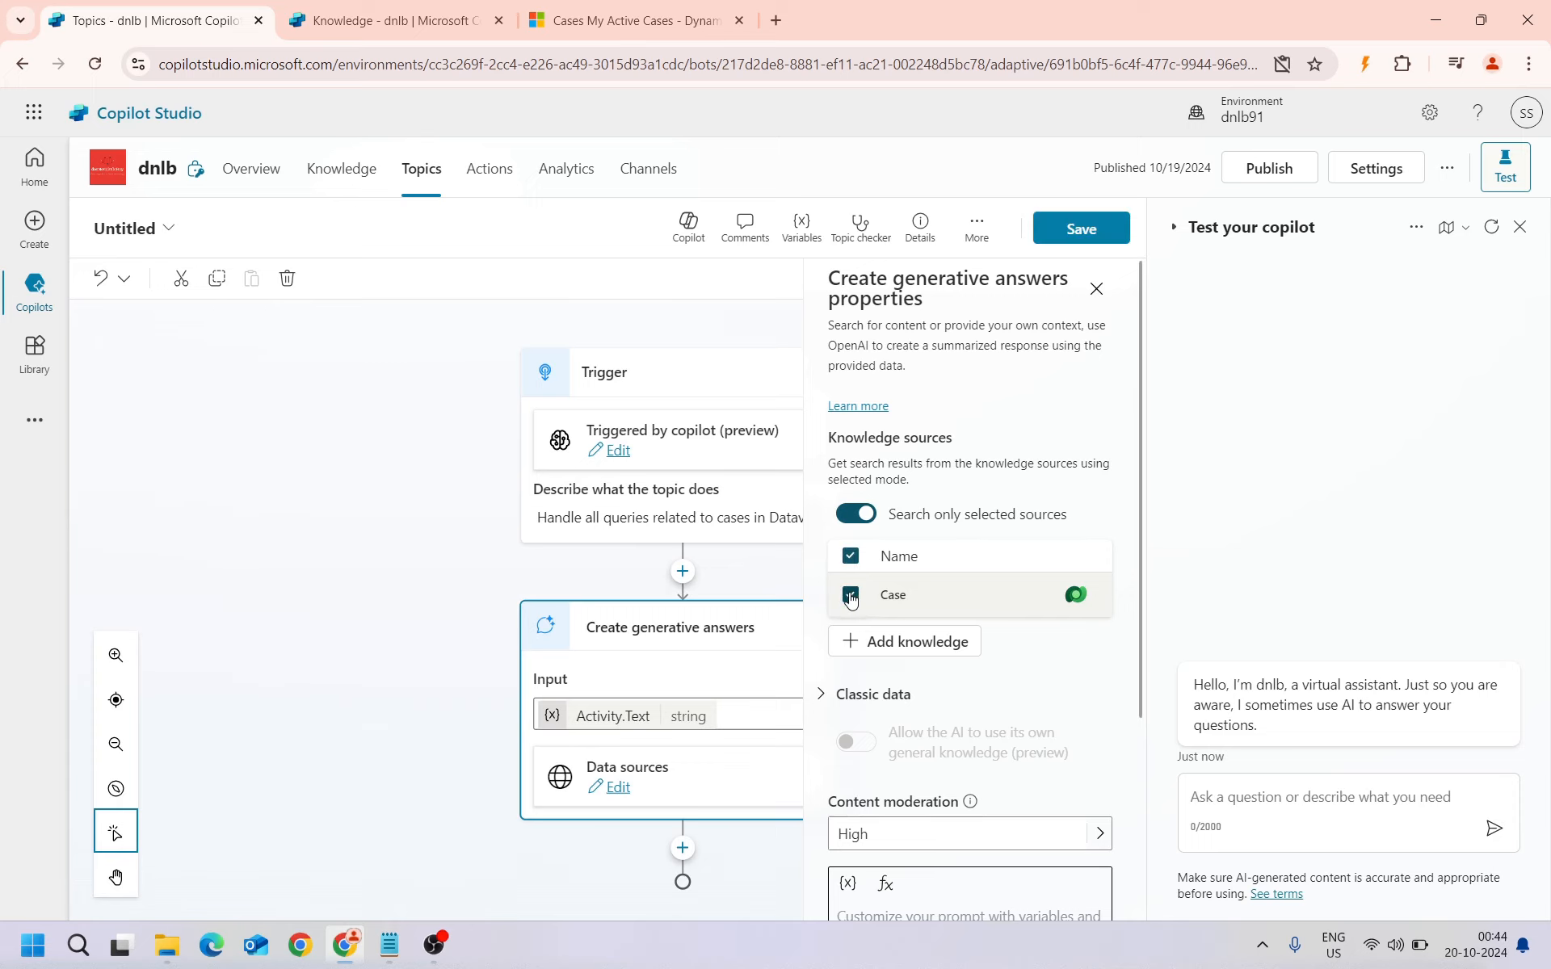
{"action": "left_click", "coordinate": [1081, 229]}
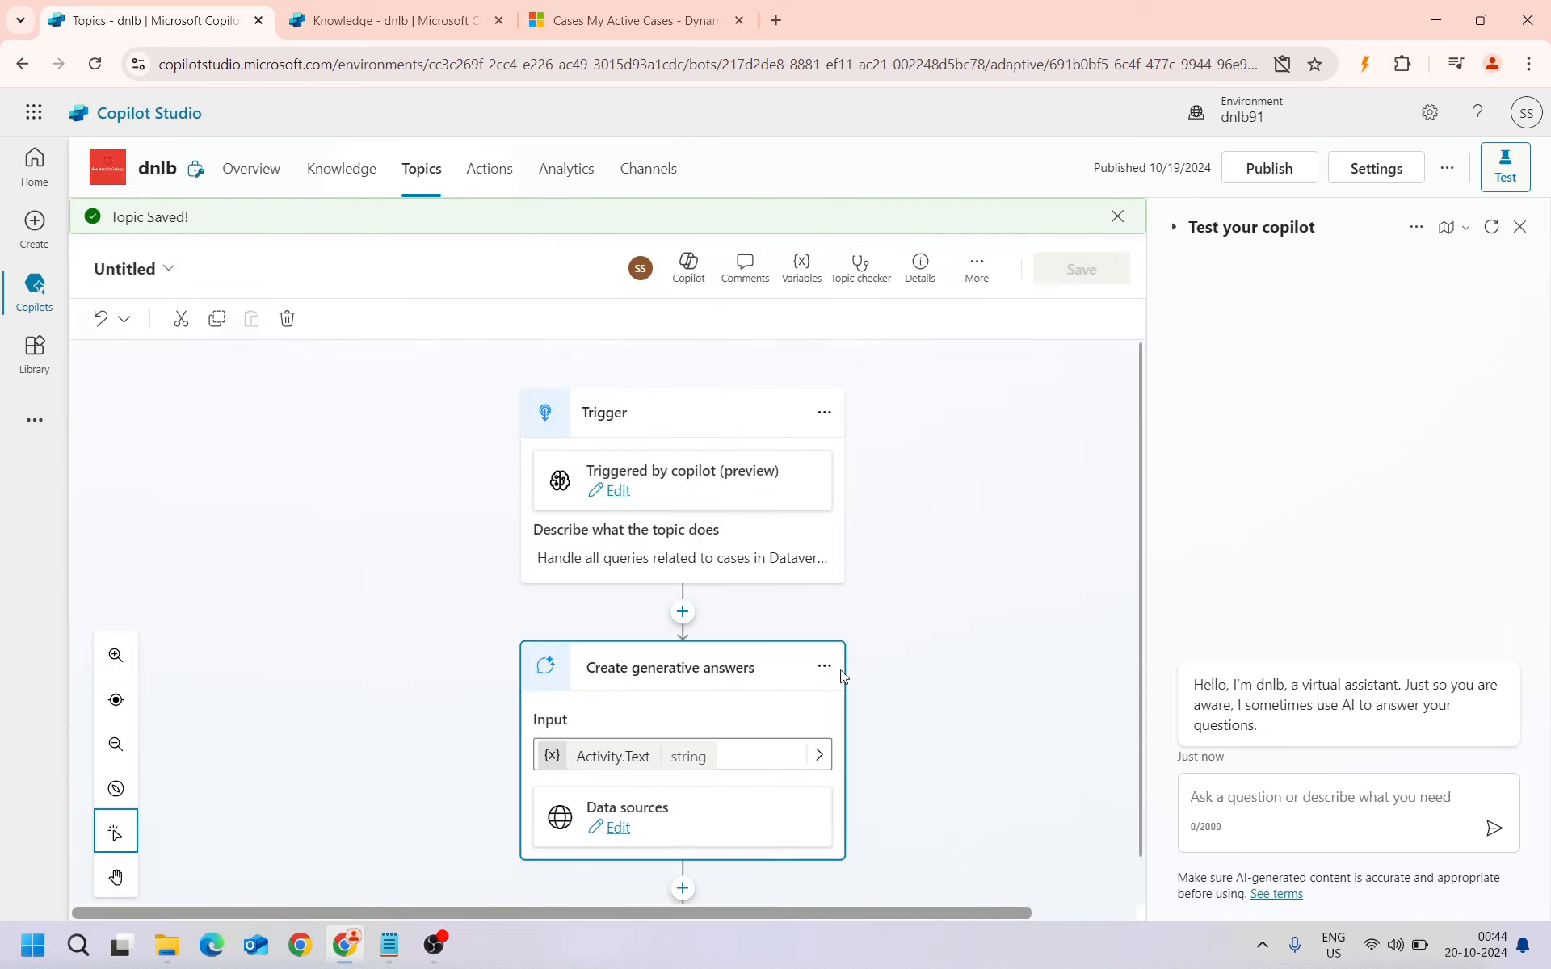
Examine the generative answers node's knowledge selection, content moderation, prompt customization, latency message and advanced response-saving options
{"action": "scroll", "coordinate": [820, 715], "scroll_direction": "down", "scroll_amount": 1}
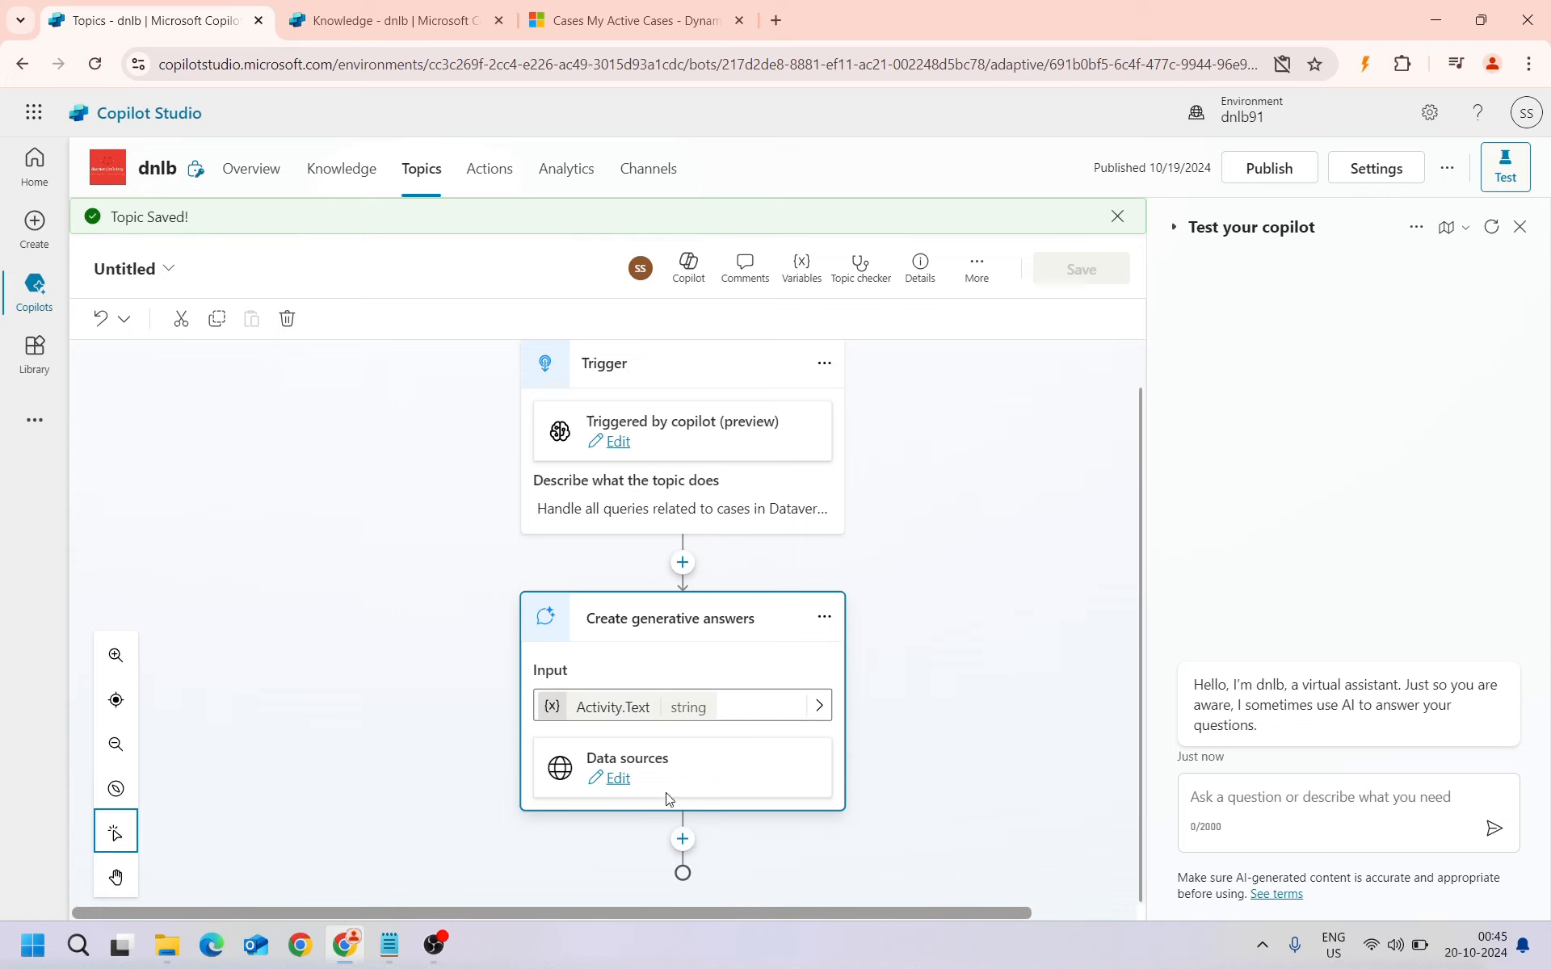
{"action": "left_click", "coordinate": [619, 779]}
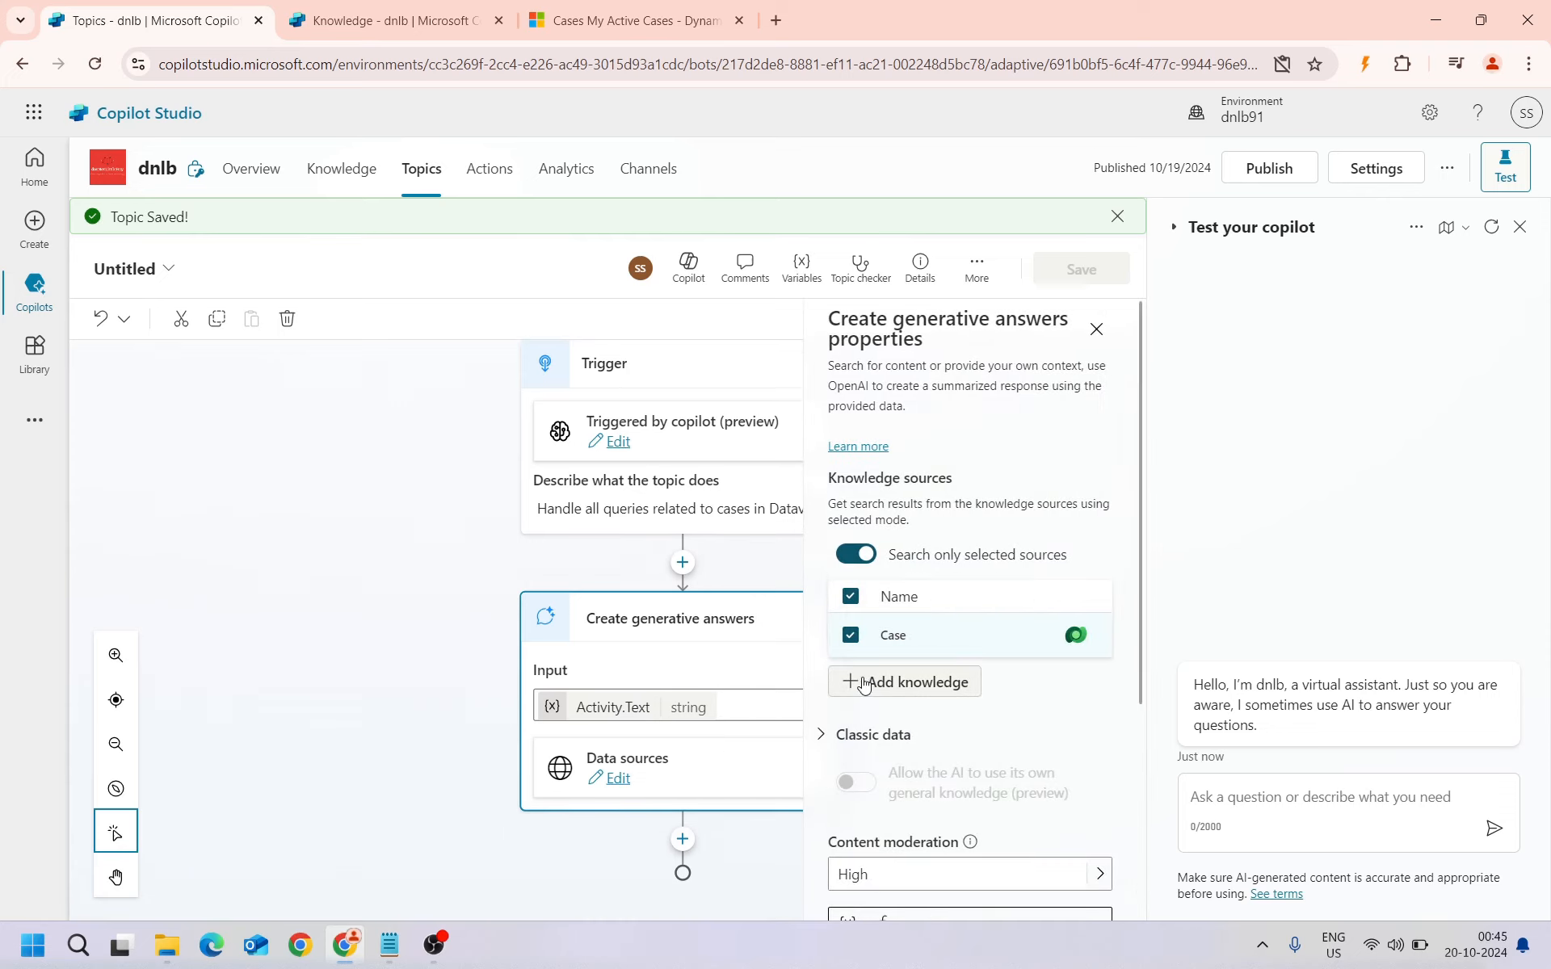
{"action": "scroll", "coordinate": [949, 691], "scroll_direction": "down", "scroll_amount": 3}
{"action": "scroll", "coordinate": [949, 690], "scroll_direction": "up", "scroll_amount": 2}
{"action": "scroll", "coordinate": [949, 690], "scroll_direction": "up", "scroll_amount": 1}
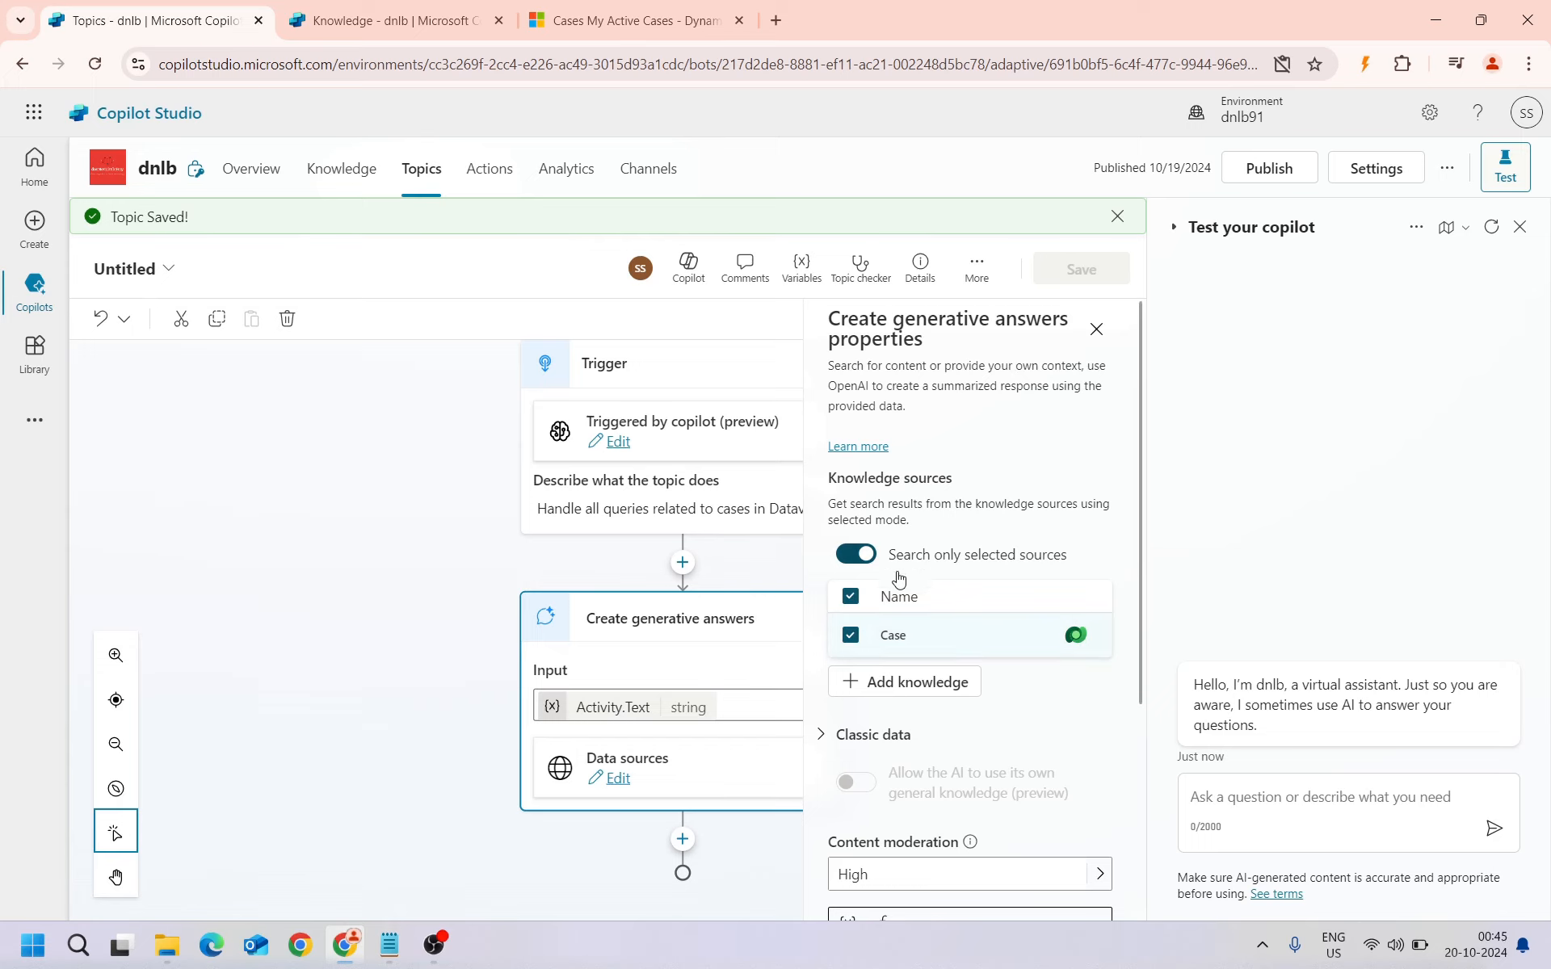
{"action": "scroll", "coordinate": [929, 735], "scroll_direction": "down", "scroll_amount": 3}
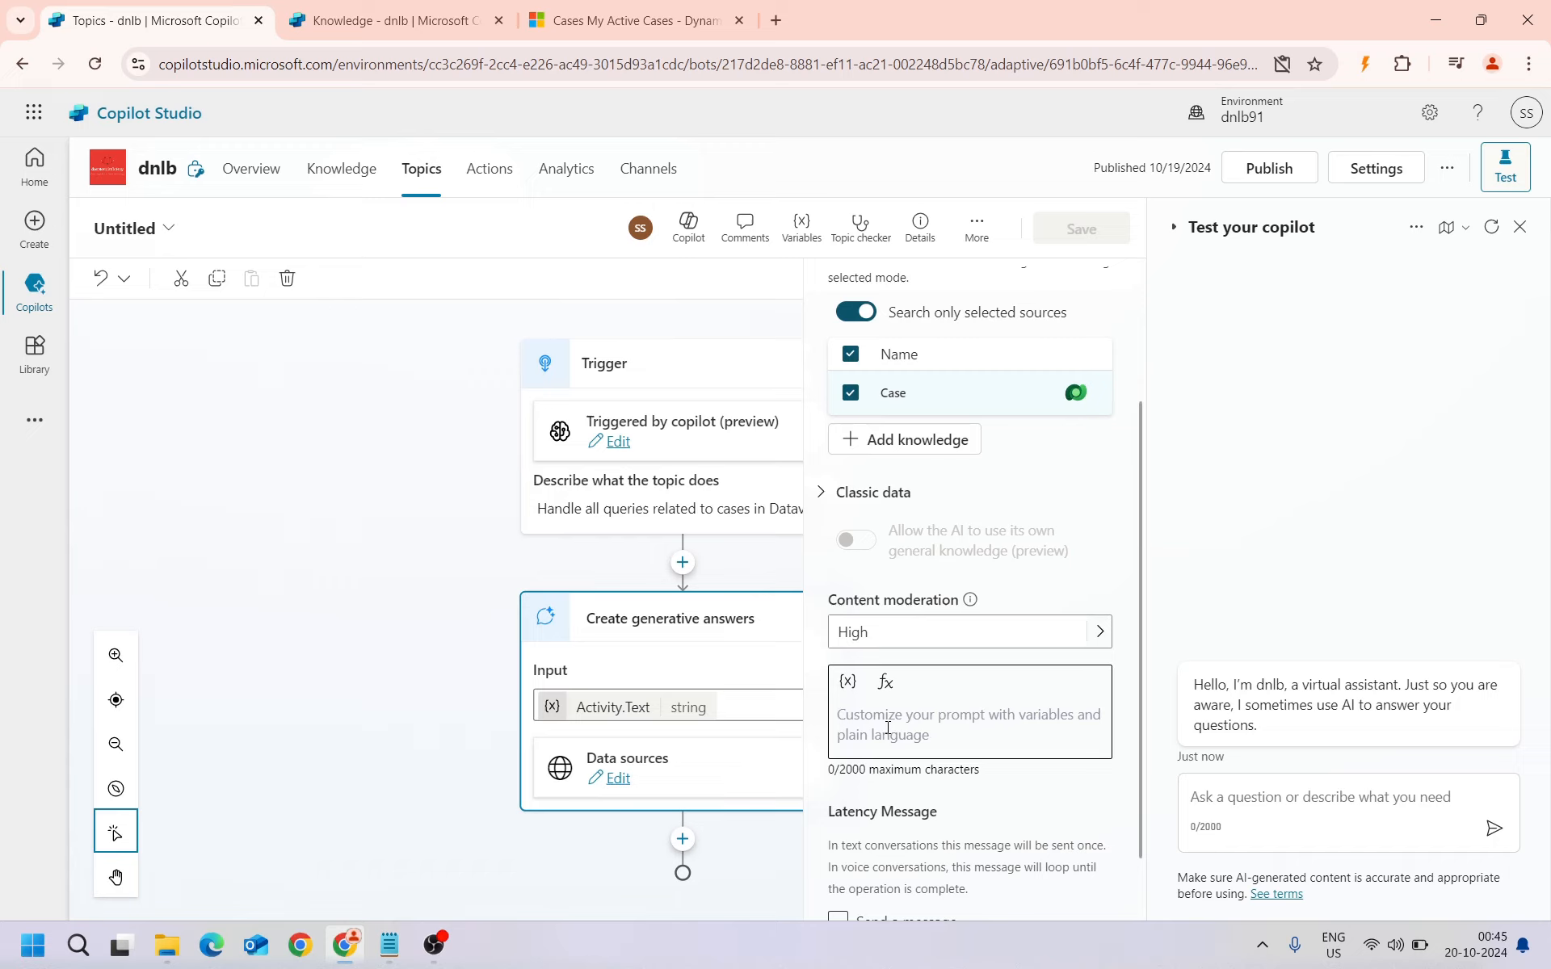
{"action": "scroll", "coordinate": [945, 722], "scroll_direction": "down", "scroll_amount": 1}
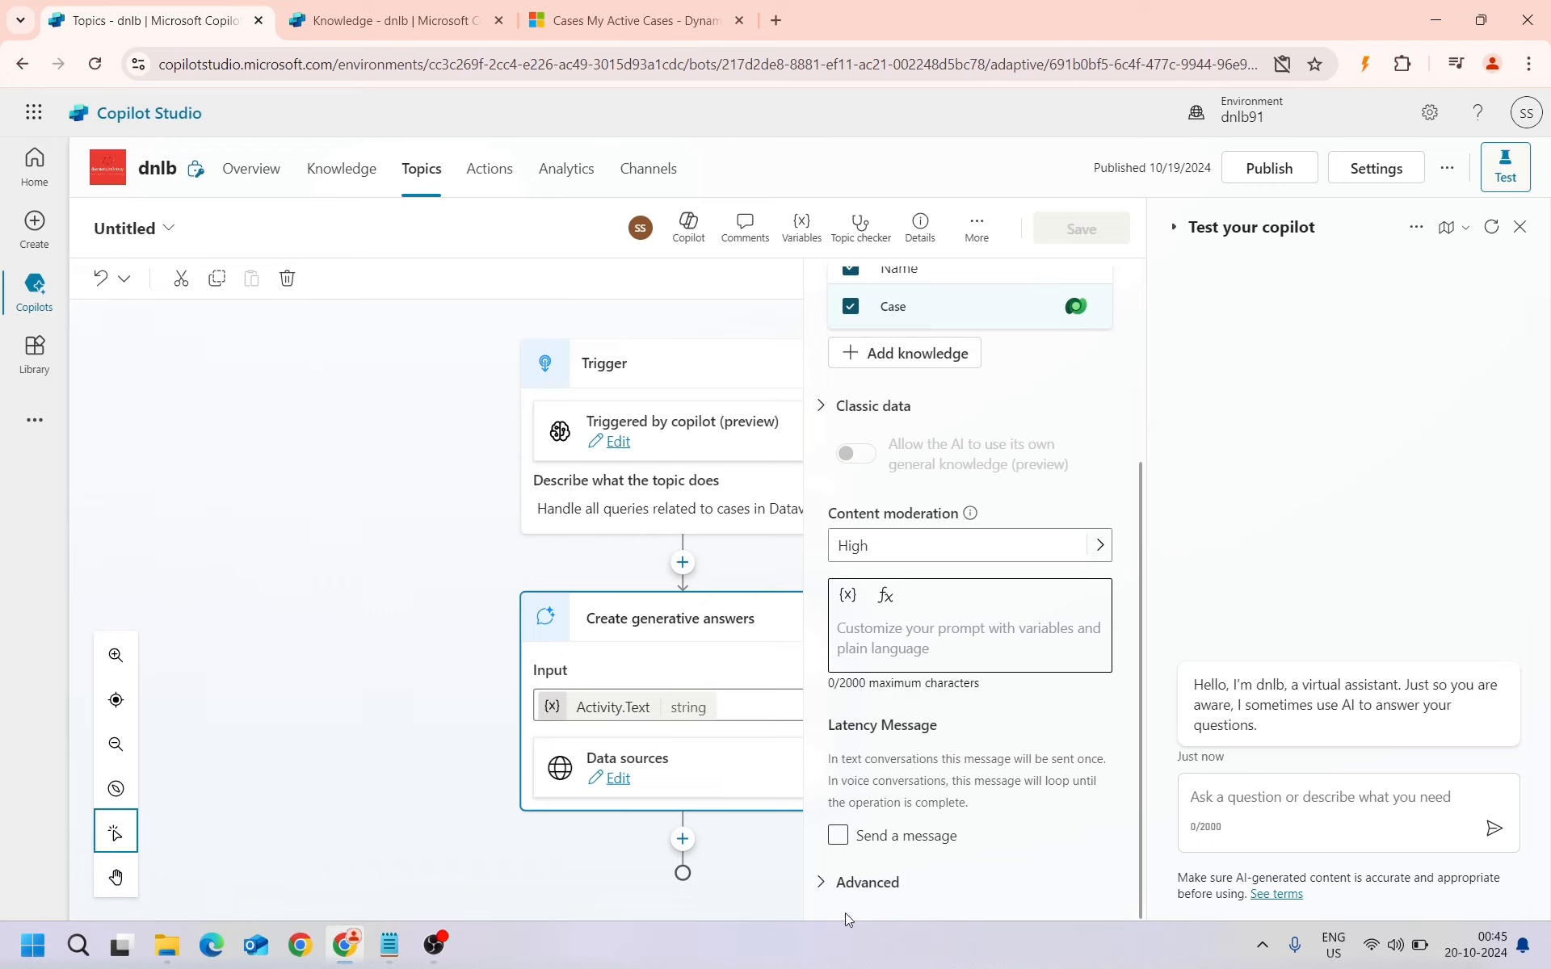
{"action": "left_click", "coordinate": [824, 882]}
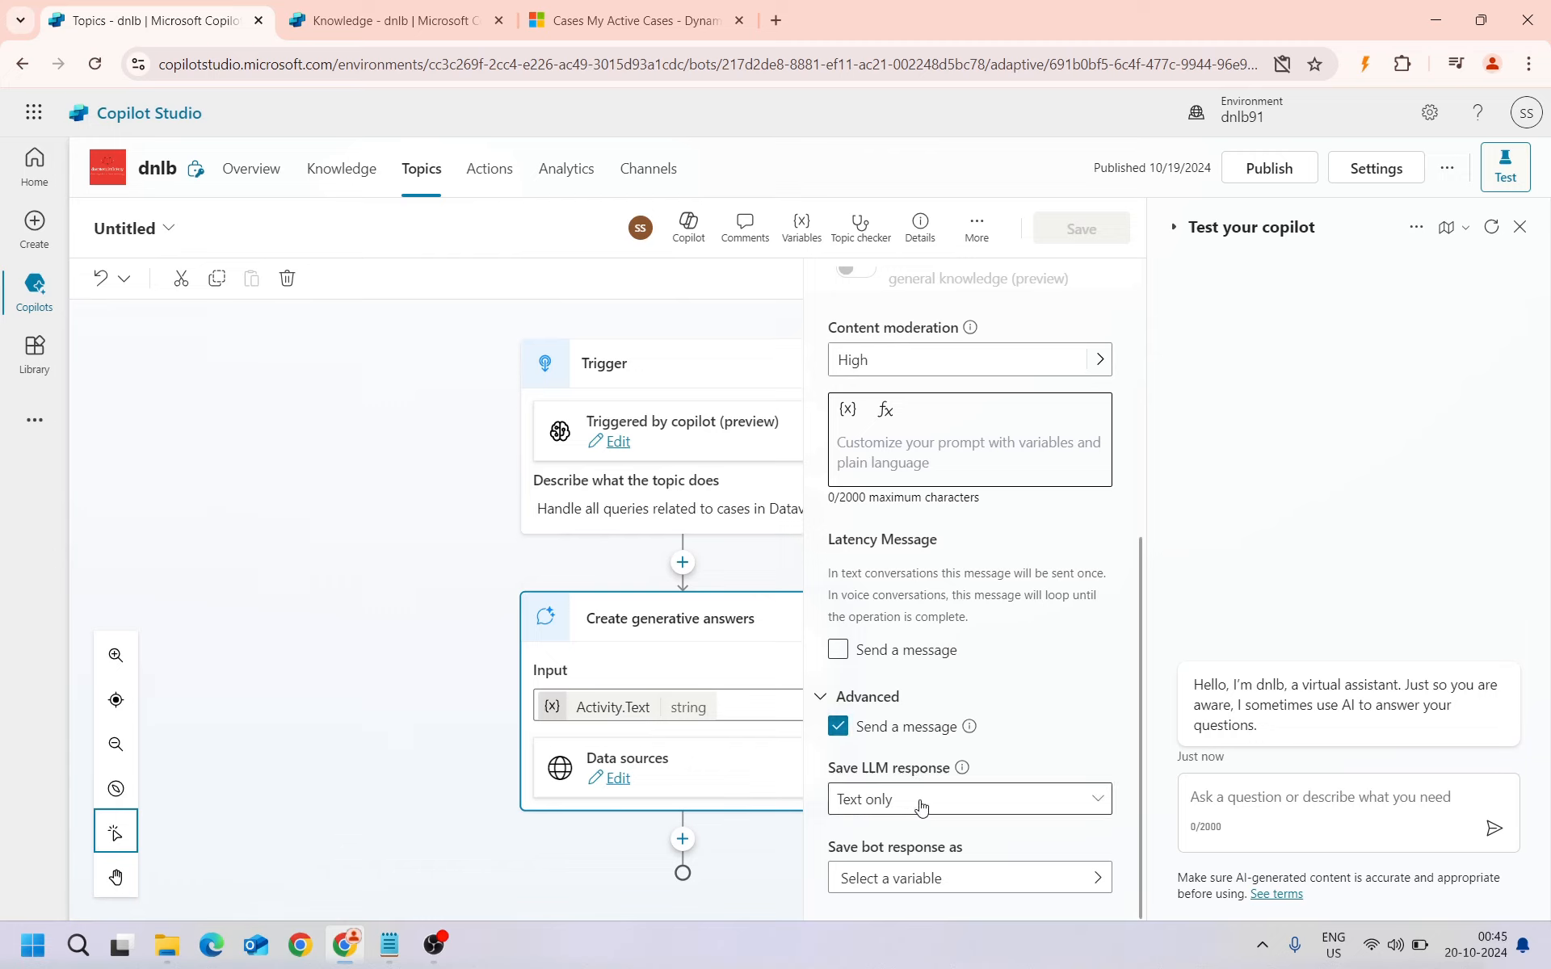
{"action": "left_click", "coordinate": [919, 882]}
{"action": "left_click", "coordinate": [971, 869]}
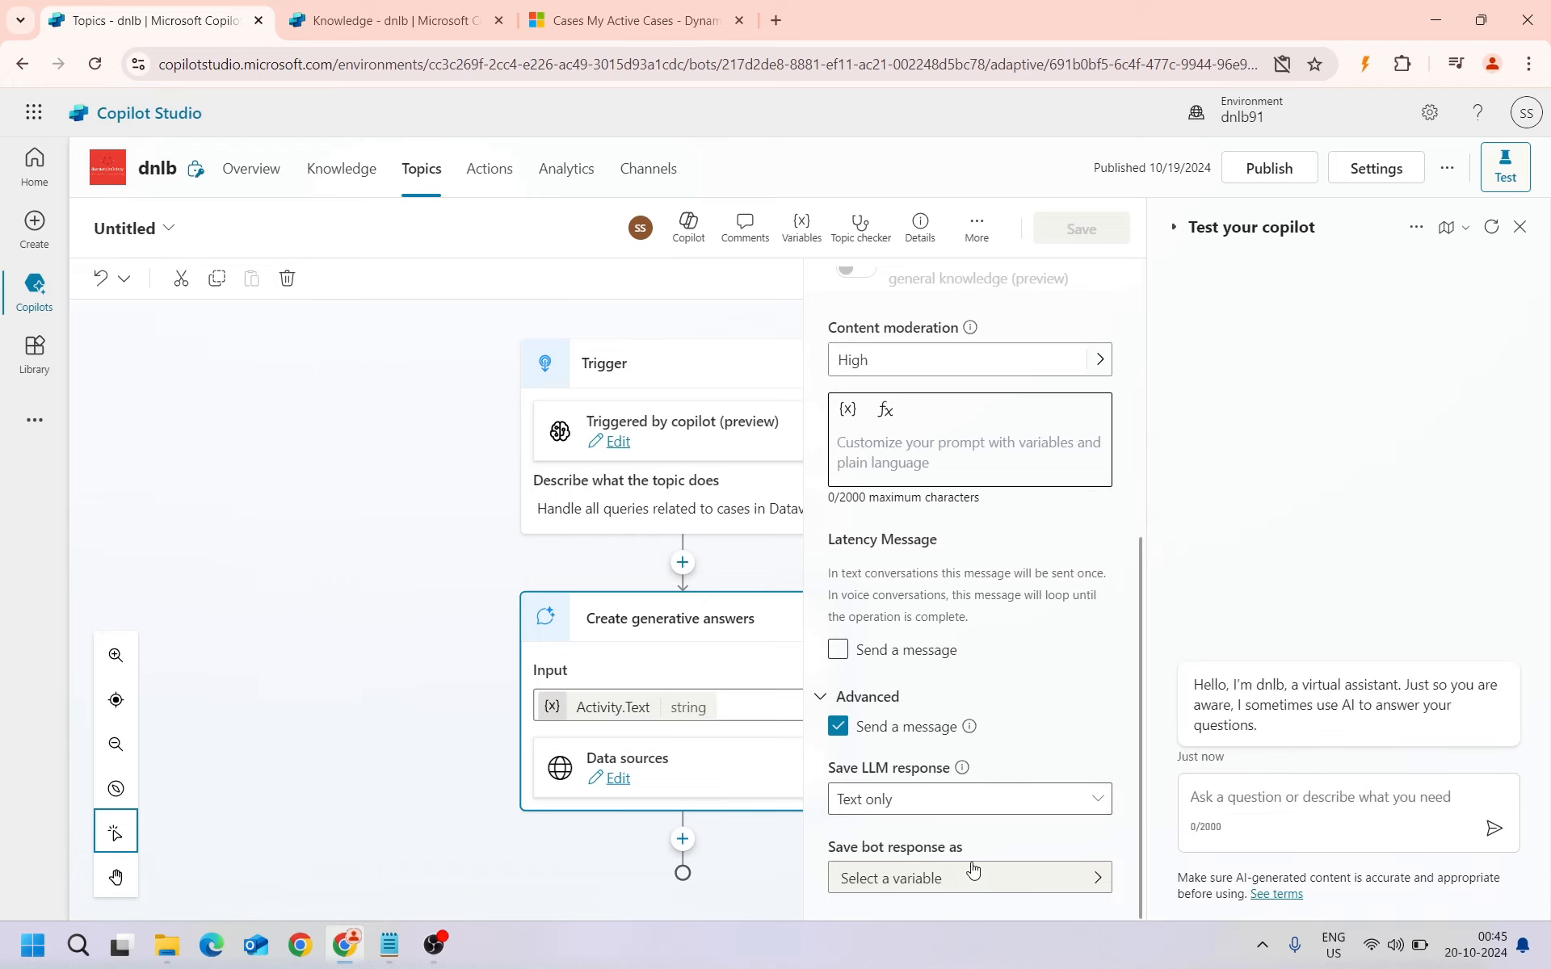
{"action": "left_click", "coordinate": [972, 876]}
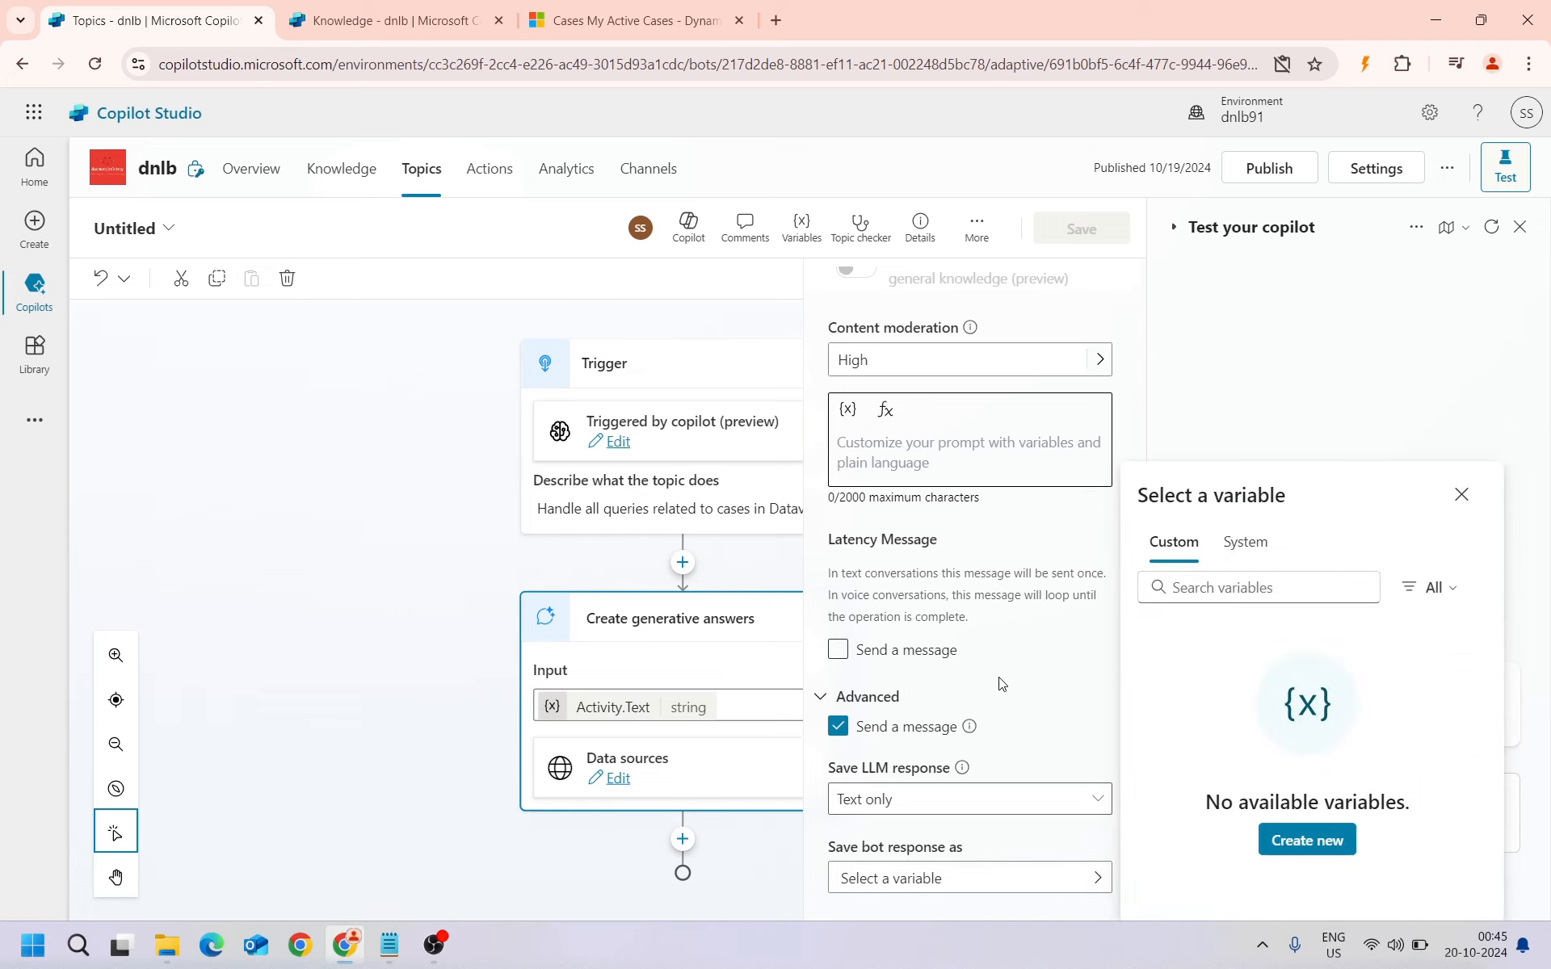
{"action": "scroll", "coordinate": [910, 659], "scroll_direction": "up", "scroll_amount": 3}
{"action": "scroll", "coordinate": [912, 661], "scroll_direction": "up", "scroll_amount": 3}
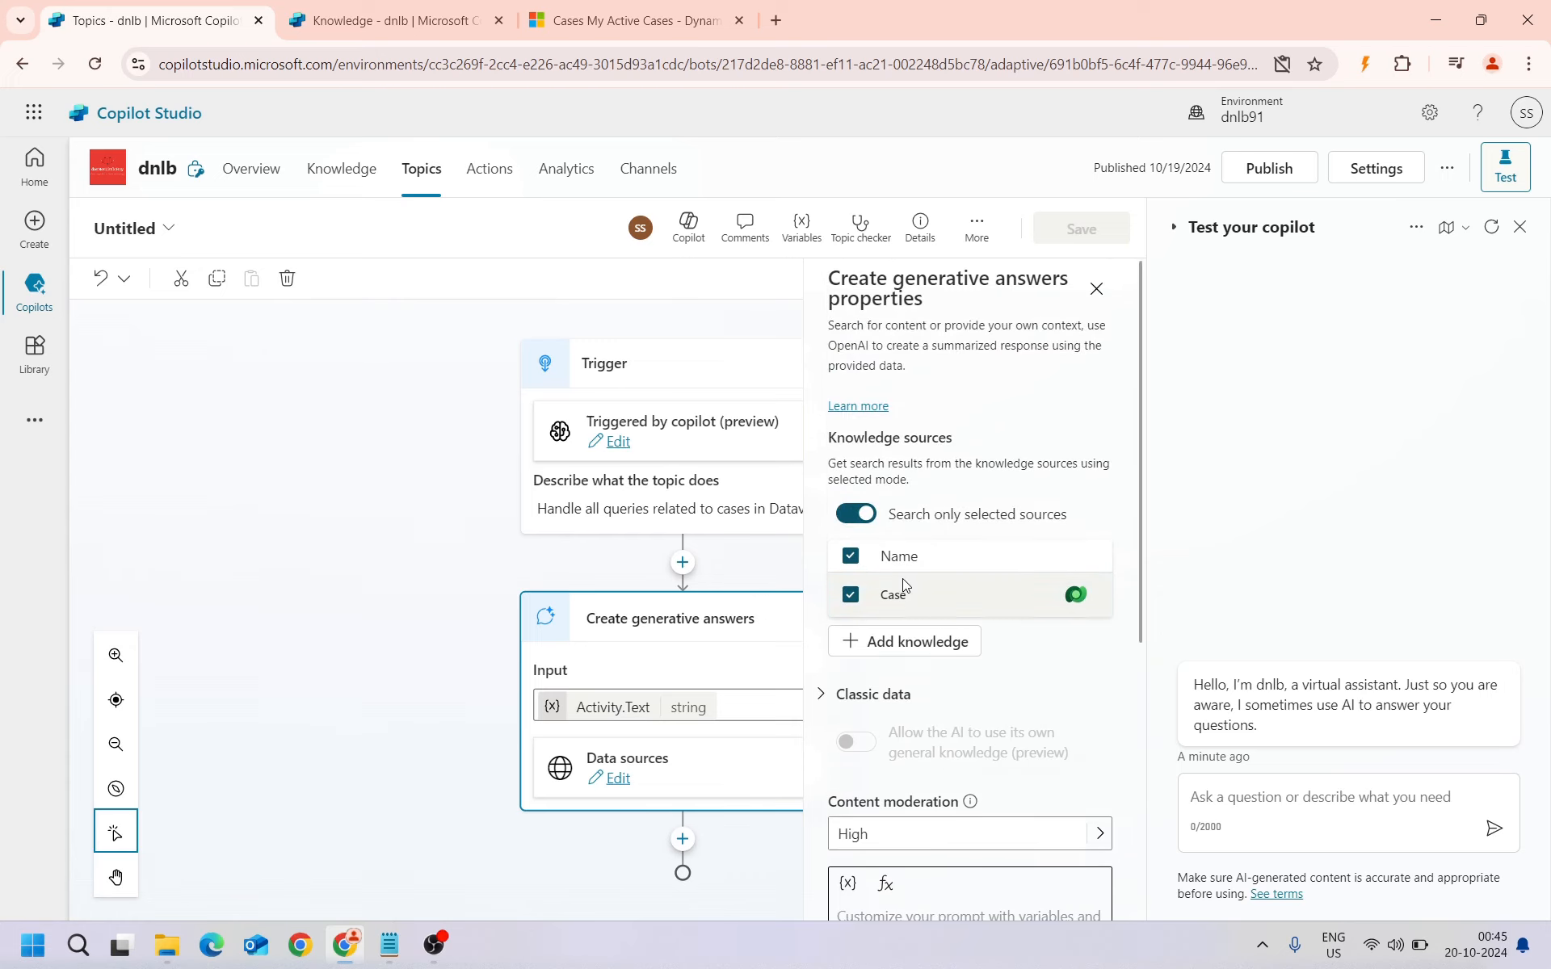
Save the generative answers node's bot response to a new topic-scoped variable named caseGenerativeResponse and check it in the node's advanced options
{"action": "scroll", "coordinate": [903, 585], "scroll_direction": "down", "scroll_amount": 5}
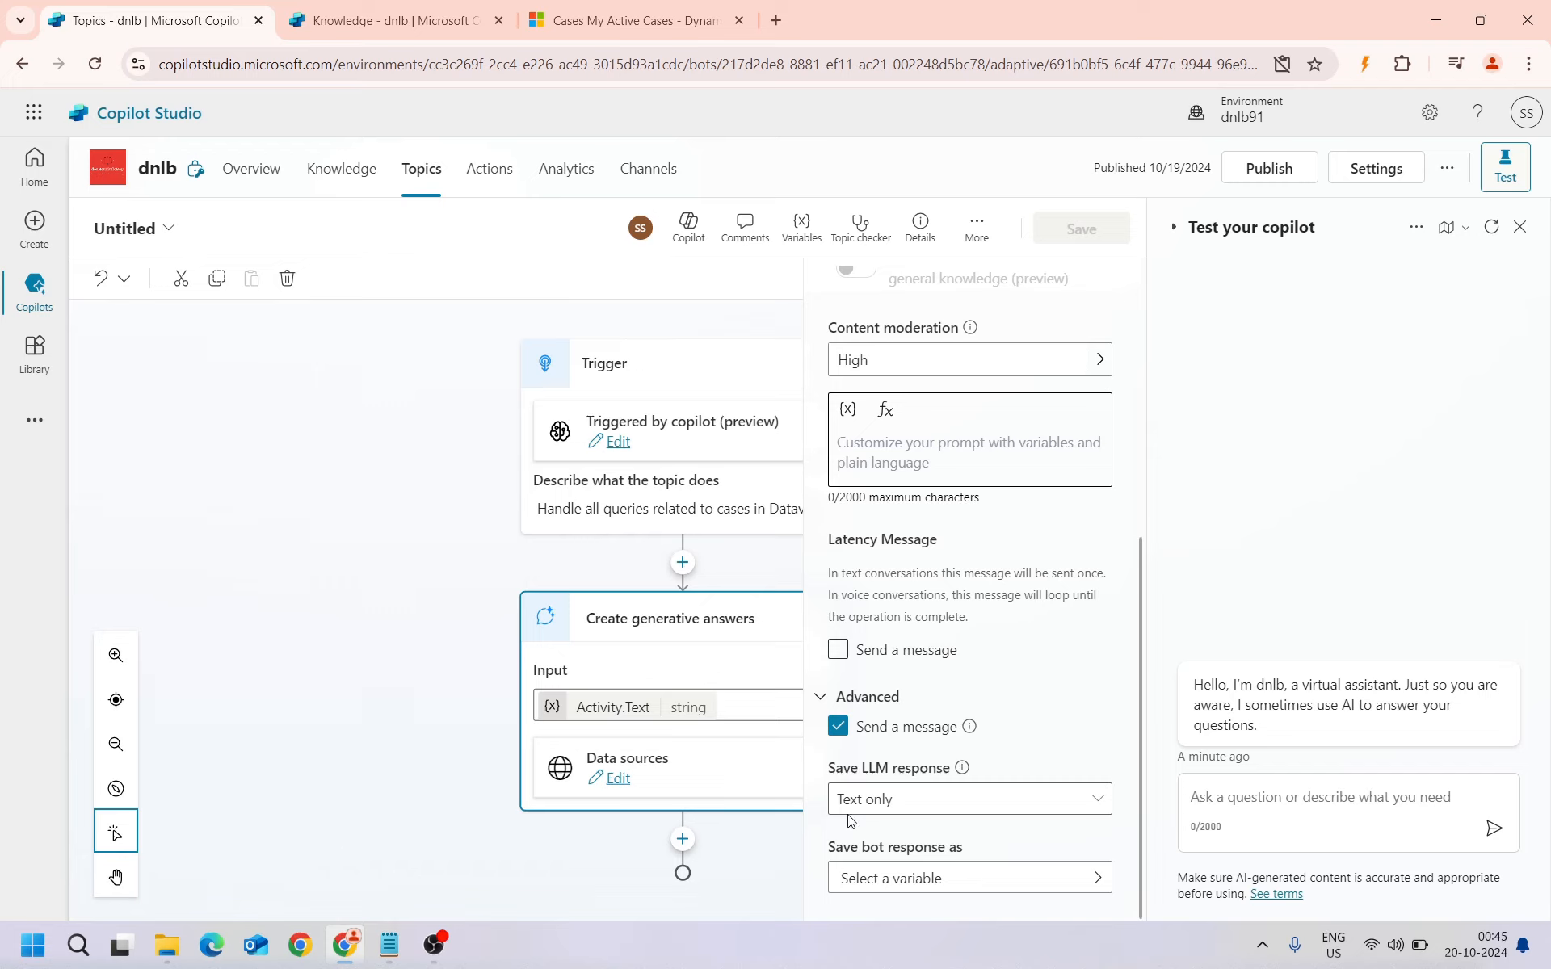
{"action": "left_click", "coordinate": [974, 874]}
{"action": "left_click", "coordinate": [1307, 838]}
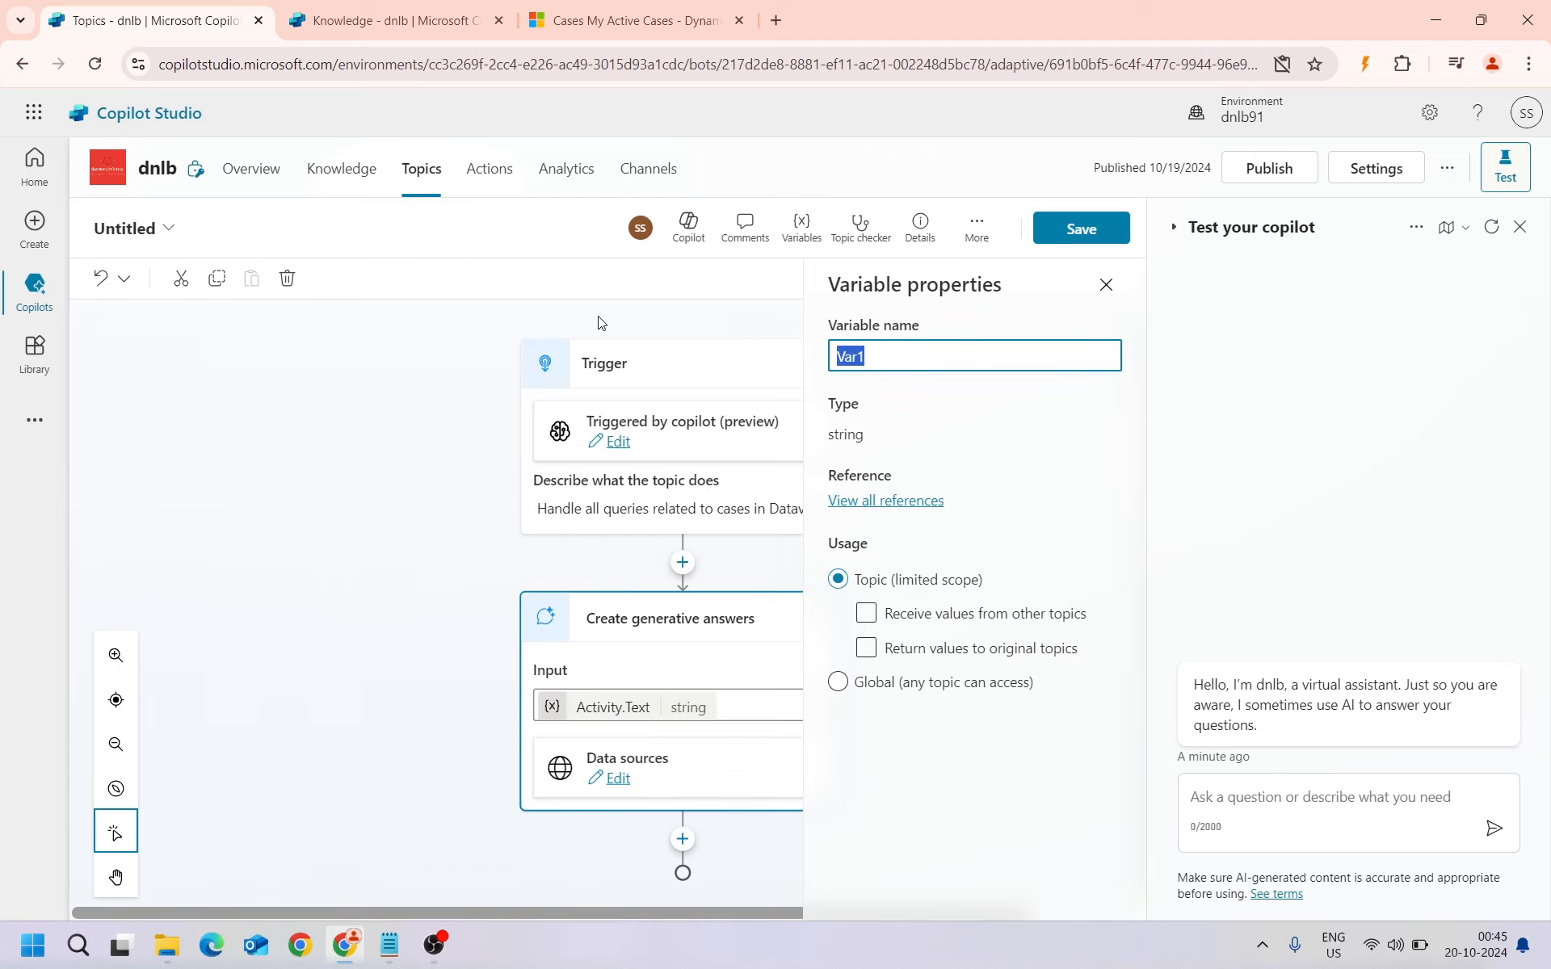
{"action": "type", "text": "caseGenerativeResponse"}
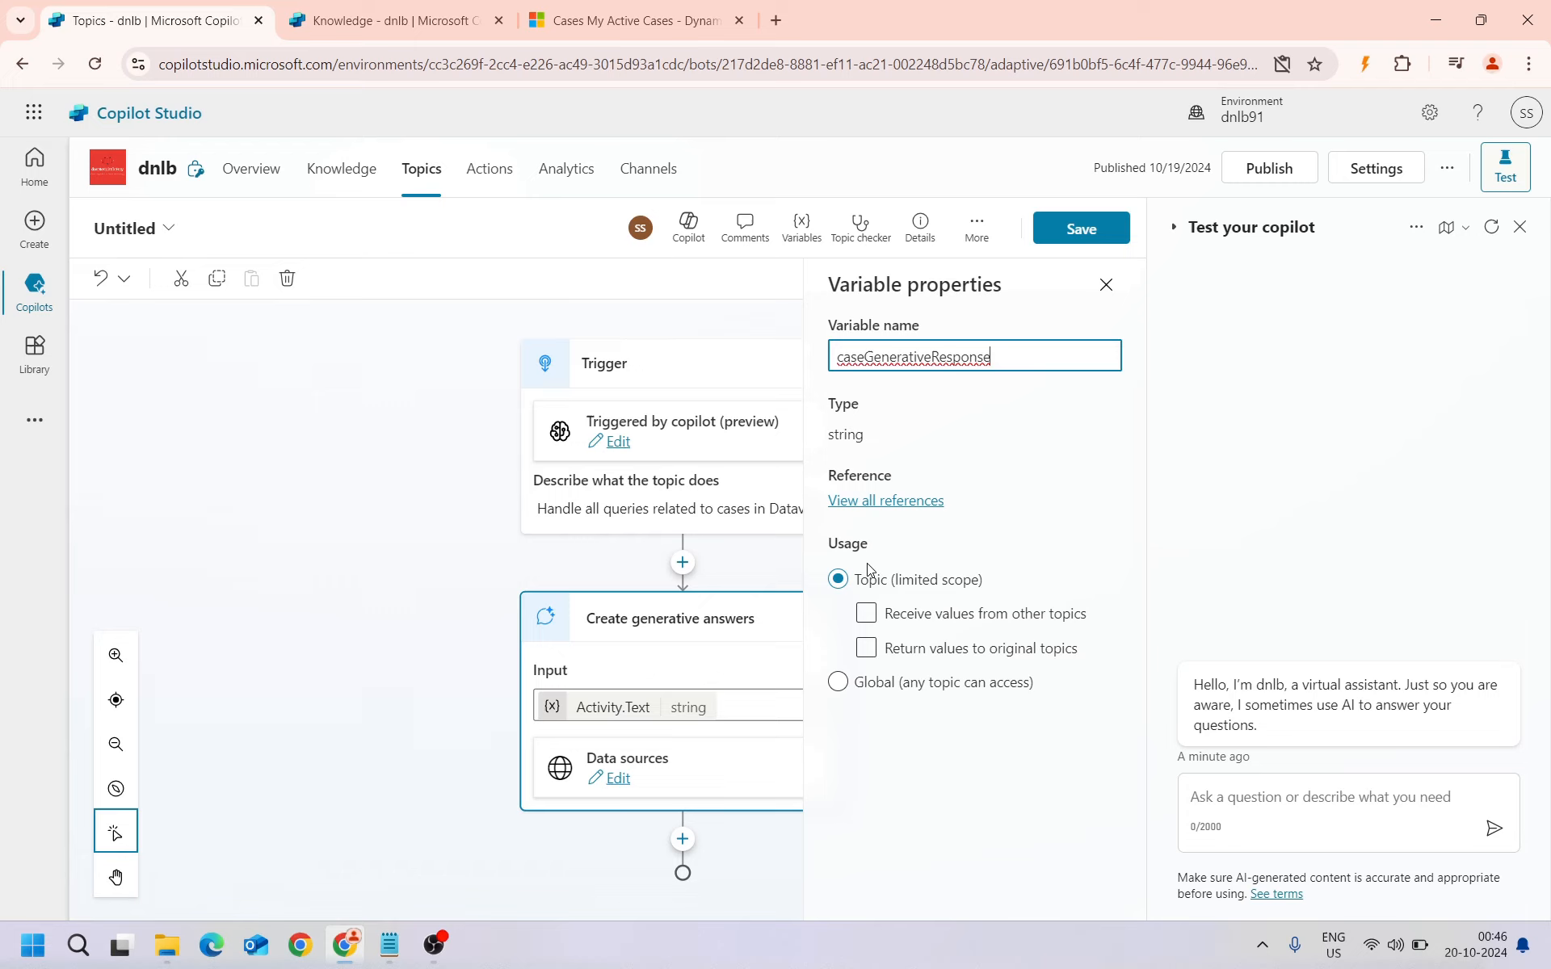
{"action": "left_click", "coordinate": [943, 588]}
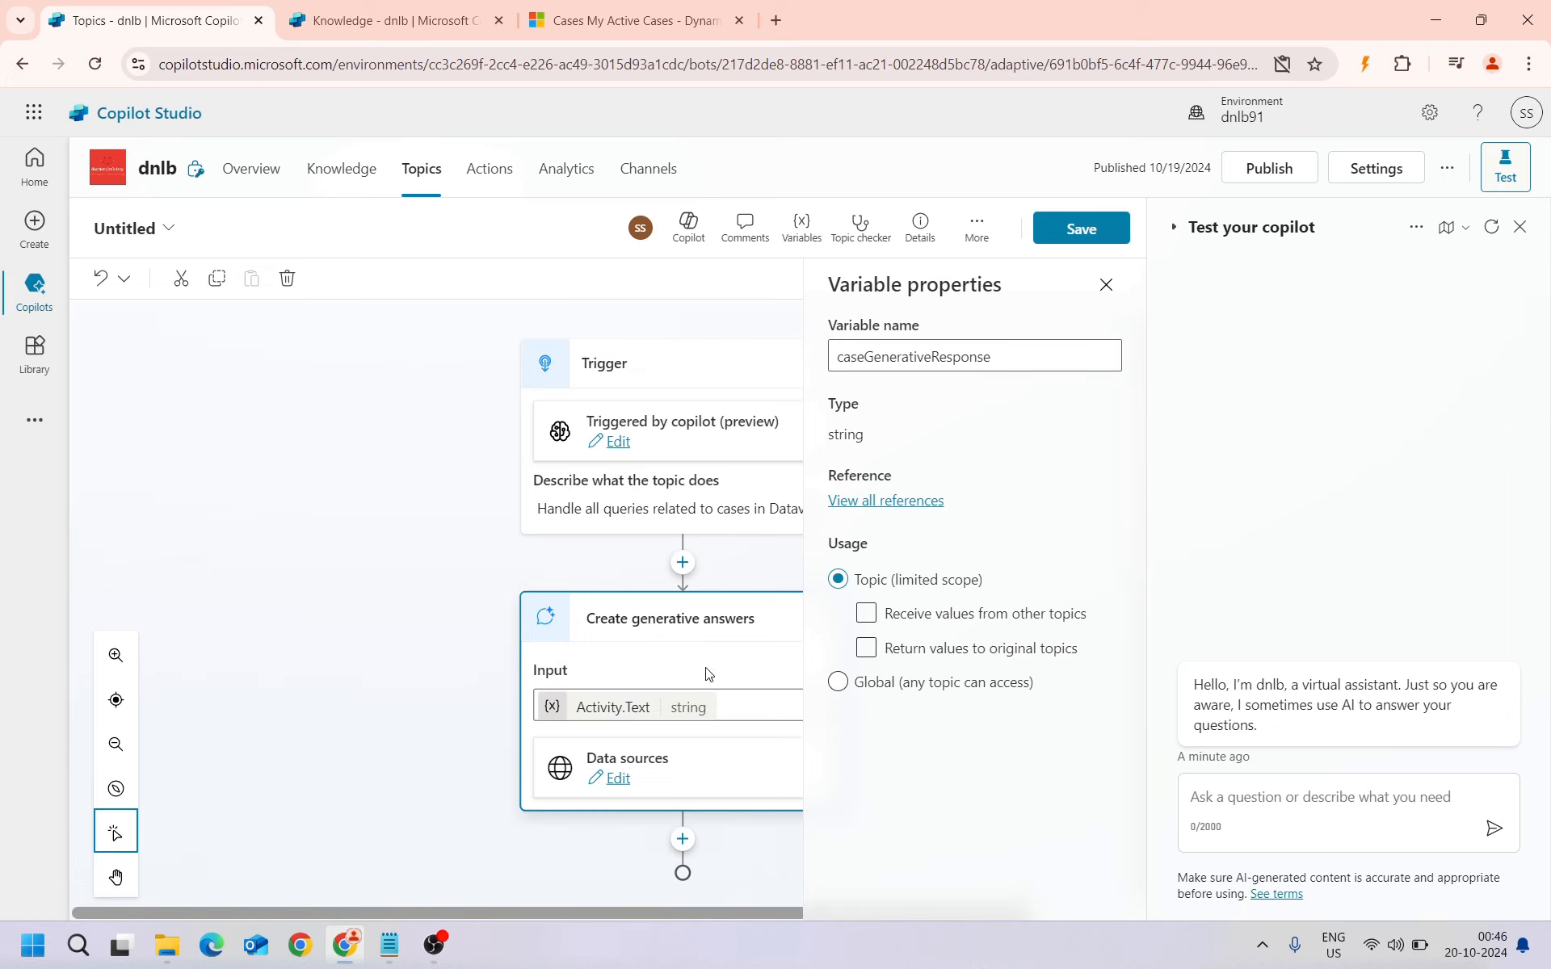
{"action": "left_click", "coordinate": [729, 731]}
{"action": "scroll", "coordinate": [927, 851], "scroll_direction": "down", "scroll_amount": 4}
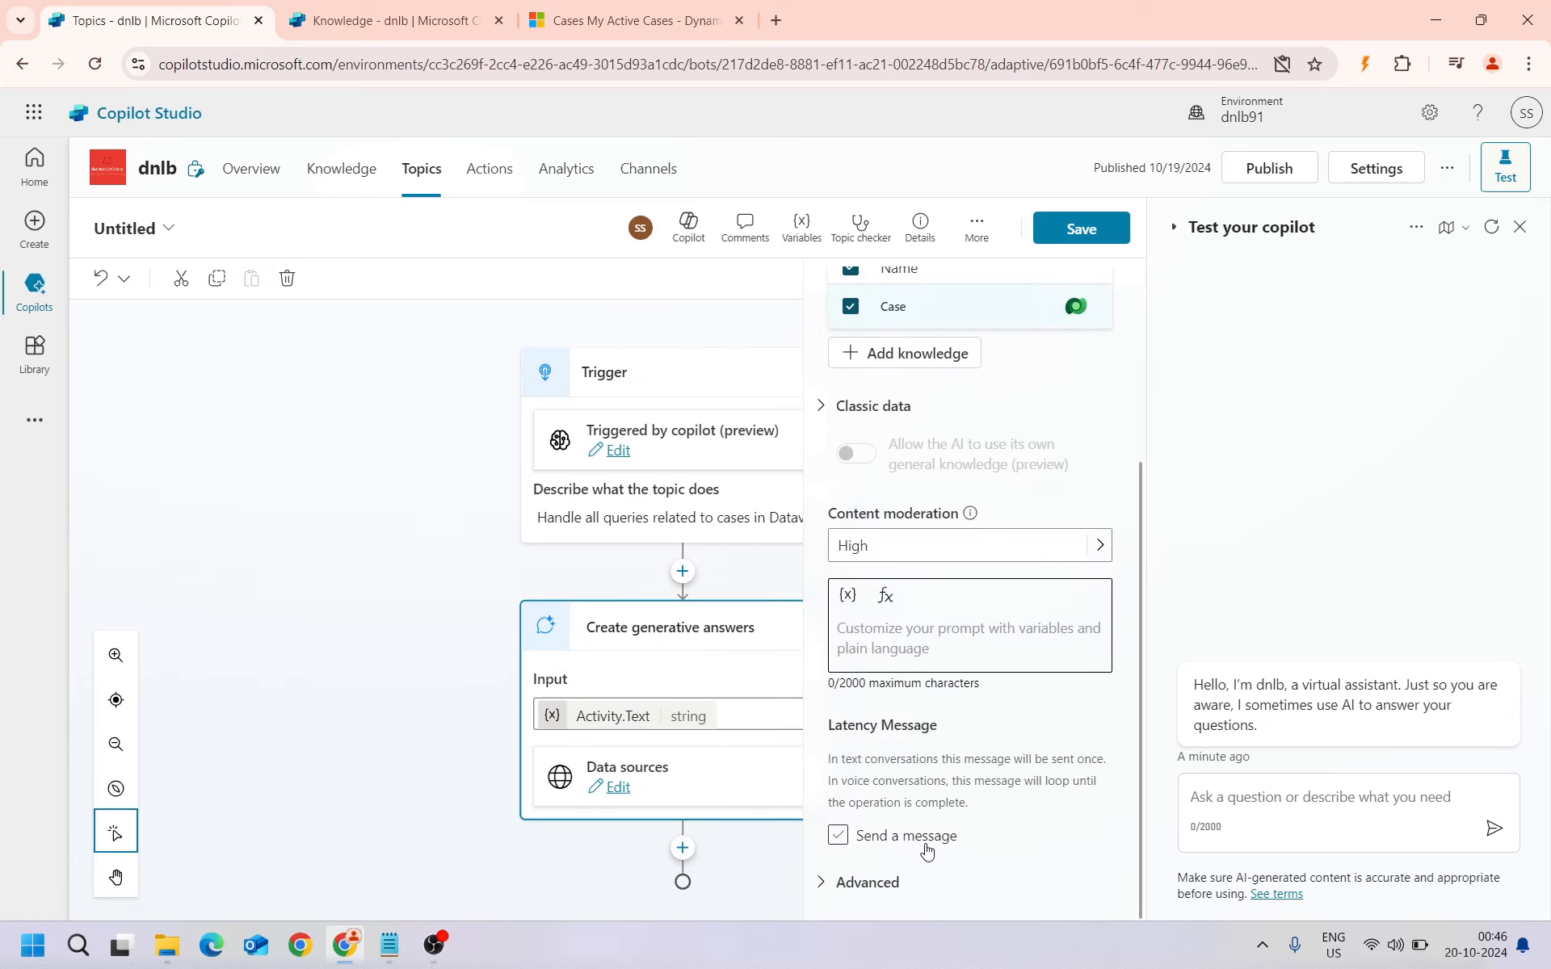
{"action": "left_click", "coordinate": [821, 881]}
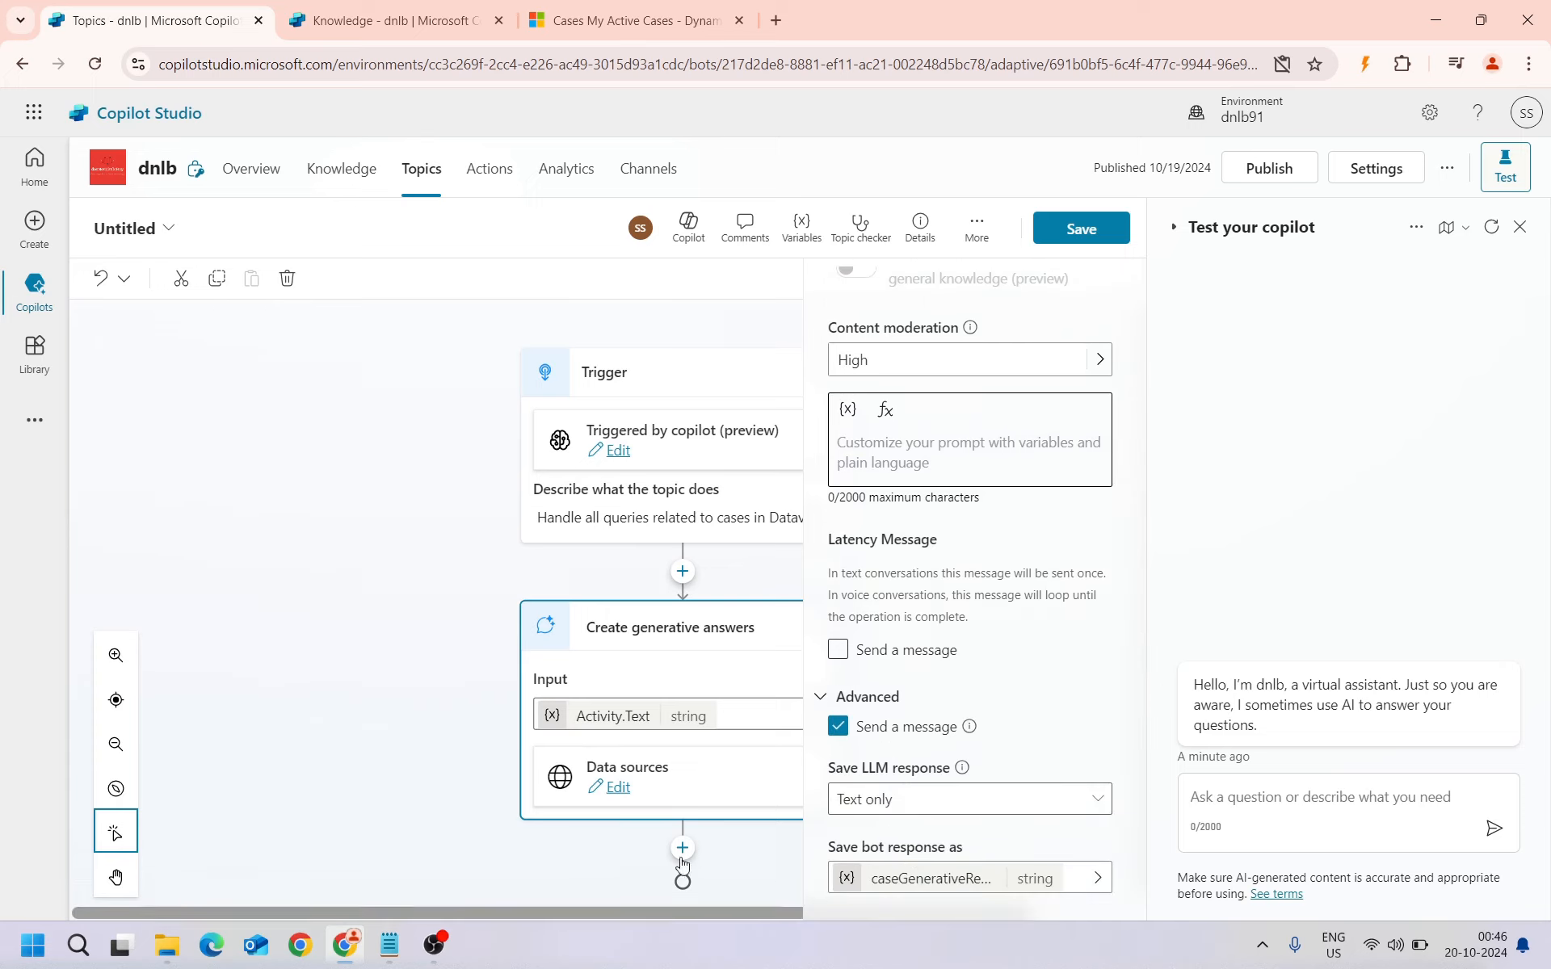
Add a message node after the generative answers node that sends the caseGenerativeResponse variable
{"action": "left_click", "coordinate": [683, 848]}
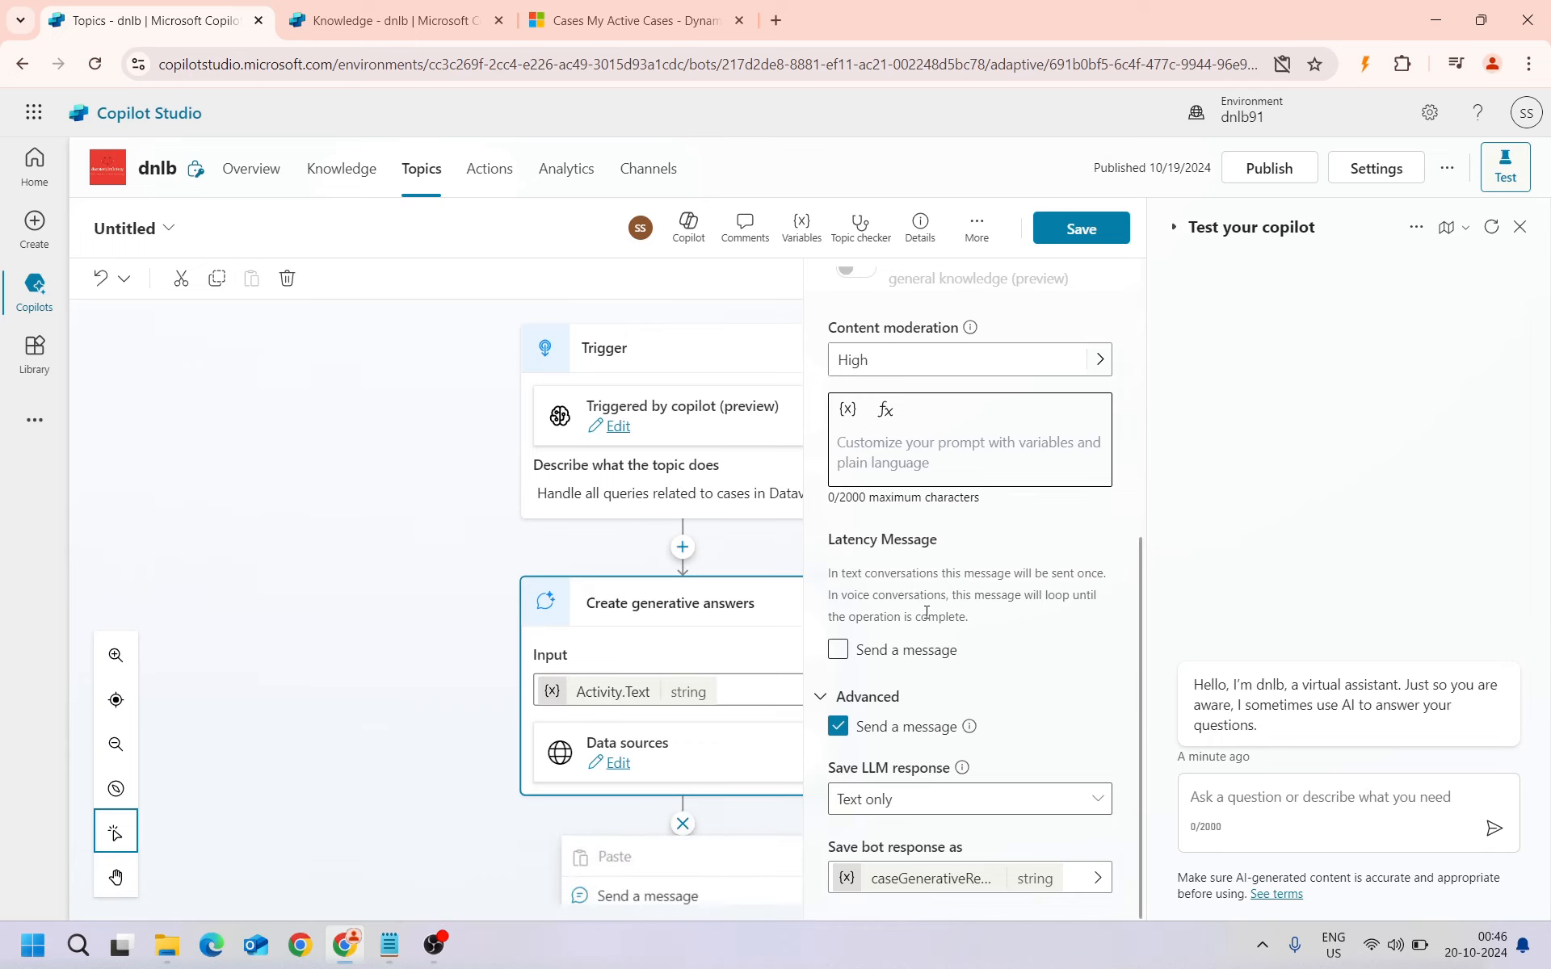
{"action": "scroll", "coordinate": [646, 566], "scroll_direction": "down", "scroll_amount": 3}
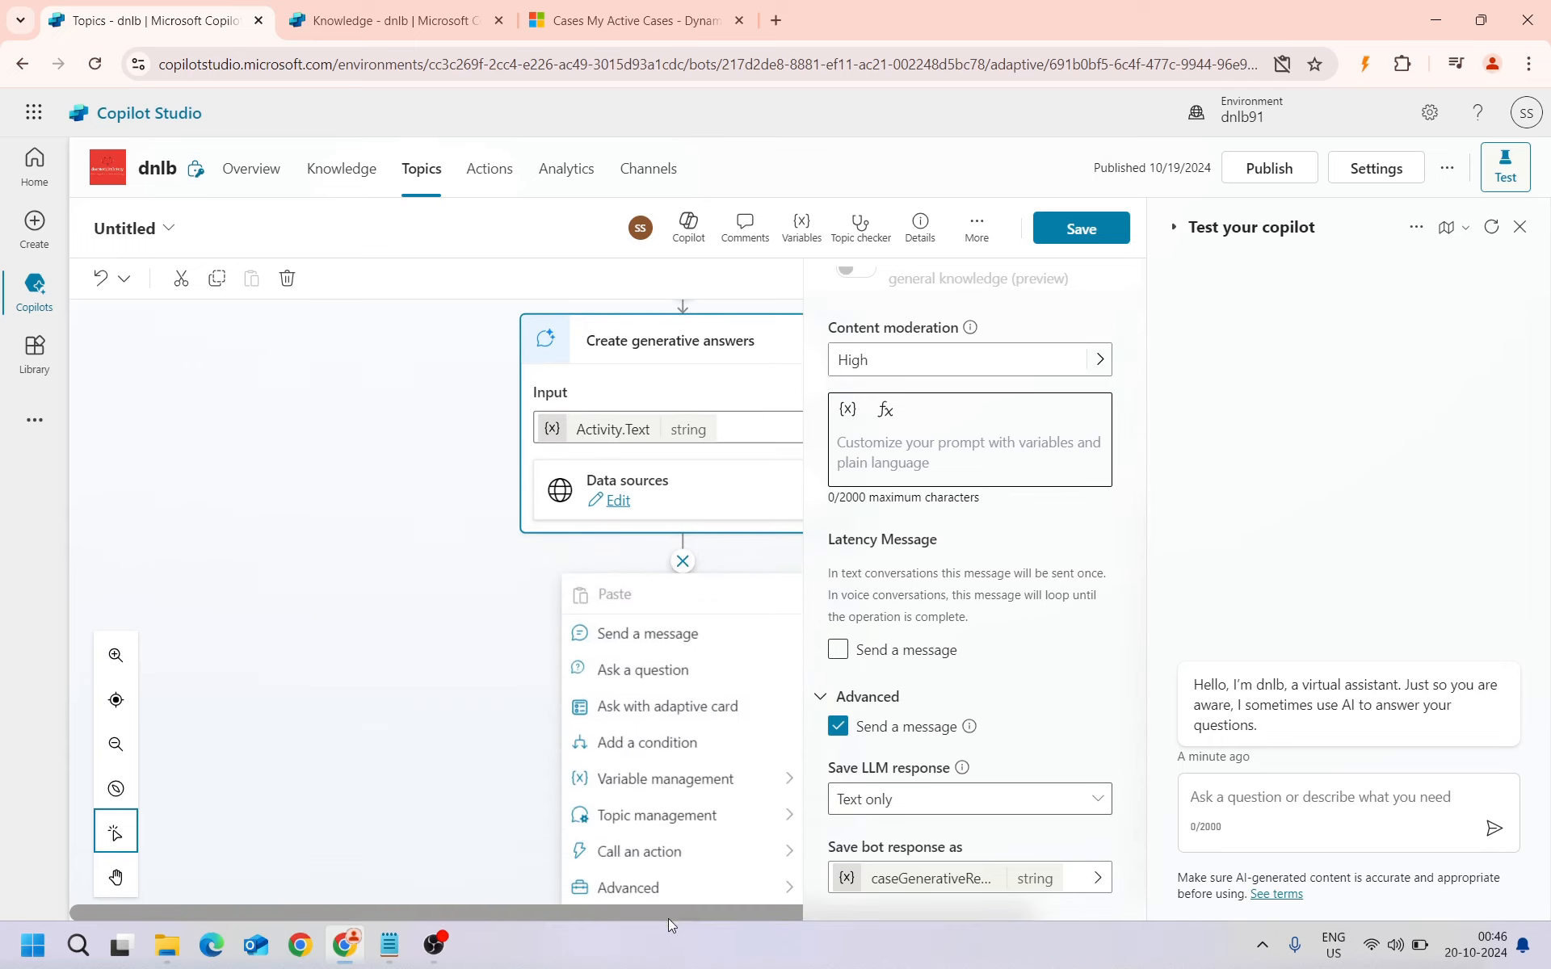
{"action": "left_click", "coordinate": [682, 637]}
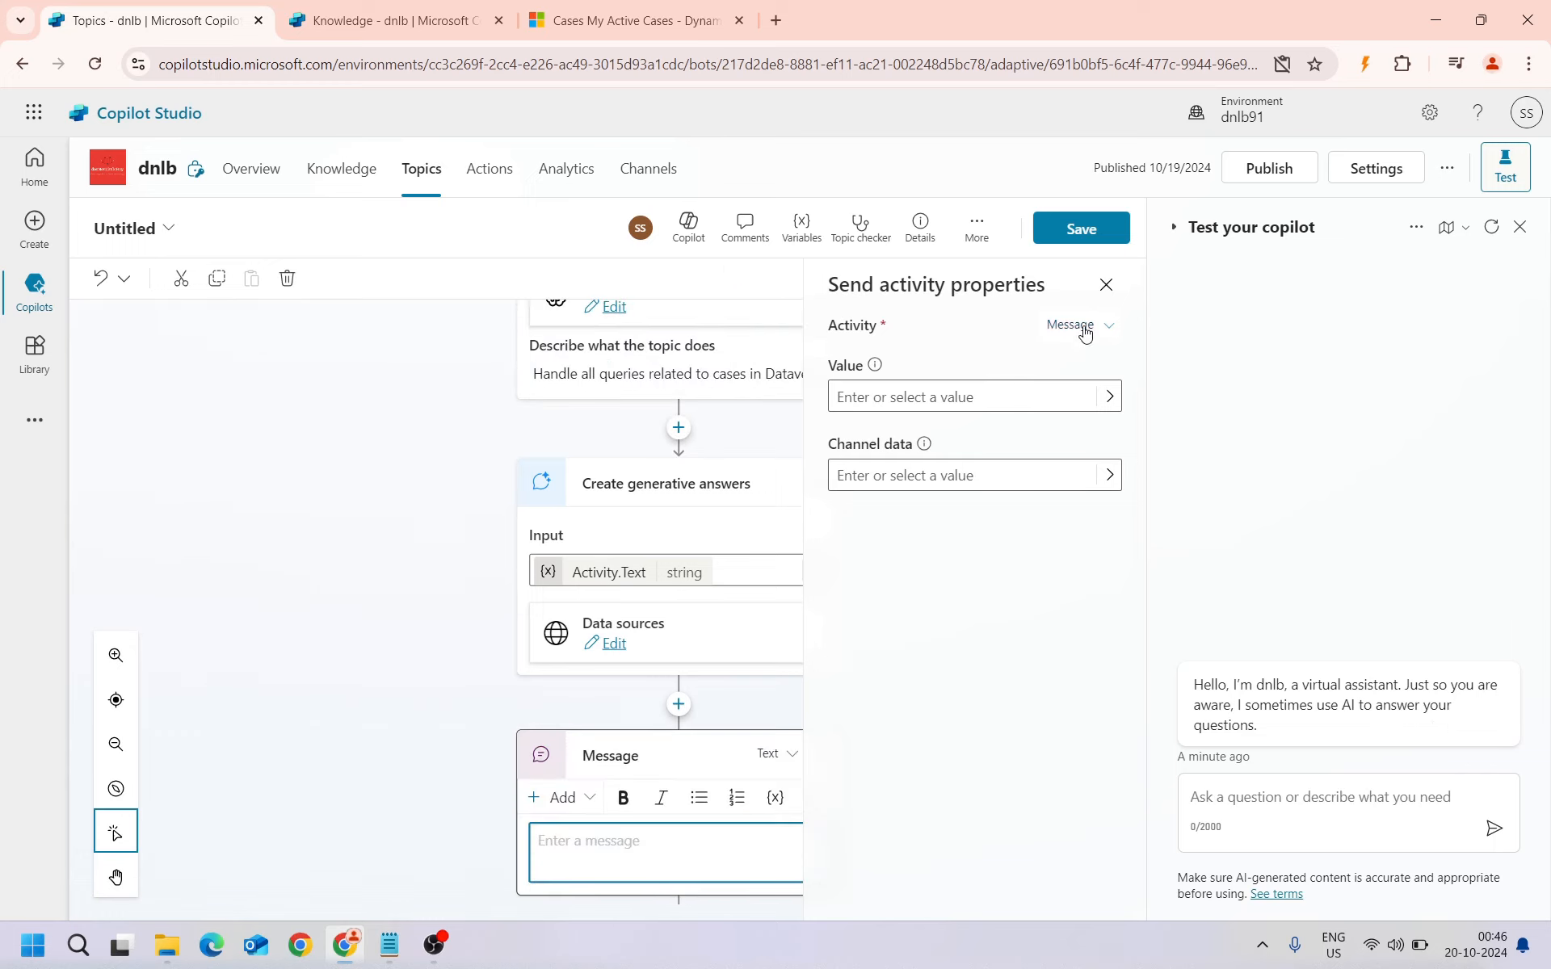
{"action": "left_click", "coordinate": [1106, 286]}
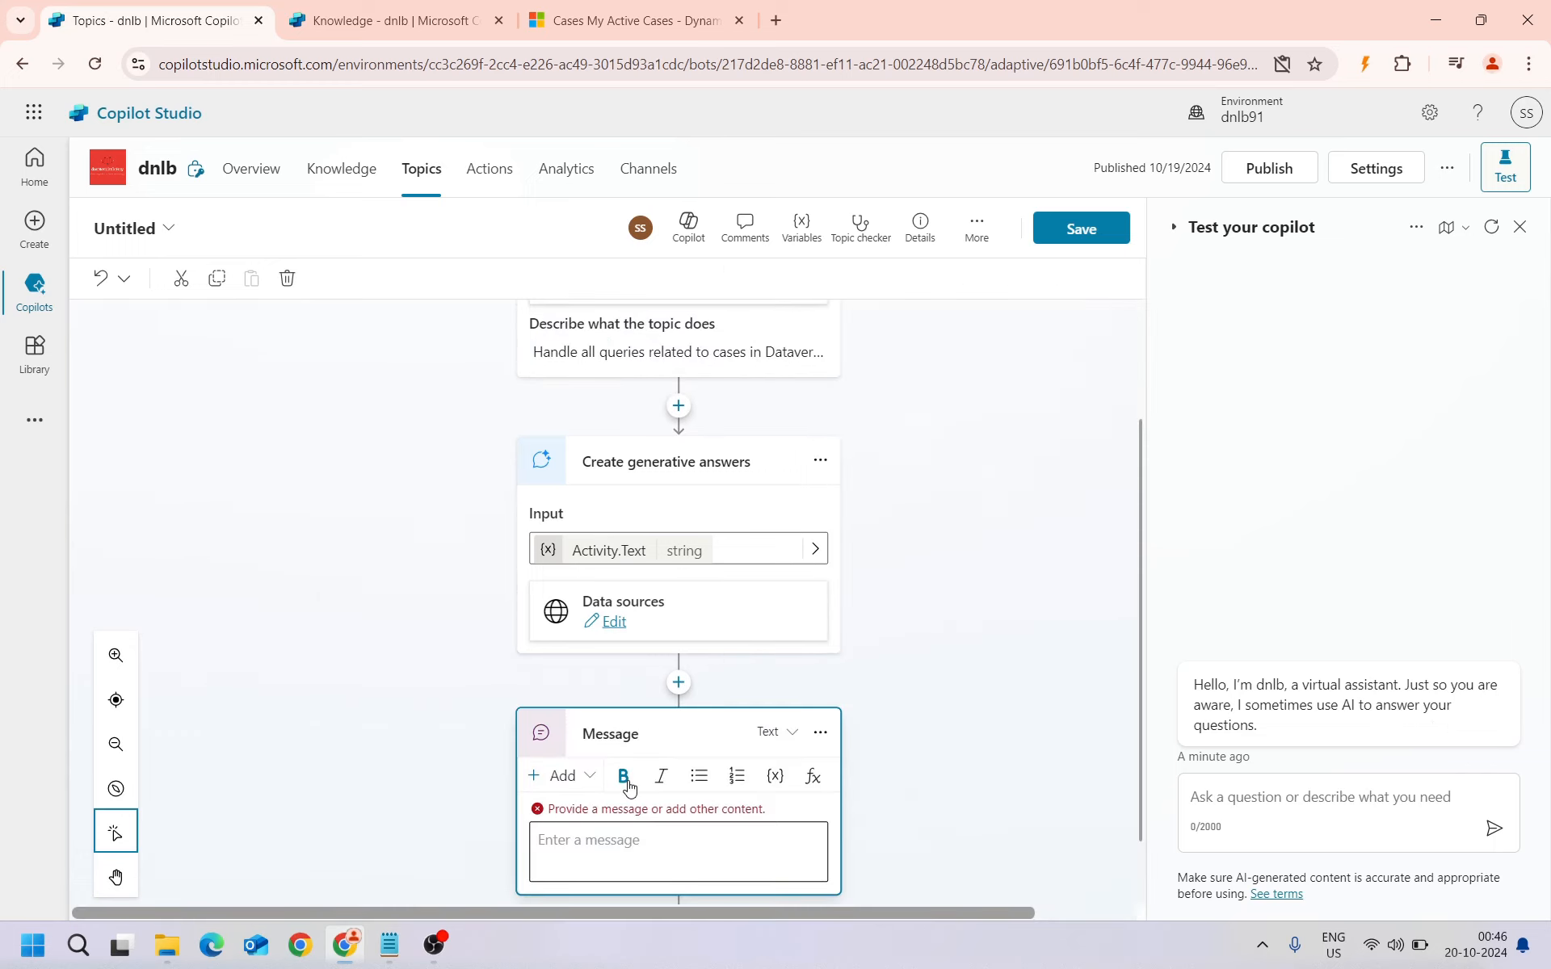
{"action": "left_click", "coordinate": [775, 777]}
{"action": "left_click", "coordinate": [965, 899]}
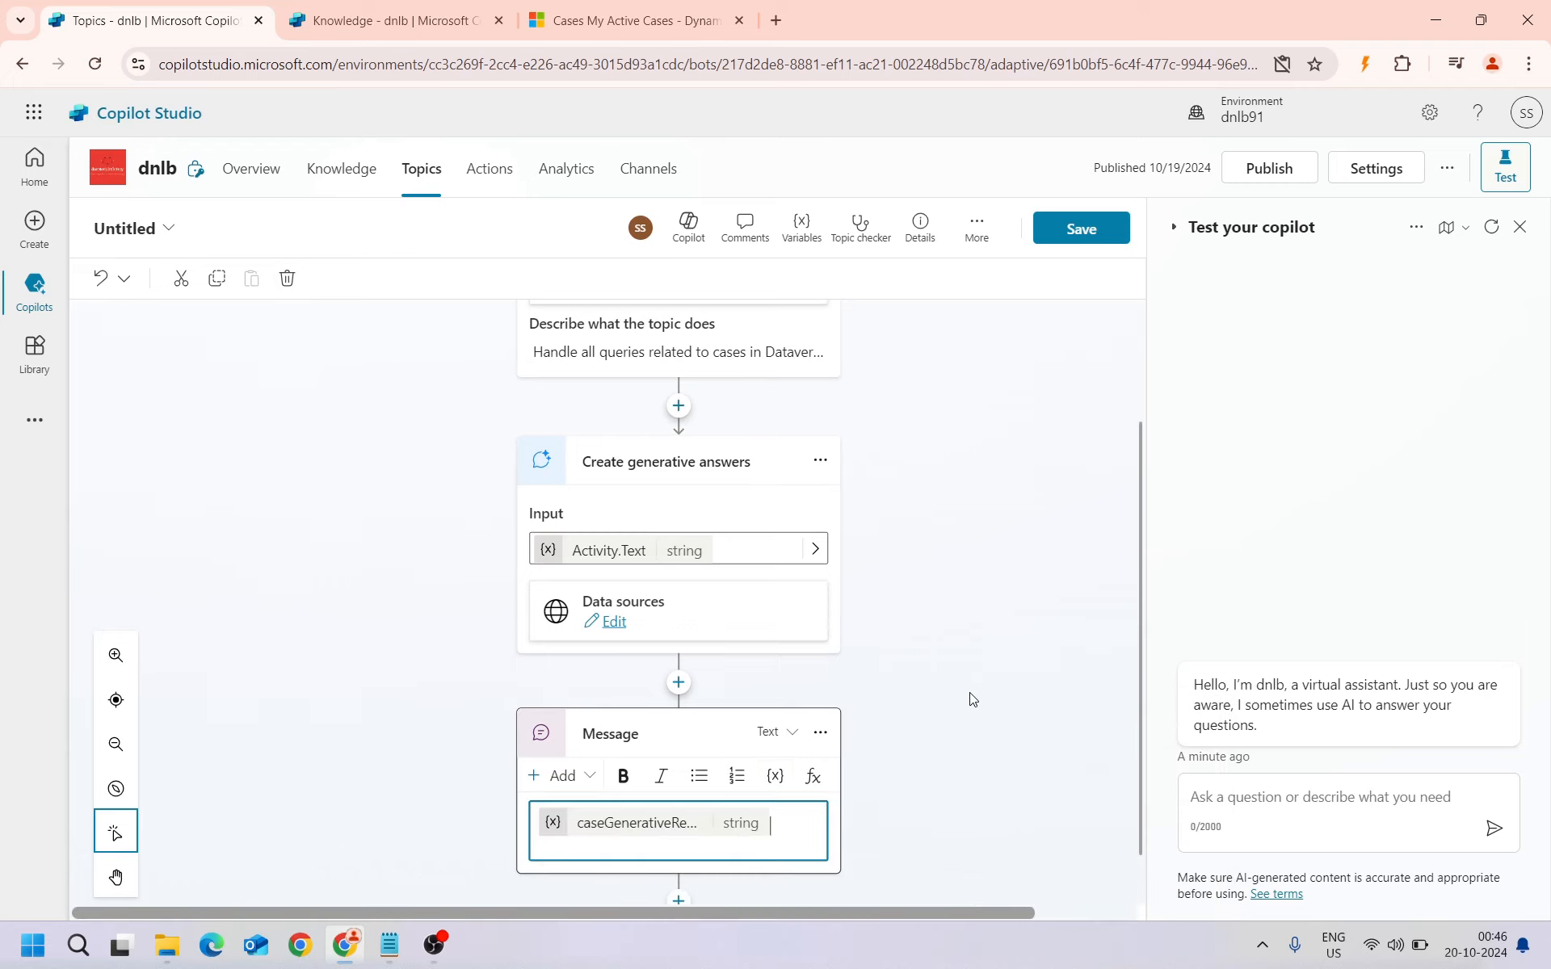
Add an End current topic node after the message node and save the topic
{"action": "scroll", "coordinate": [979, 686], "scroll_direction": "down", "scroll_amount": 1}
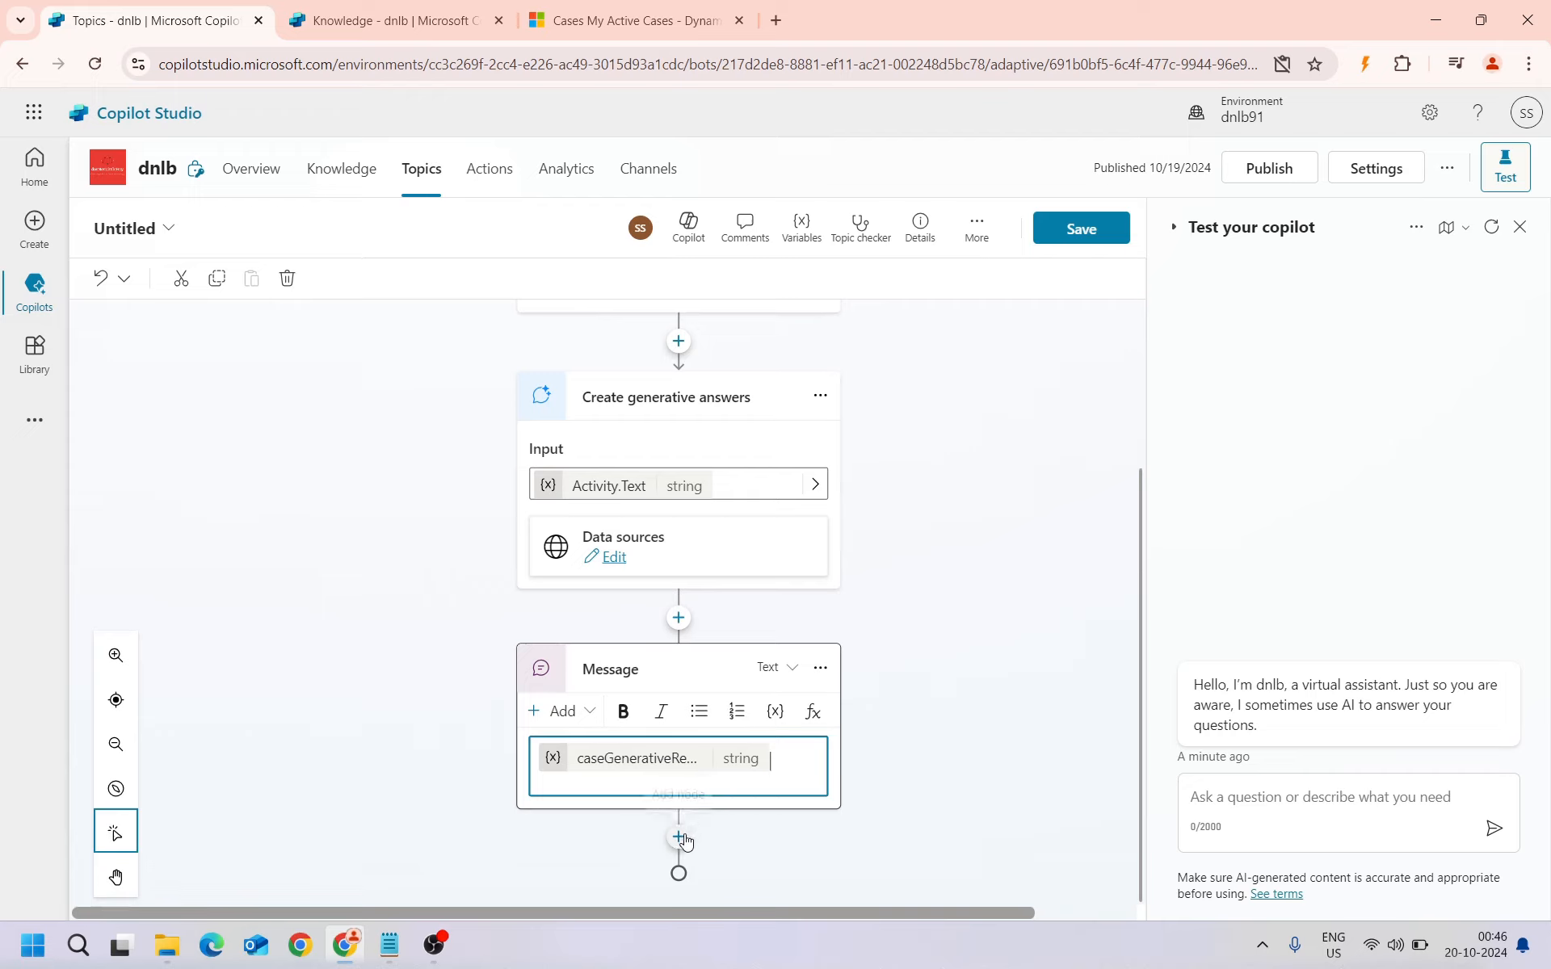
{"action": "scroll", "coordinate": [566, 647], "scroll_direction": "up", "scroll_amount": 2}
{"action": "scroll", "coordinate": [568, 681], "scroll_direction": "down", "scroll_amount": 2}
{"action": "scroll", "coordinate": [702, 727], "scroll_direction": "up", "scroll_amount": 3}
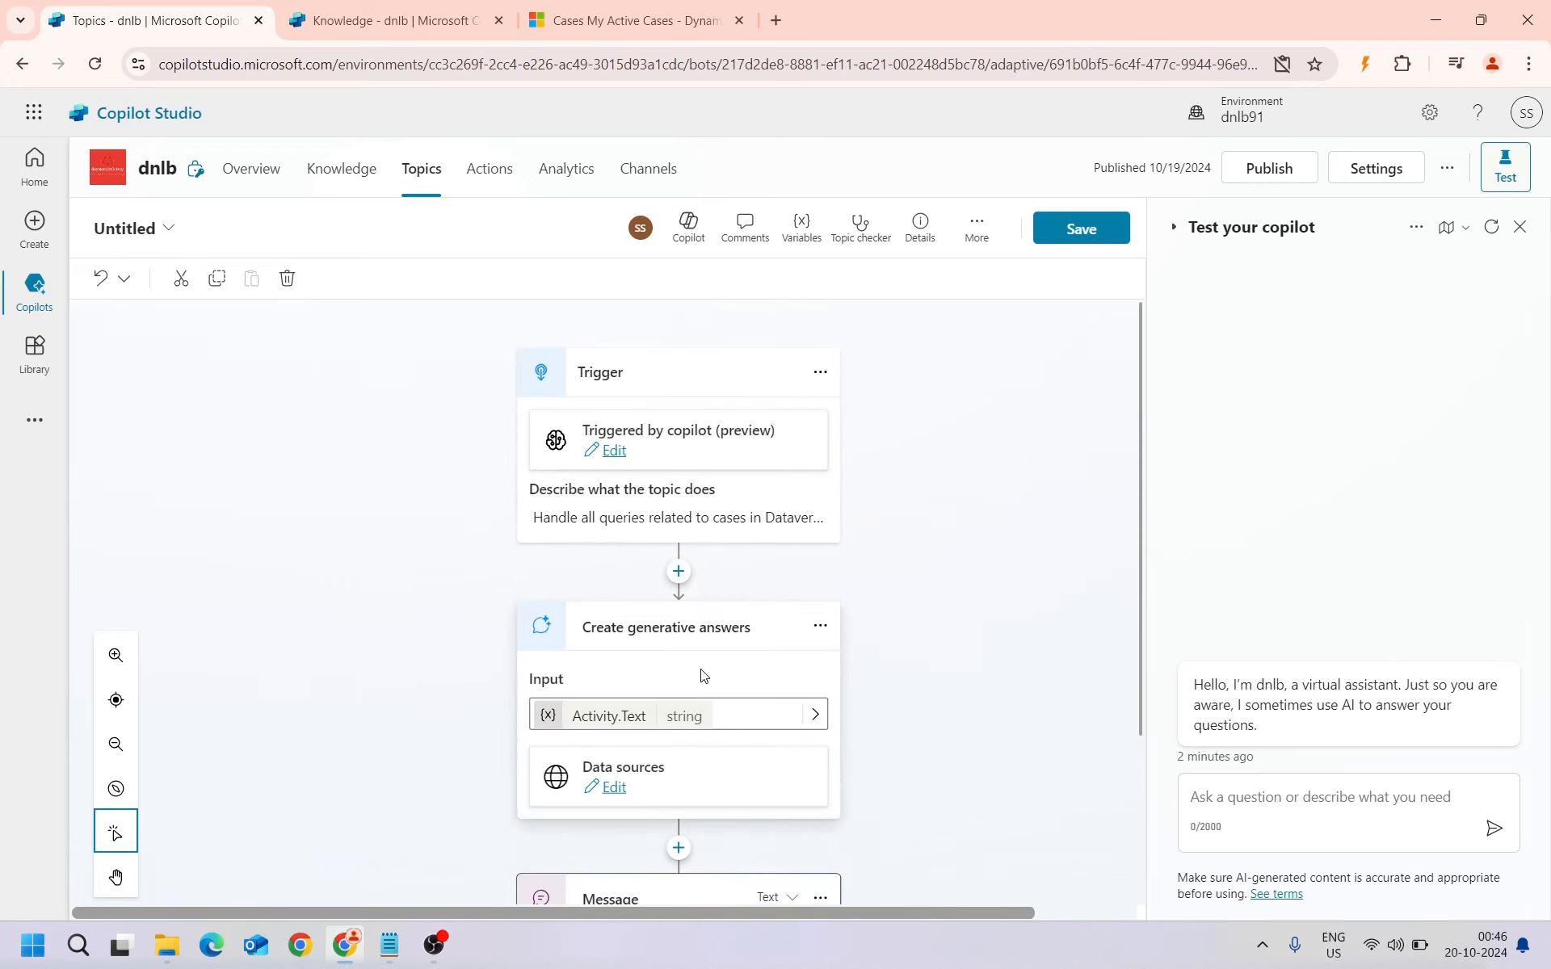
{"action": "scroll", "coordinate": [702, 677], "scroll_direction": "down", "scroll_amount": 3}
{"action": "left_click", "coordinate": [679, 841]}
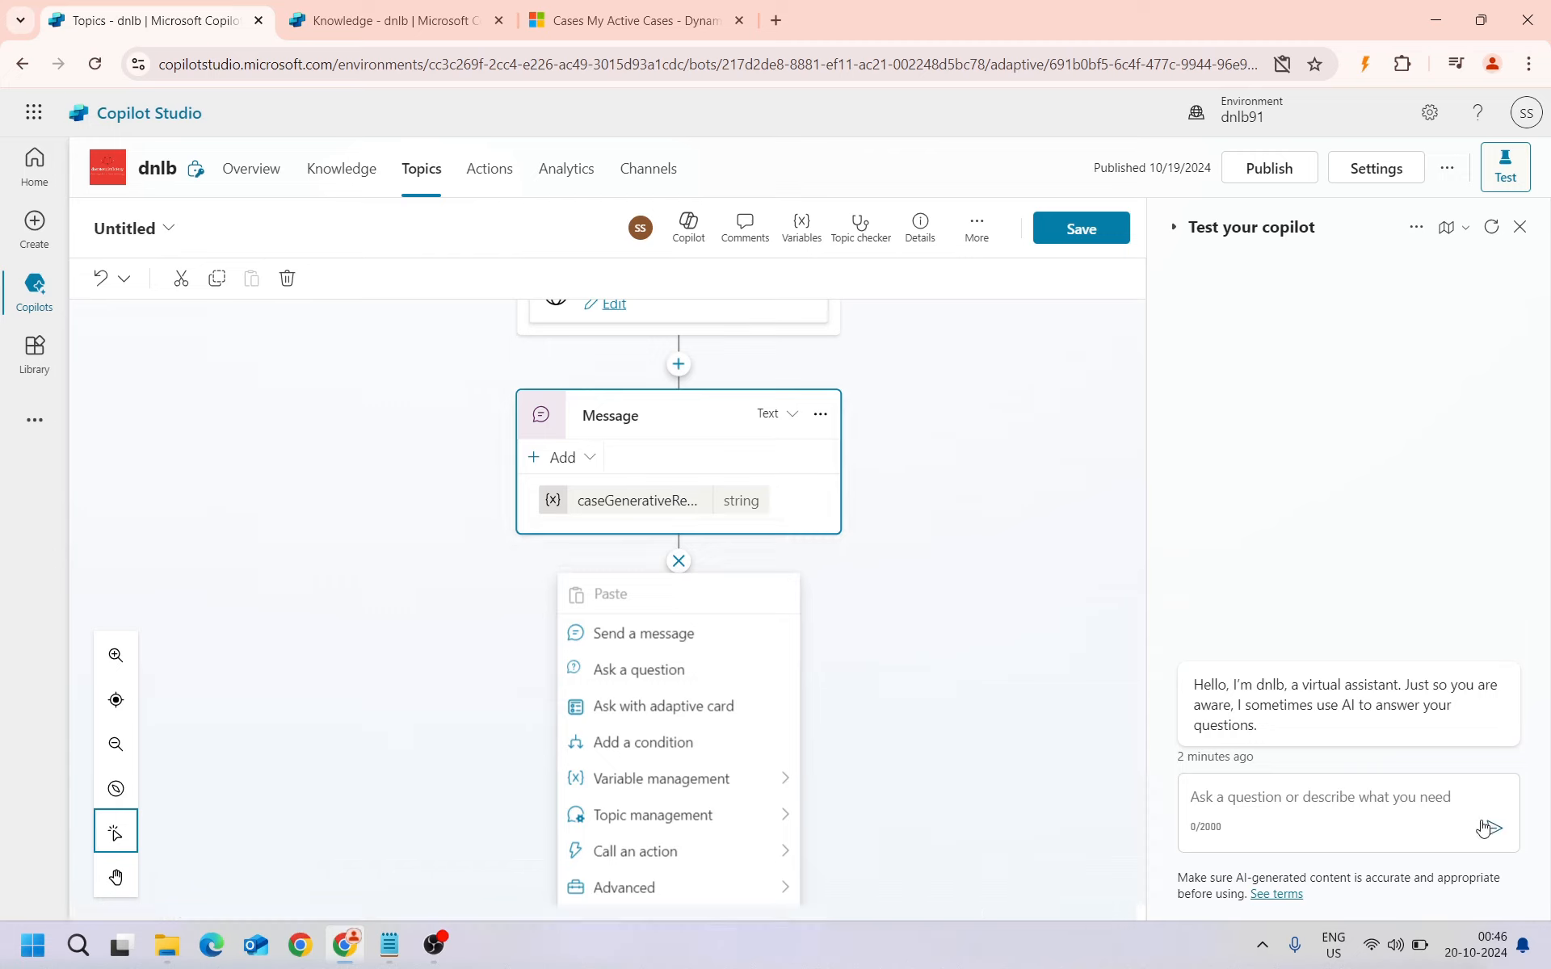
{"action": "mouse_move", "coordinate": [782, 818]}
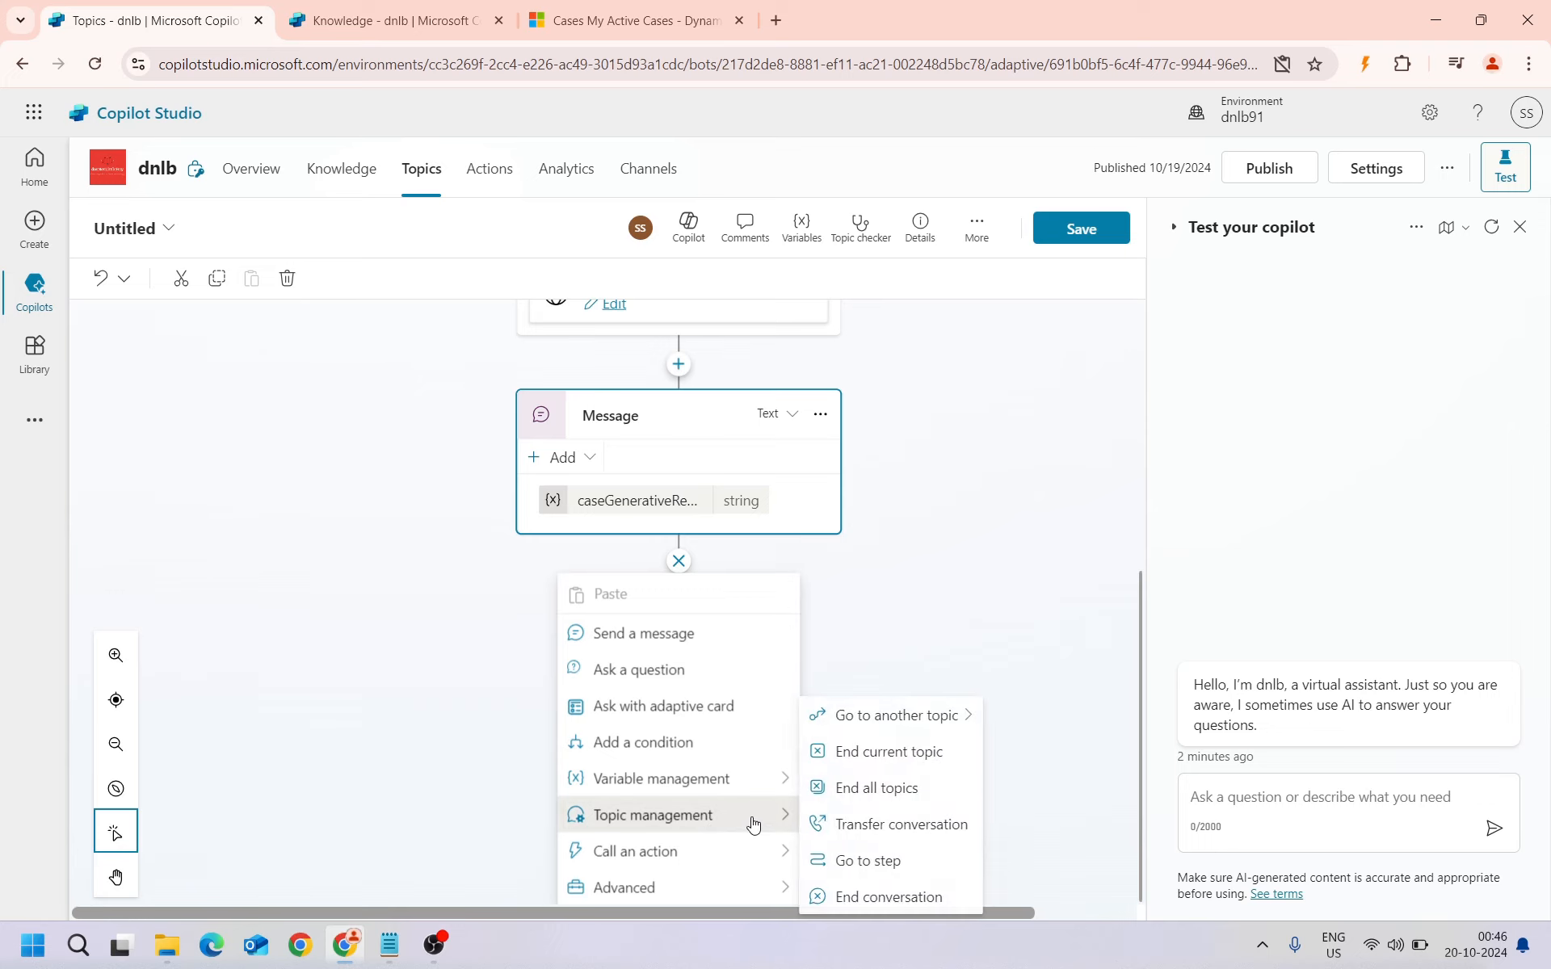
{"action": "left_click", "coordinate": [915, 753]}
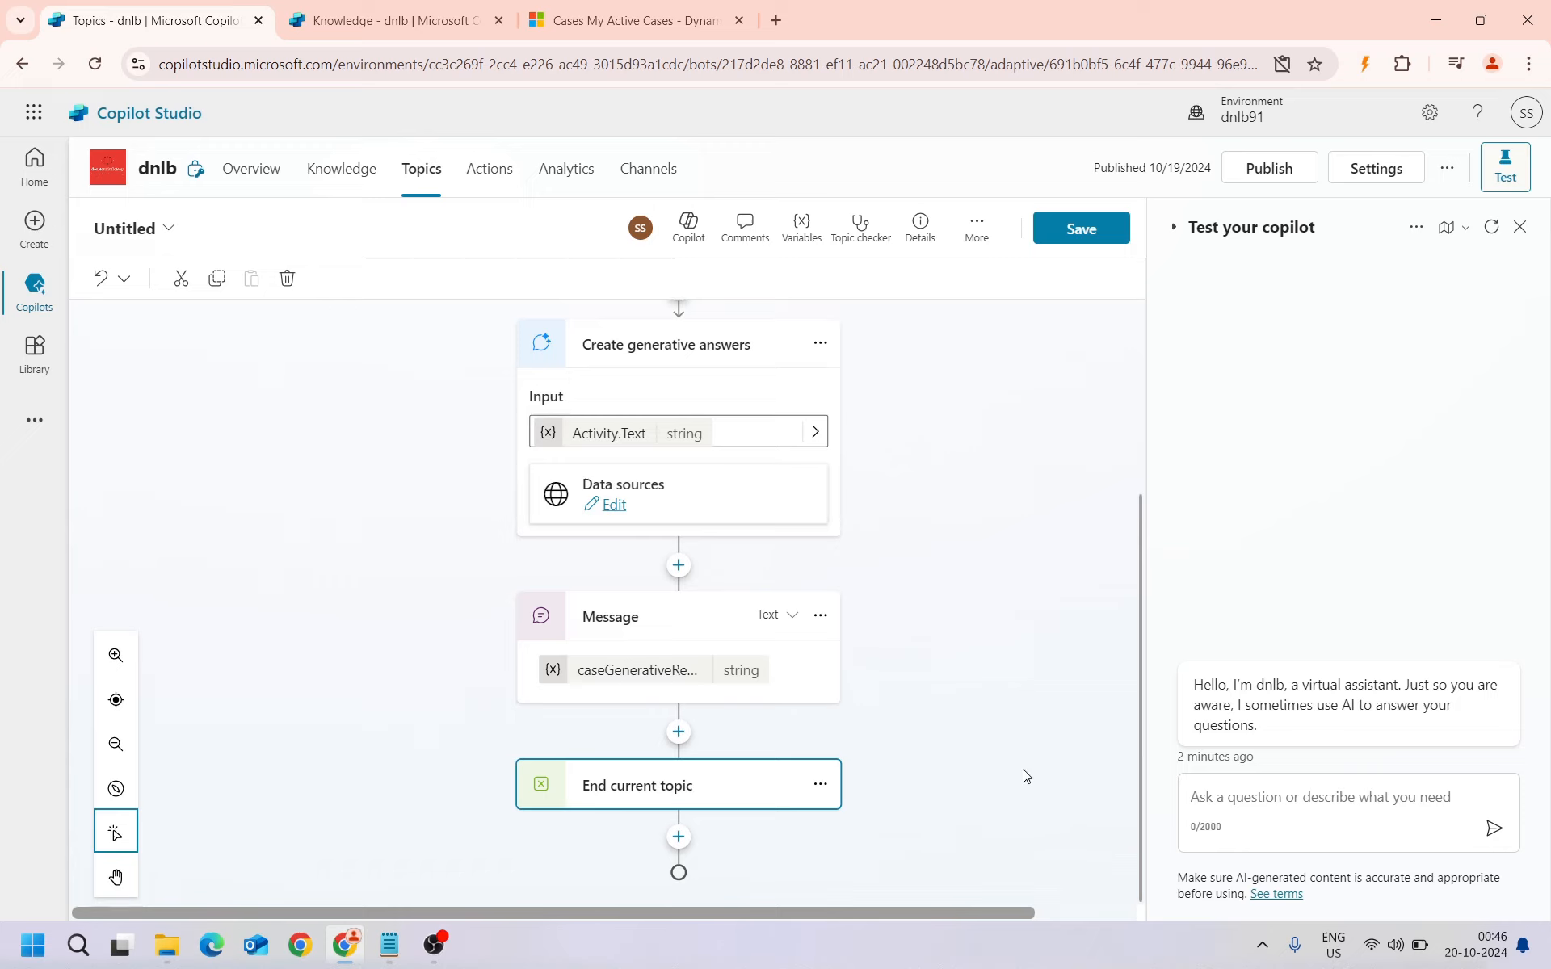
{"action": "scroll", "coordinate": [958, 742], "scroll_direction": "up", "scroll_amount": 4}
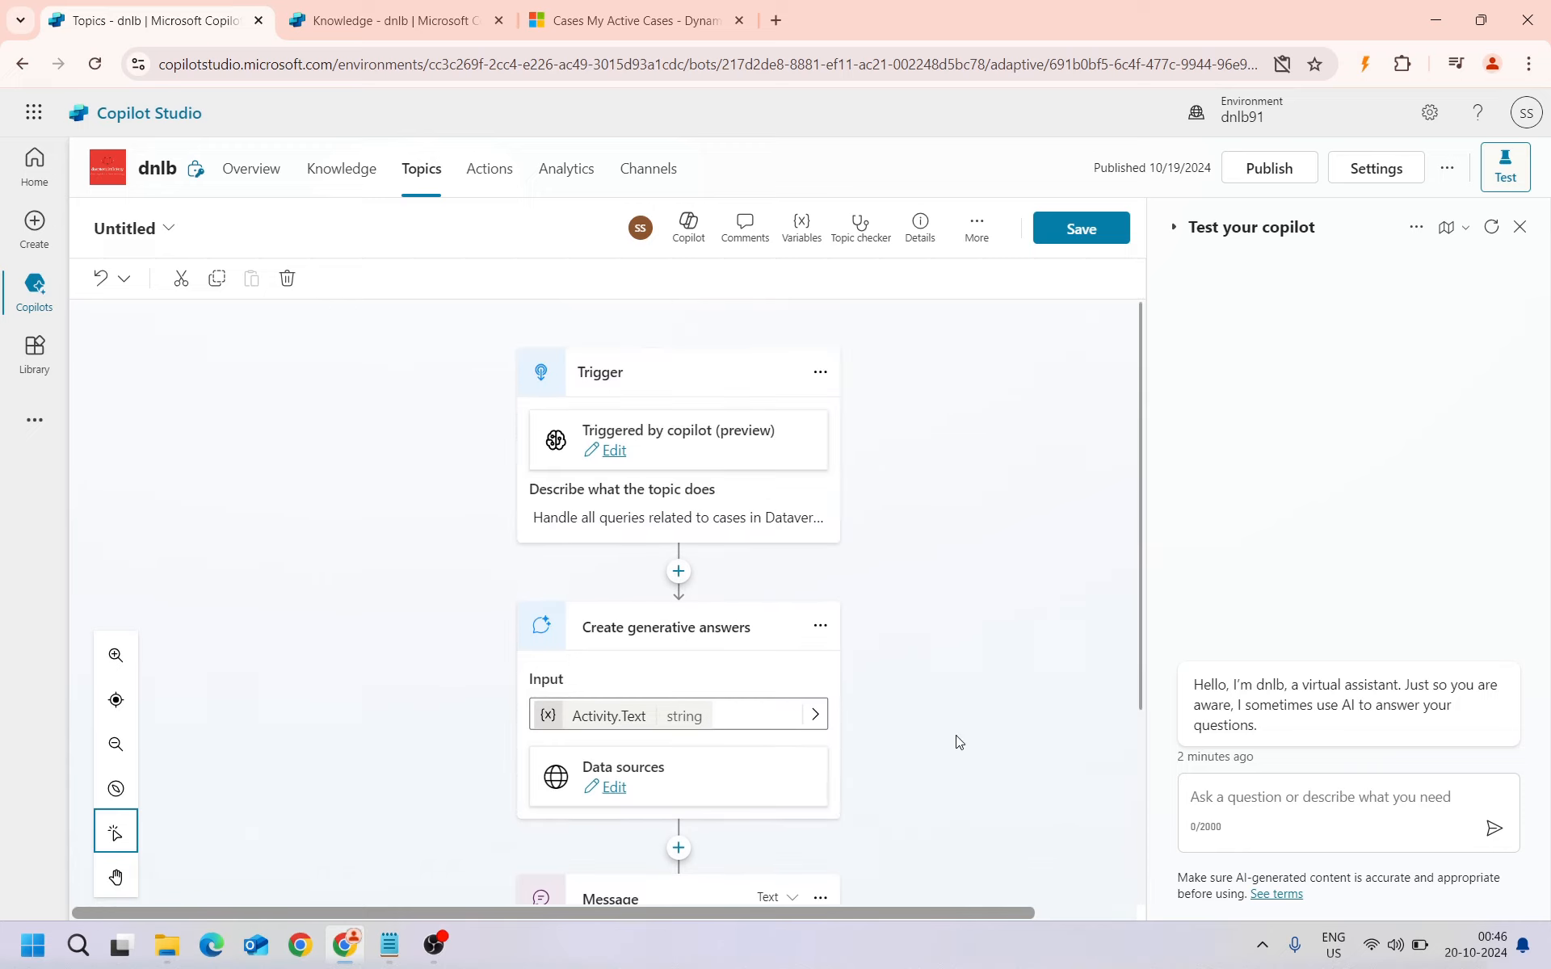
{"action": "scroll", "coordinate": [956, 739], "scroll_direction": "down", "scroll_amount": 4}
{"action": "scroll", "coordinate": [956, 739], "scroll_direction": "up", "scroll_amount": 3}
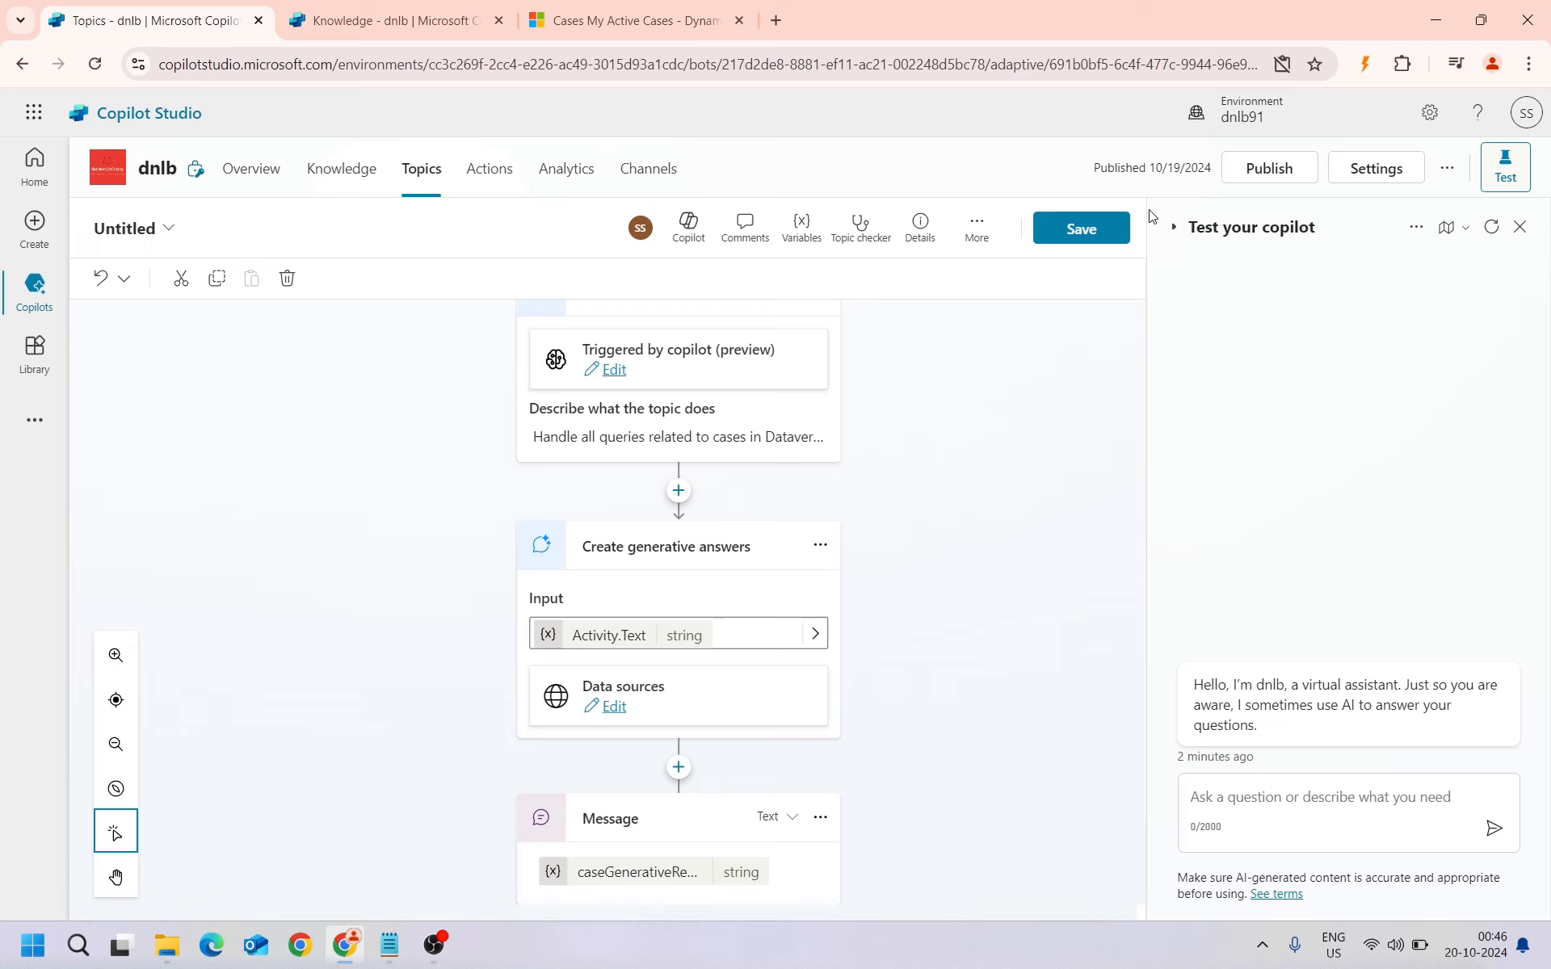
{"action": "left_click", "coordinate": [1058, 232]}
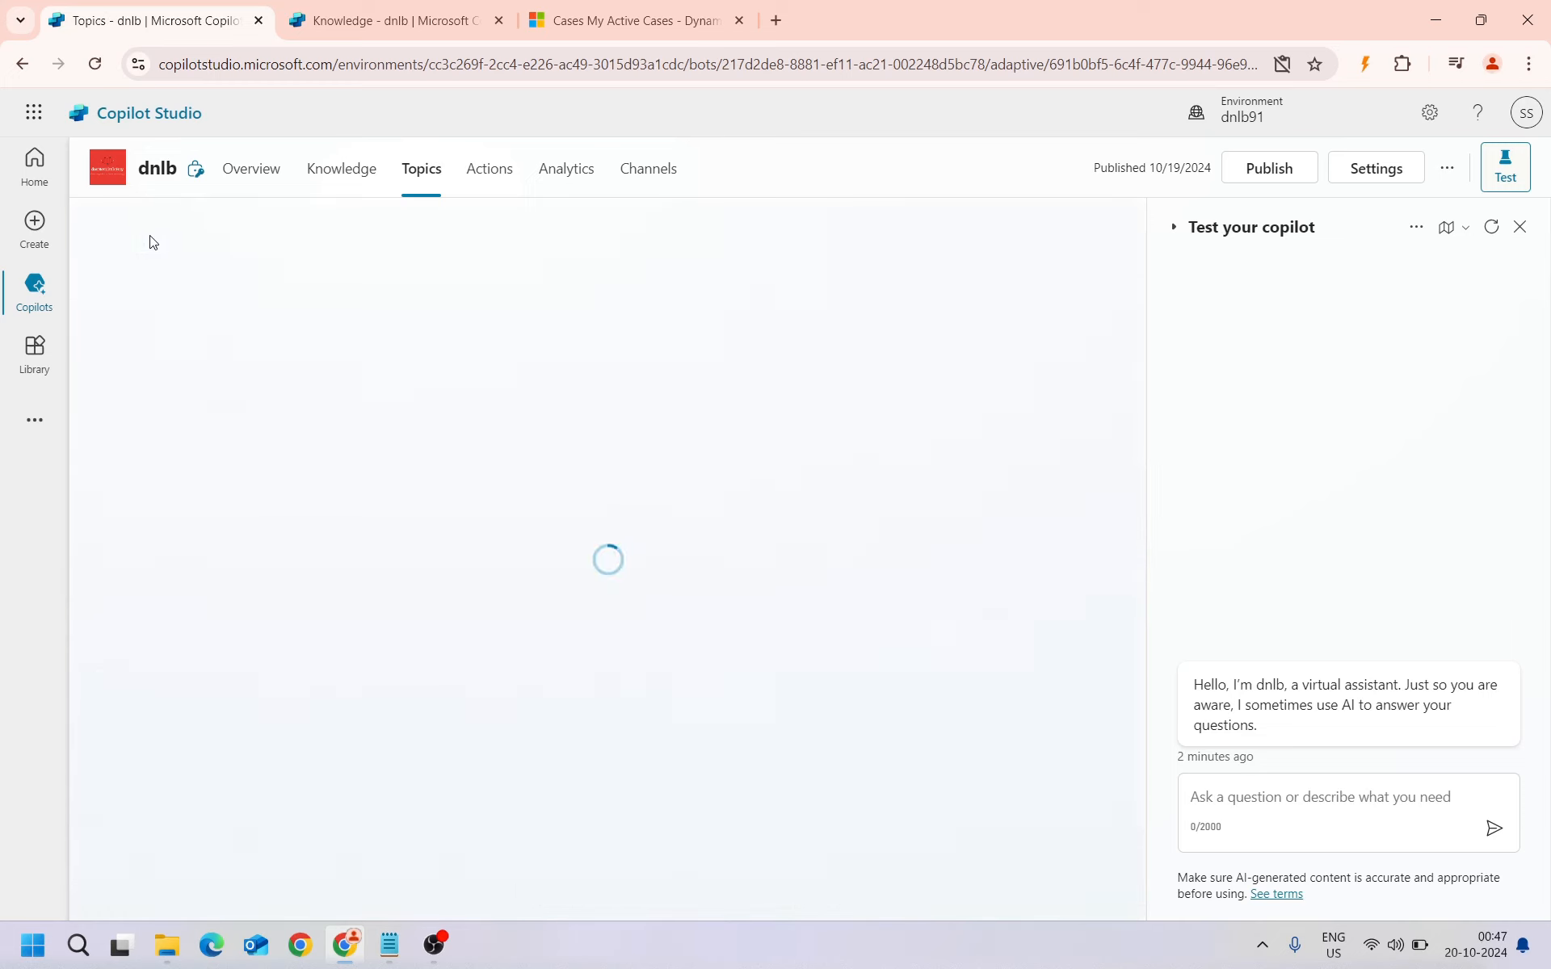
Rename the topic as Case Related Queries and save it
{"action": "left_click", "coordinate": [149, 275]}
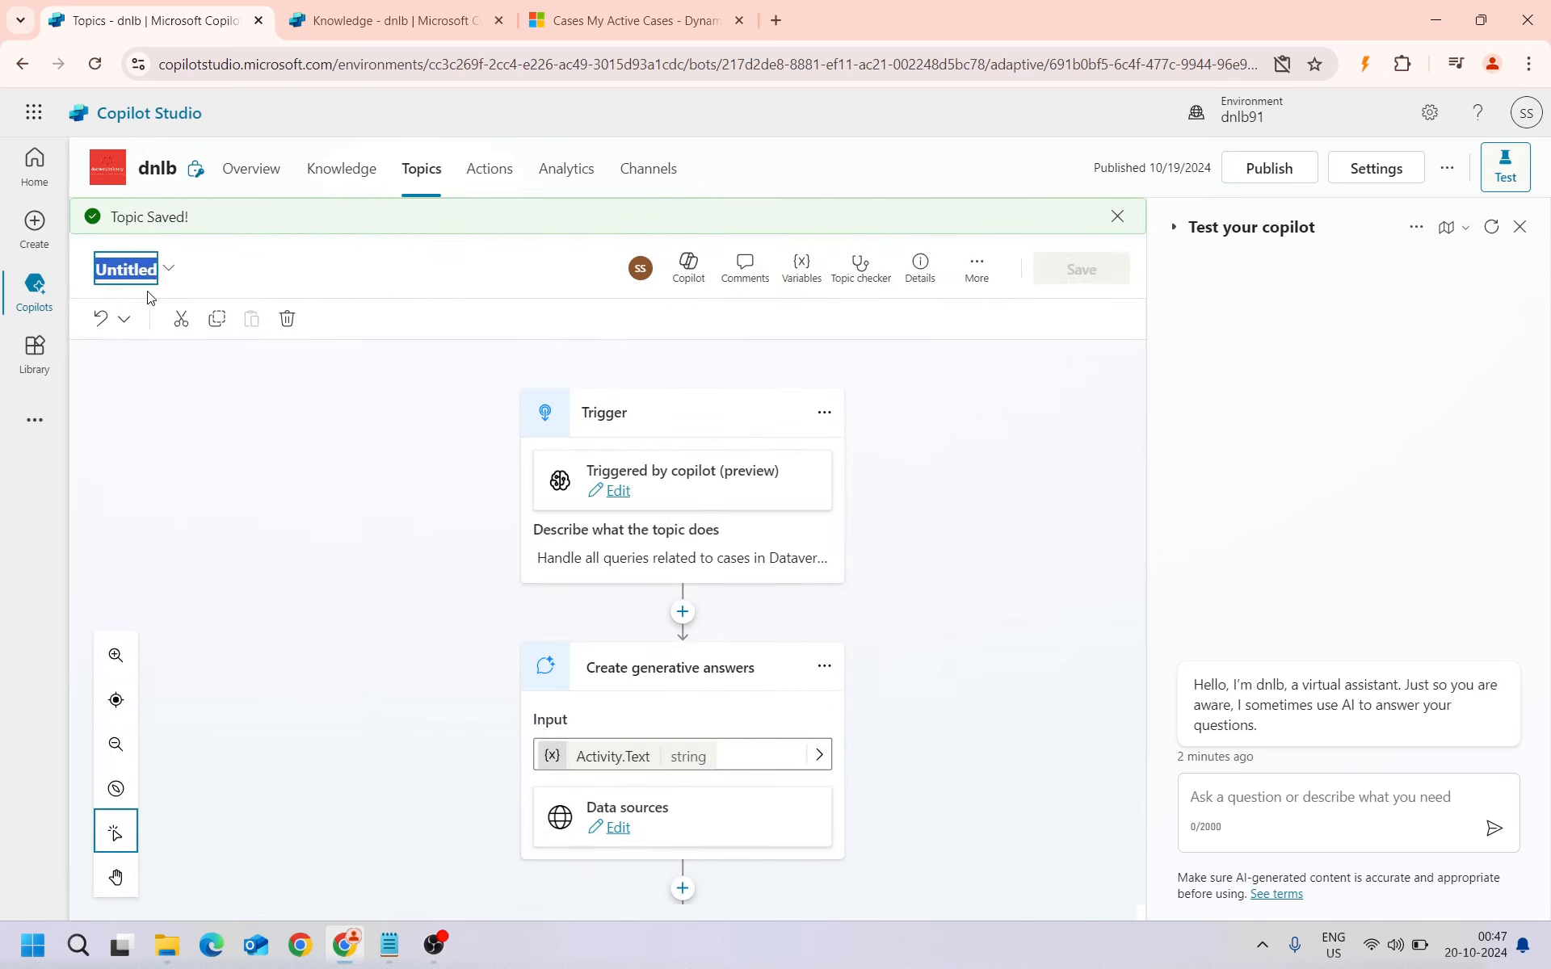
{"action": "type", "text": "Case R"}
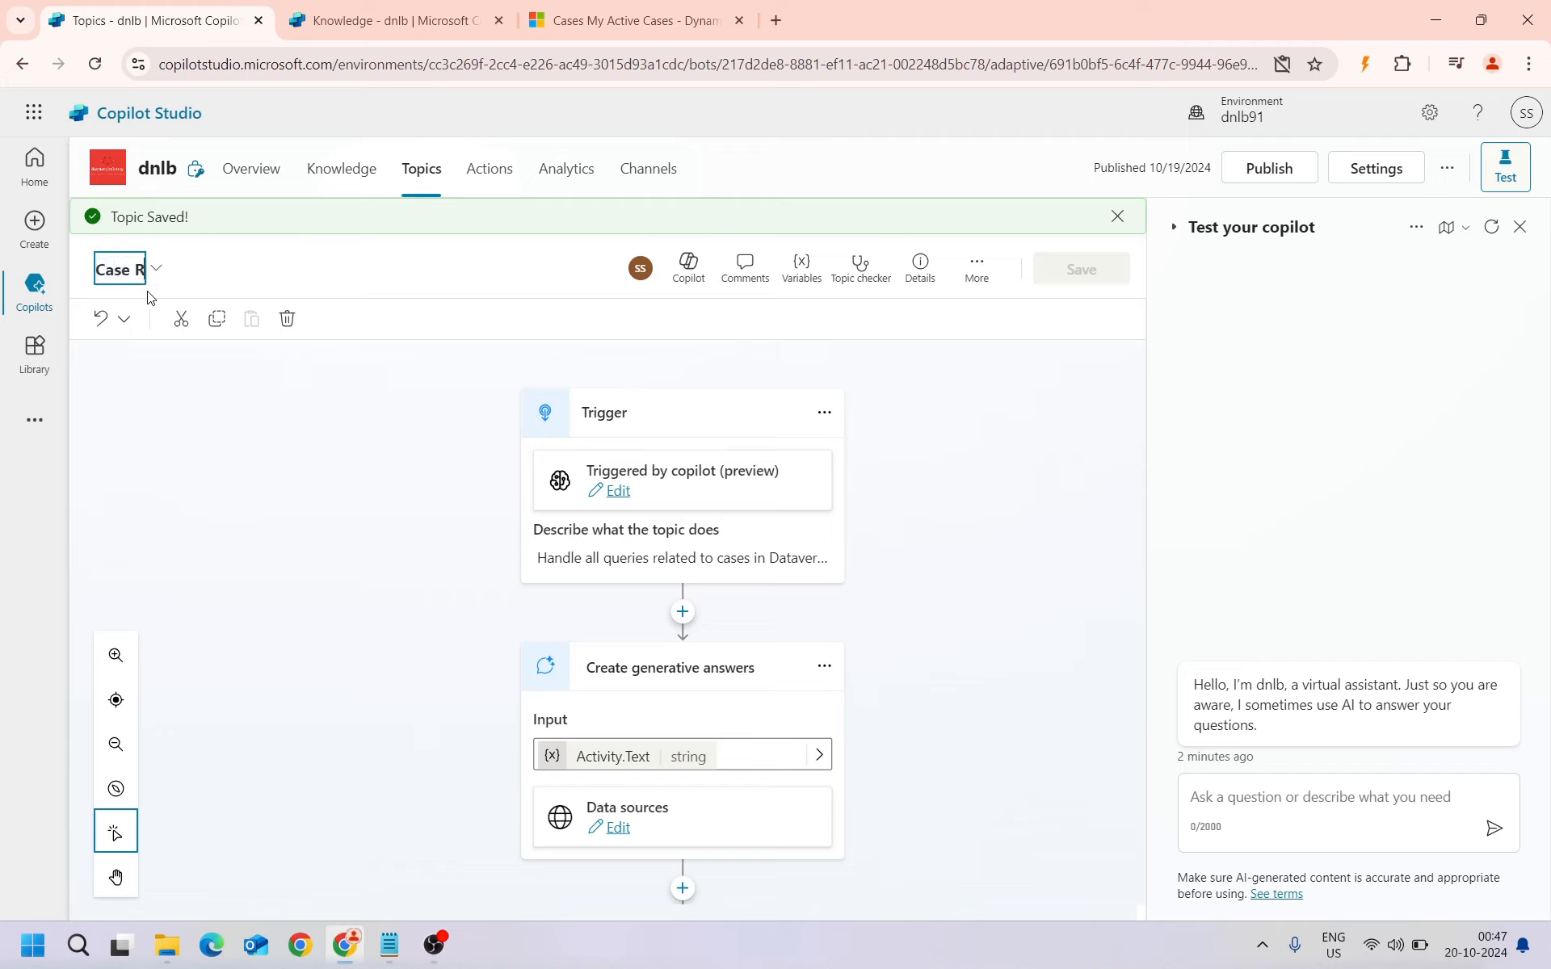
{"action": "type", "text": "elated Queries"}
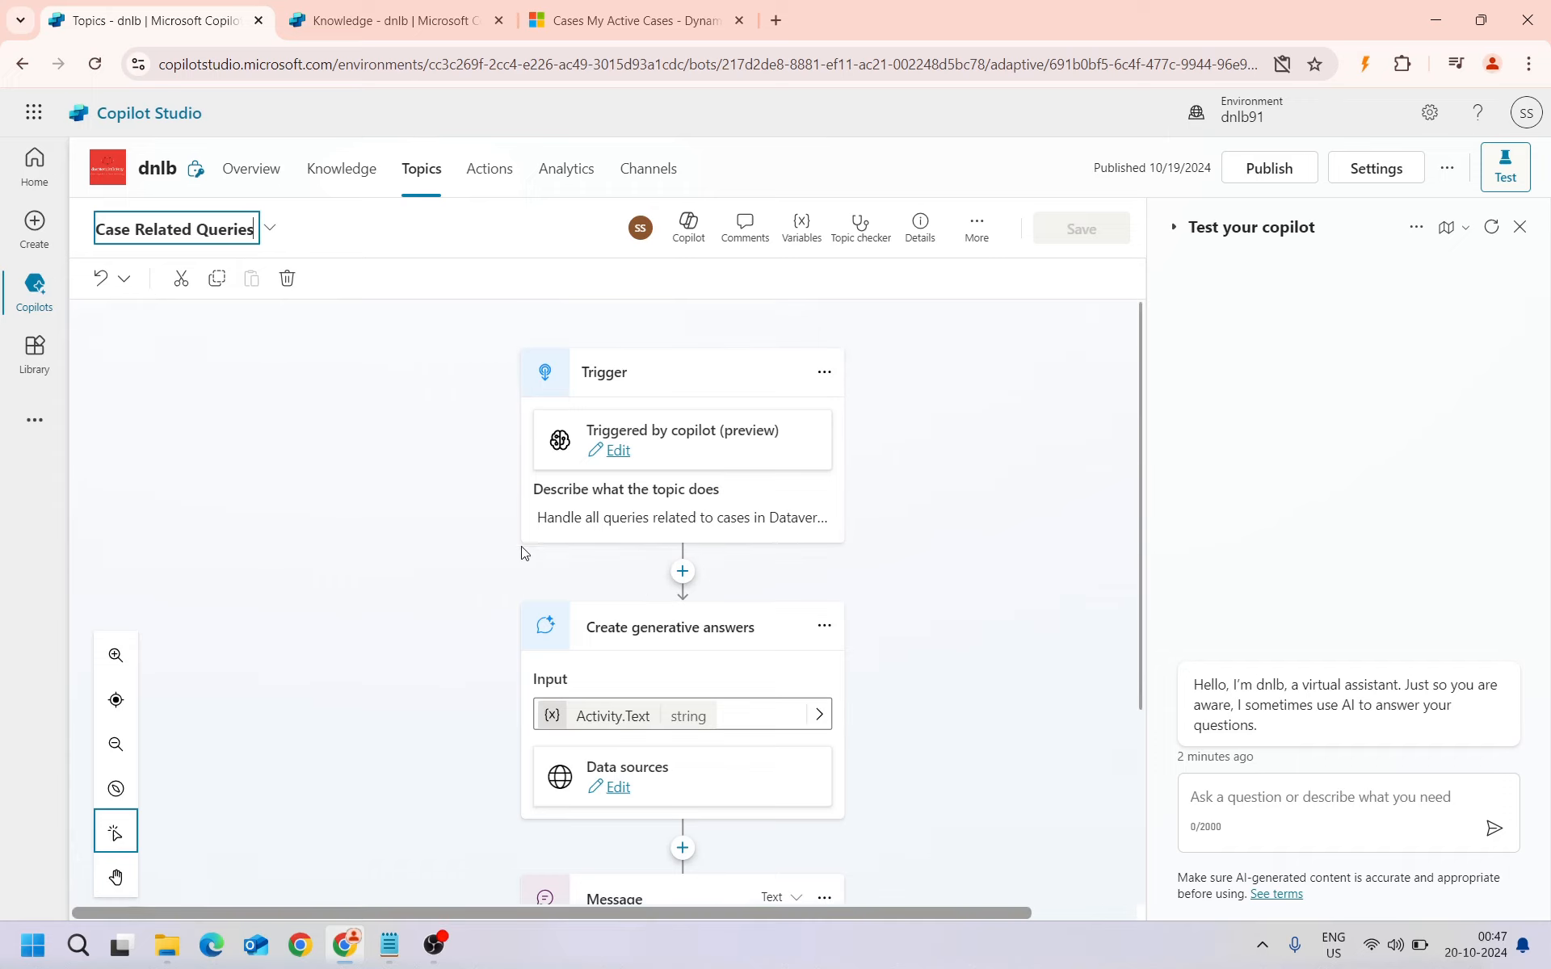
{"action": "left_click", "coordinate": [558, 504]}
{"action": "left_click", "coordinate": [1100, 241]}
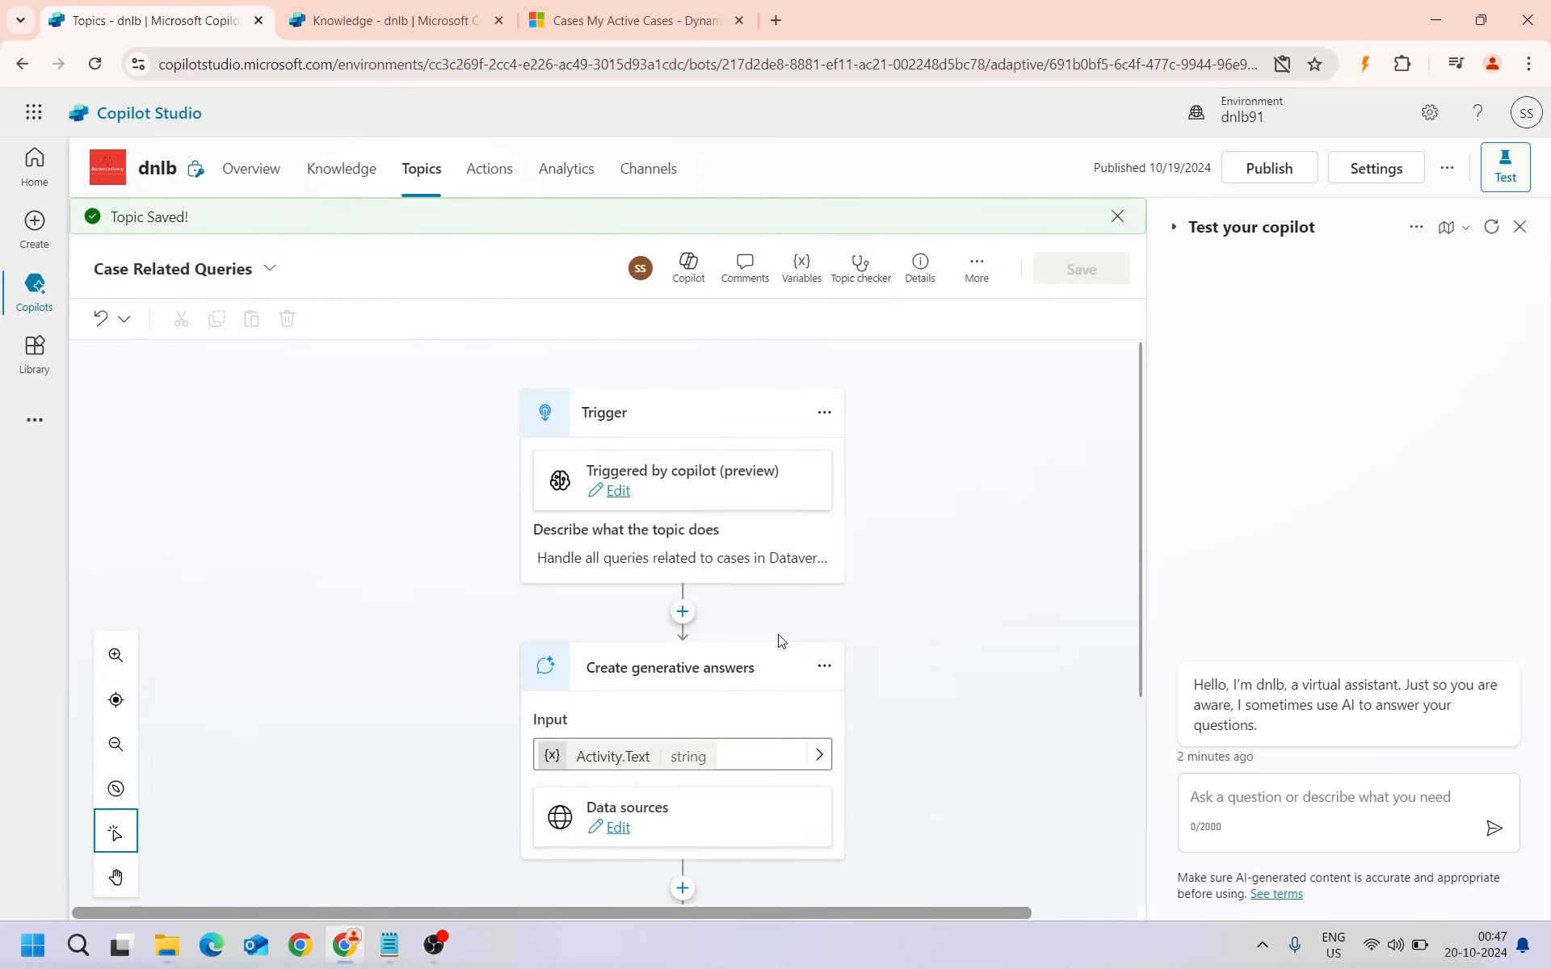
Restart the copilot's test conversation and switch to Dynamics 365 to display the All Cases view
{"action": "scroll", "coordinate": [825, 607], "scroll_direction": "down", "scroll_amount": 2}
{"action": "scroll", "coordinate": [946, 635], "scroll_direction": "up", "scroll_amount": 2}
{"action": "left_click", "coordinate": [1491, 227]}
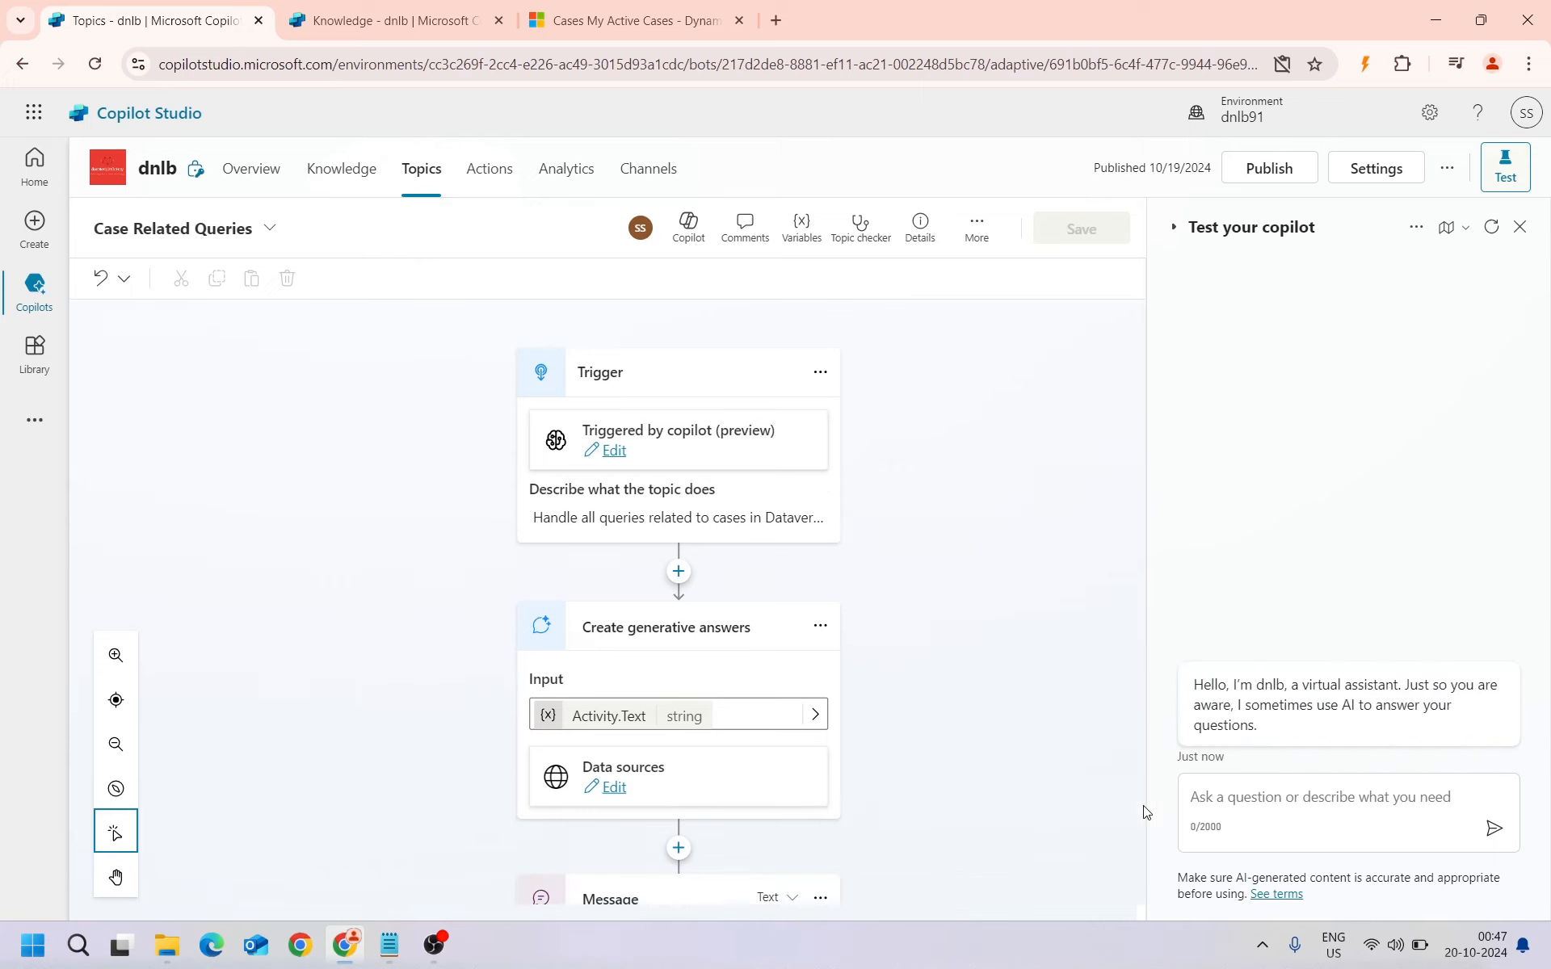
{"action": "left_click", "coordinate": [617, 8]}
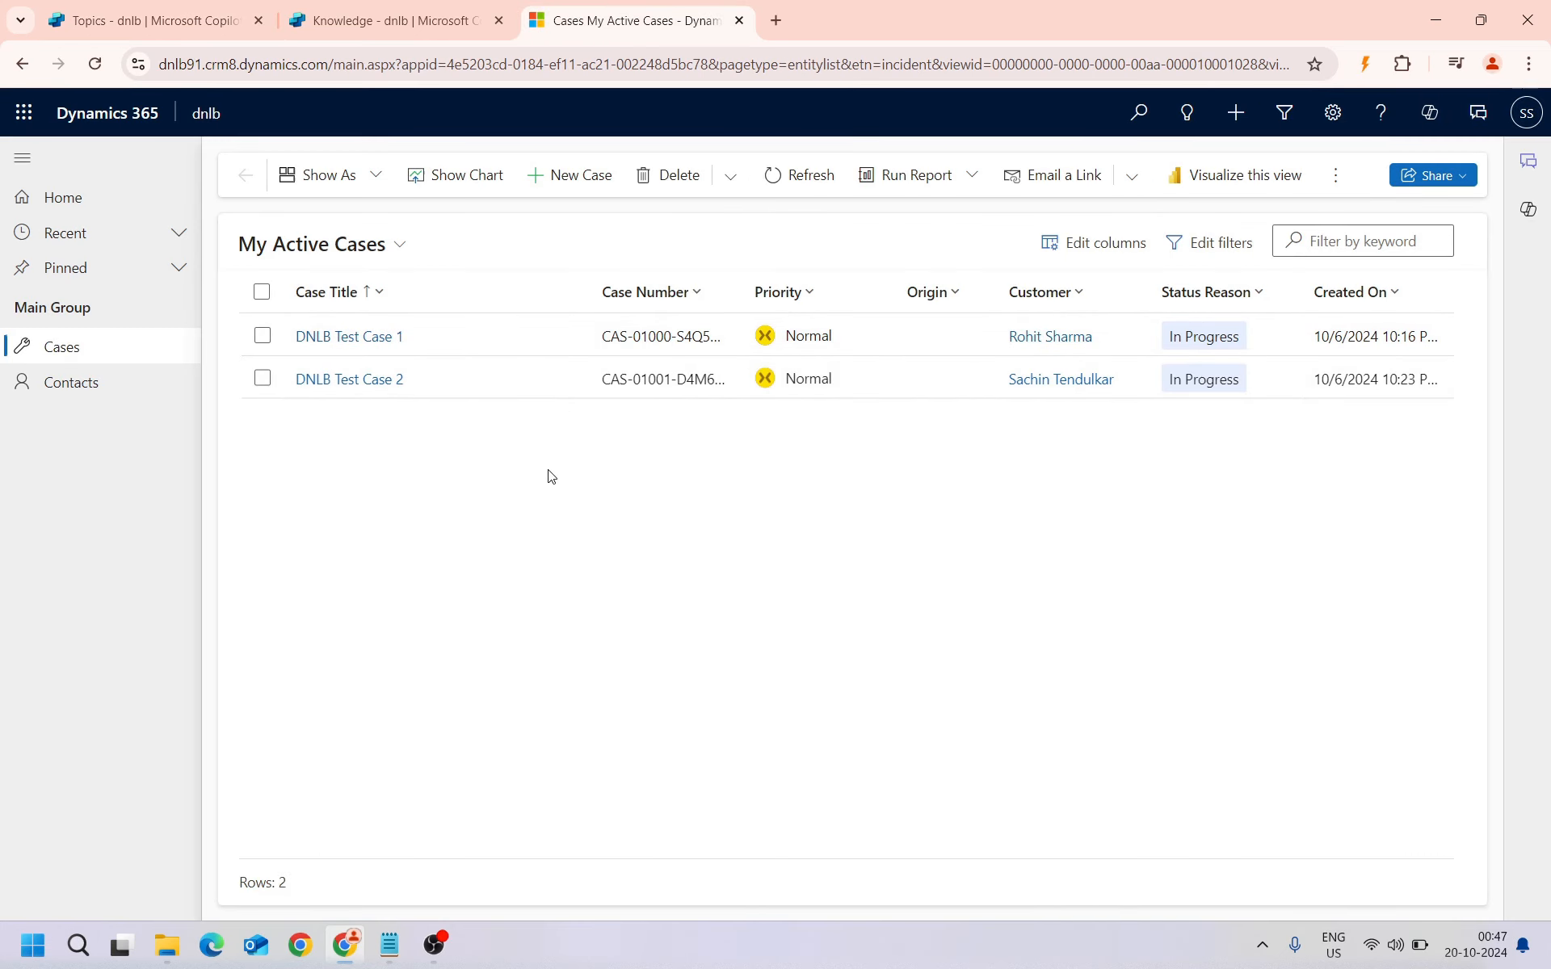
{"action": "left_click", "coordinate": [307, 244]}
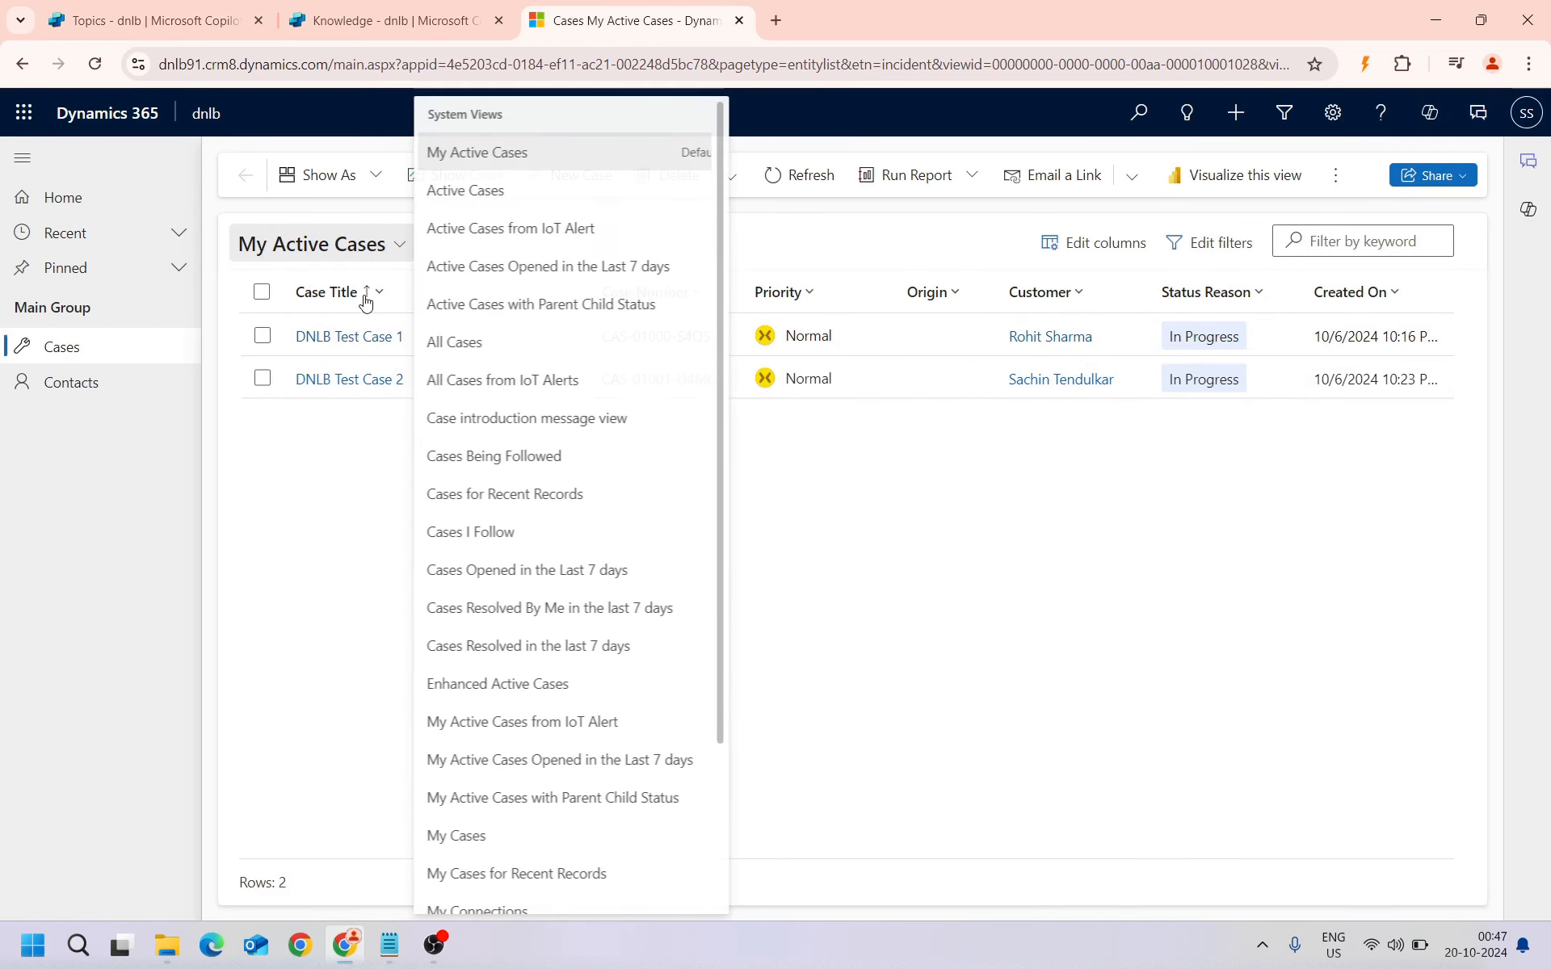
{"action": "left_click", "coordinate": [472, 340]}
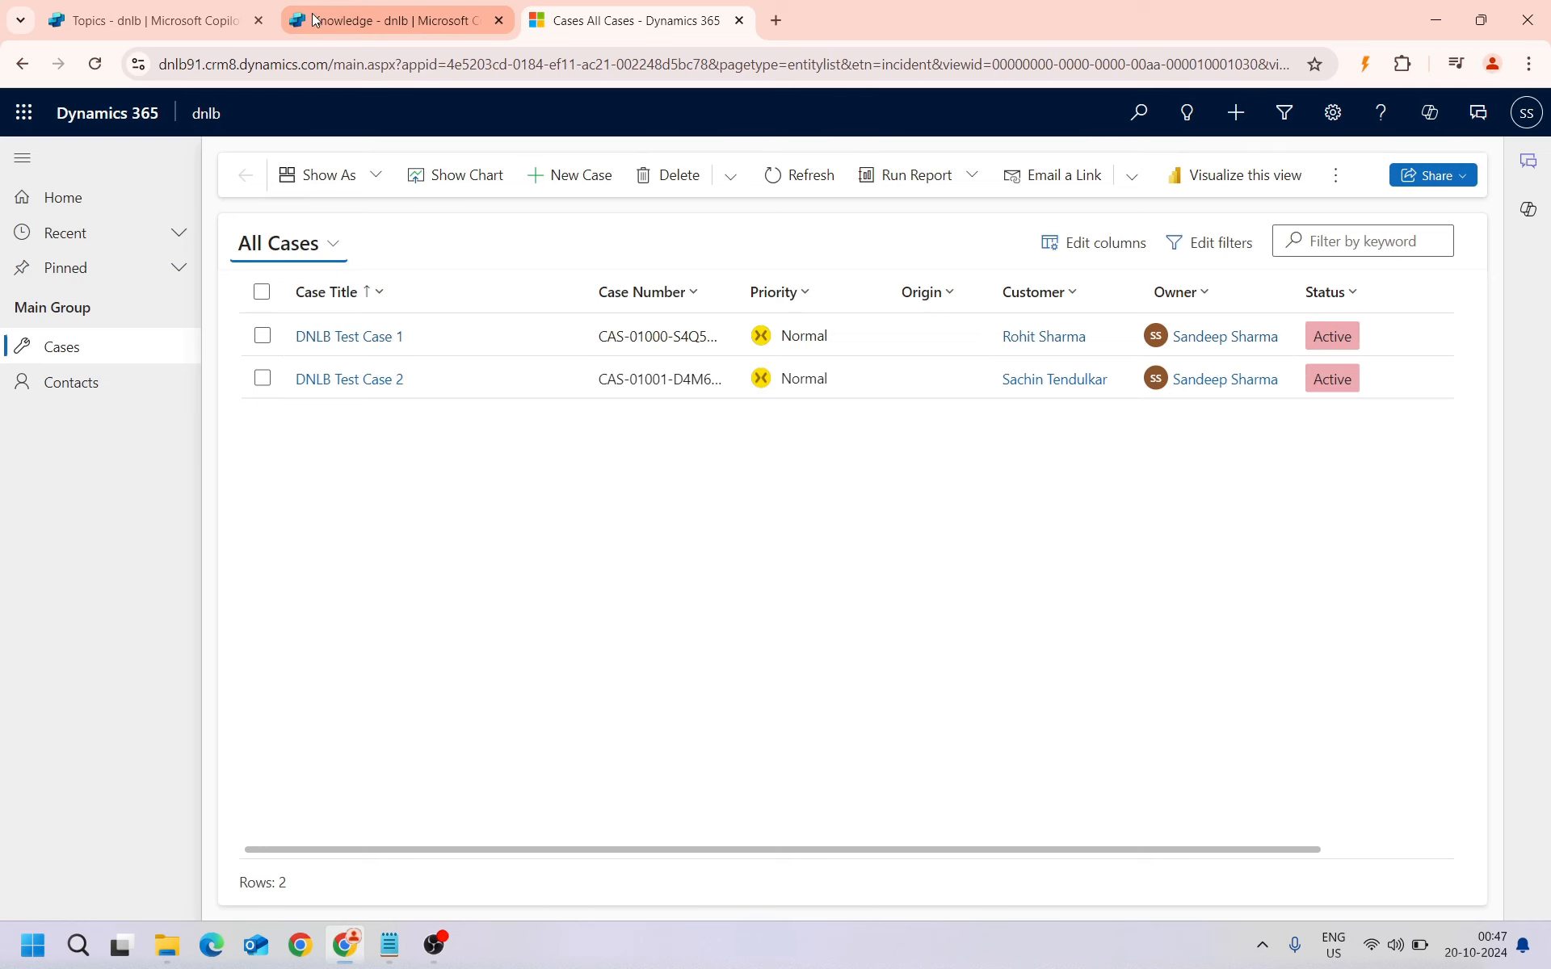
Return to Copilot Studio, ask the test copilot "I wanted to know how many cases or incidents are there in the dataverse?" and follow the topic flow
{"action": "left_click", "coordinate": [207, 23]}
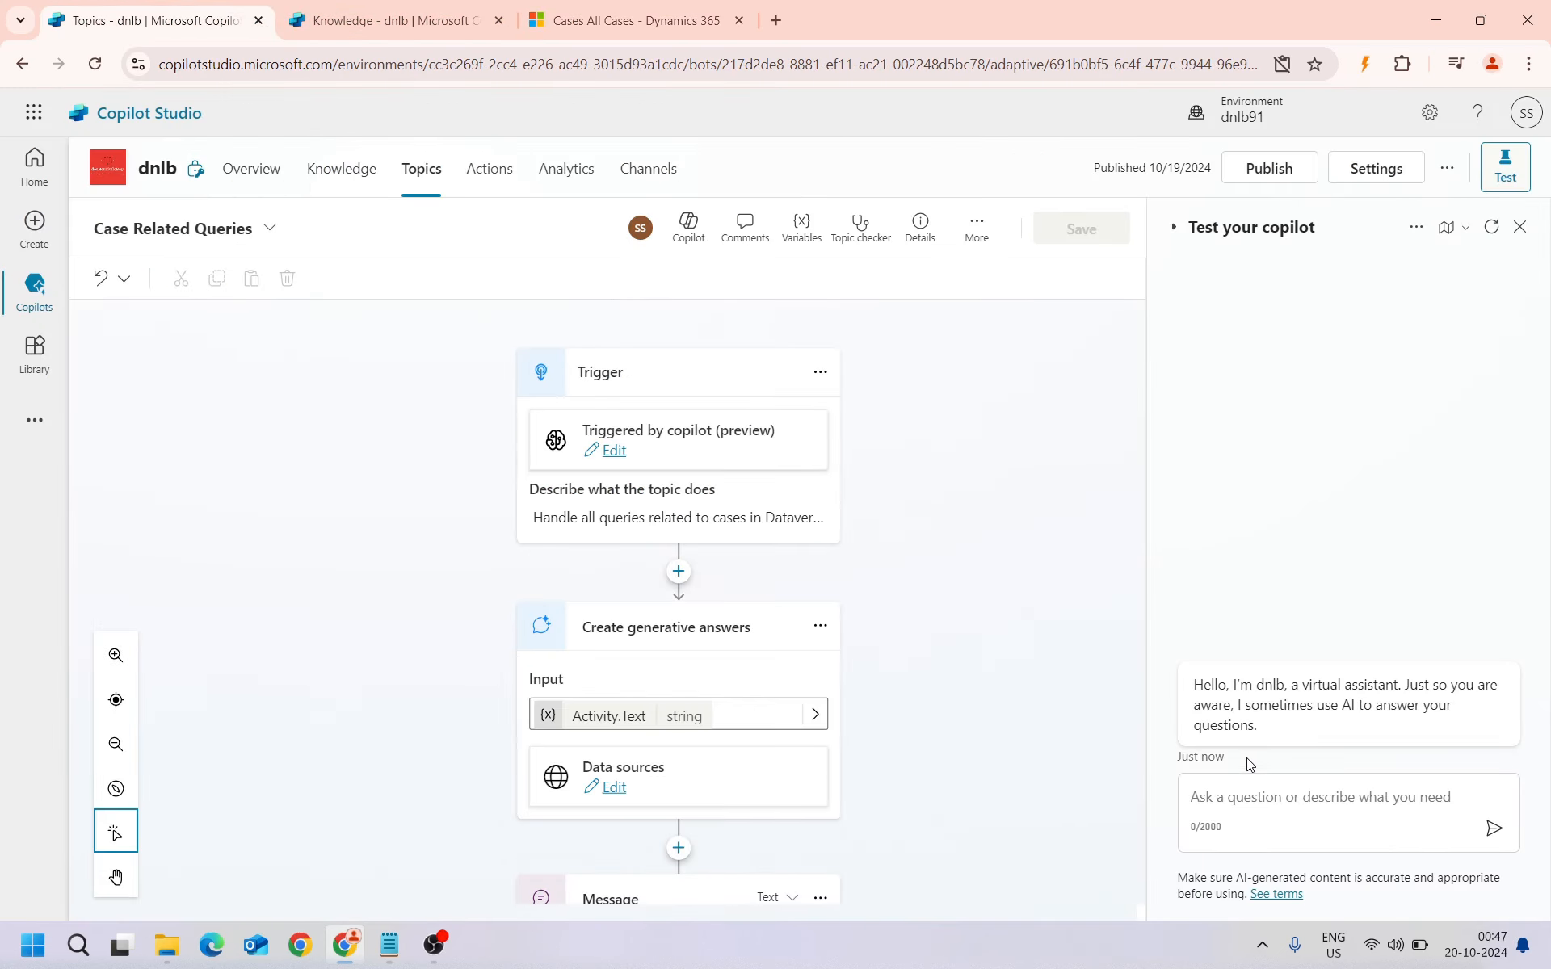
{"action": "left_click", "coordinate": [1242, 793]}
{"action": "type", "text": "I wna"}
{"action": "type", "text": "ted to know "}
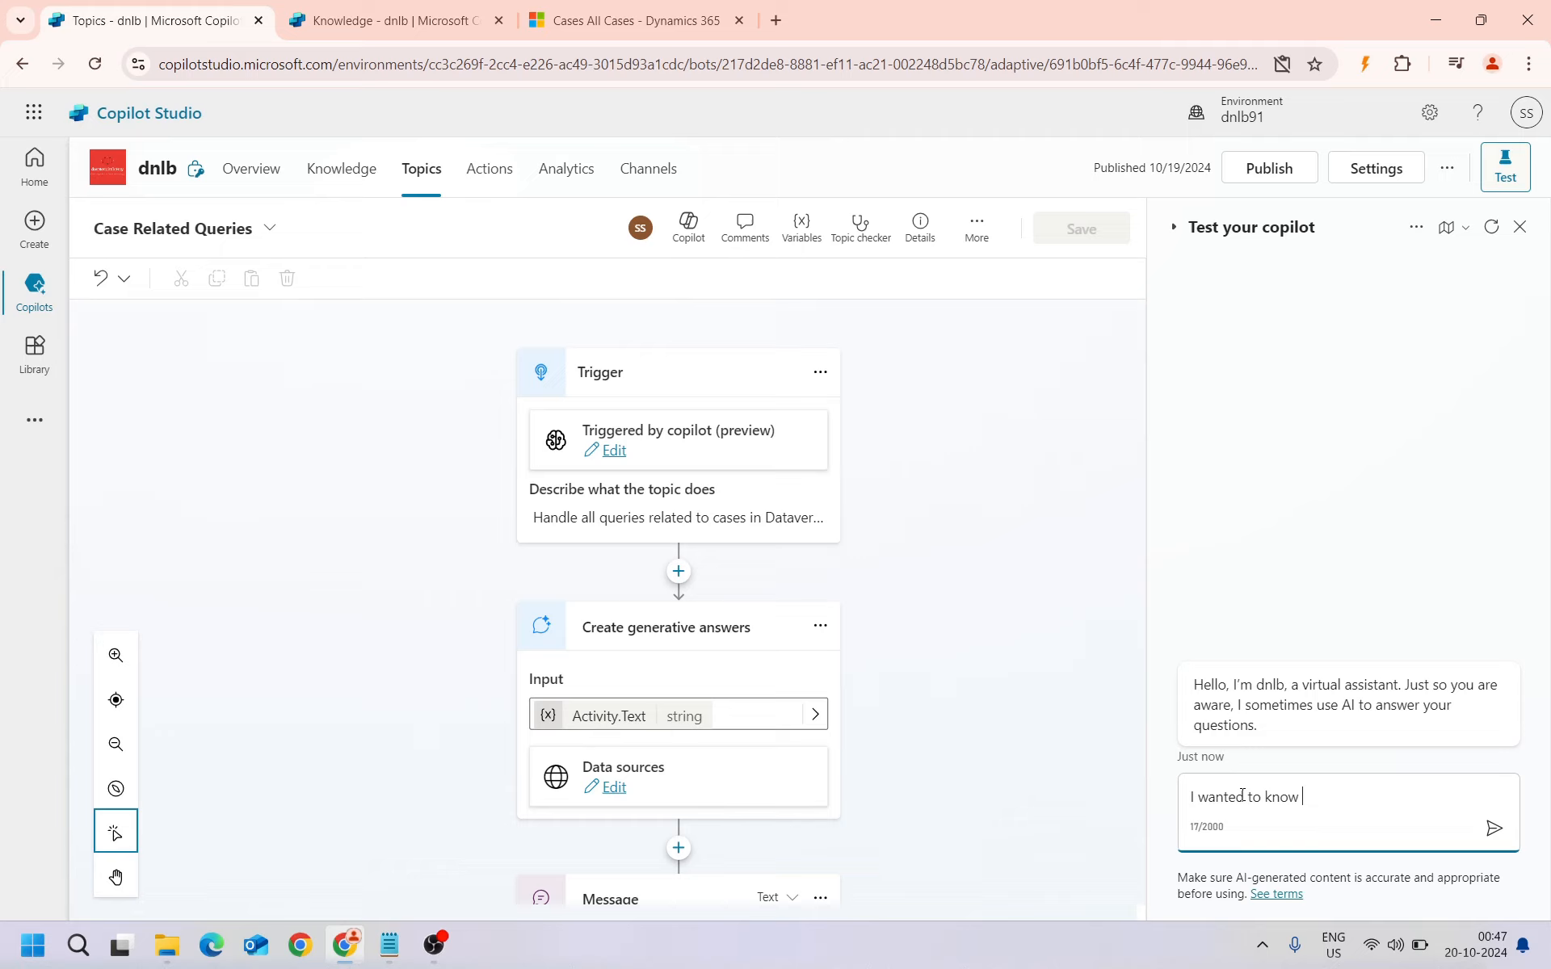
{"action": "type", "text": "how many cased o"}
{"action": "key", "text": "BackSpace"}
{"action": "key", "text": "BackSpace"}
{"action": "type", "text": "s or incidents are ther"}
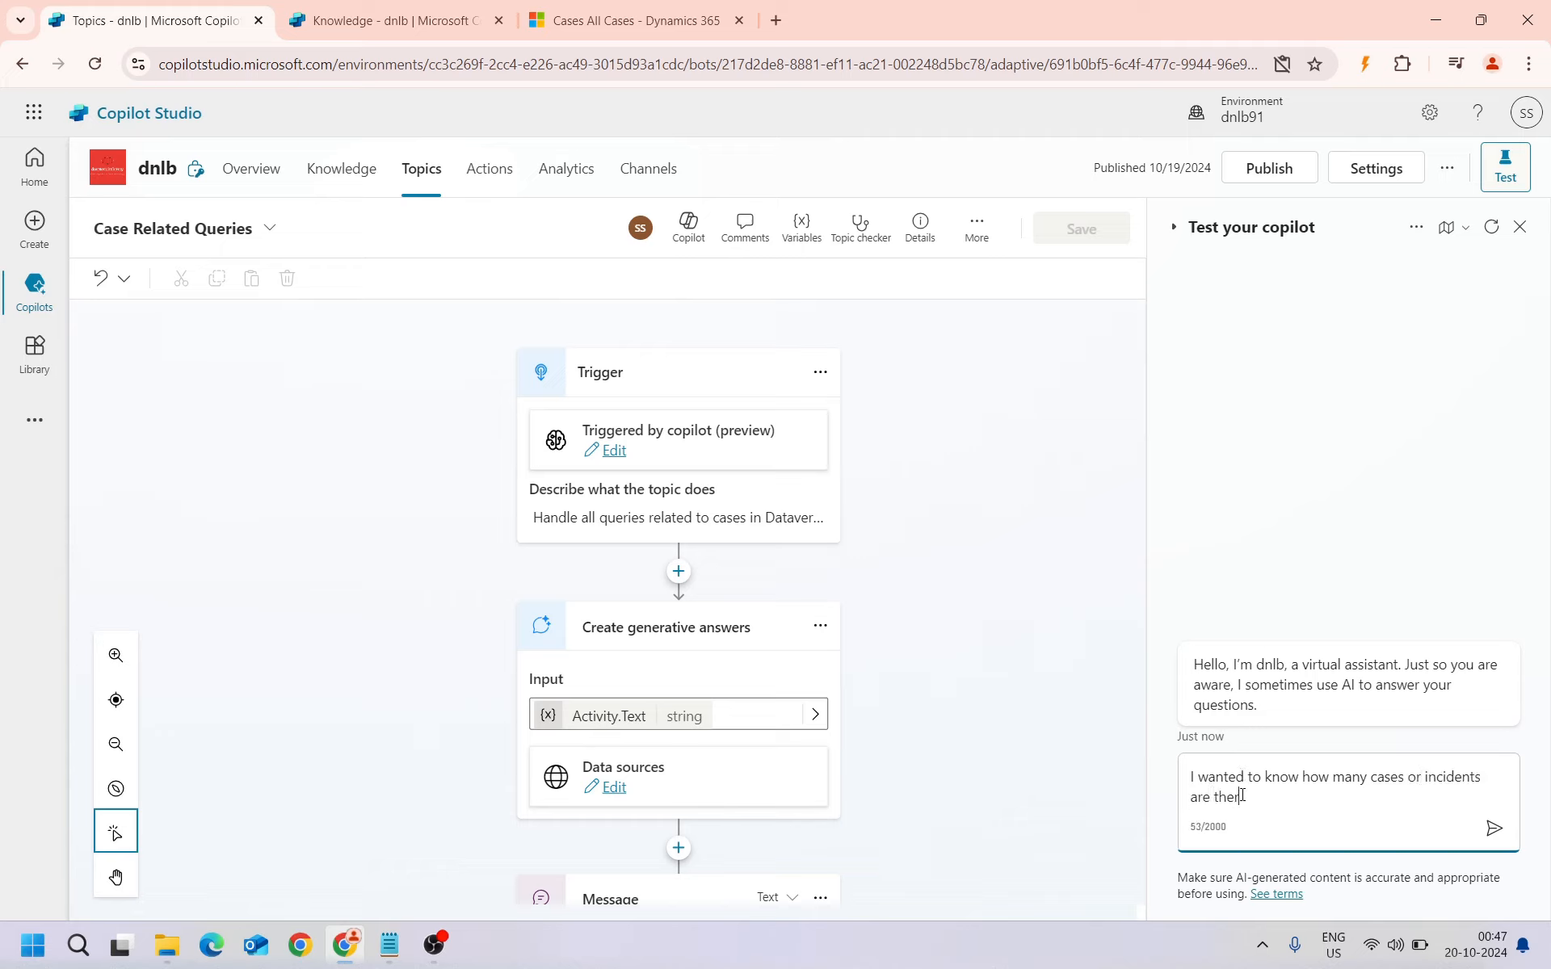
{"action": "type", "text": "e in the dataverse?"}
{"action": "key", "text": "Return"}
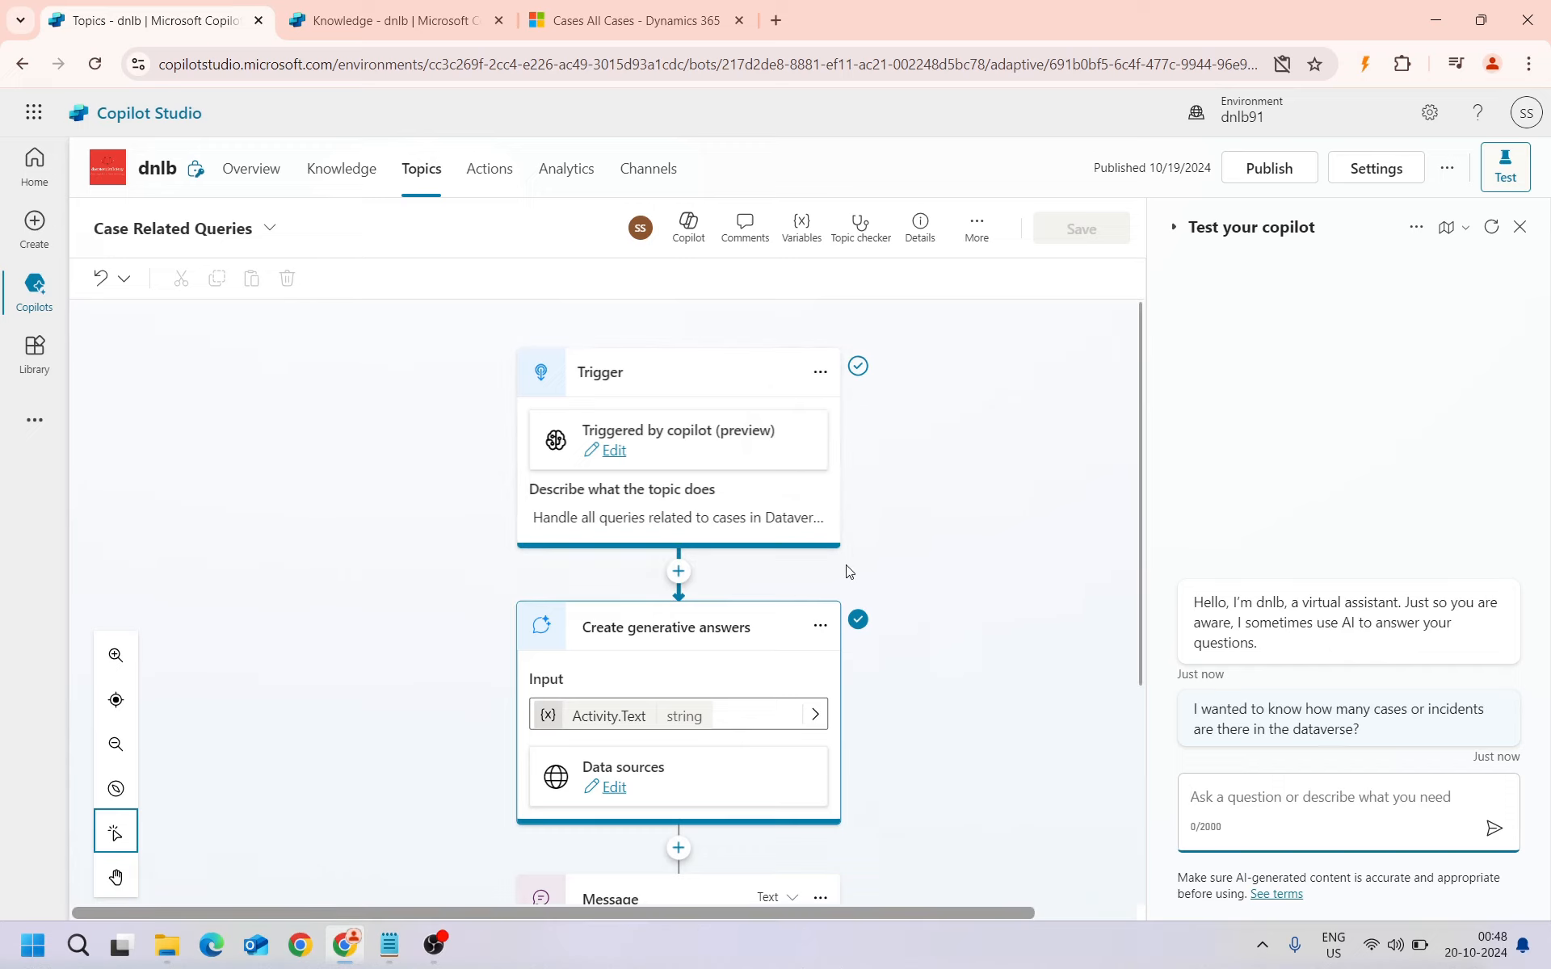
{"action": "scroll", "coordinate": [848, 681], "scroll_direction": "down", "scroll_amount": 4}
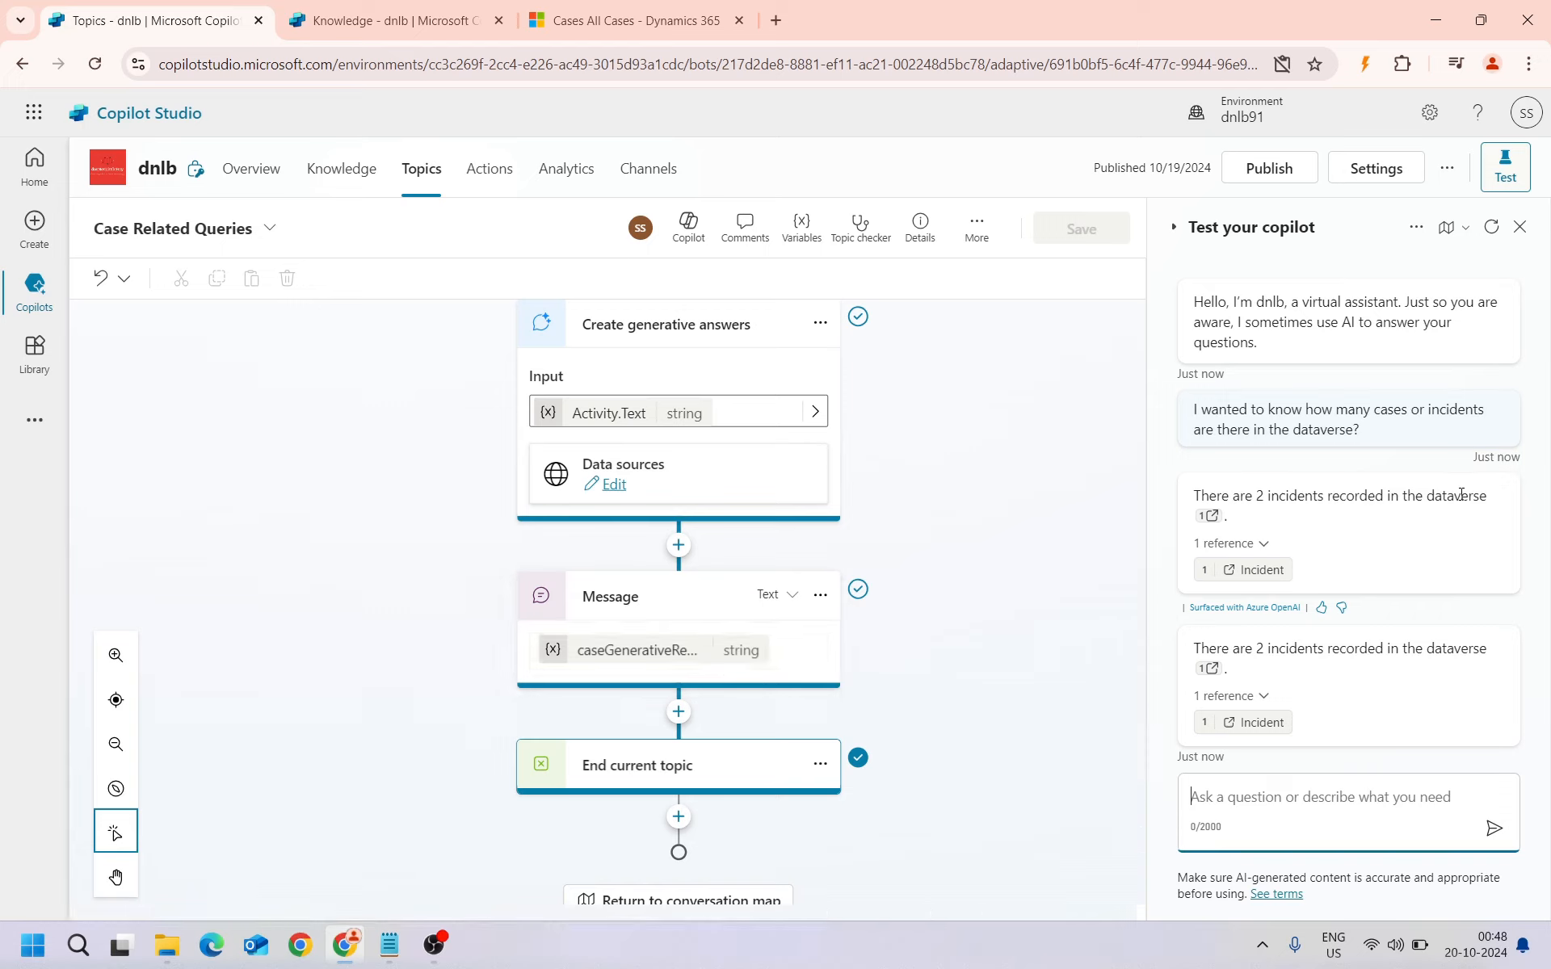
Switch to Dynamics 365, open the DNLB Test Case 1 record and copy its case ID
{"action": "left_click", "coordinate": [595, 23]}
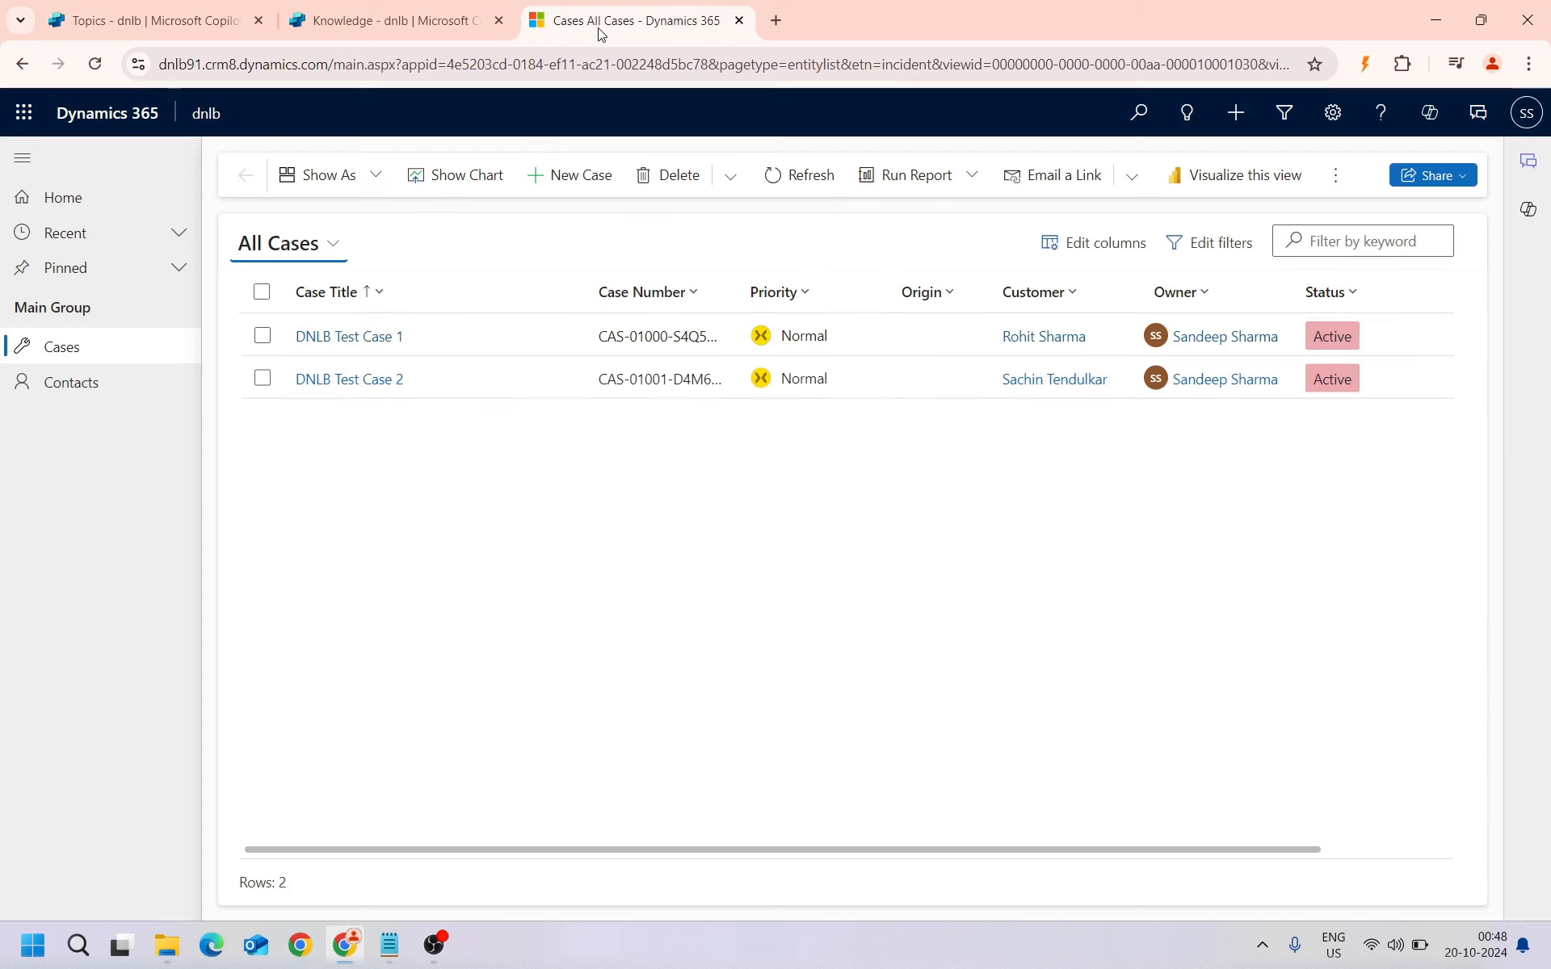
{"action": "double_click", "coordinate": [659, 338]}
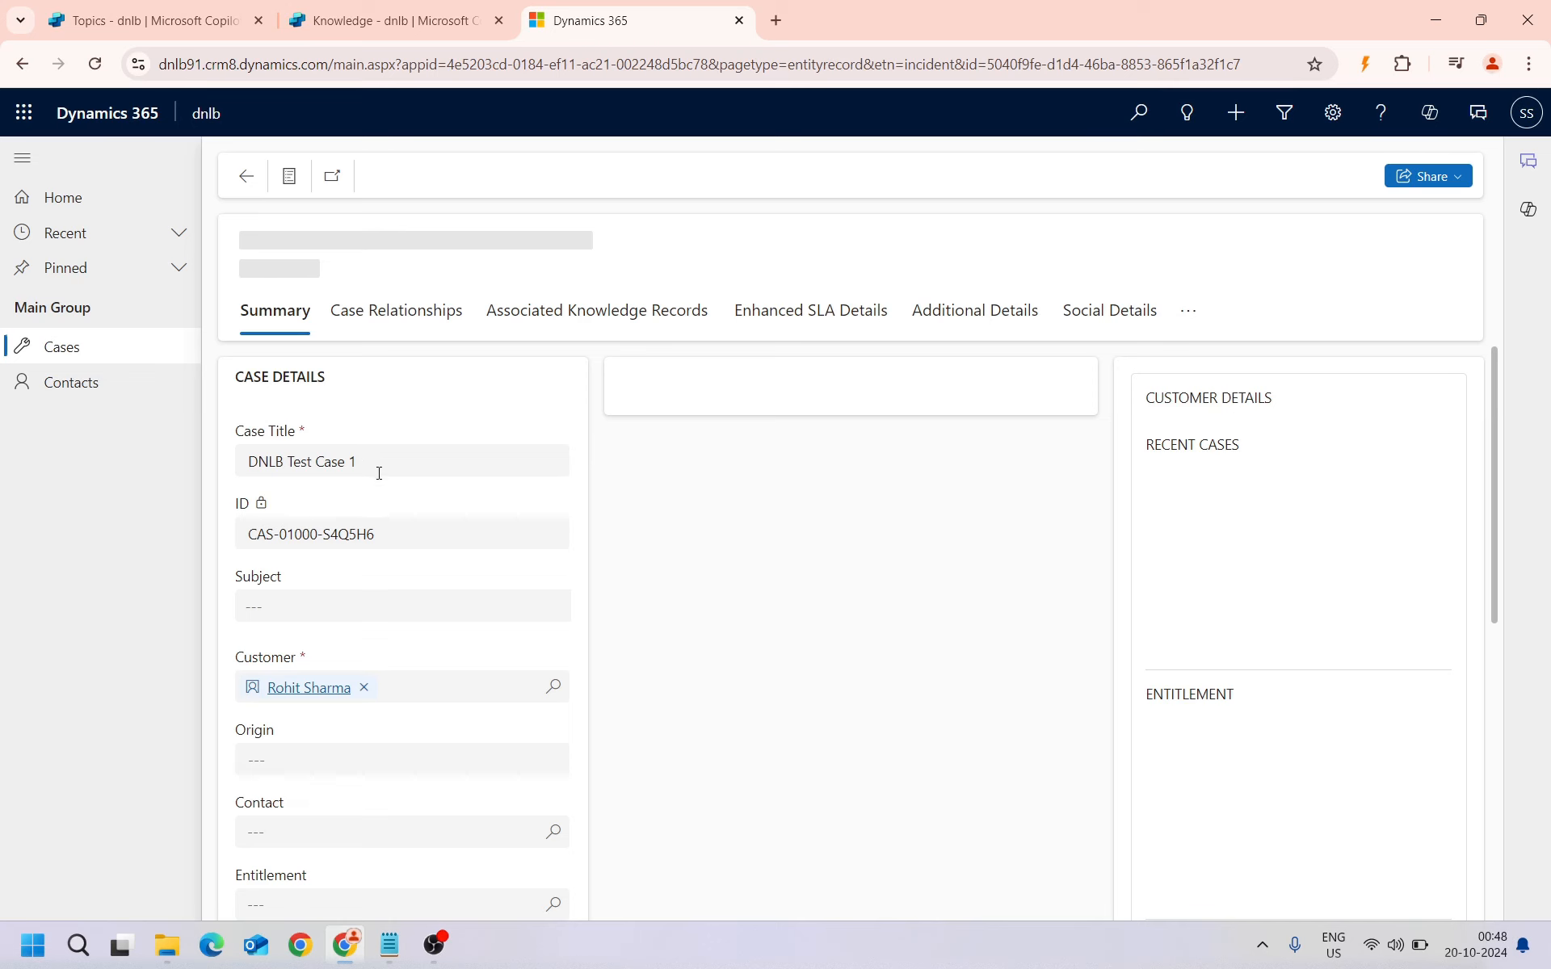
{"action": "left_click_drag", "start_coordinate": [386, 596], "coordinate": [114, 575]}
{"action": "key", "text": "ctrl+c"}
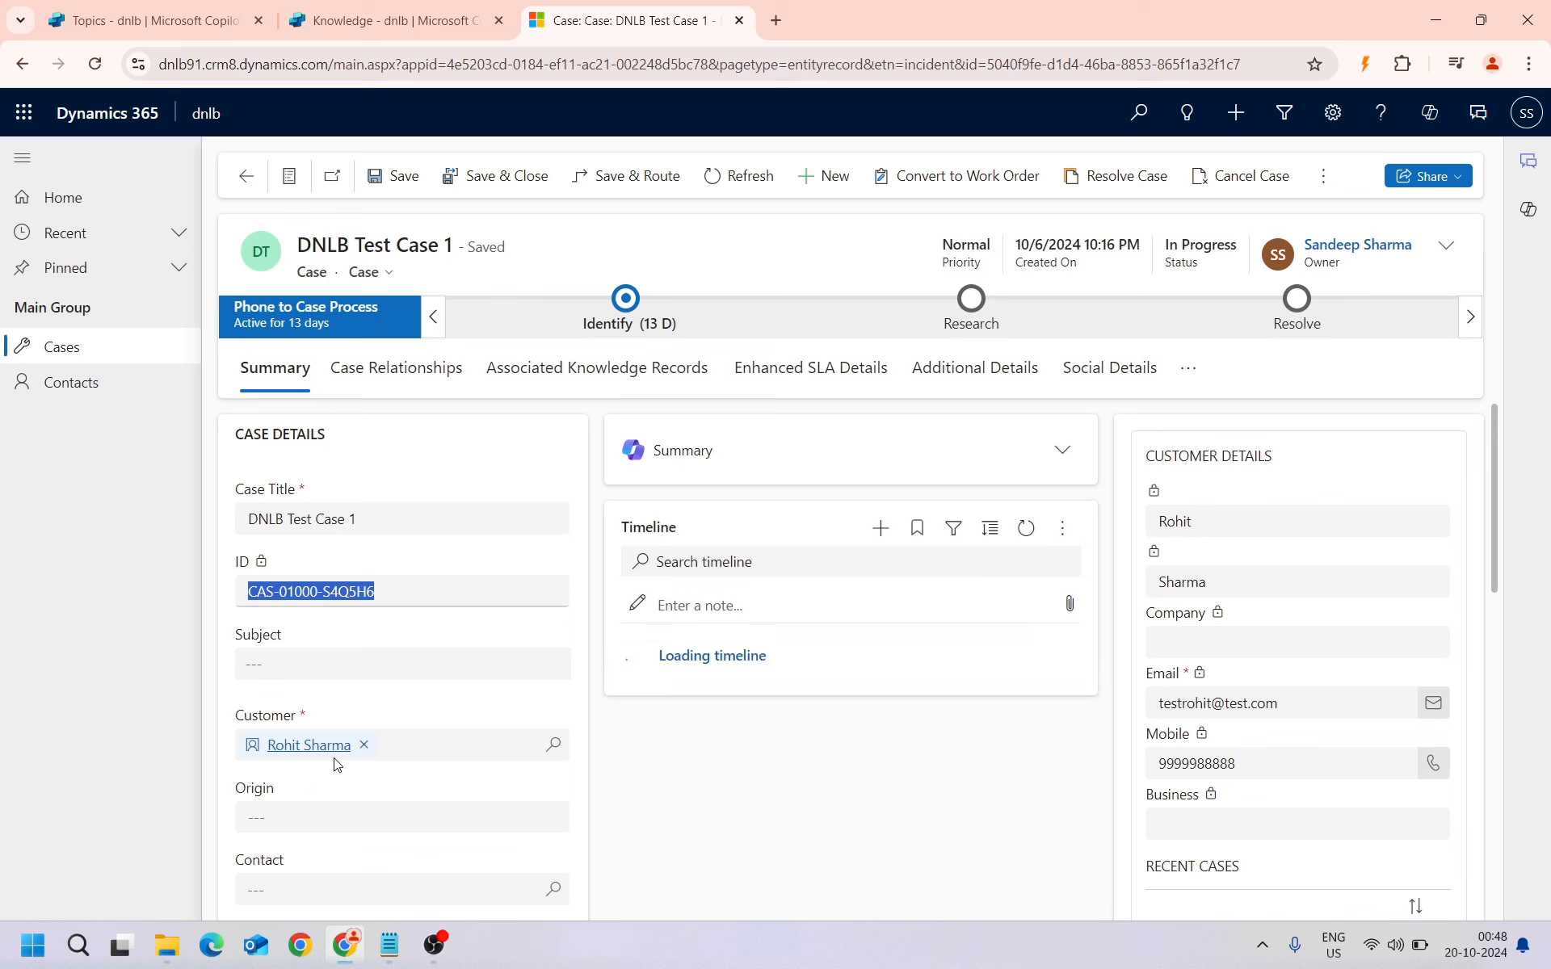
Return to Copilot Studio and ask the test copilot "can you provide the customer name for the case id or number :" followed by the copied case ID
{"action": "left_click", "coordinate": [181, 15]}
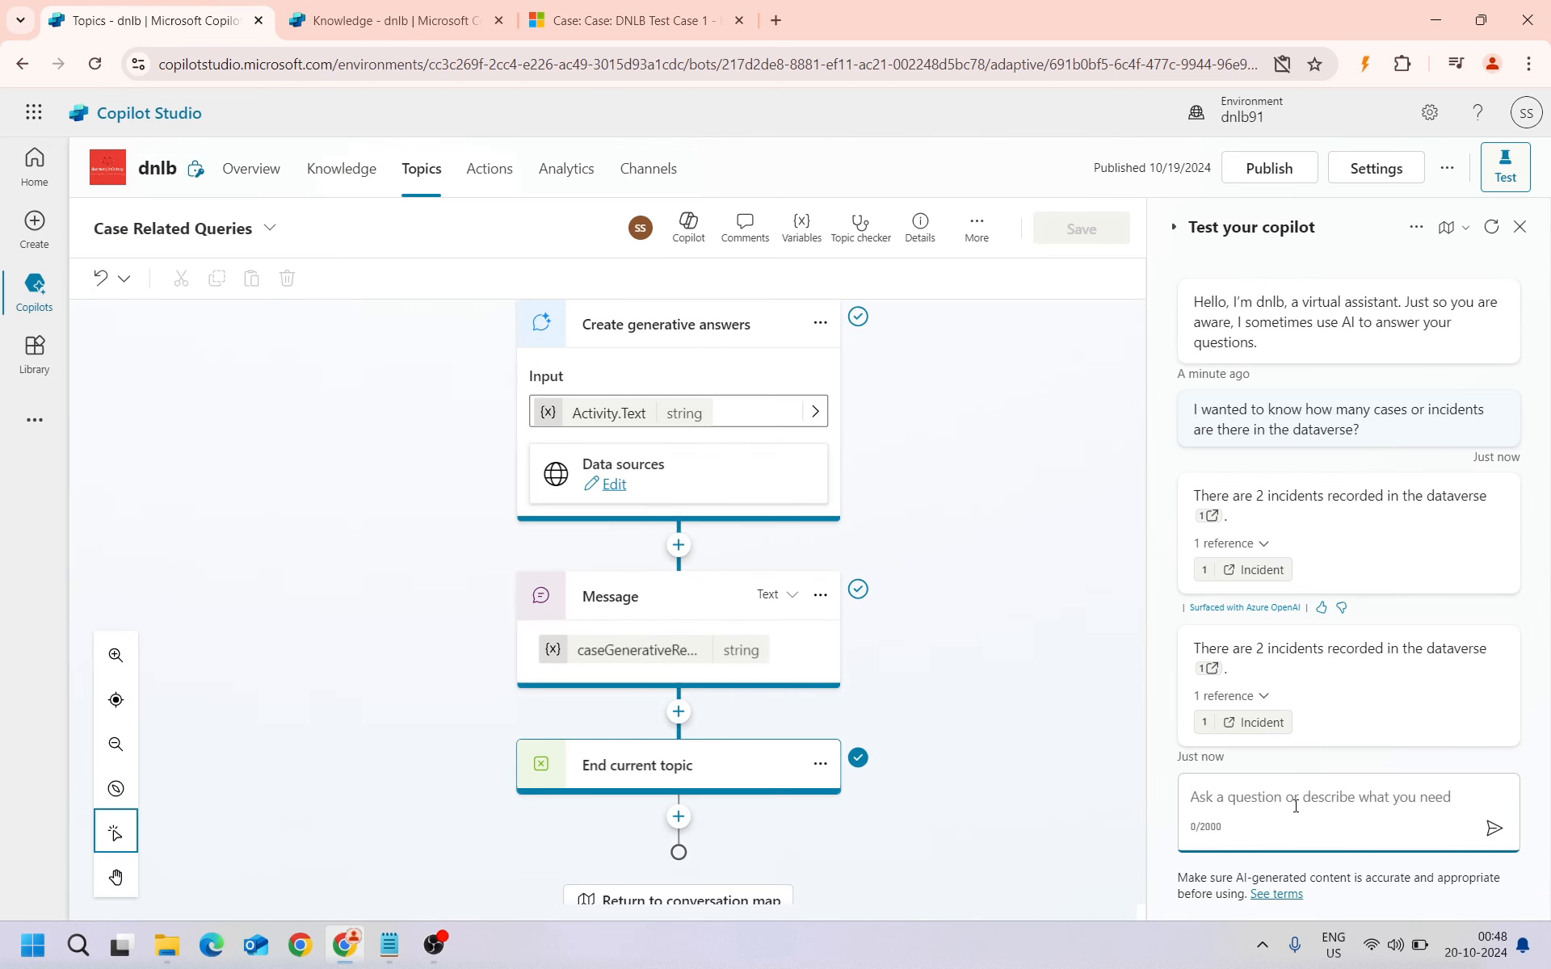
{"action": "type", "text": "can you provide the c"}
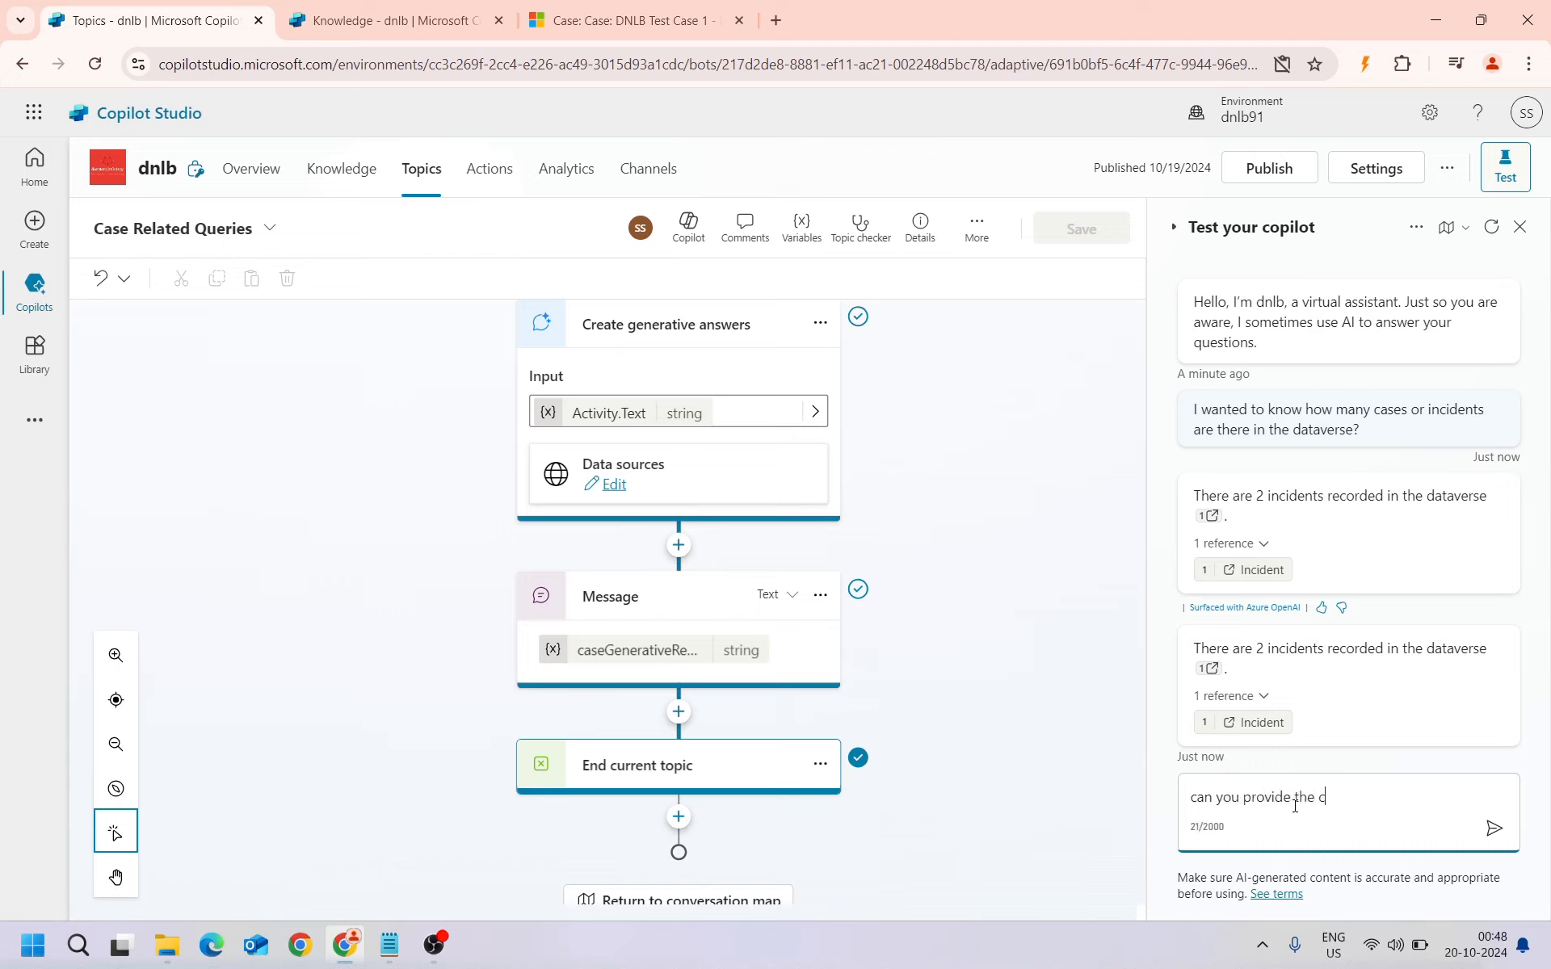
{"action": "type", "text": "ustomer name for the case id"}
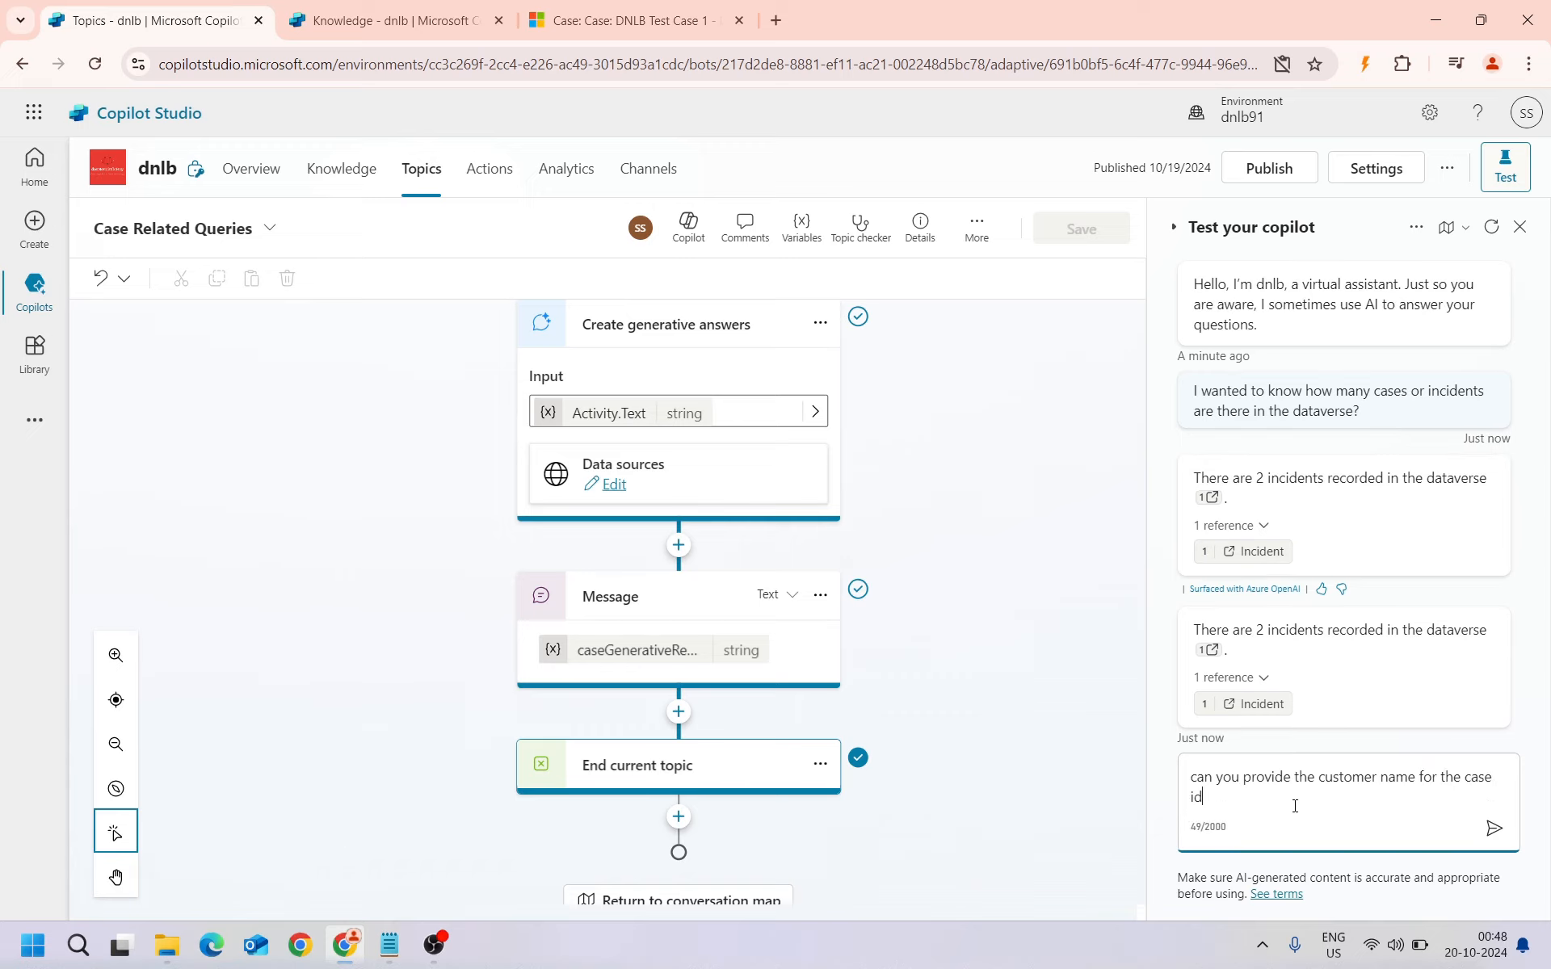
{"action": "type", "text": " or number"}
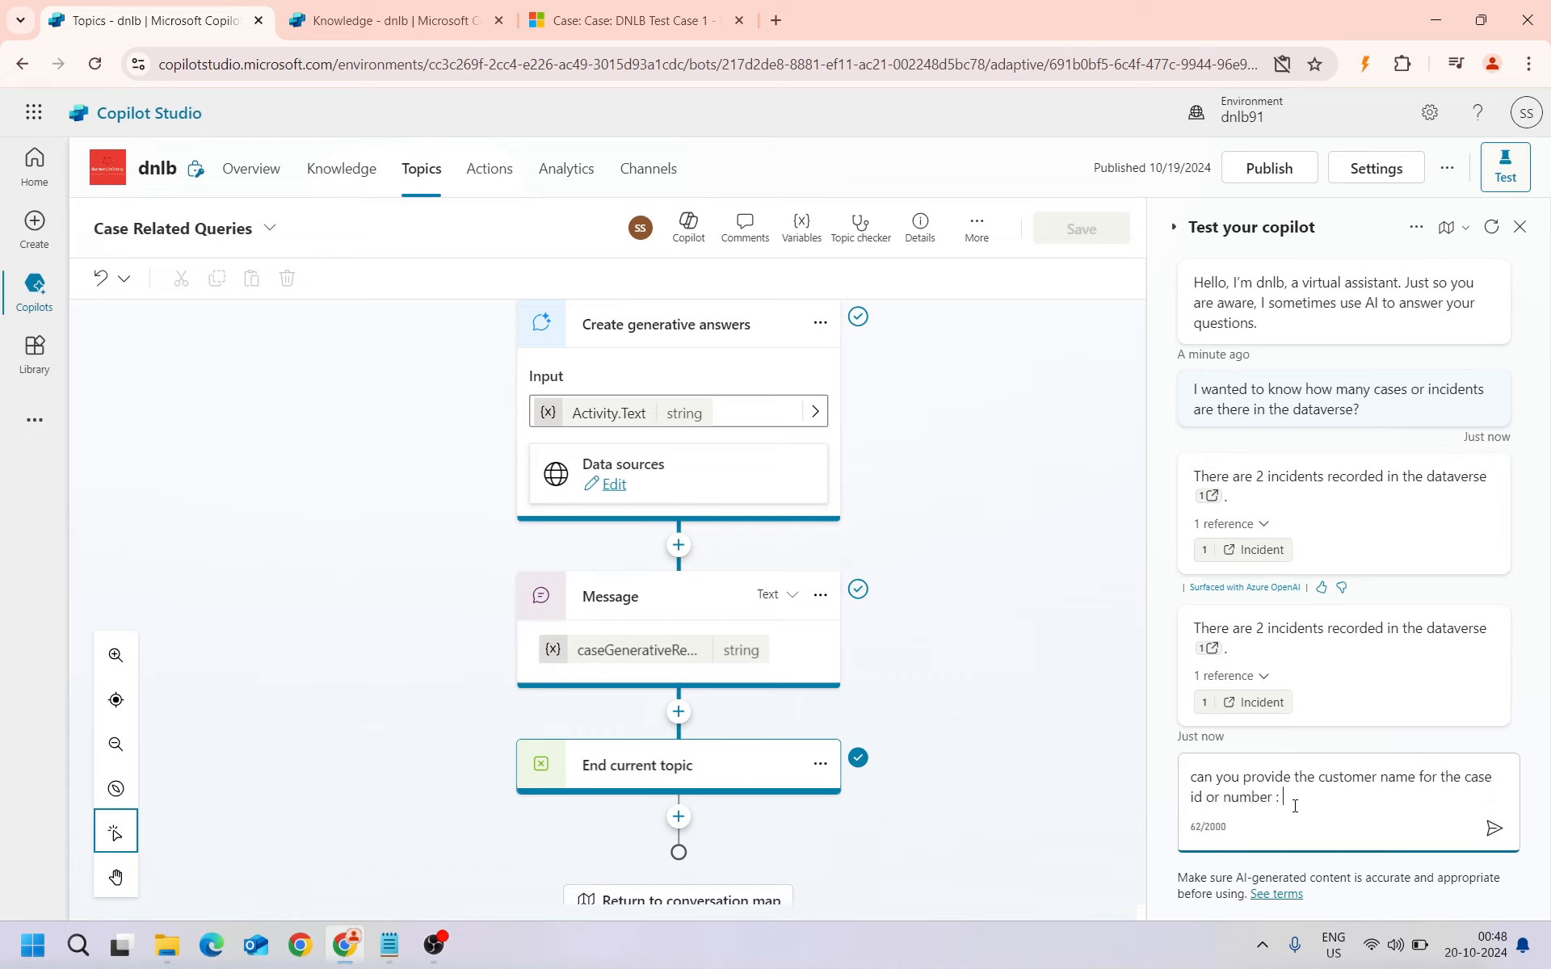
{"action": "type", "text": " :"}
{"action": "key", "text": "ctrl+v"}
{"action": "key", "text": "Return"}
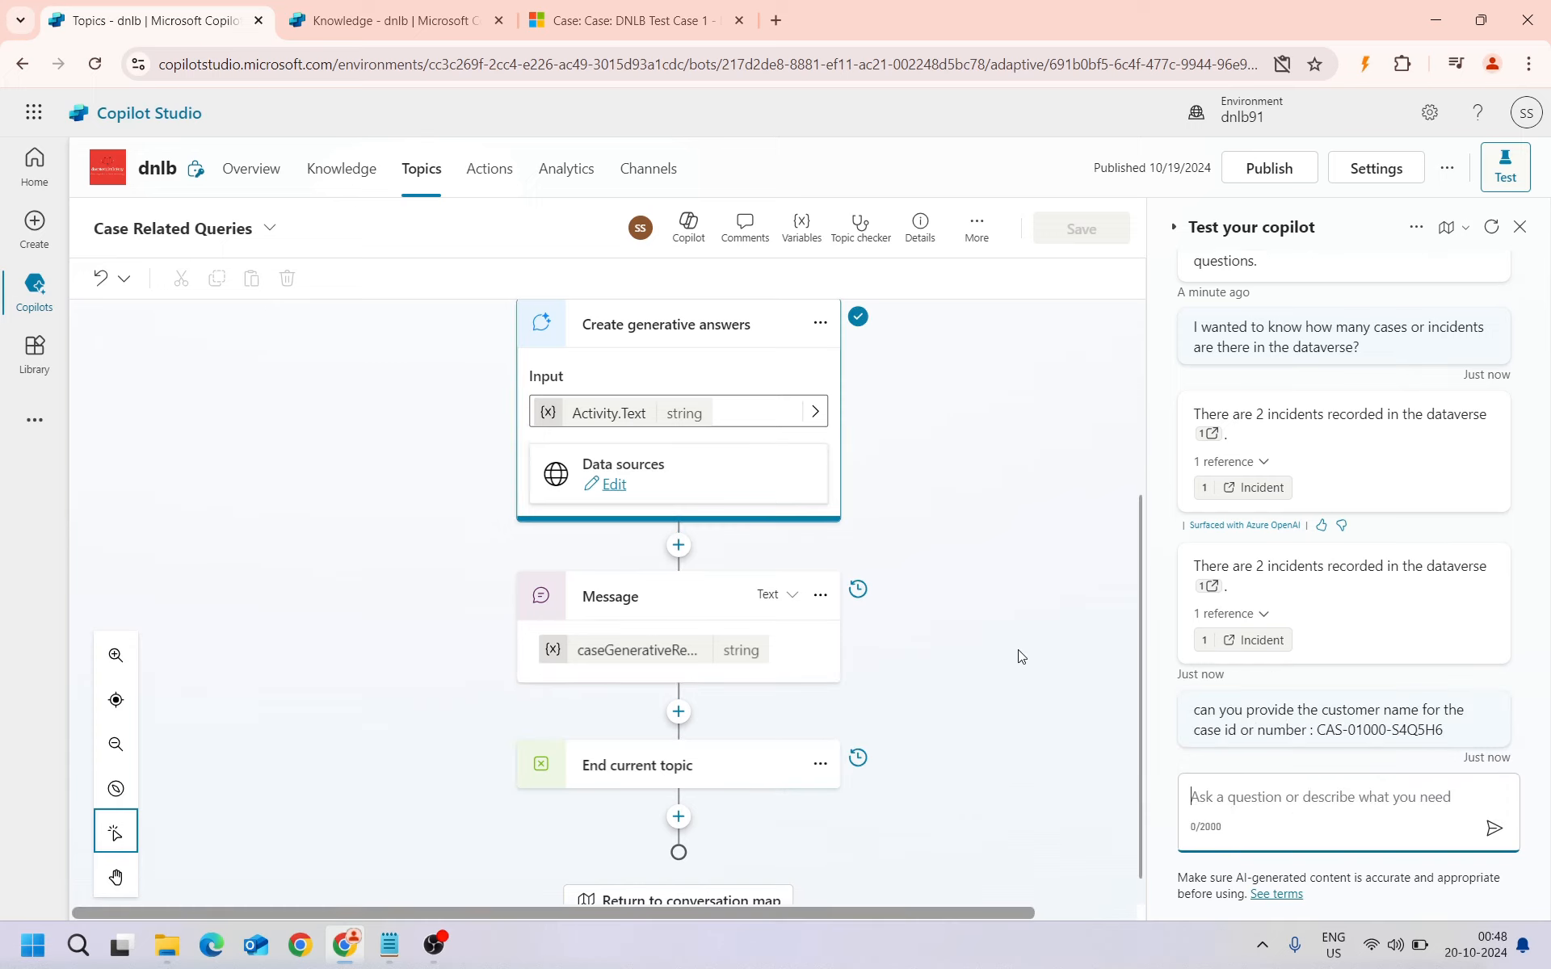
{"action": "scroll", "coordinate": [979, 658], "scroll_direction": "down", "scroll_amount": 1}
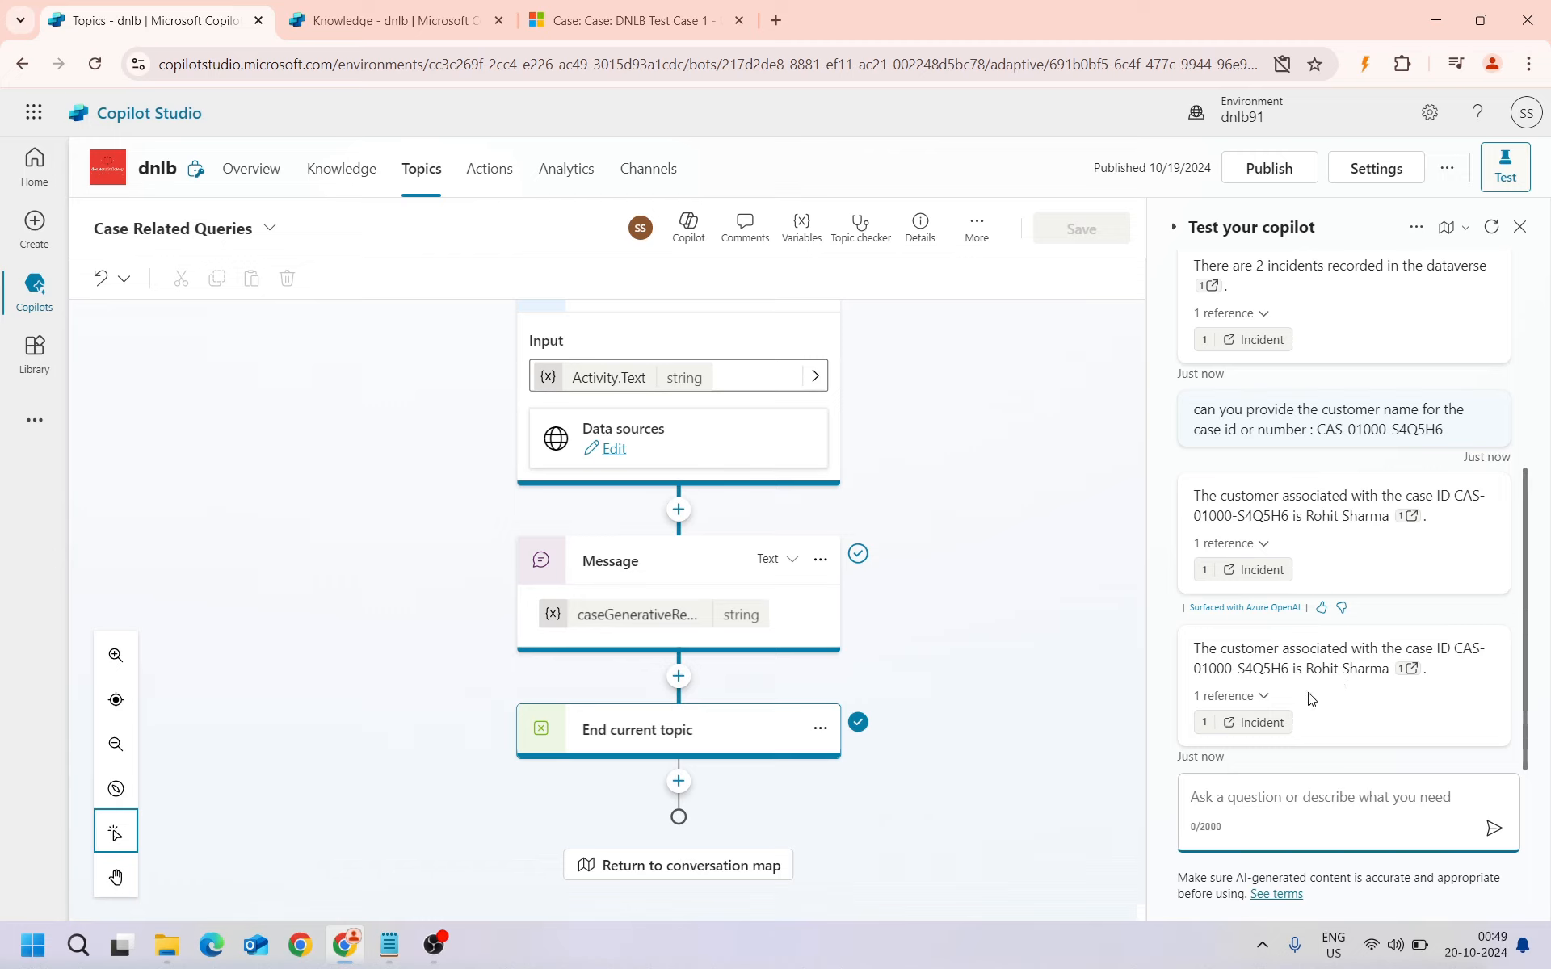
Check the case record in Dynamics 365, then ask the test copilot "can you provide the created on date of the case id or number :" plus the copied ID
{"action": "left_click", "coordinate": [541, 29]}
{"action": "left_click", "coordinate": [180, 636]}
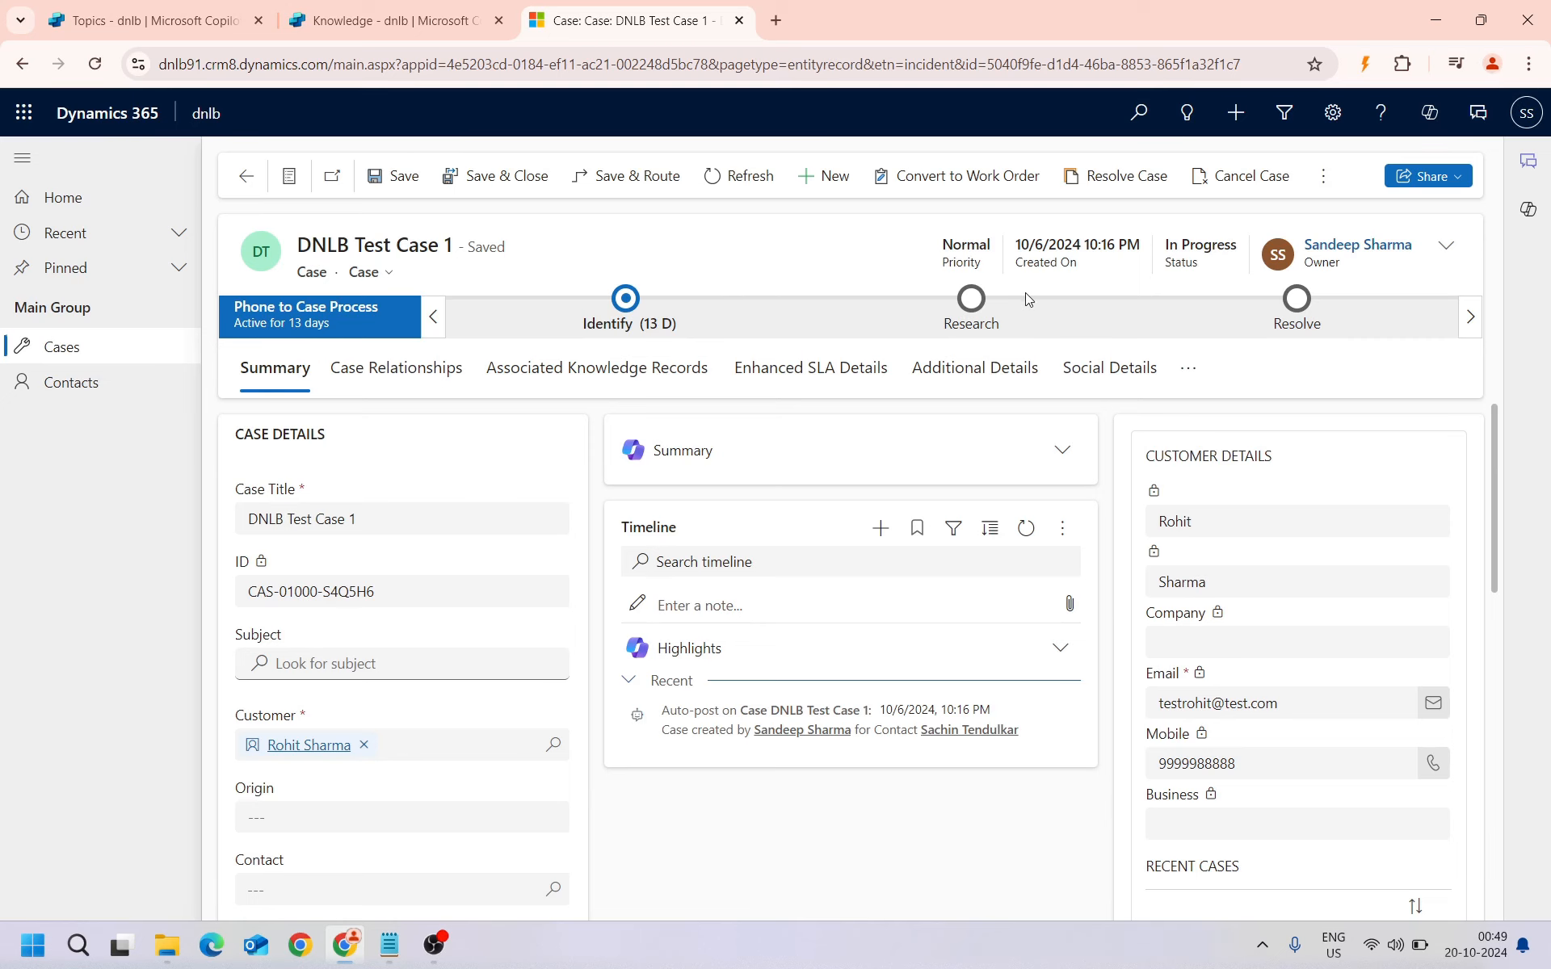
{"action": "left_click", "coordinate": [153, 20]}
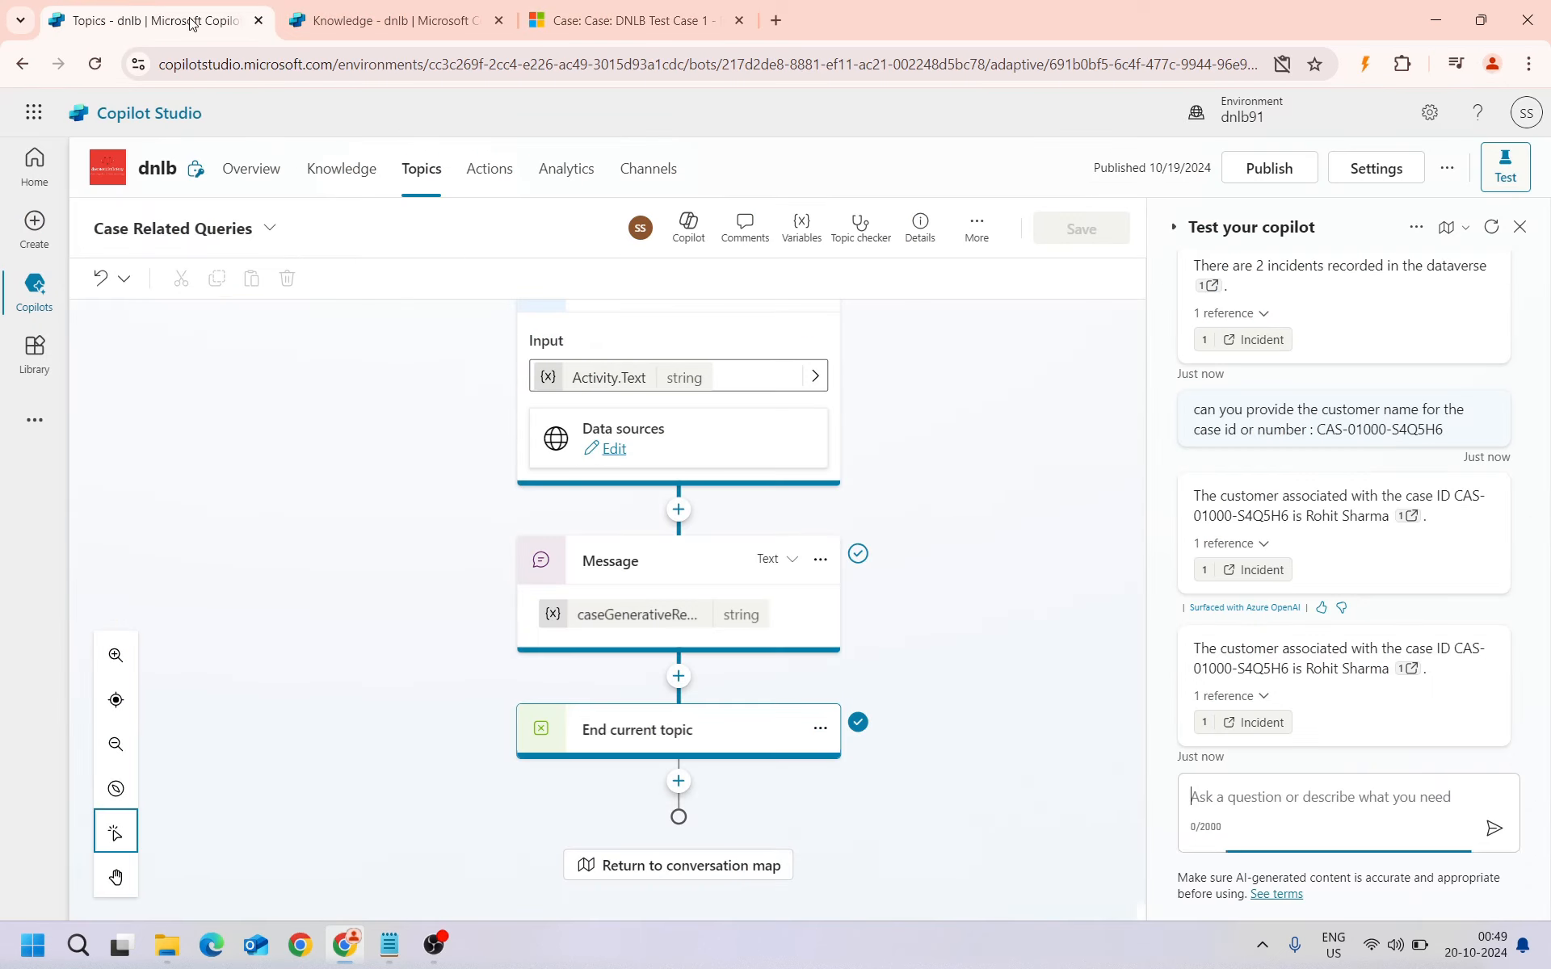
{"action": "type", "text": "can you provide the create"}
{"action": "type", "text": "d on date of t"}
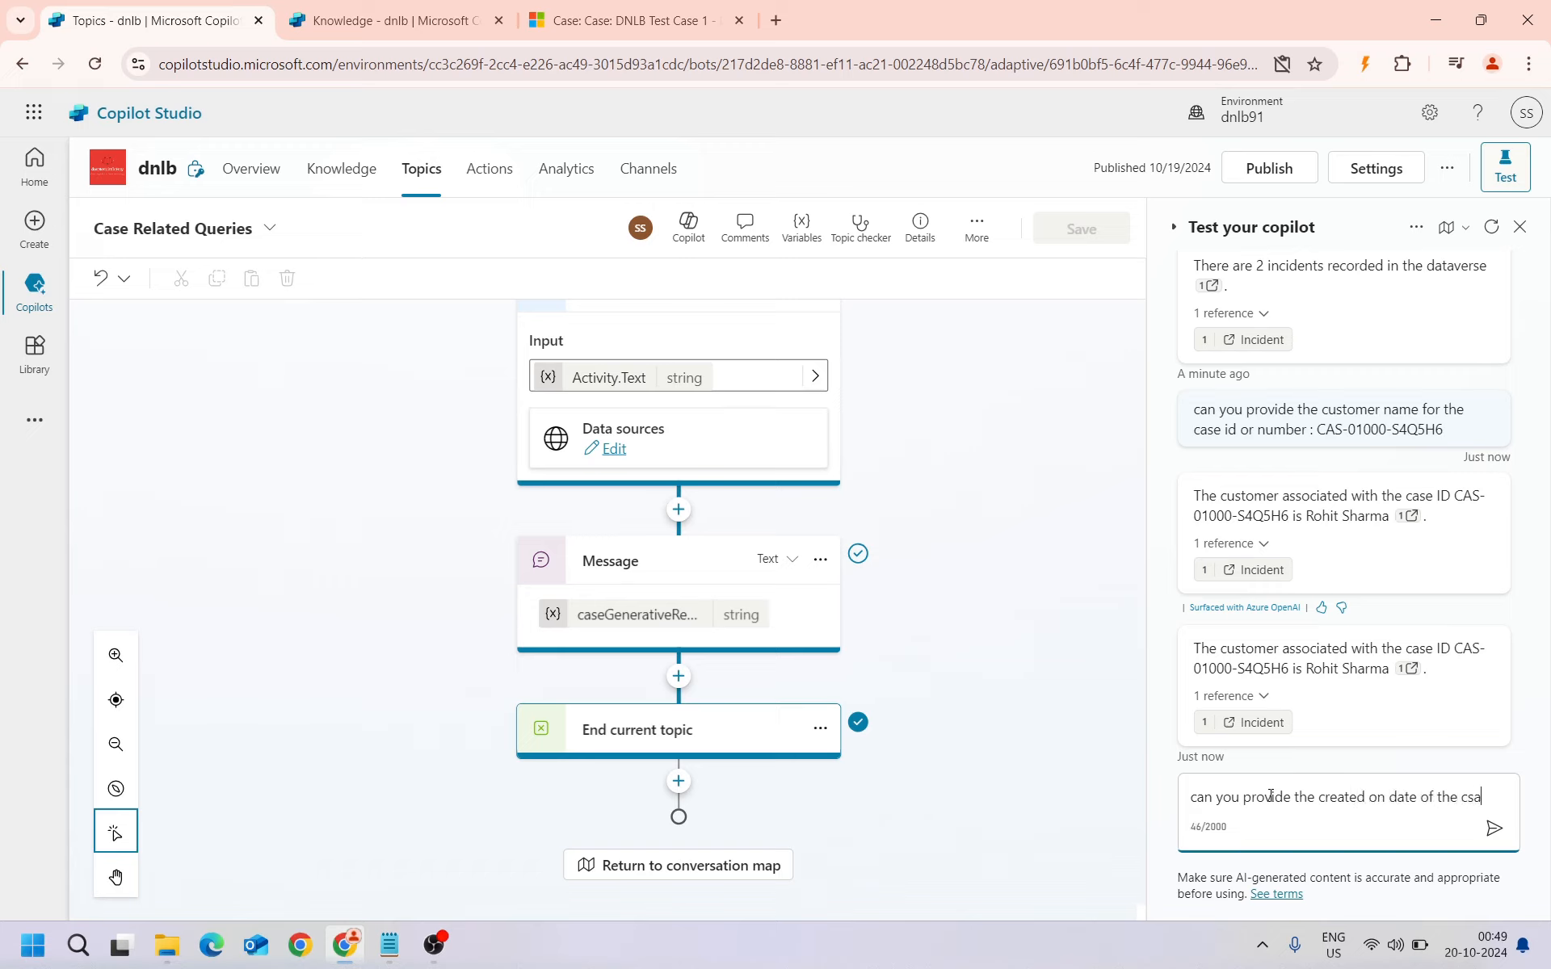
{"action": "type", "text": "he case id or num"}
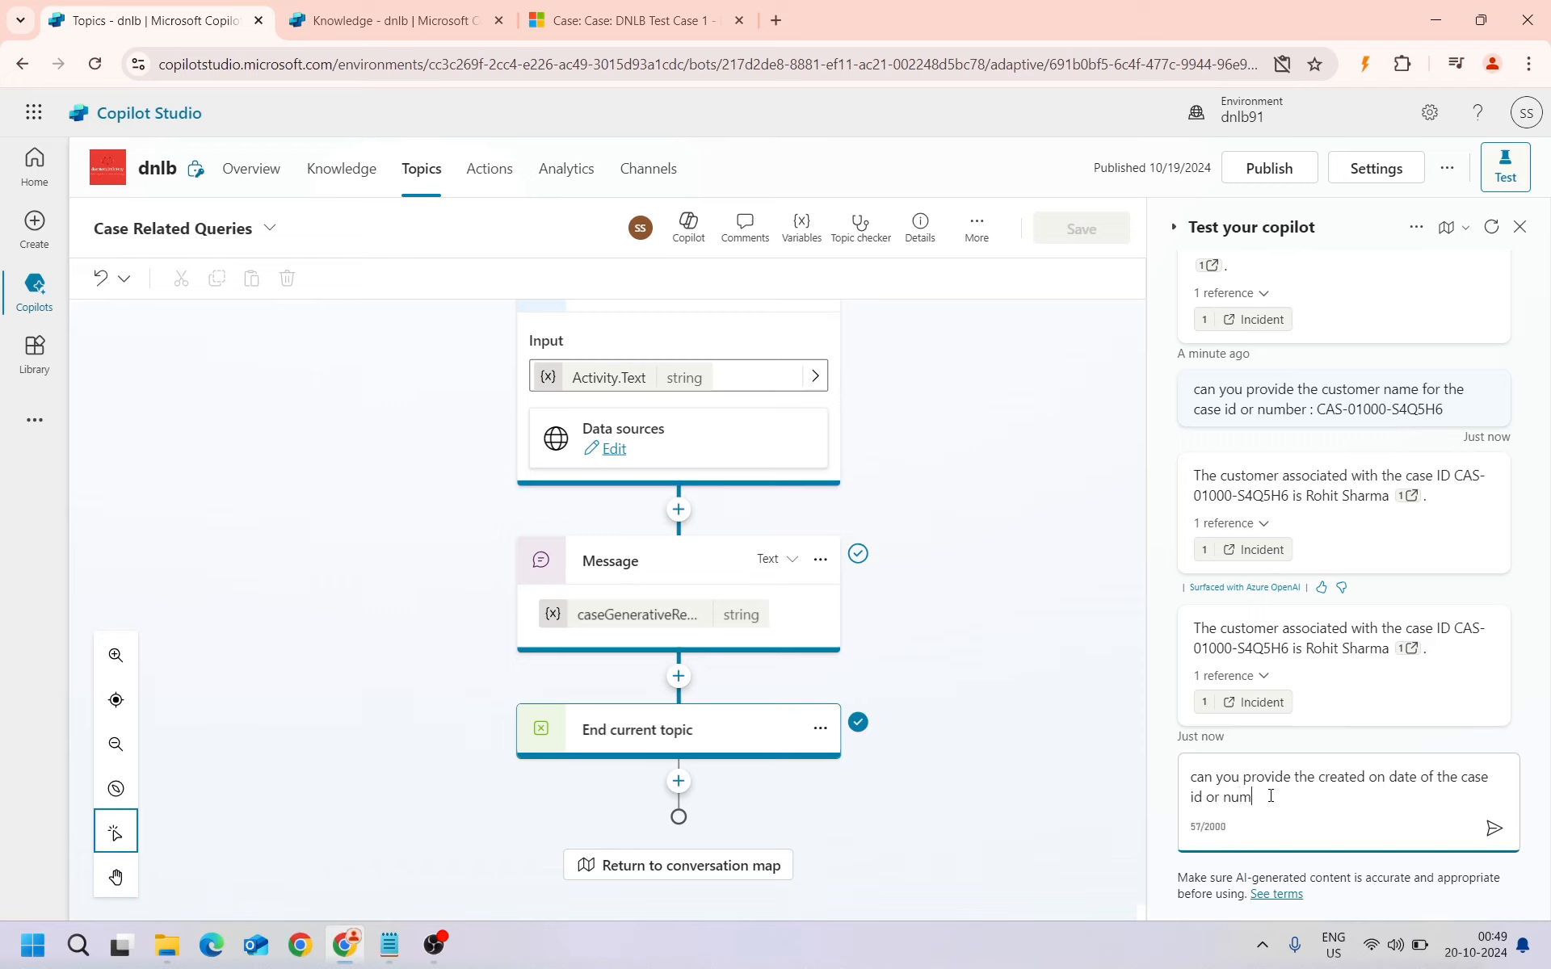
{"action": "type", "text": "ber :"}
{"action": "key", "text": "ctrl+v"}
{"action": "key", "text": "Return"}
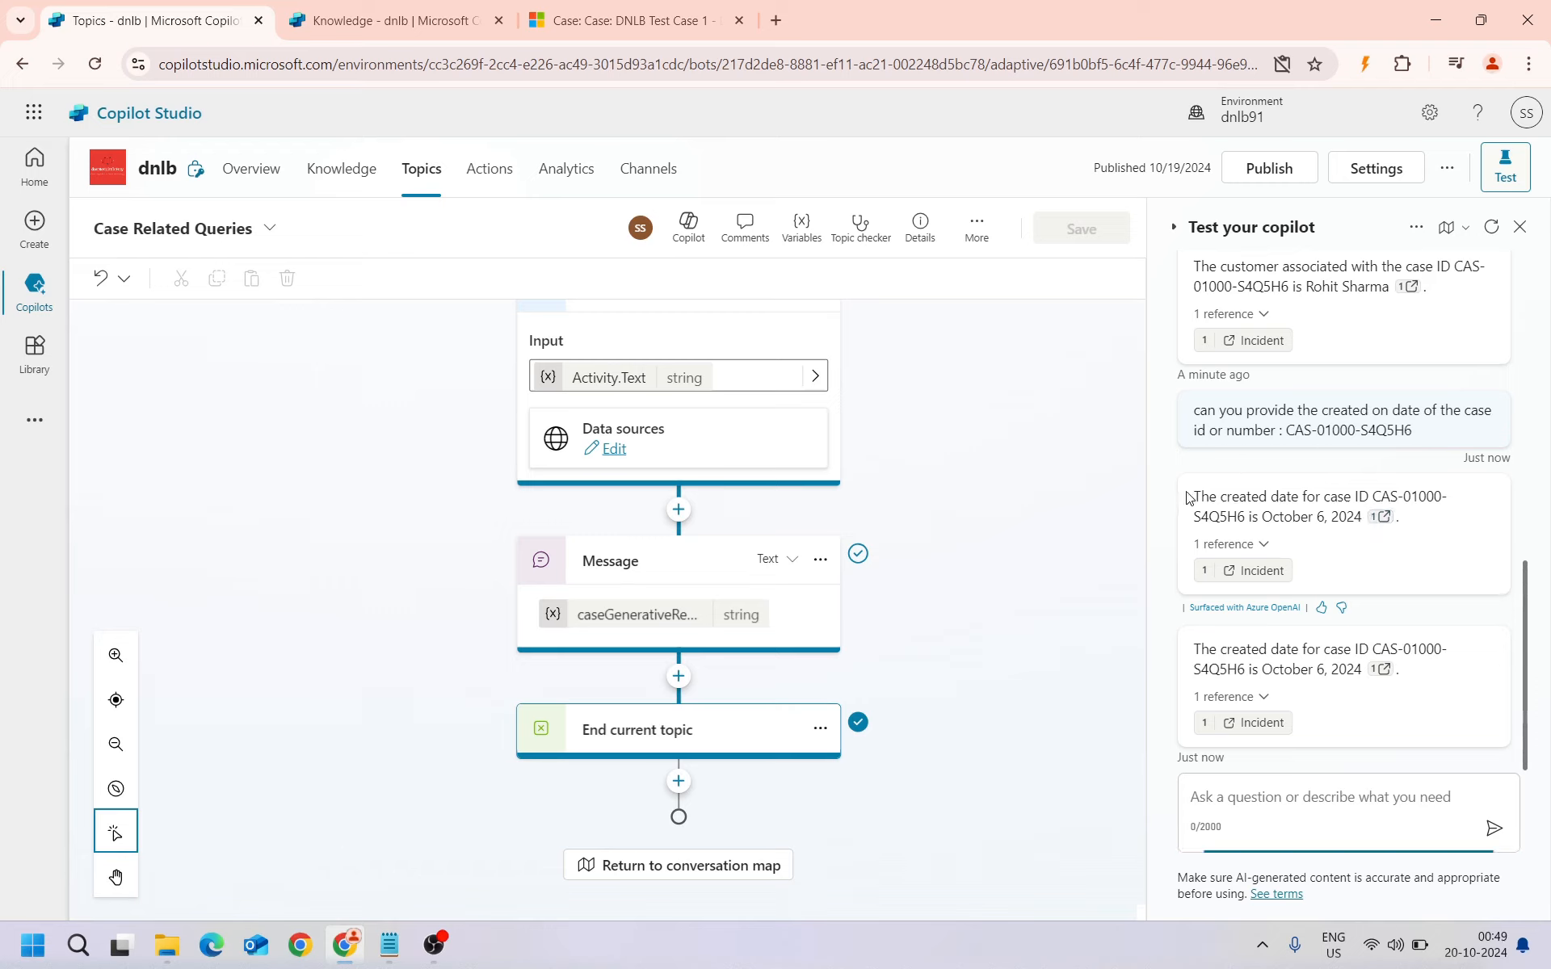
Compare the created date in the copilot's answer with the Created On value of the case in Dynamics 365, and return to the topic's flow
{"action": "left_click_drag", "start_coordinate": [1188, 497], "coordinate": [1364, 518]}
{"action": "left_click", "coordinate": [1365, 499]}
{"action": "left_click", "coordinate": [668, 33]}
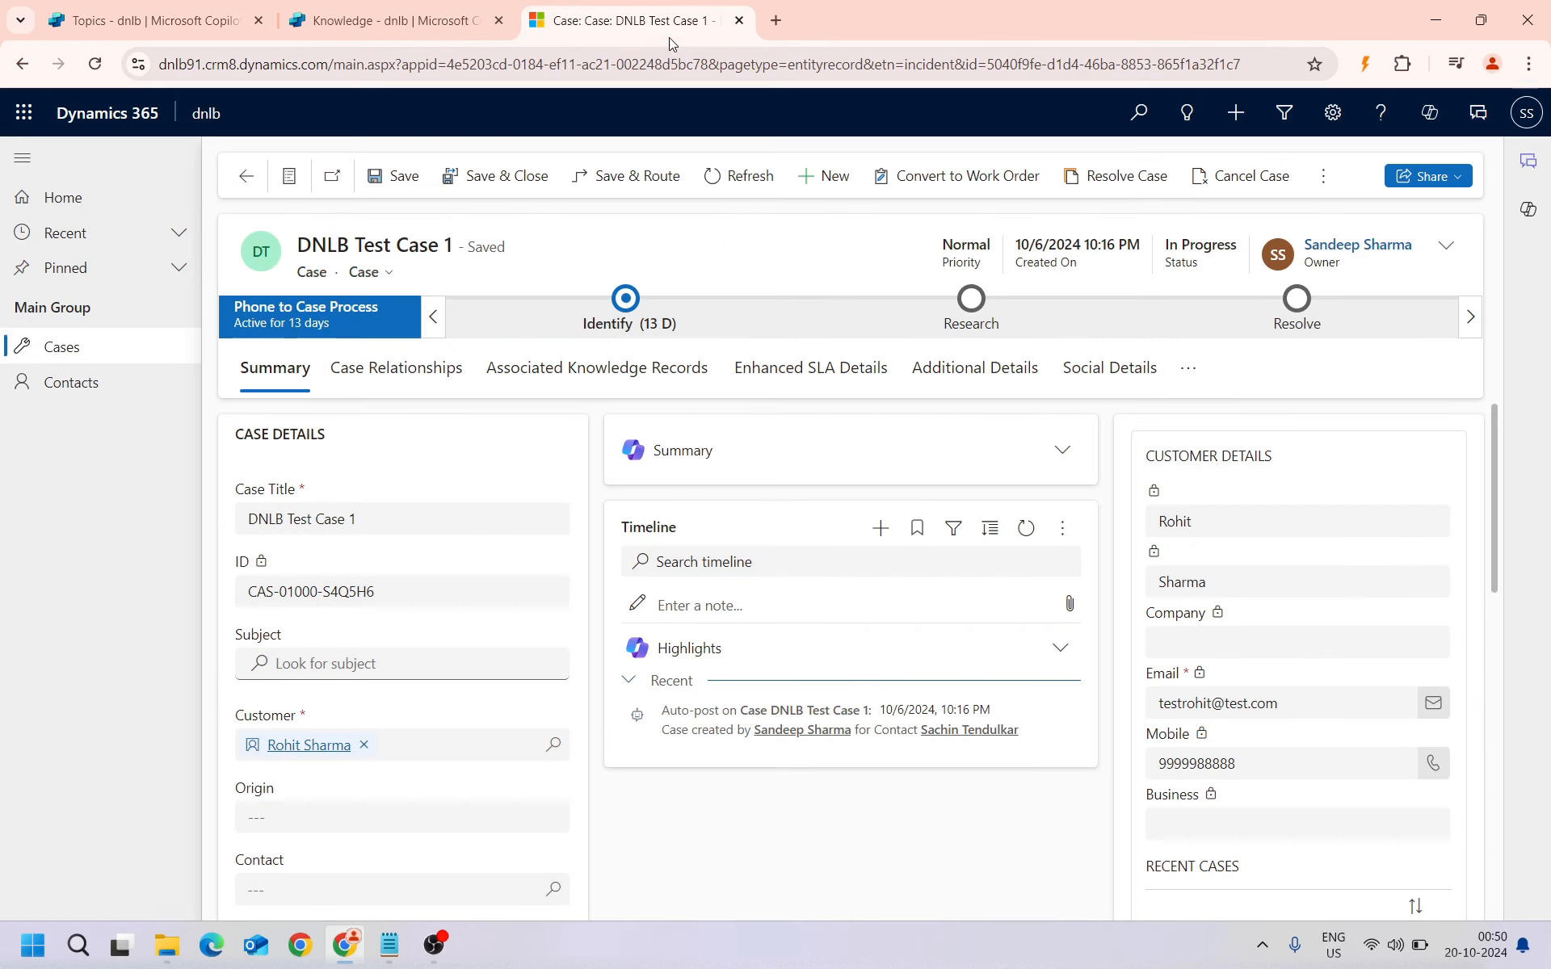
{"action": "left_click_drag", "start_coordinate": [1020, 244], "coordinate": [1044, 240]}
{"action": "left_click", "coordinate": [243, 16]}
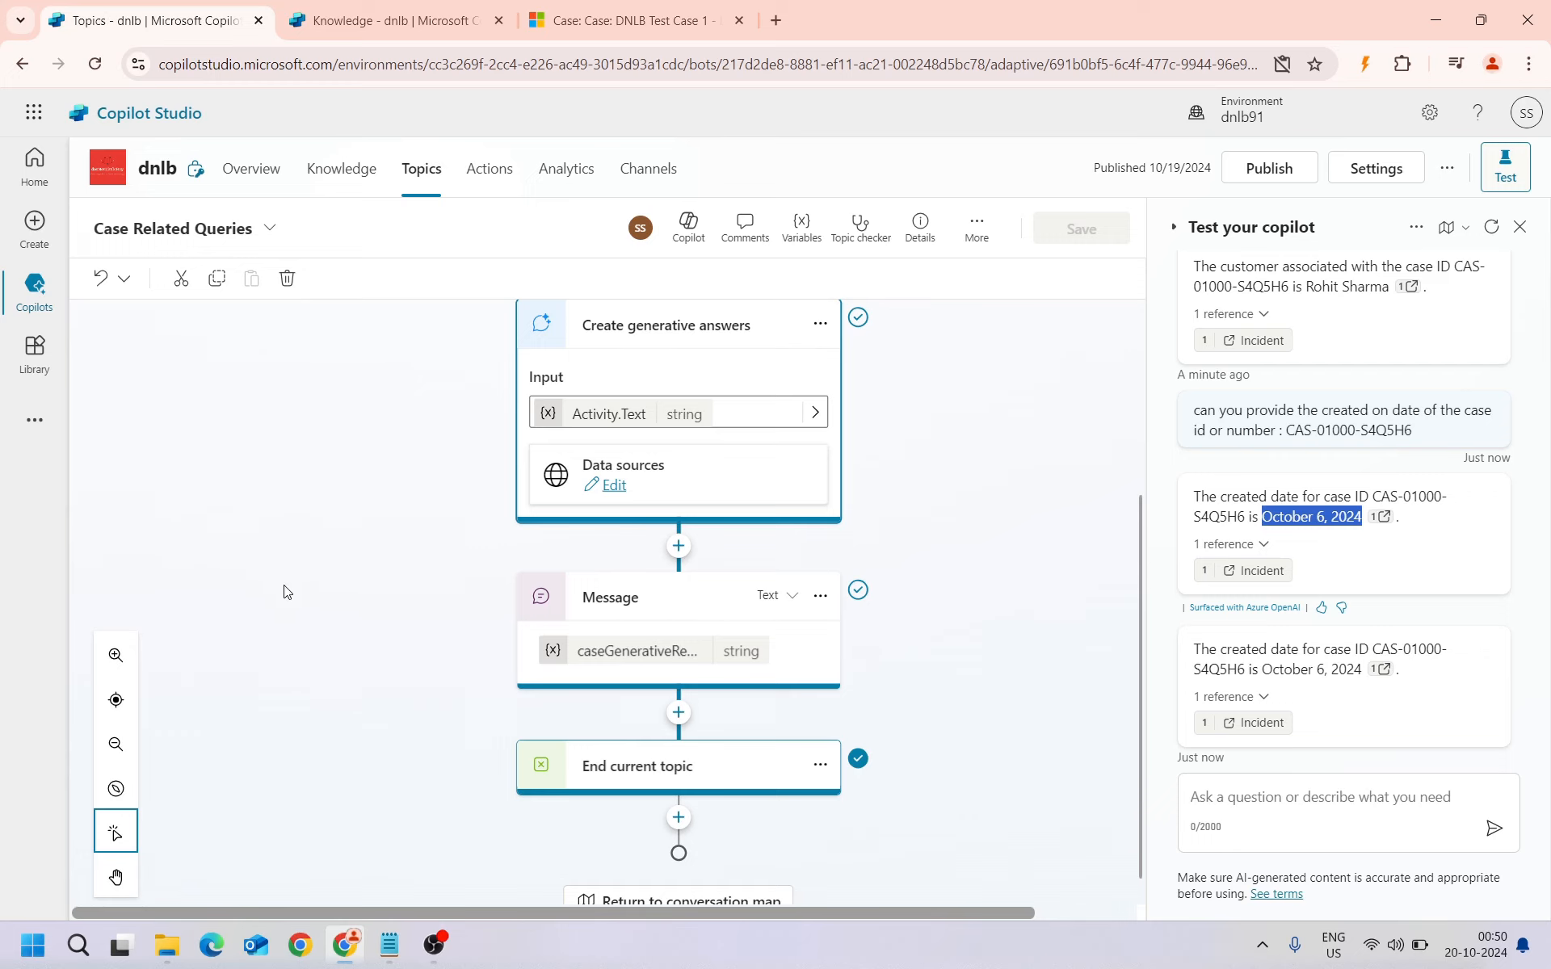
{"action": "scroll", "coordinate": [314, 602], "scroll_direction": "up", "scroll_amount": 4}
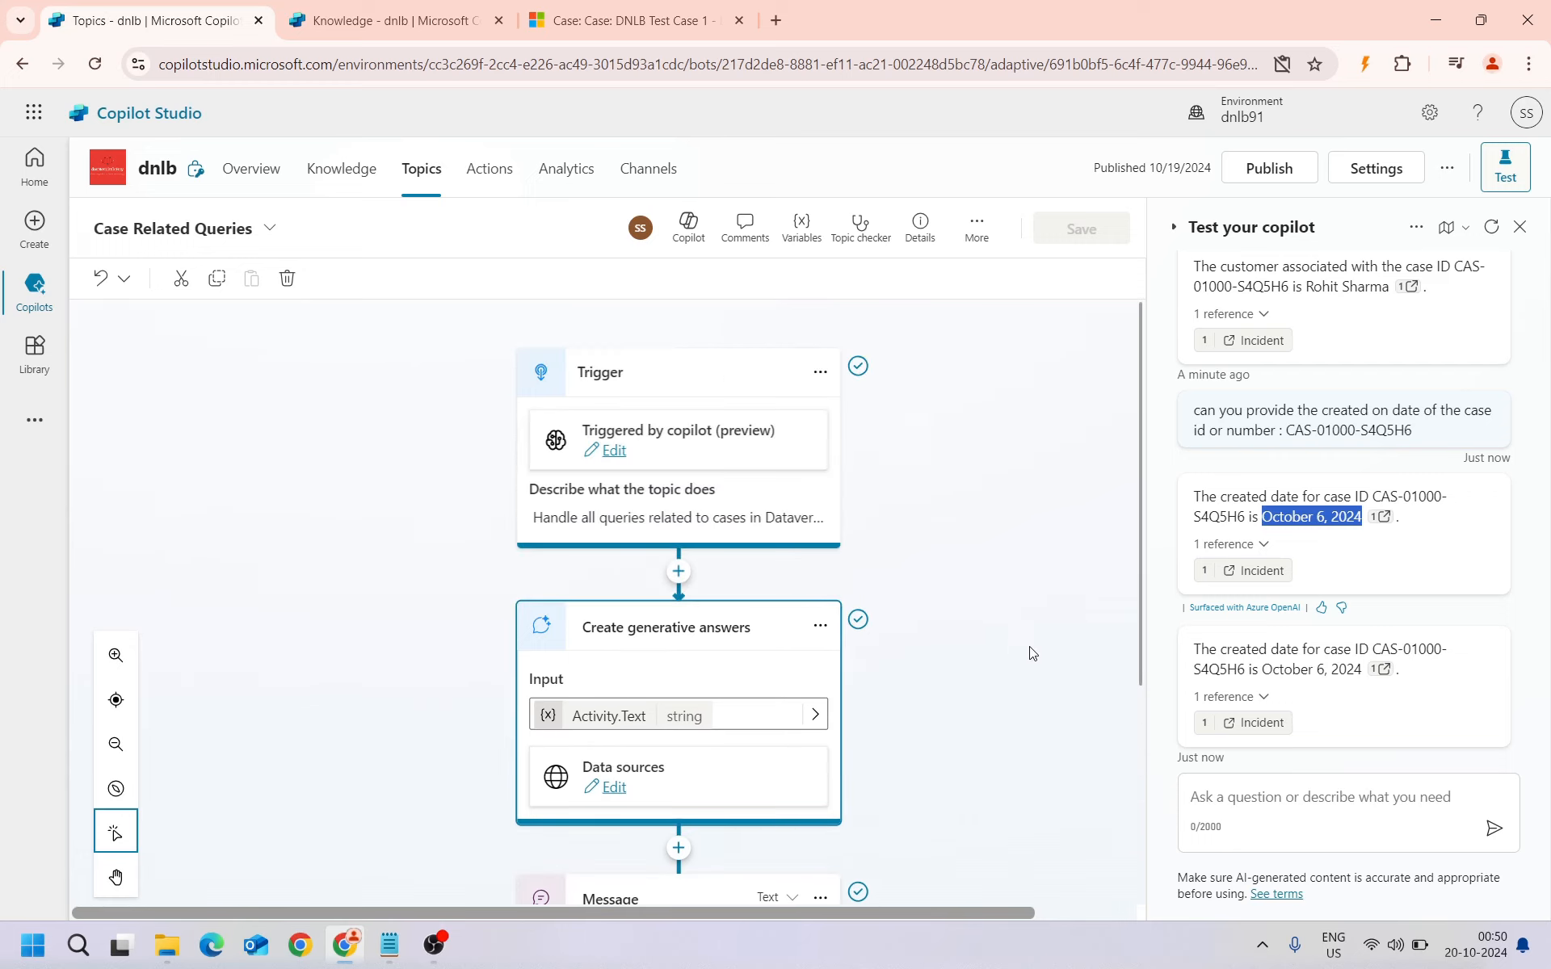
Upload SampleContract-Shuttle.pdf from the KB folder and add it to the copilot as a knowledge source with the default name and description
{"action": "left_click", "coordinate": [393, 17]}
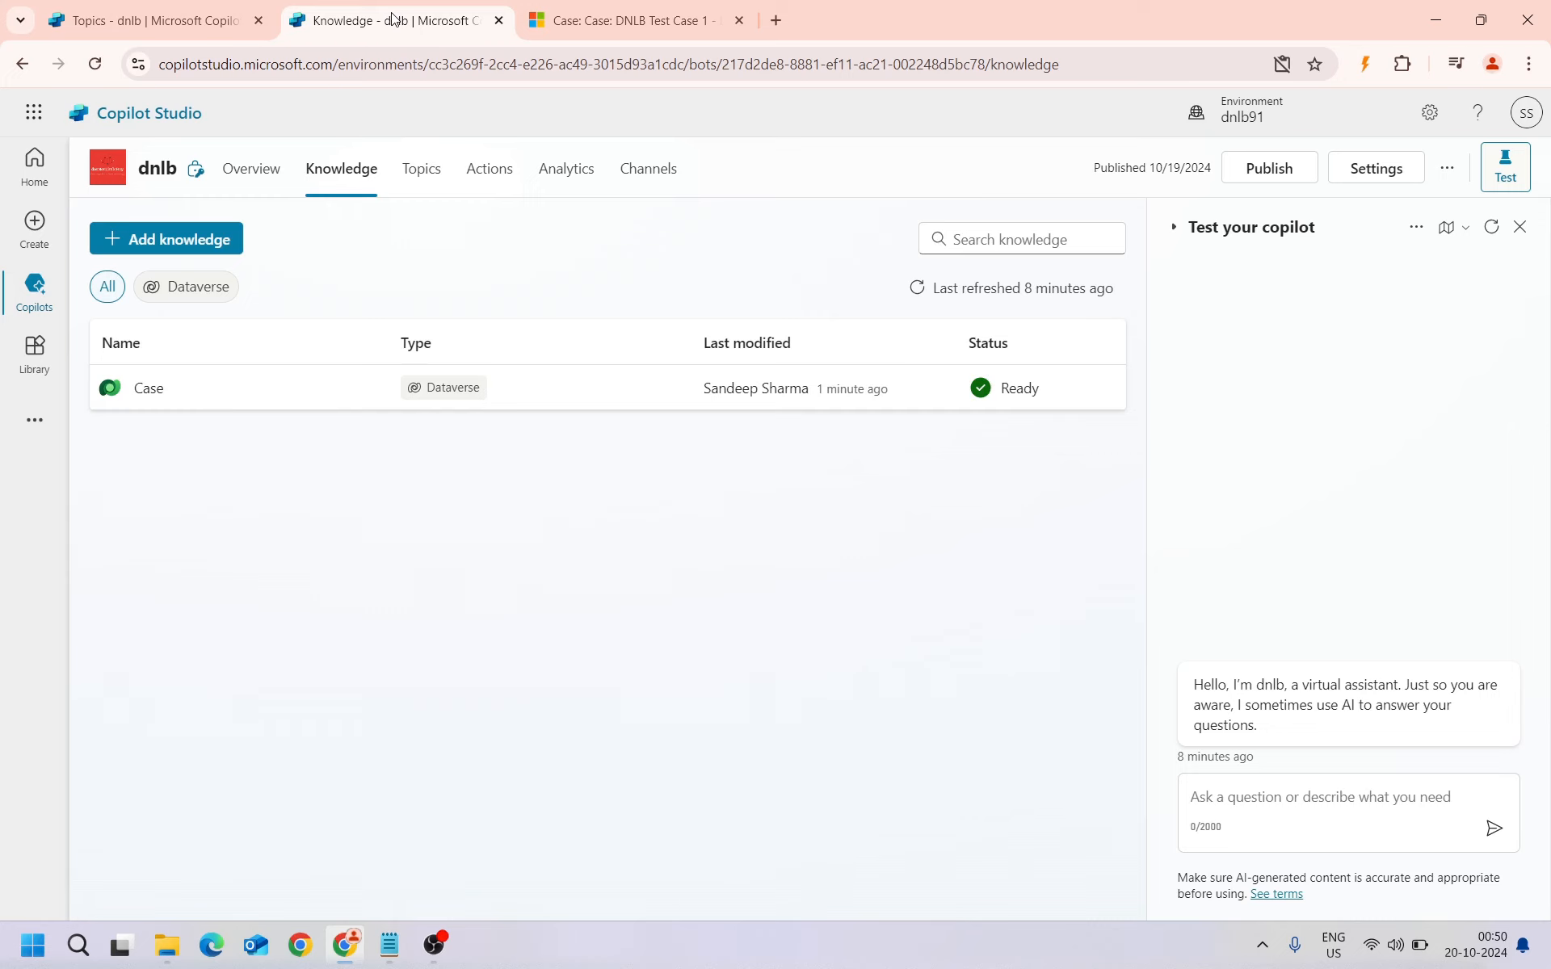
{"action": "left_click", "coordinate": [170, 238]}
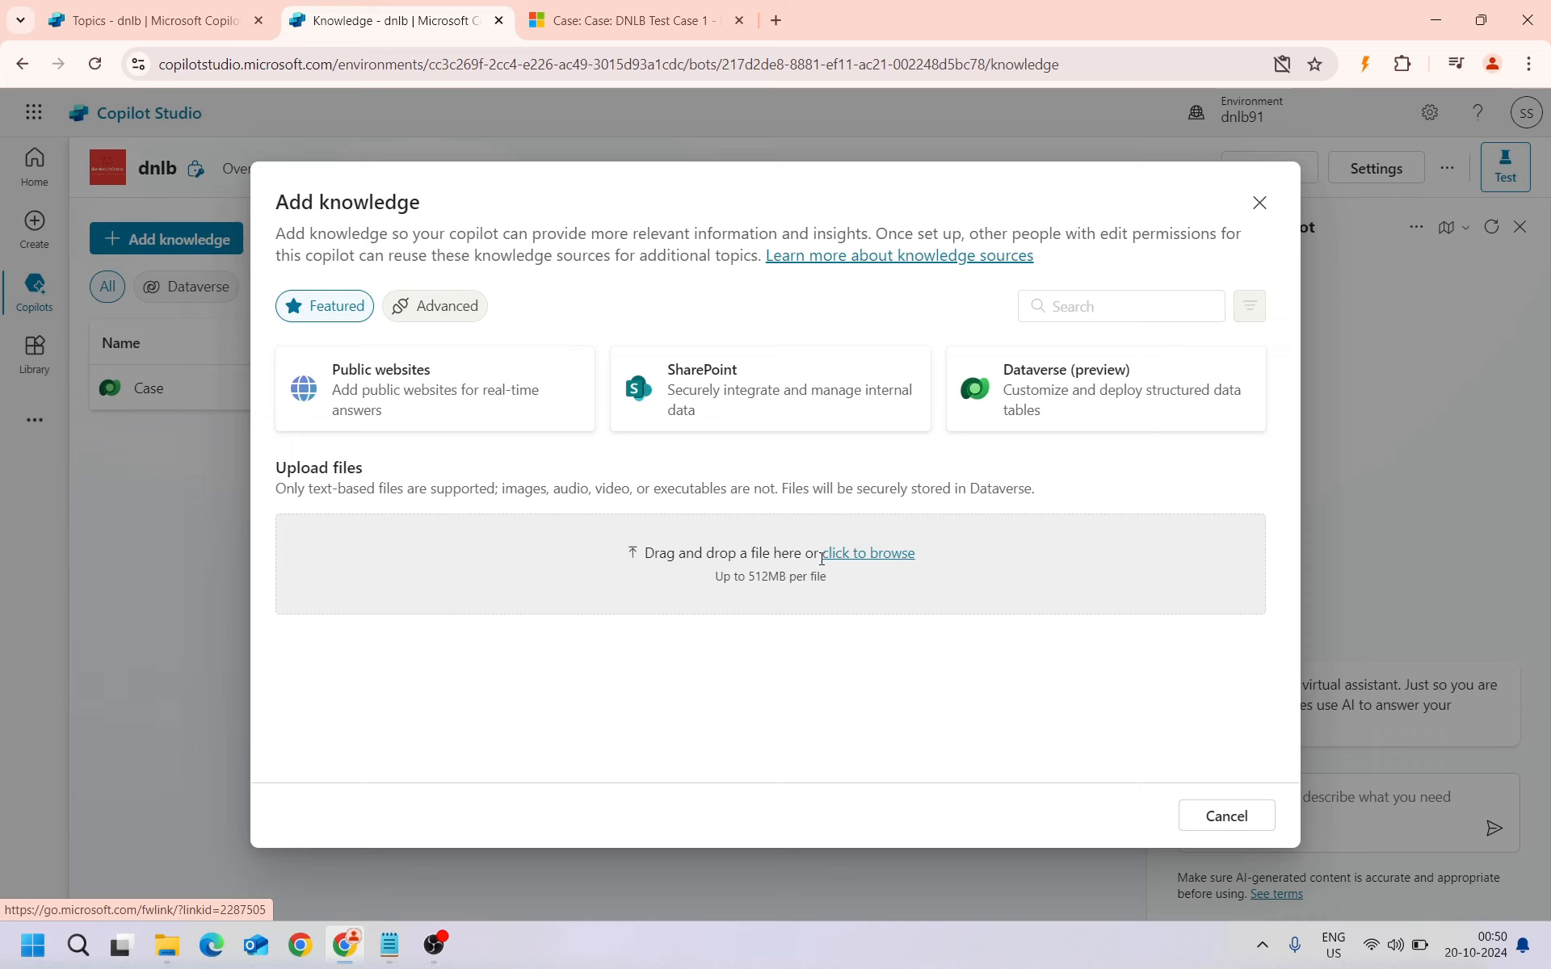
{"action": "left_click", "coordinate": [824, 556]}
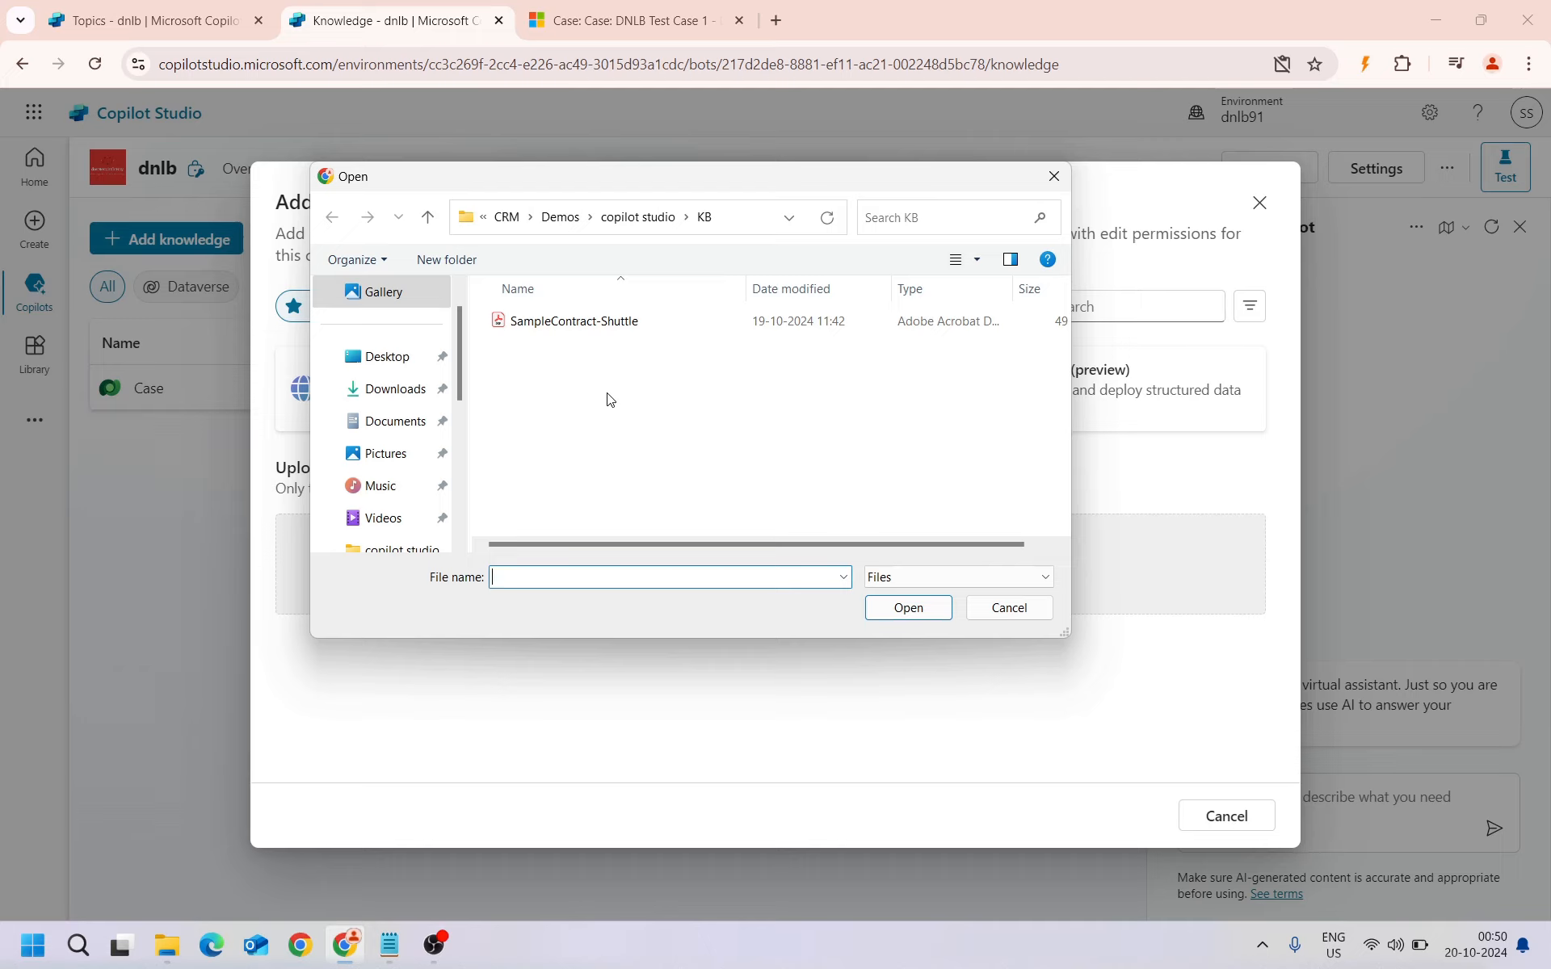
{"action": "left_click", "coordinate": [600, 323]}
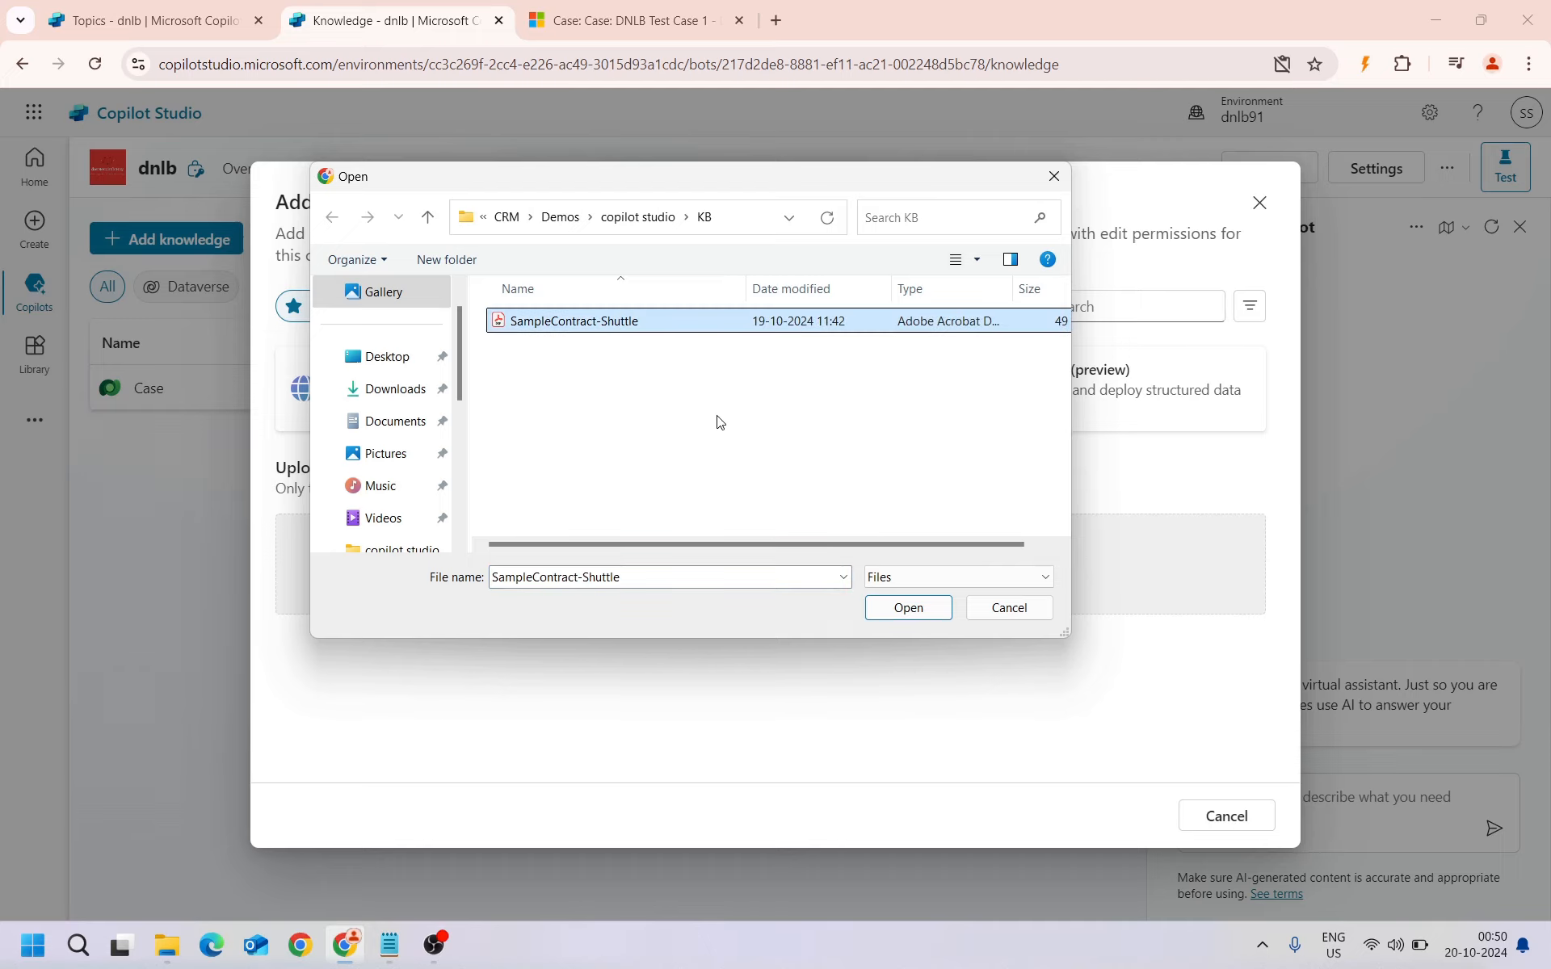
{"action": "left_click", "coordinate": [896, 611]}
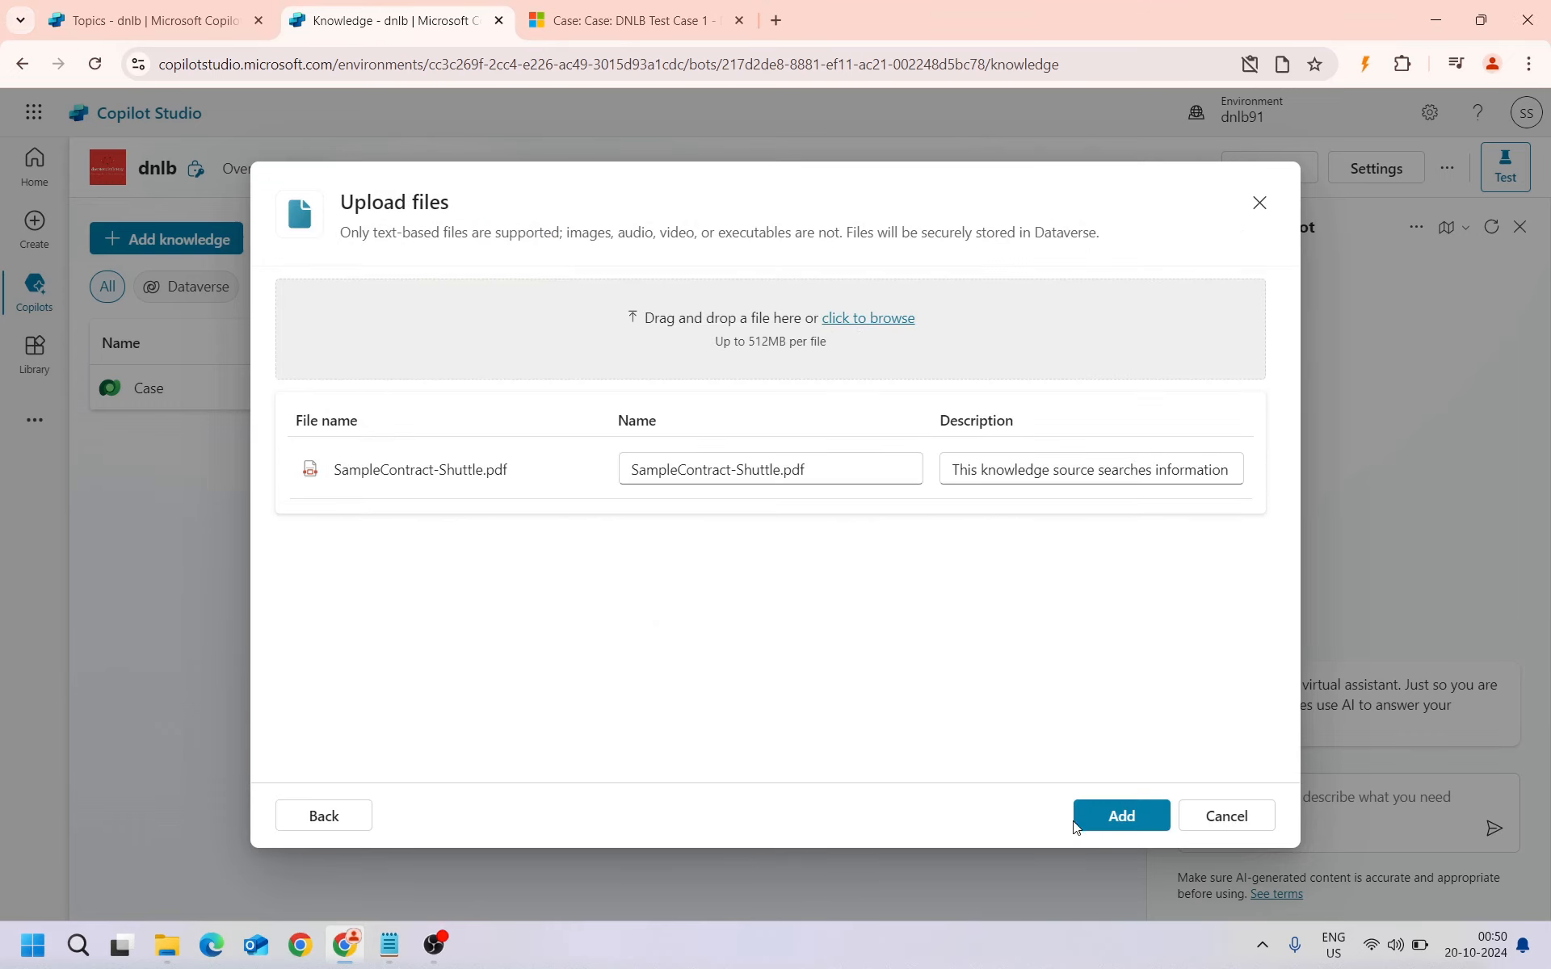
{"action": "left_click", "coordinate": [1117, 817]}
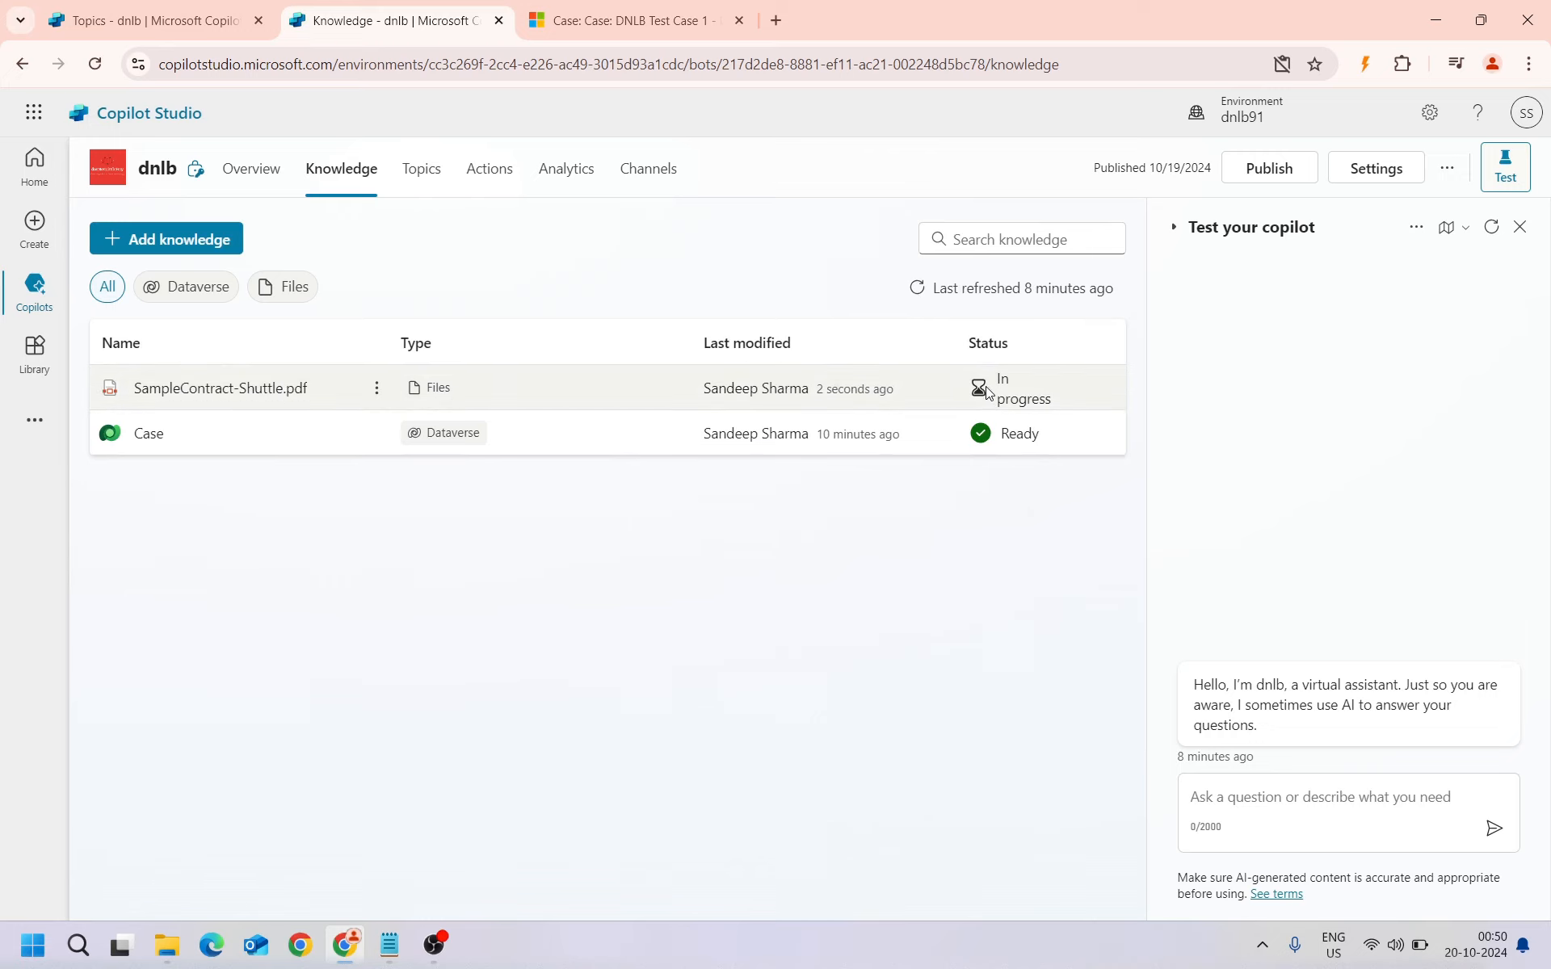
Refresh the knowledge status repeatedly to monitor the processing of SampleContract-Shuttle.pdf
{"action": "left_click", "coordinate": [915, 289]}
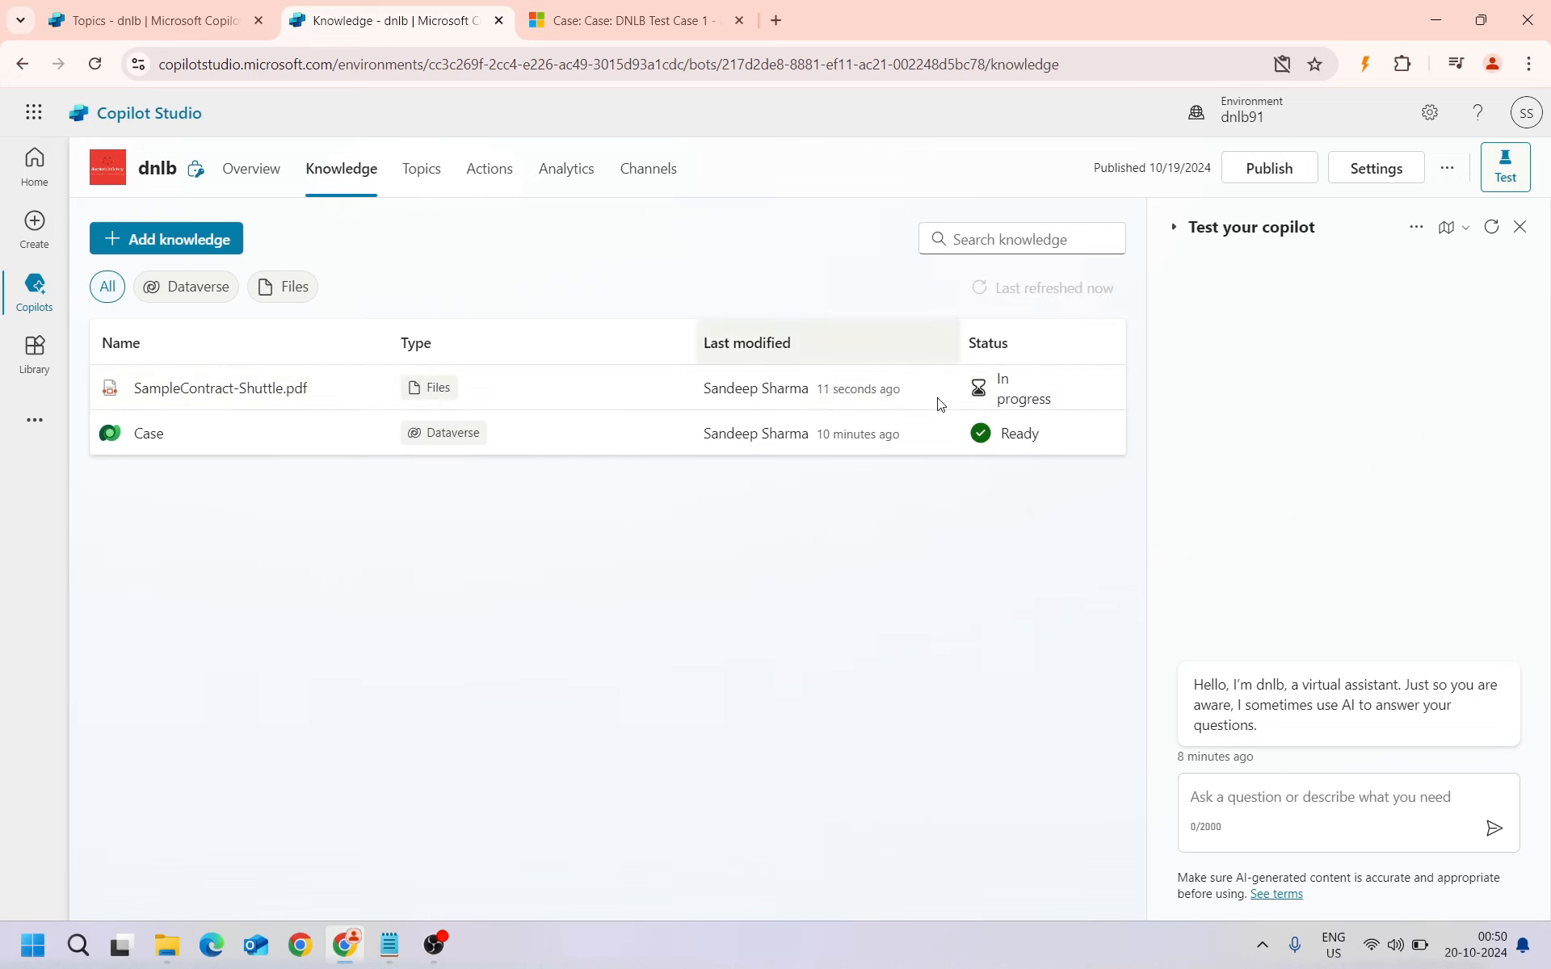
{"action": "left_click", "coordinate": [1013, 291]}
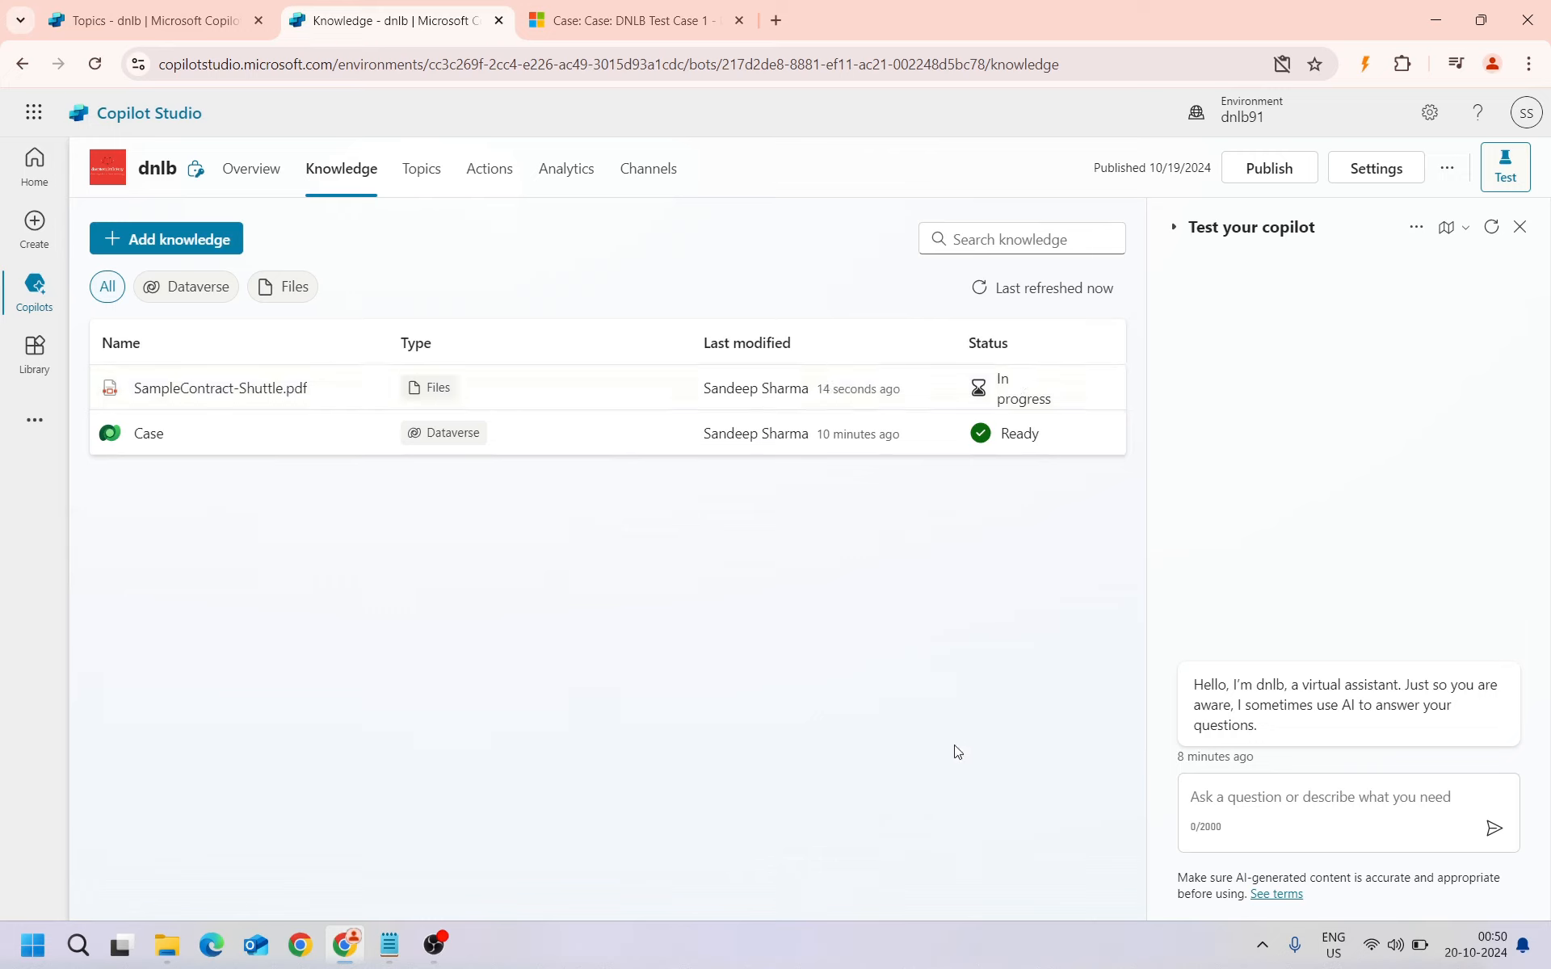
{"action": "left_click", "coordinate": [1015, 291]}
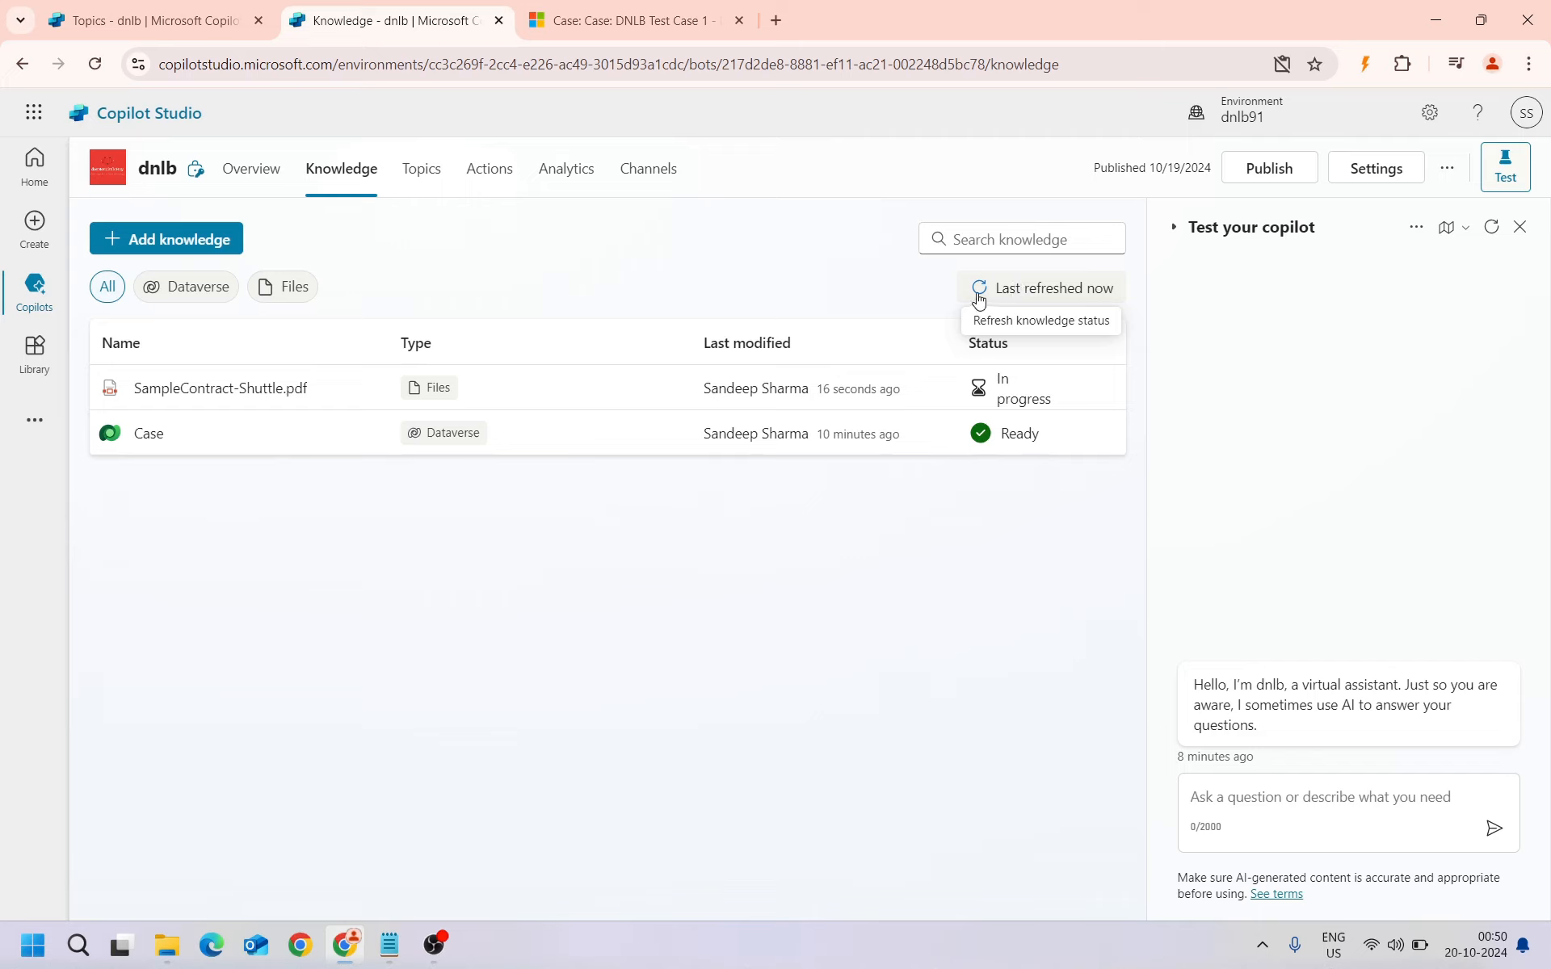
{"action": "left_click", "coordinate": [979, 291]}
{"action": "left_click", "coordinate": [987, 291]}
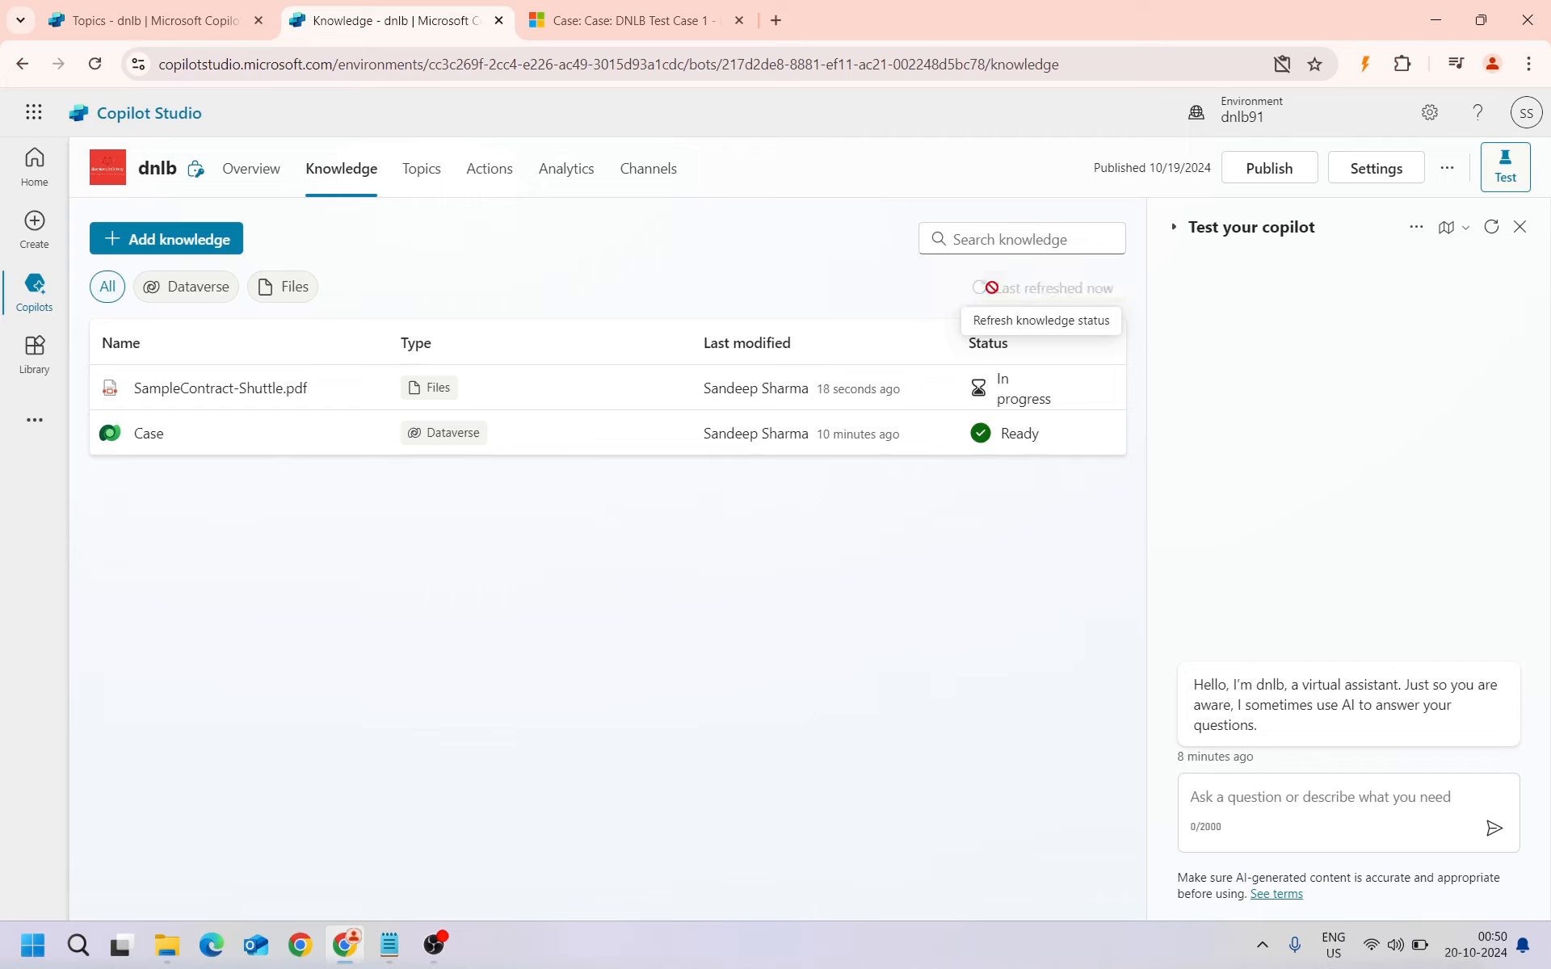
{"action": "left_click", "coordinate": [994, 296]}
{"action": "left_click", "coordinate": [993, 296]}
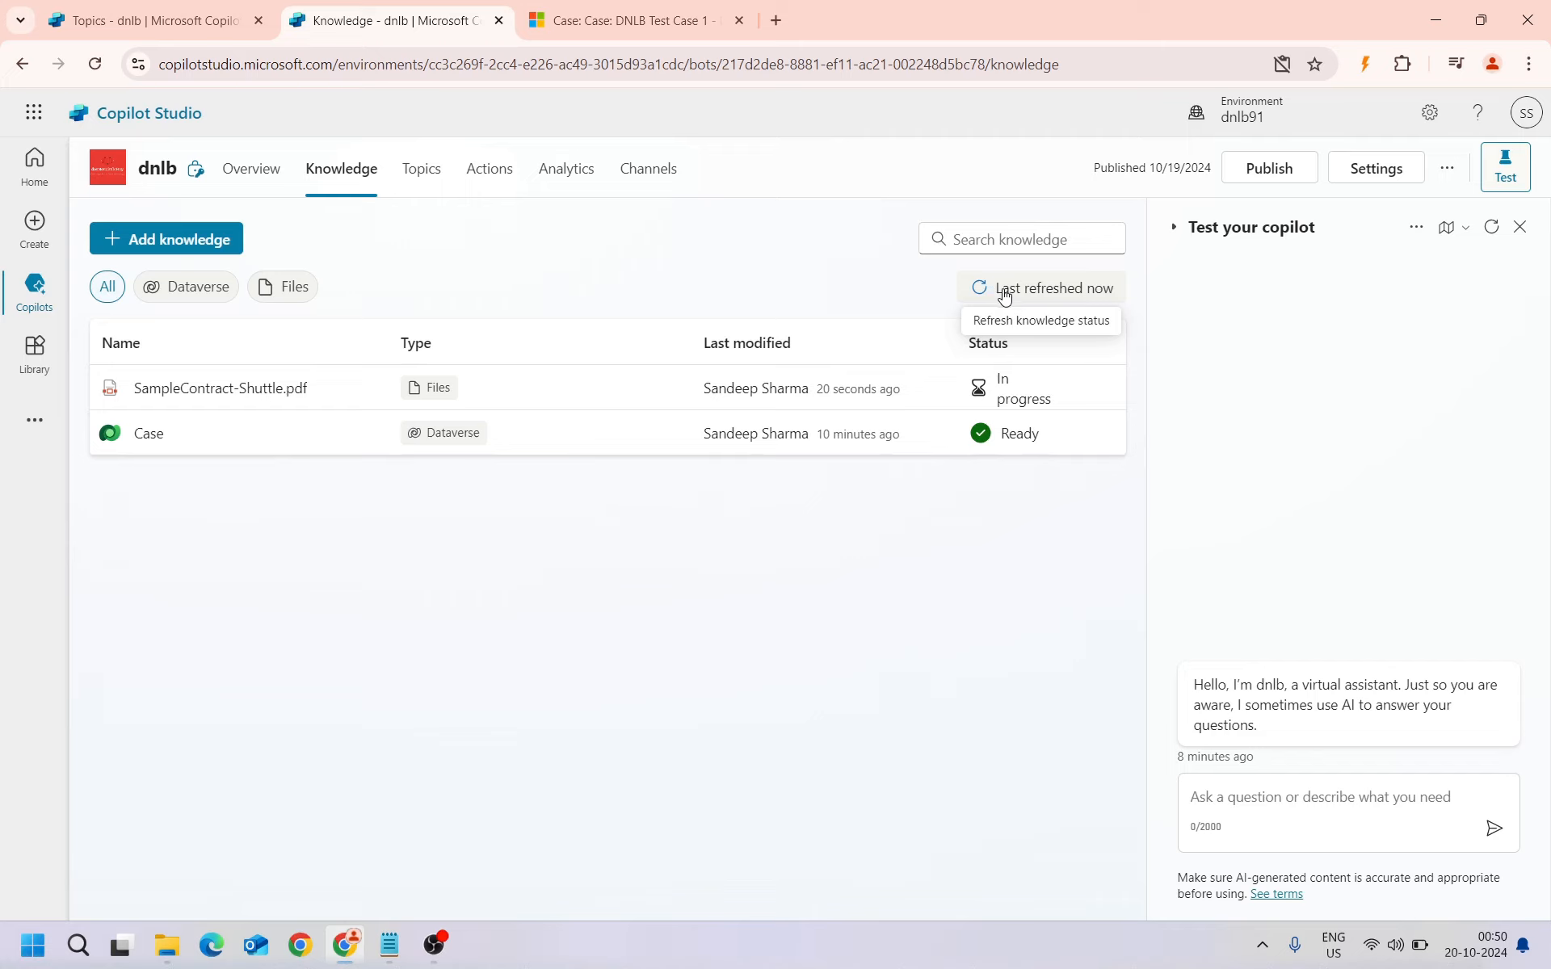
{"action": "left_click", "coordinate": [1004, 296]}
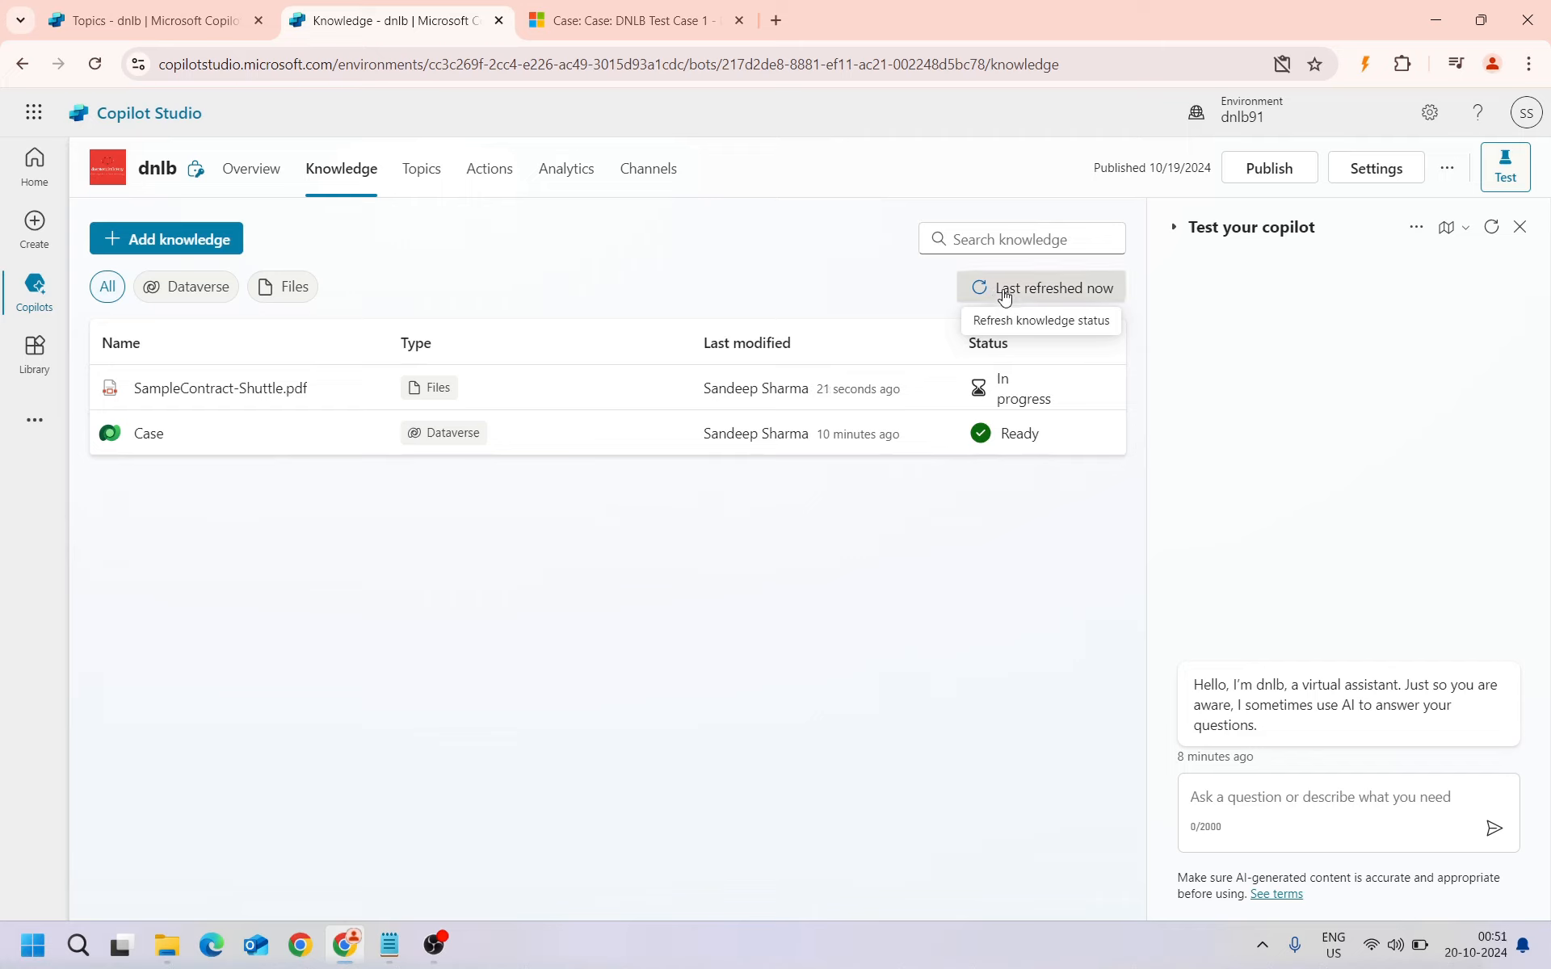
{"action": "left_click", "coordinate": [1006, 294]}
{"action": "left_click", "coordinate": [1010, 292]}
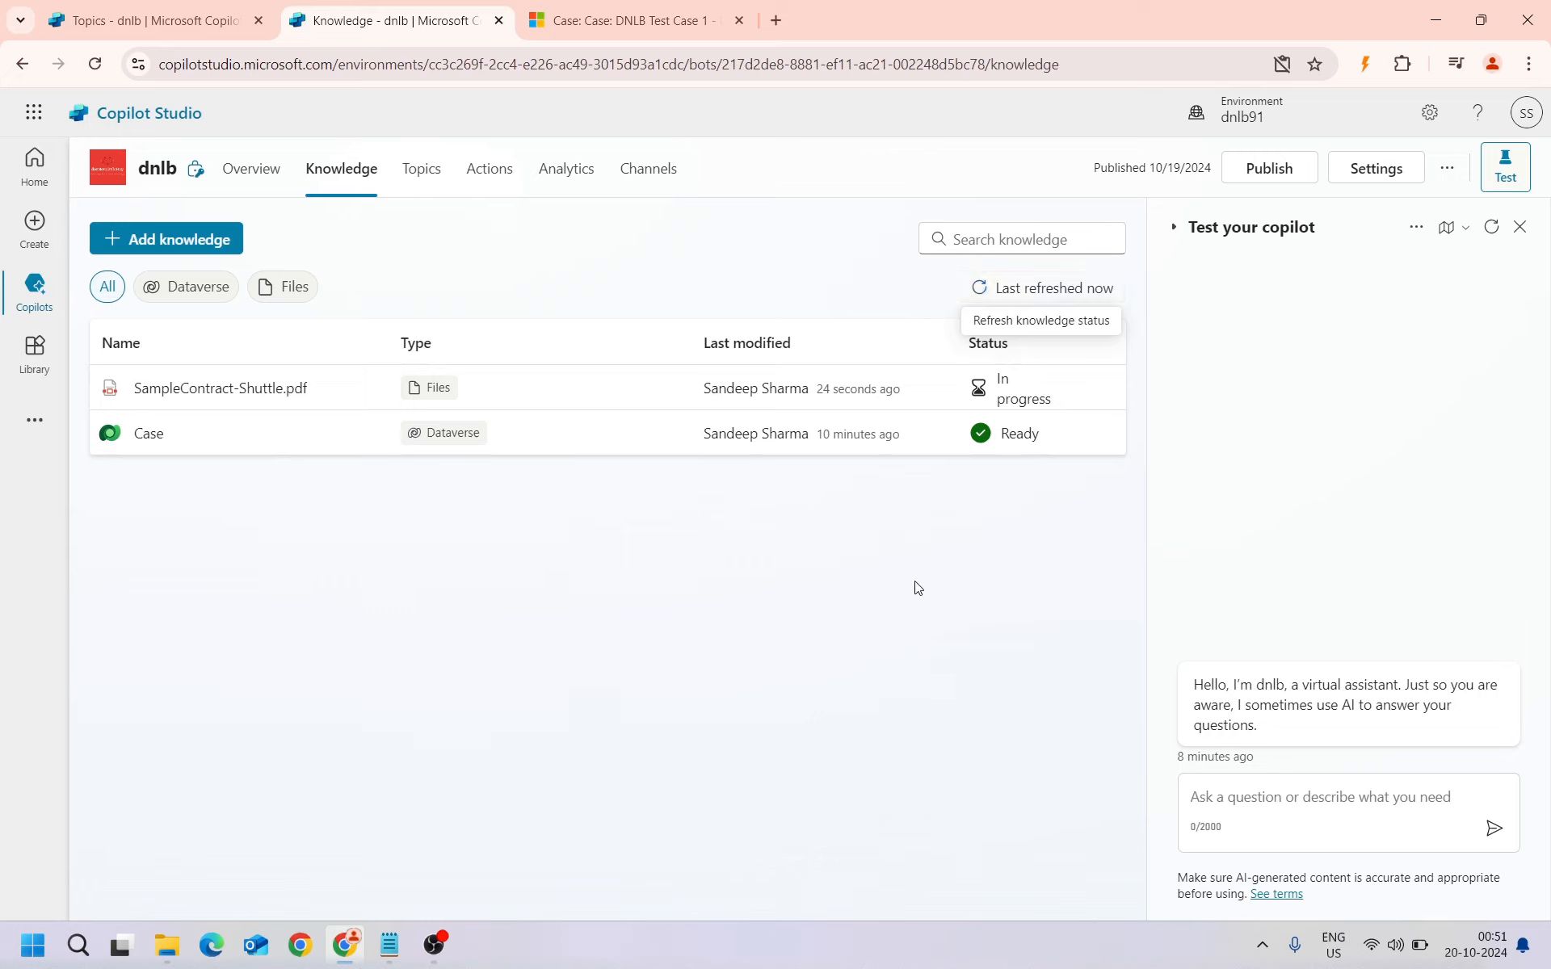
{"action": "left_click", "coordinate": [987, 285]}
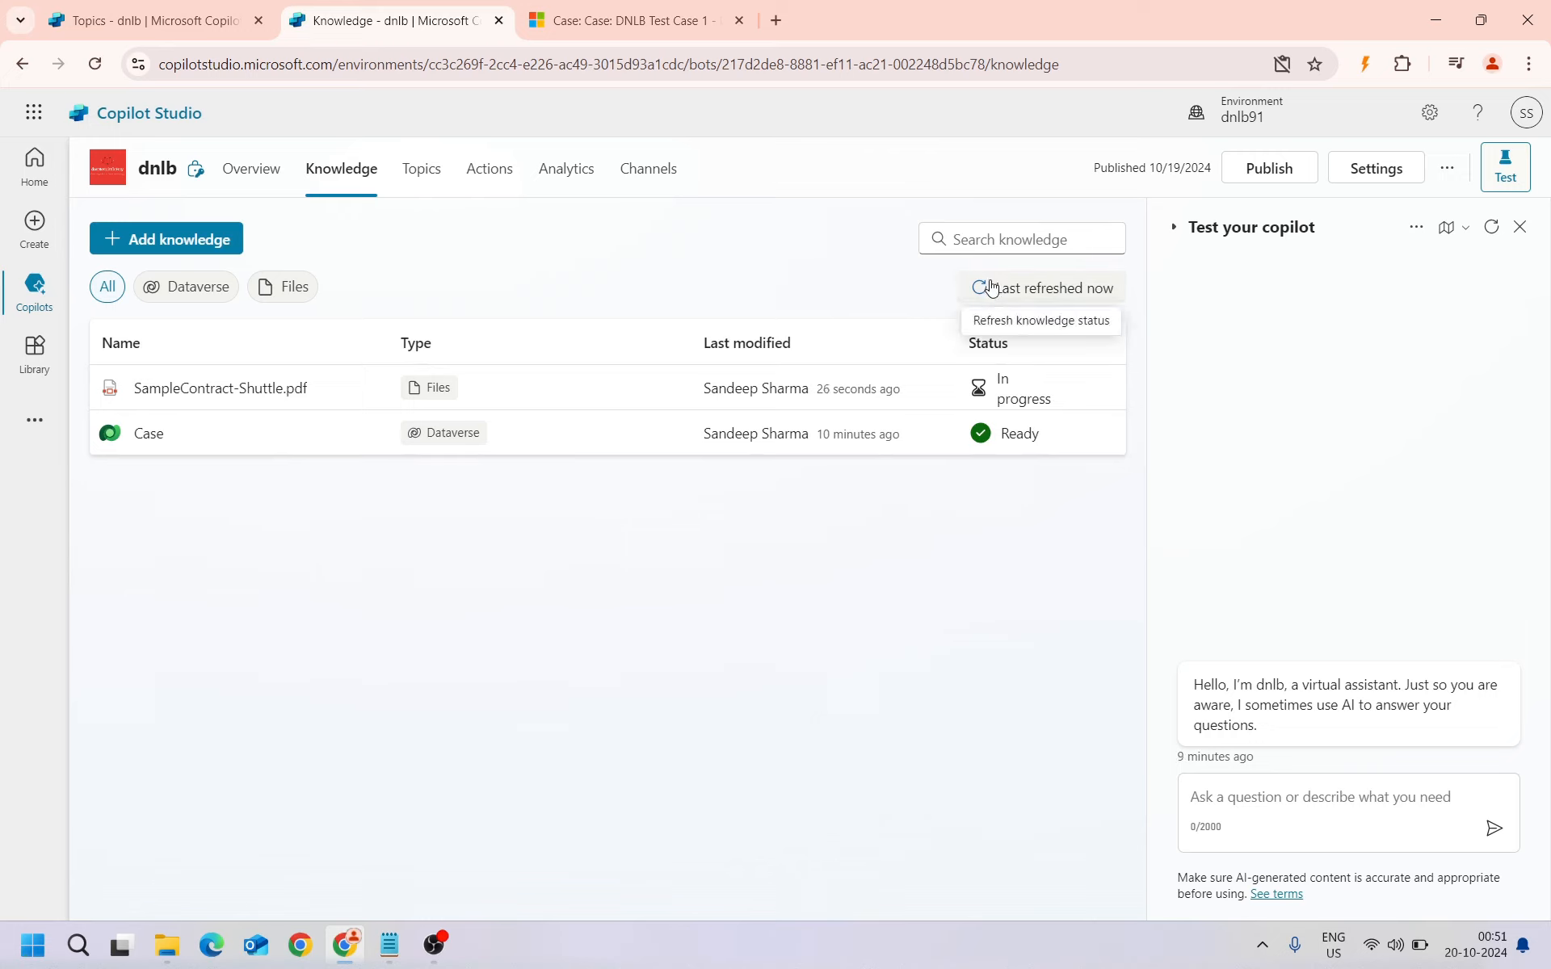
{"action": "left_click", "coordinate": [986, 293]}
{"action": "left_click", "coordinate": [992, 296]}
{"action": "left_click", "coordinate": [1000, 288]}
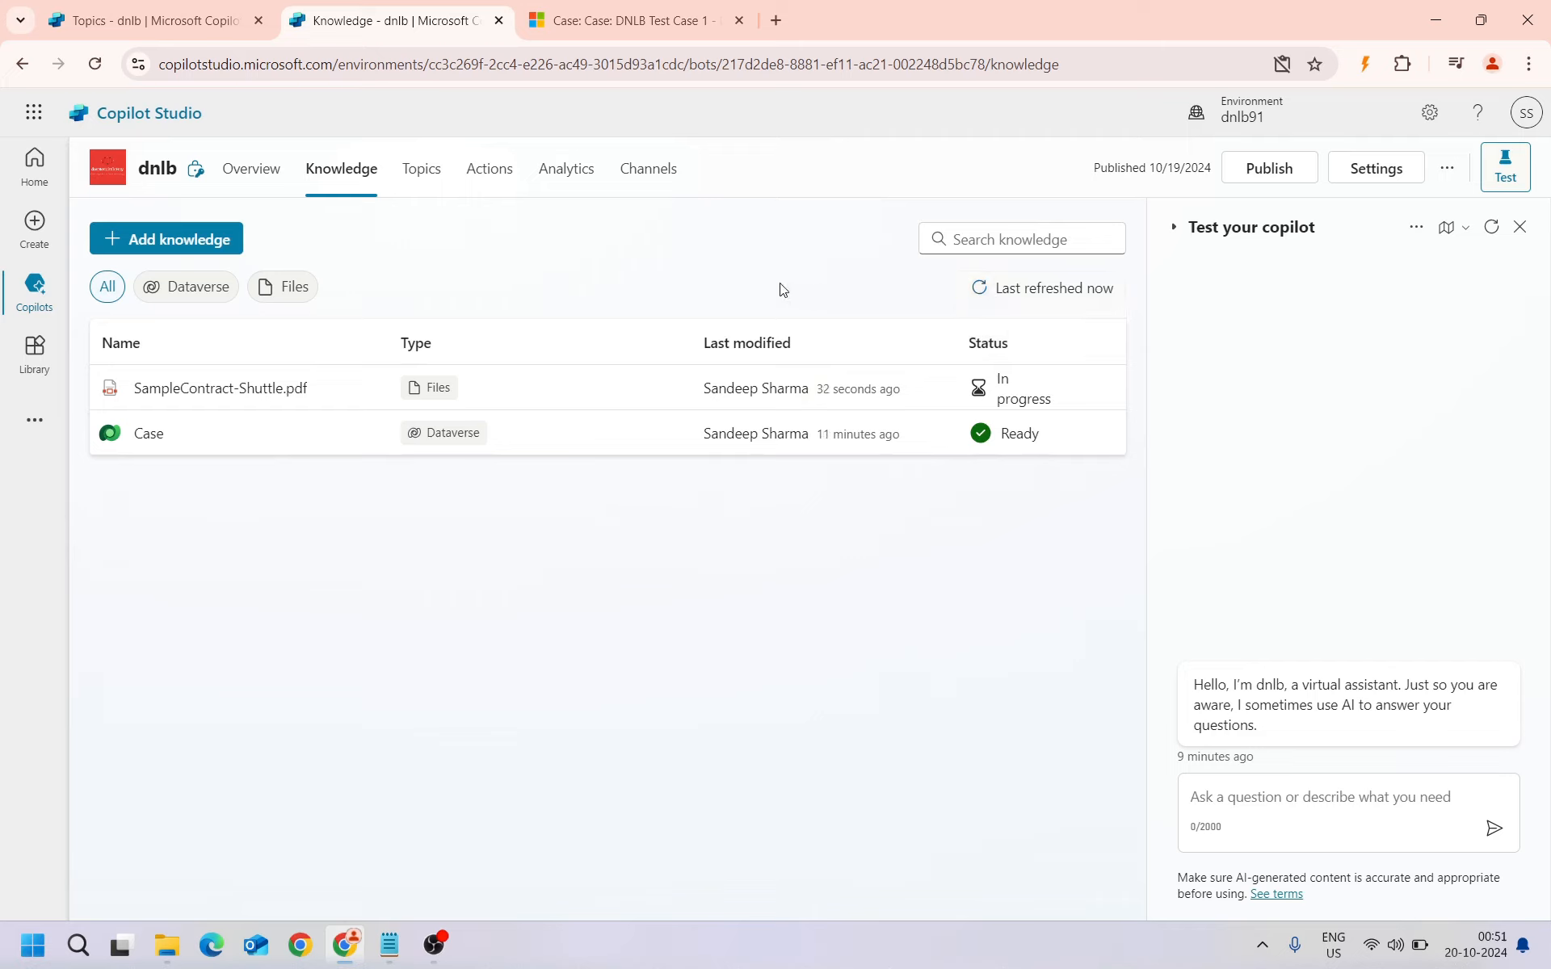
Reload the Knowledge page, view the details of SampleContract-Shuttle.pdf and return to the list of knowledge sources
{"action": "left_click", "coordinate": [95, 64]}
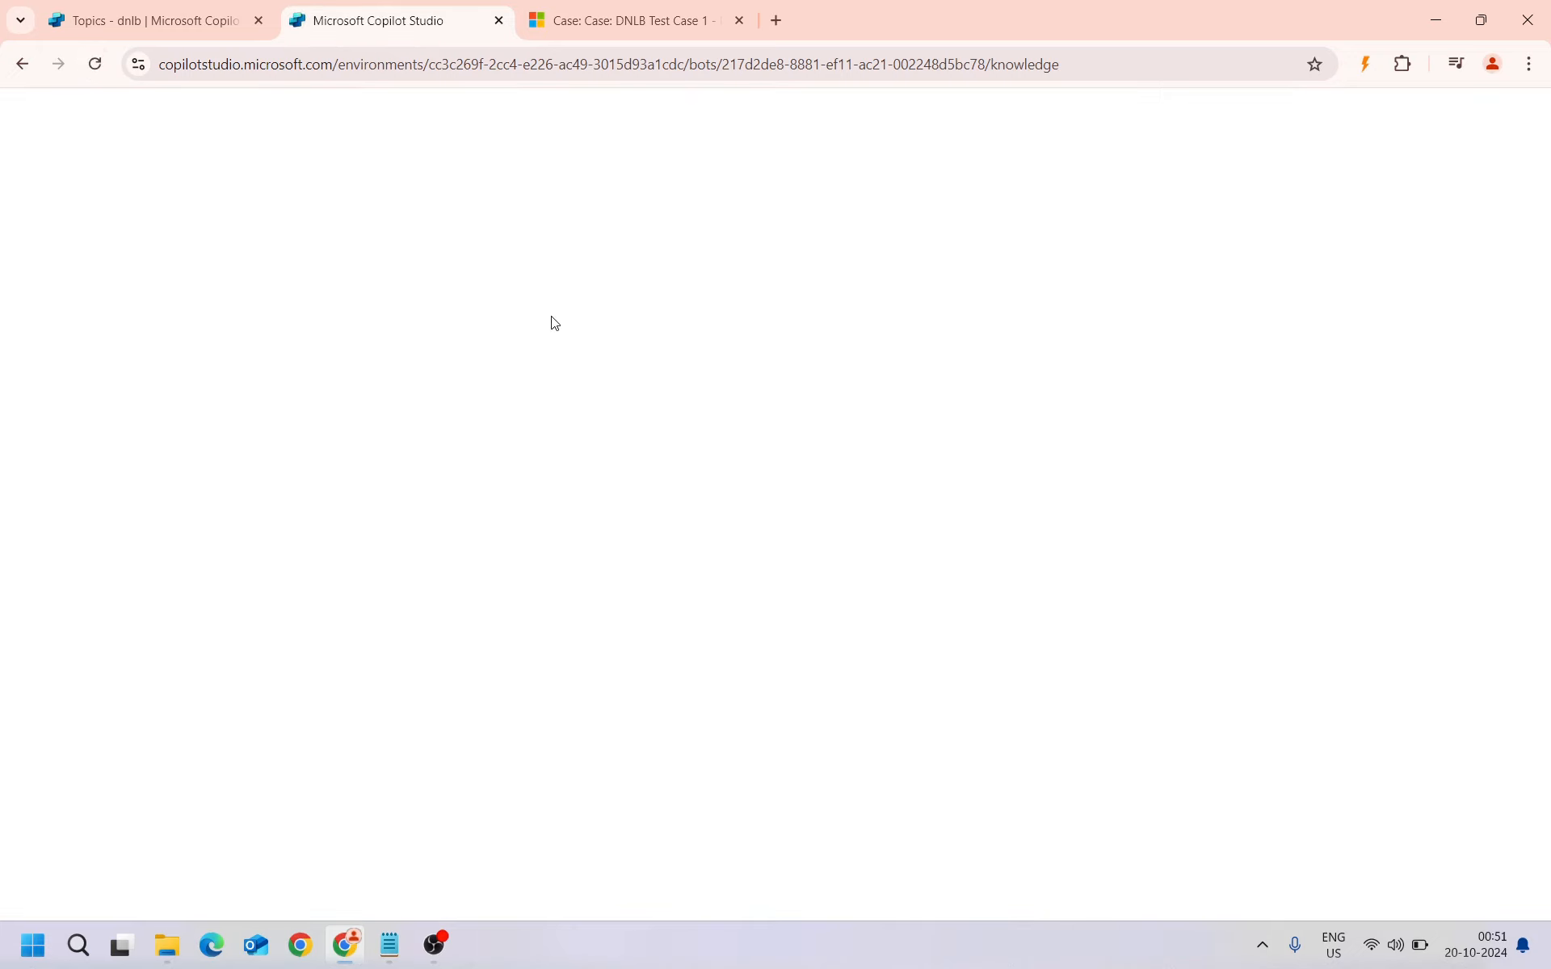
{"action": "left_click", "coordinate": [168, 12]}
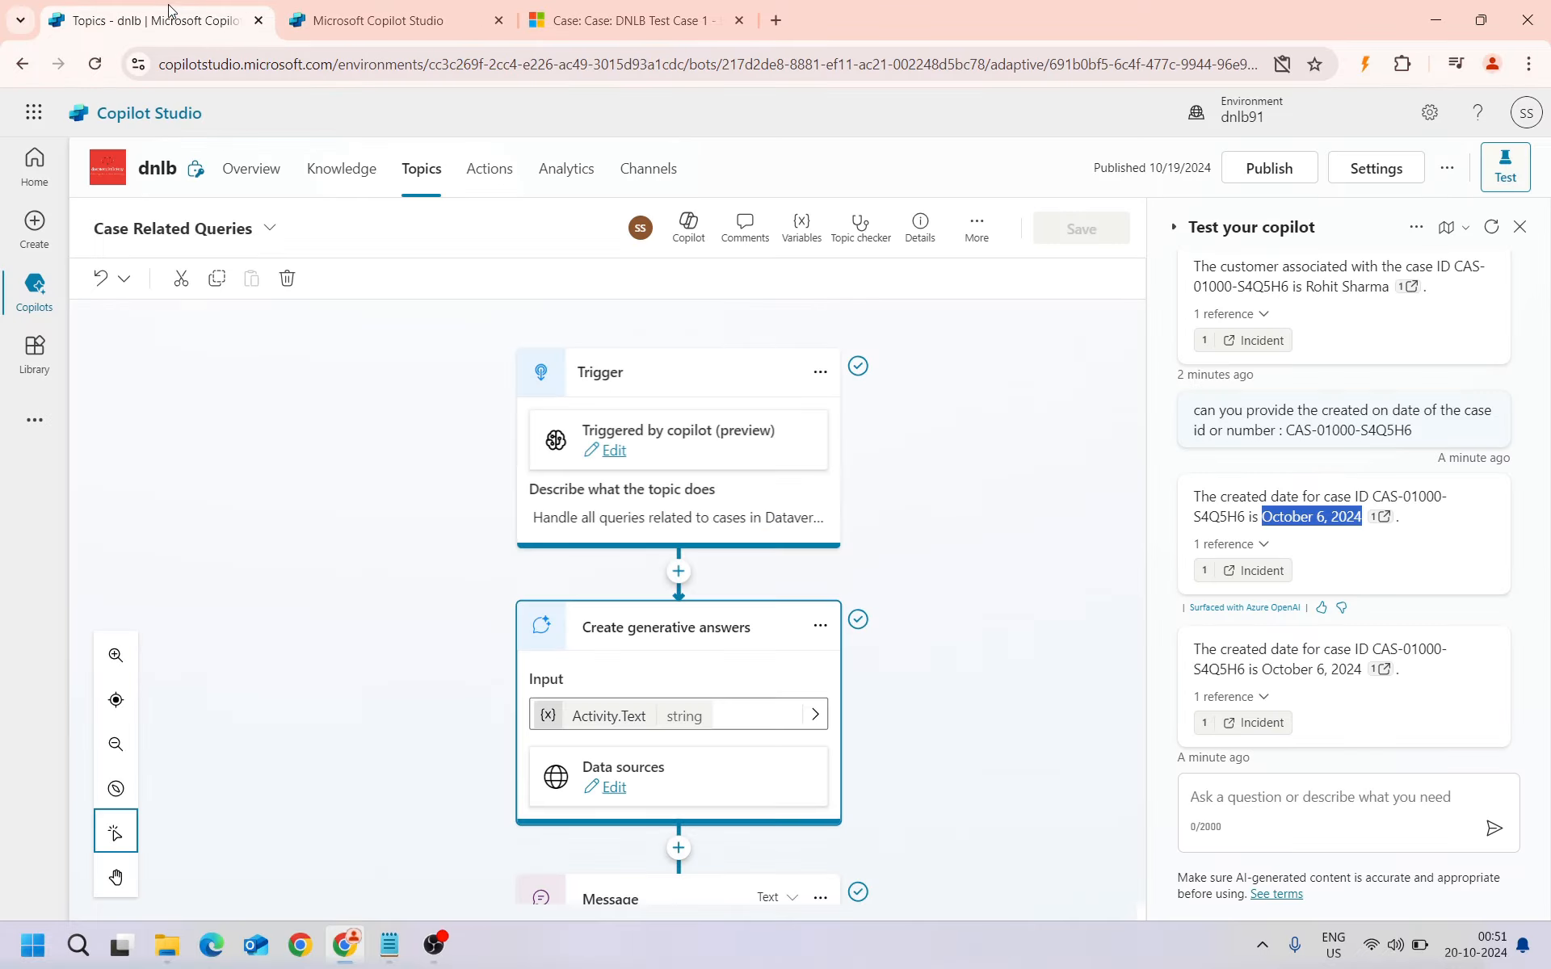
{"action": "key", "text": "ctrl+Tab"}
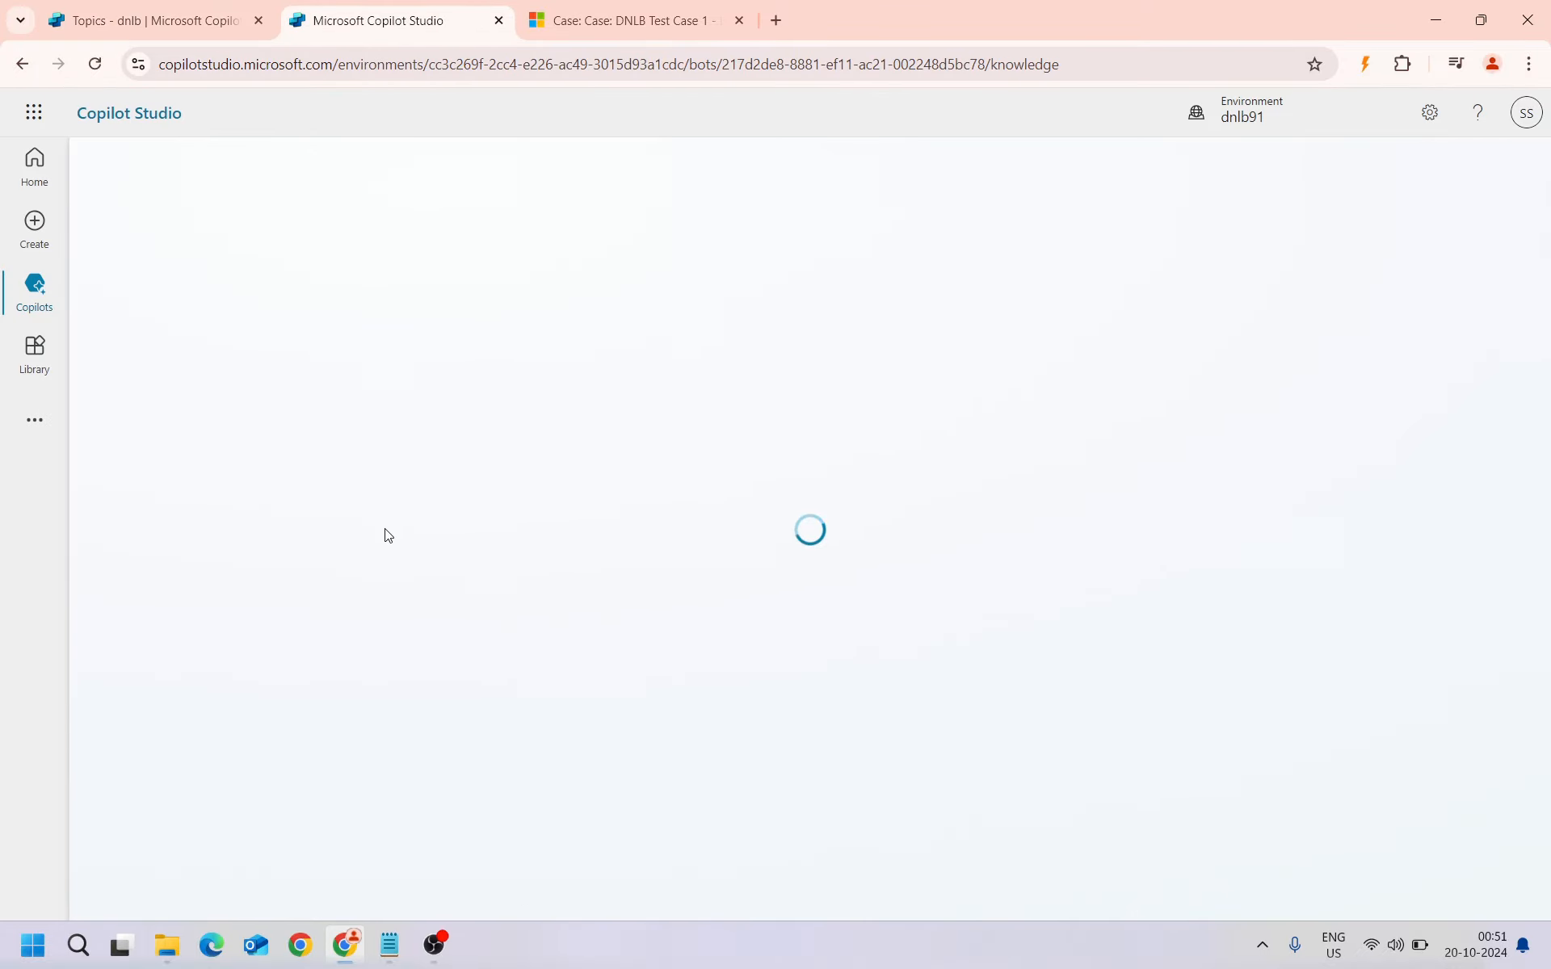
{"action": "left_click", "coordinate": [225, 391]}
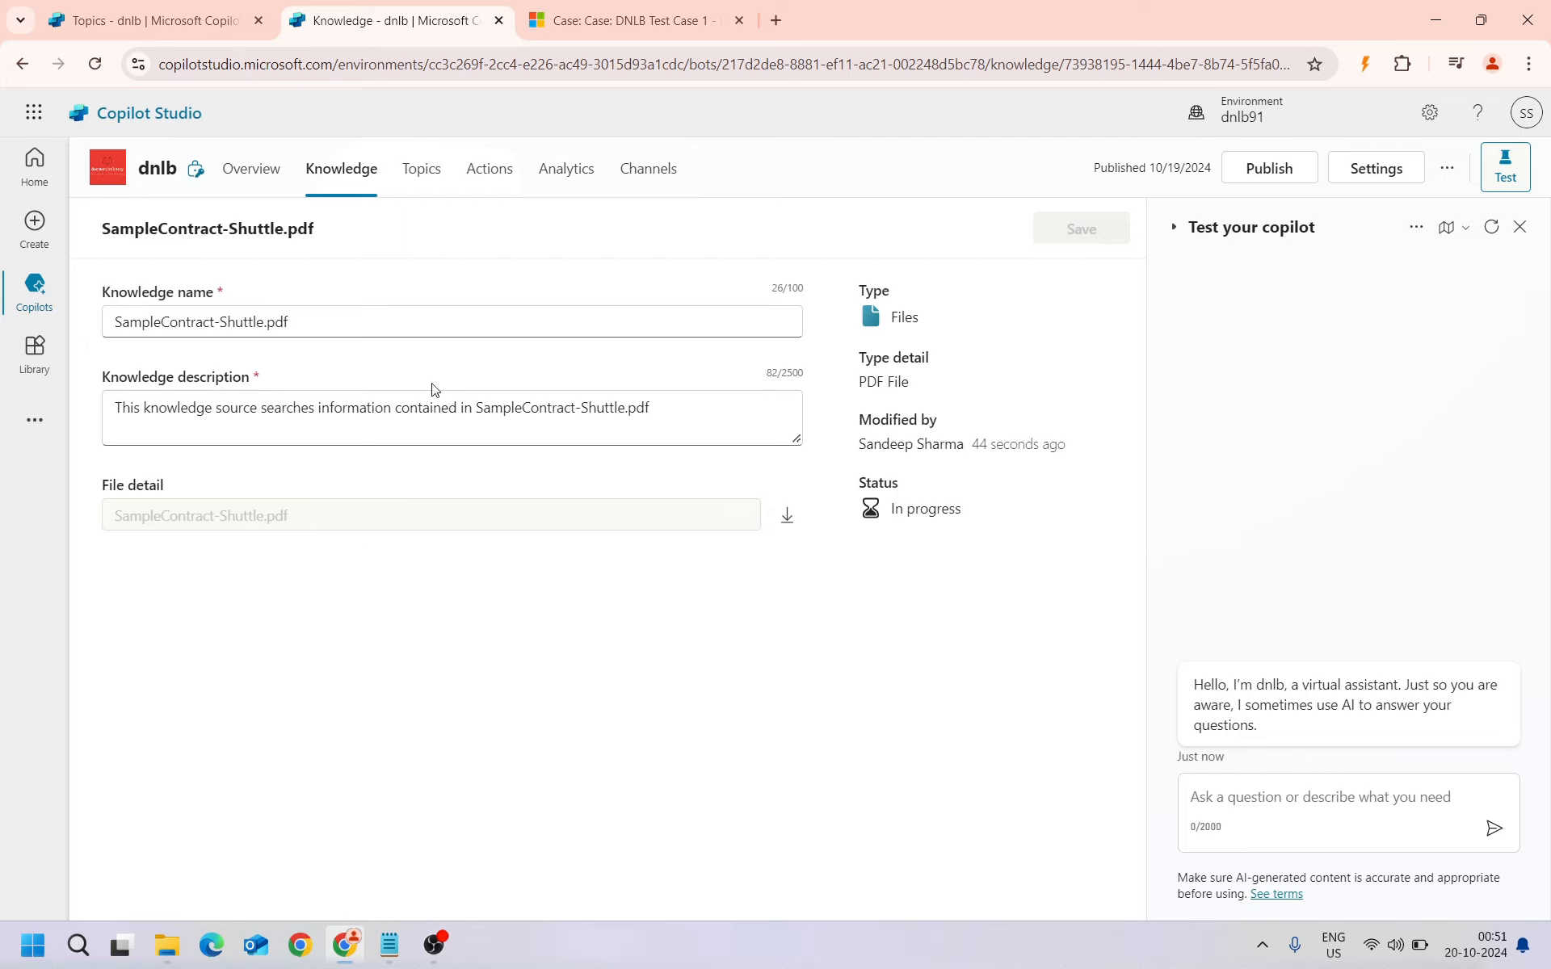
{"action": "left_click", "coordinate": [338, 168]}
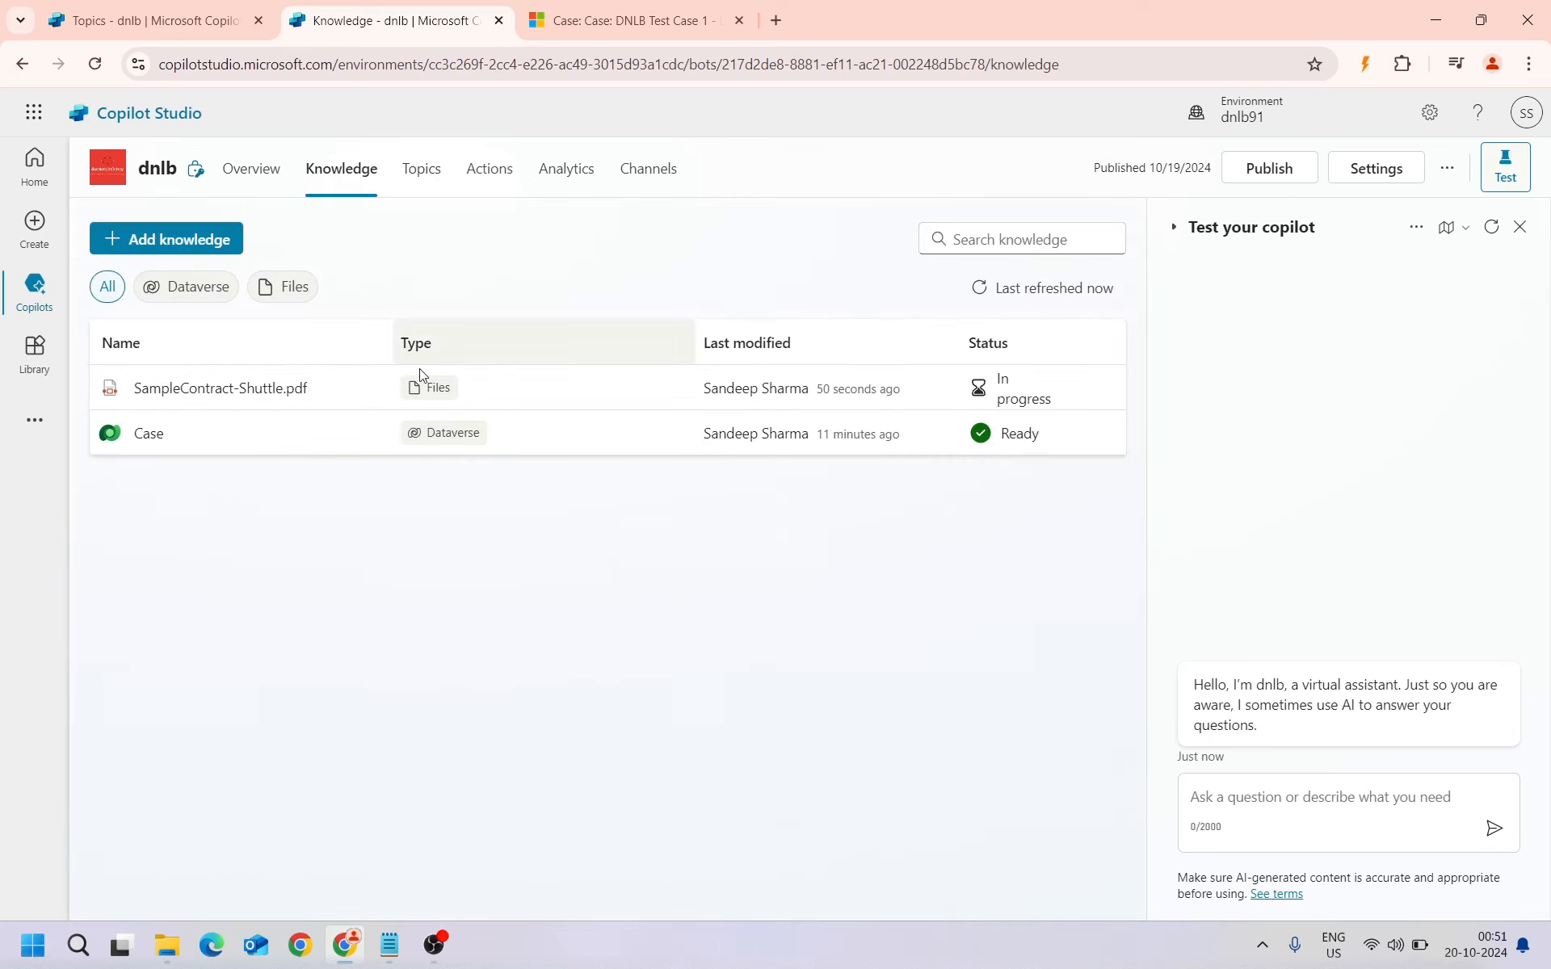
Recheck the status of the uploaded PDF by refreshing the knowledge sources list
{"action": "left_click", "coordinate": [1010, 285]}
{"action": "left_click", "coordinate": [1009, 283]}
{"action": "left_click", "coordinate": [994, 296]}
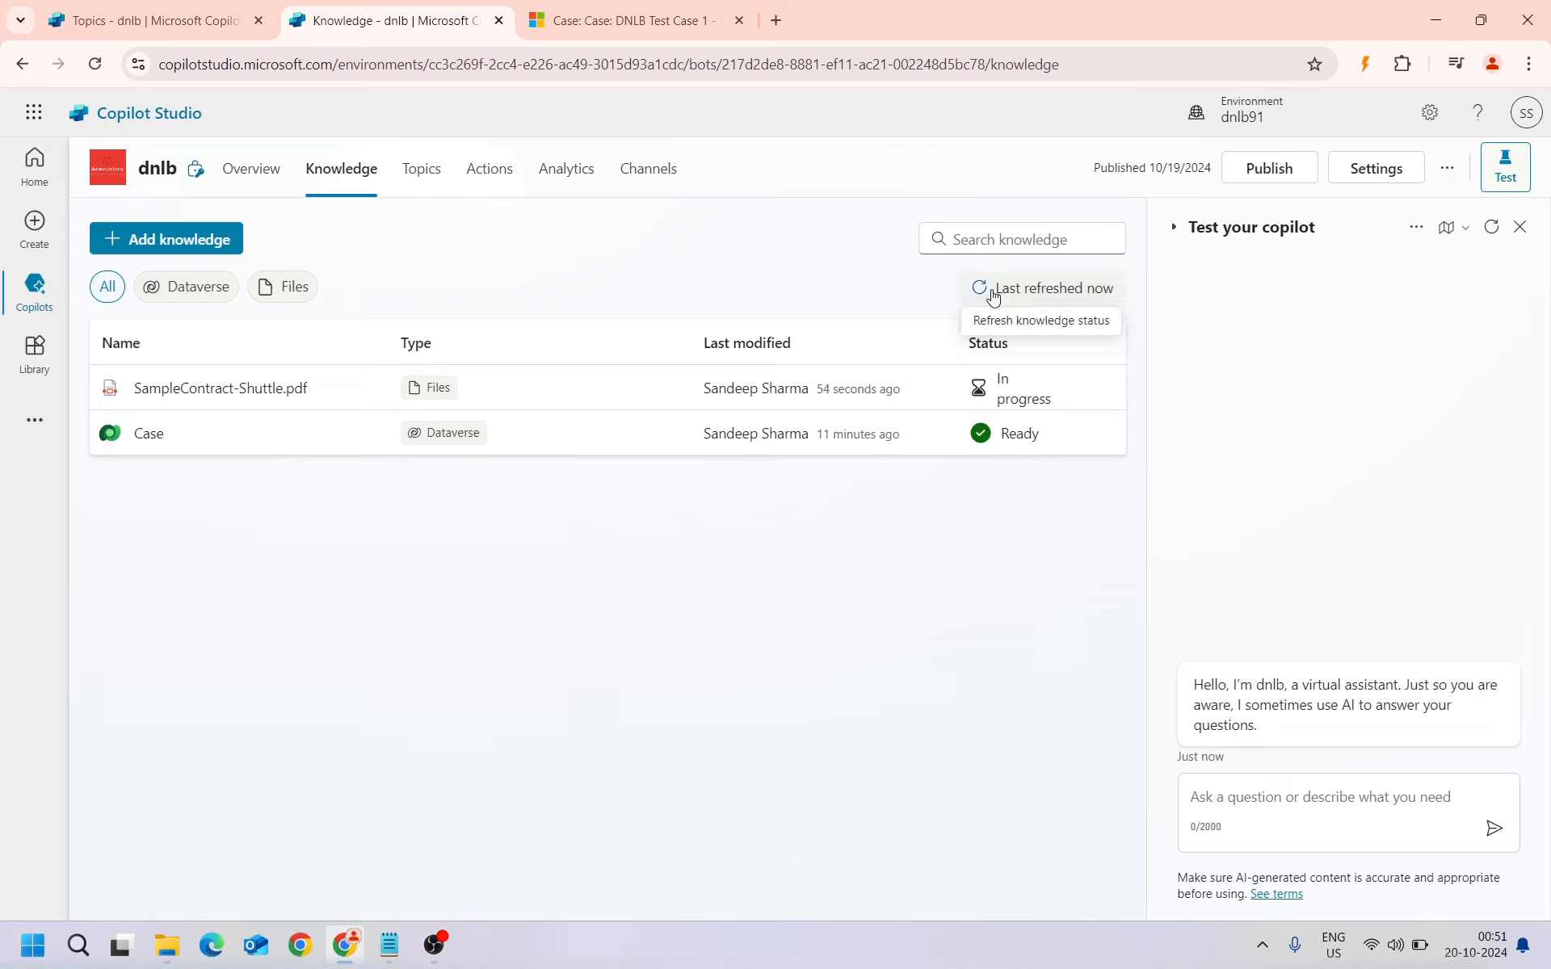
Refresh the knowledge sources list and recheck the processing status of SampleContract-Shuttle.pdf
{"action": "left_click", "coordinate": [993, 298]}
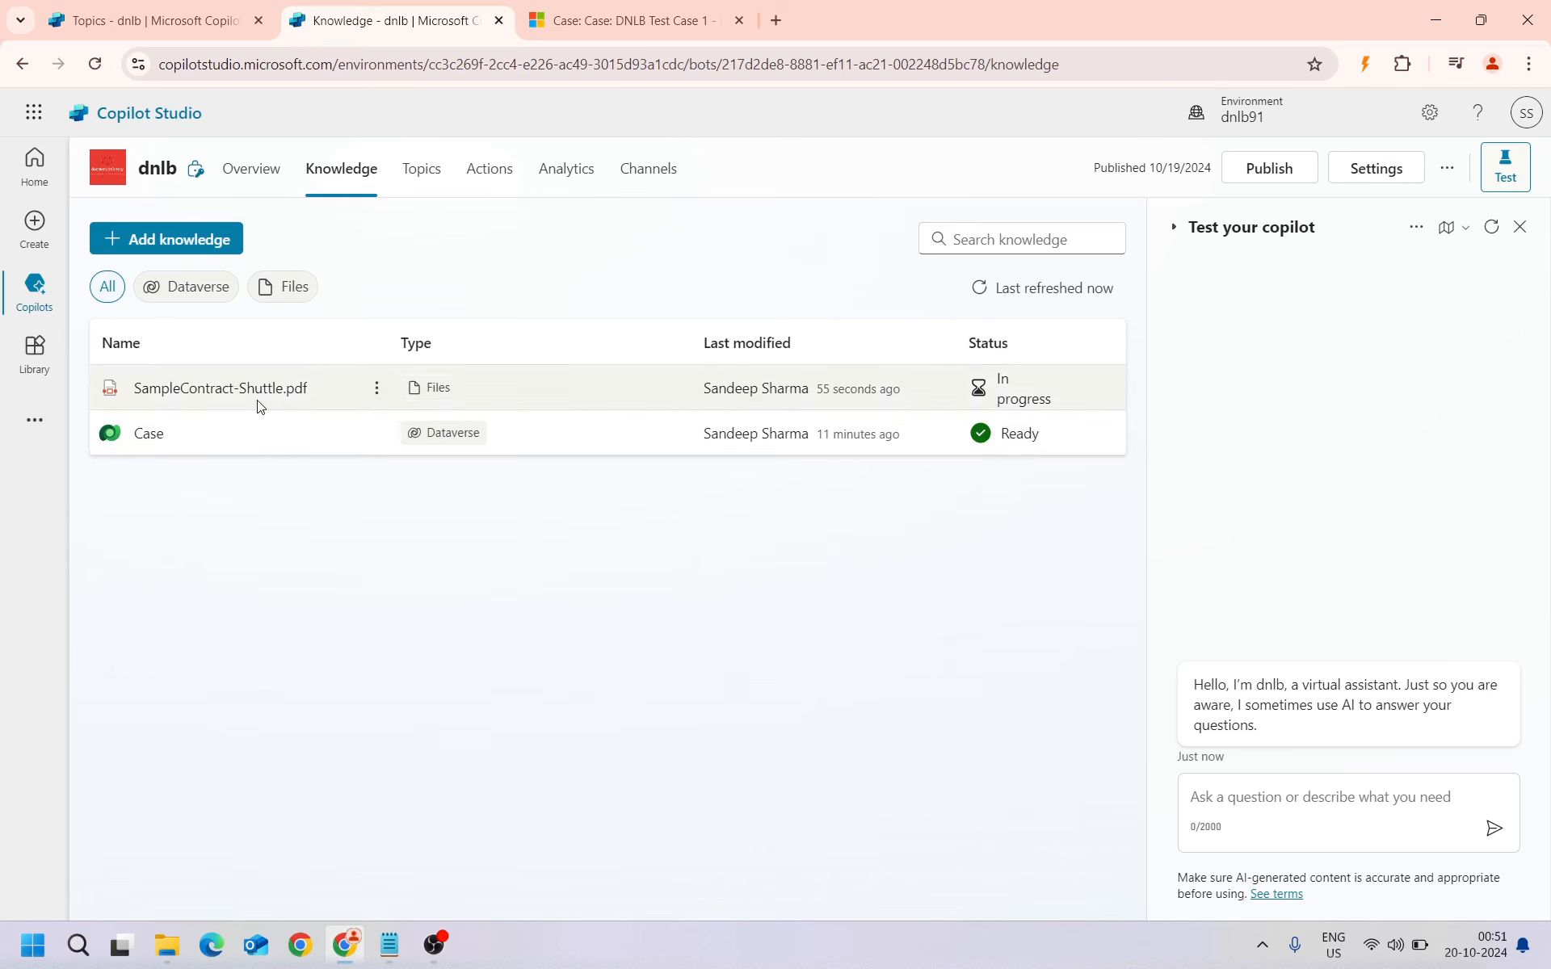
{"action": "left_click", "coordinate": [154, 20]}
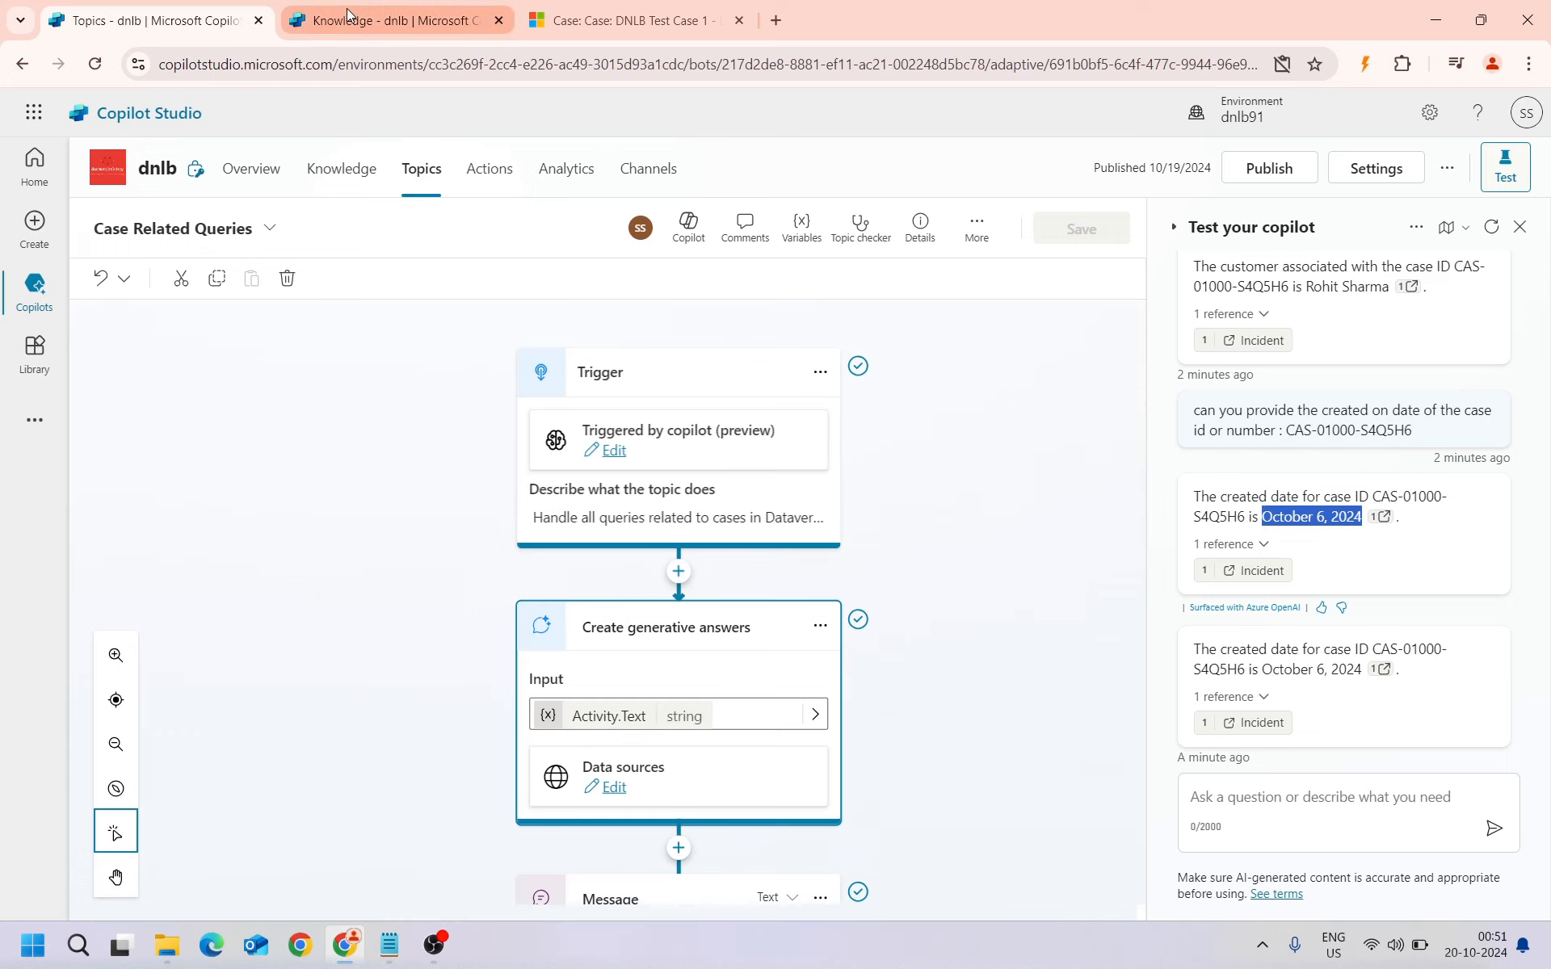
{"action": "left_click", "coordinate": [396, 20]}
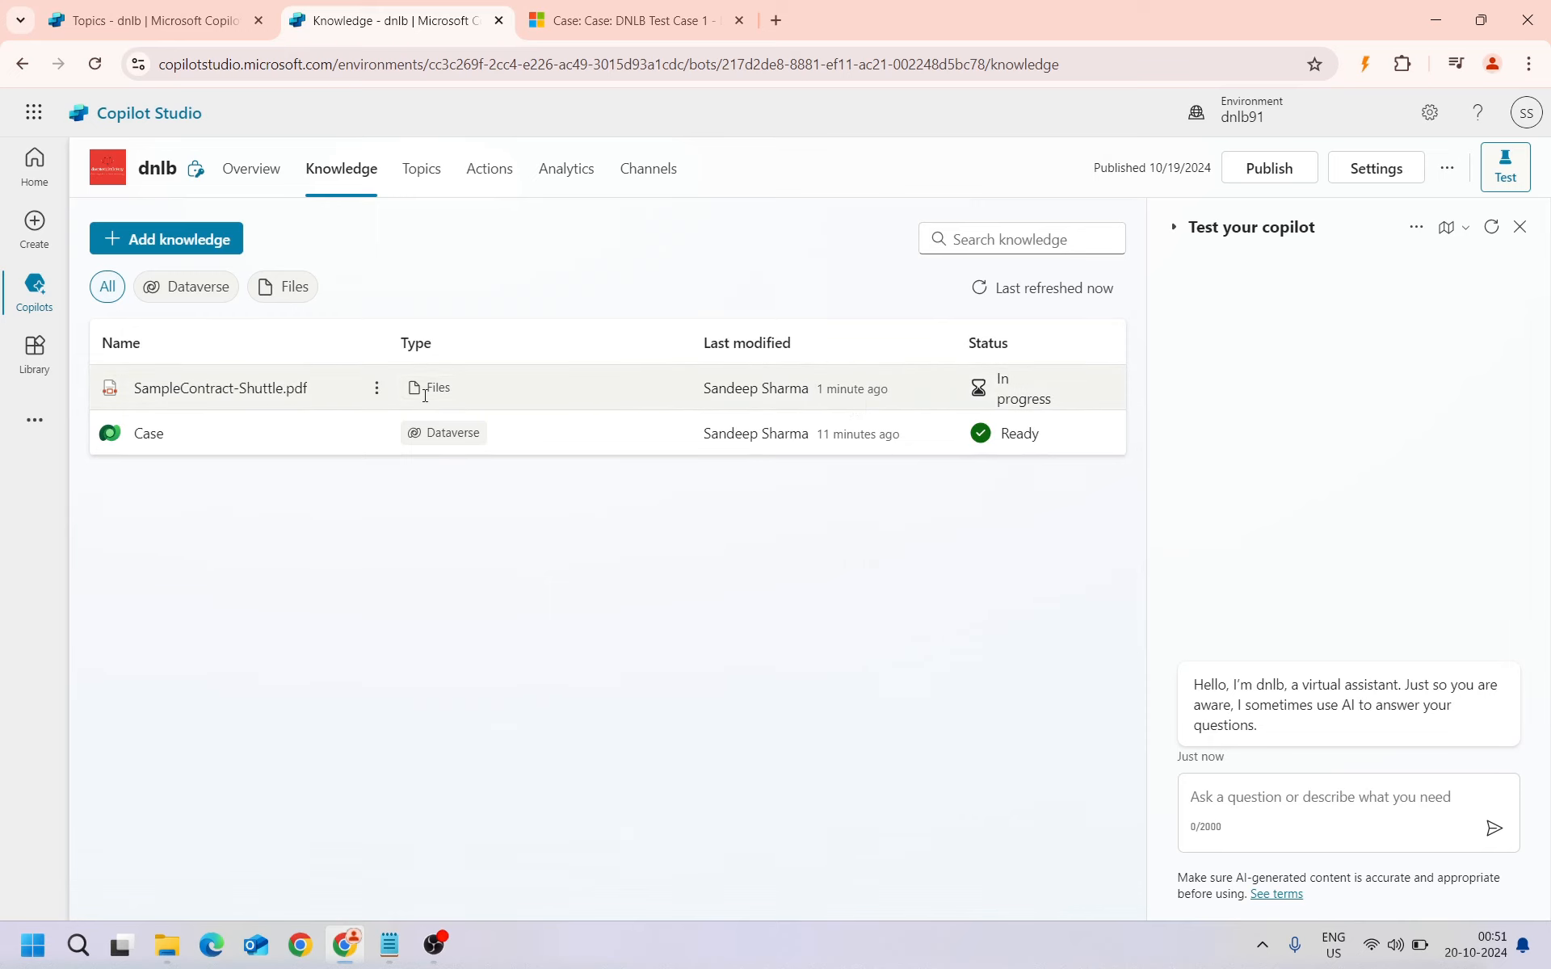
Return from the Case Related Queries topic to the full topics list, review it, and recheck the uploaded PDF's status
{"action": "left_click", "coordinate": [194, 22]}
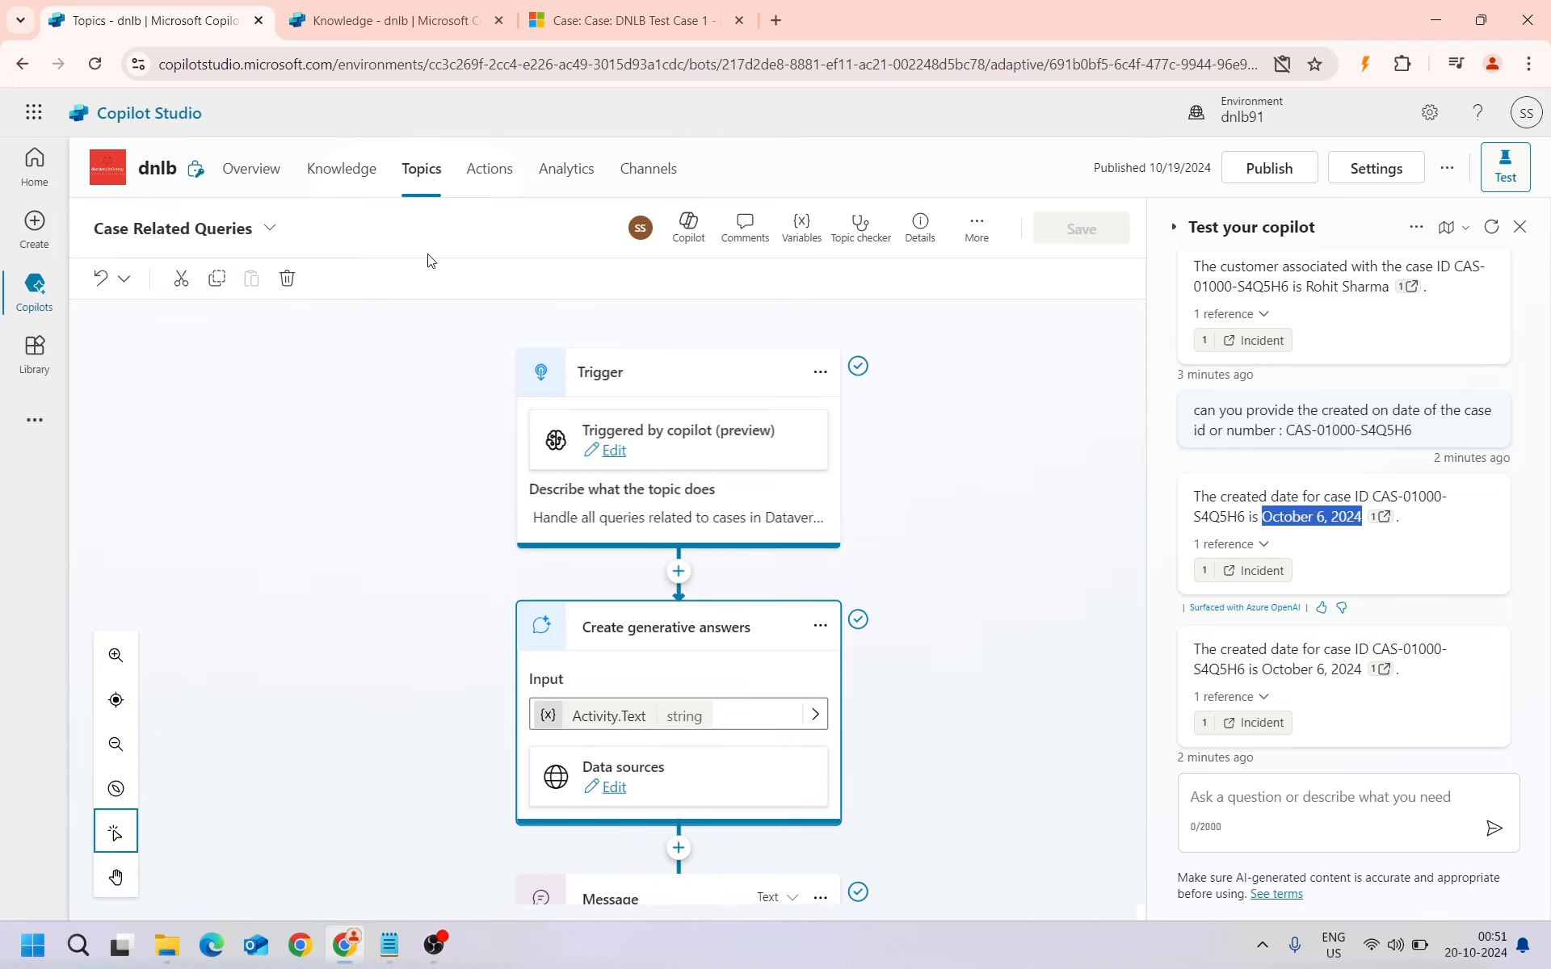
{"action": "left_click", "coordinate": [420, 190]}
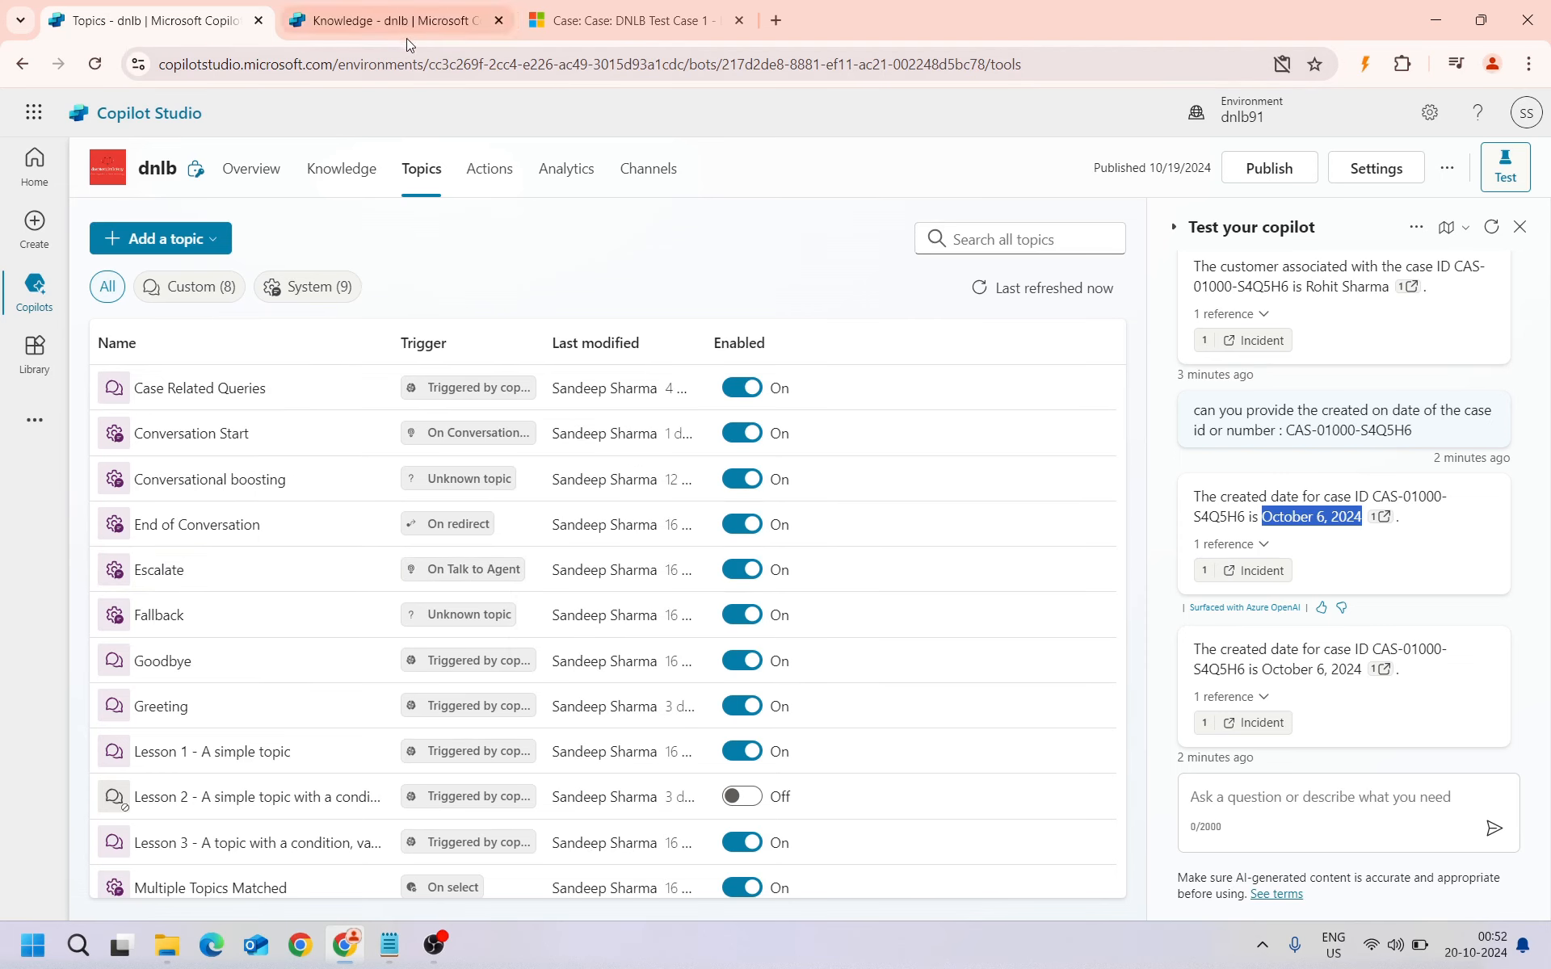
{"action": "scroll", "coordinate": [312, 737], "scroll_direction": "down", "scroll_amount": 3}
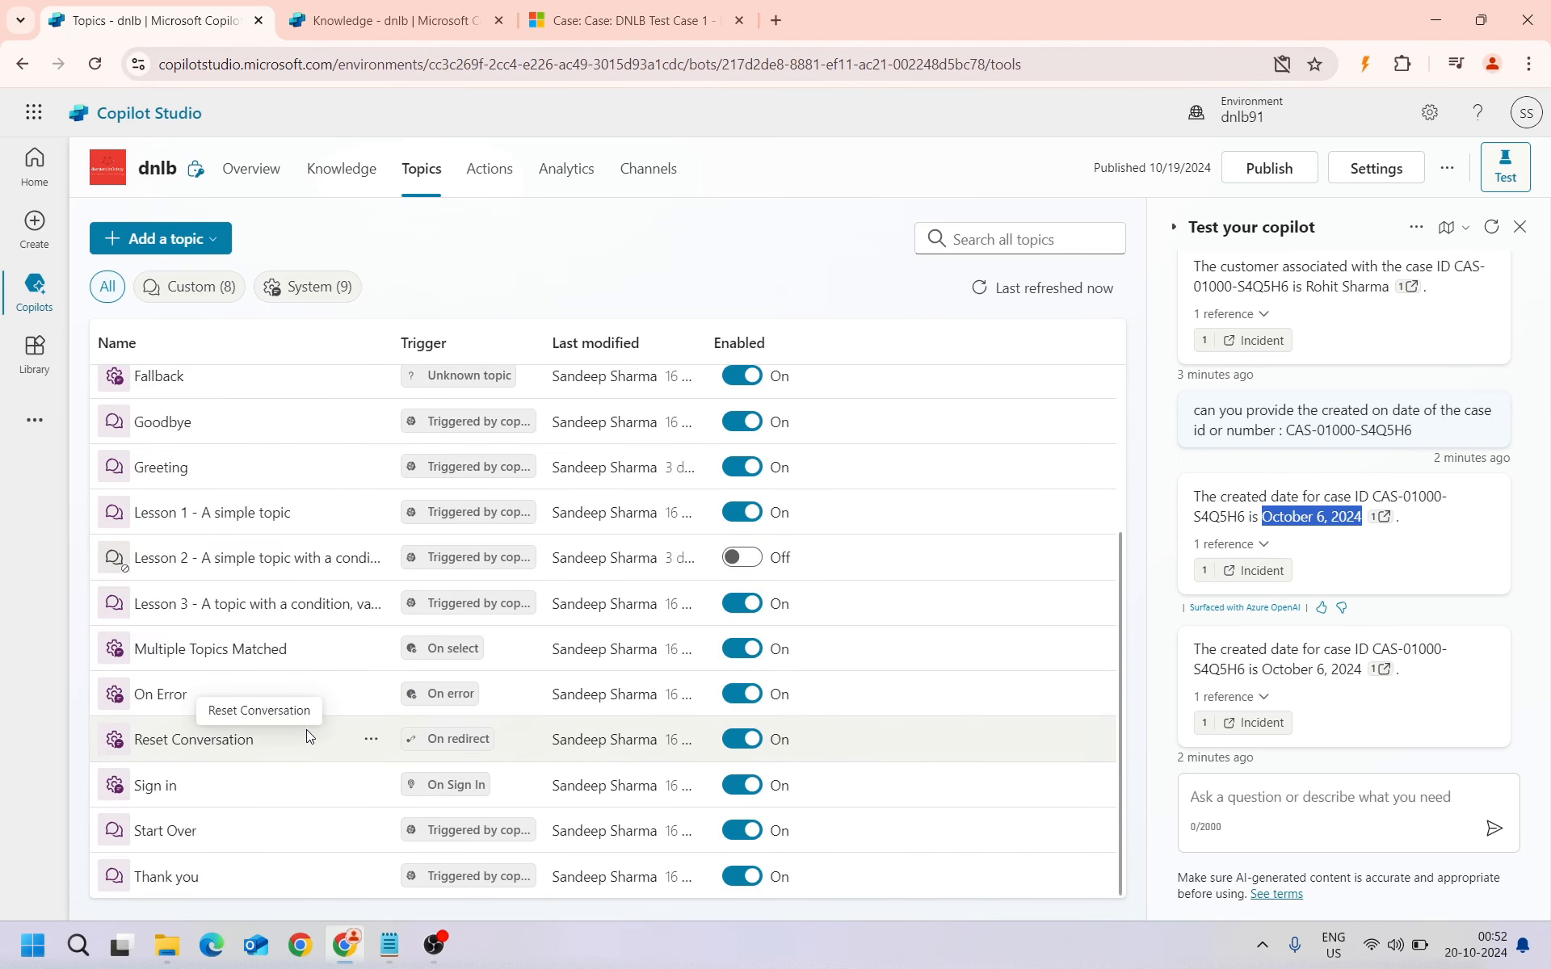
{"action": "scroll", "coordinate": [291, 815], "scroll_direction": "up", "scroll_amount": 3}
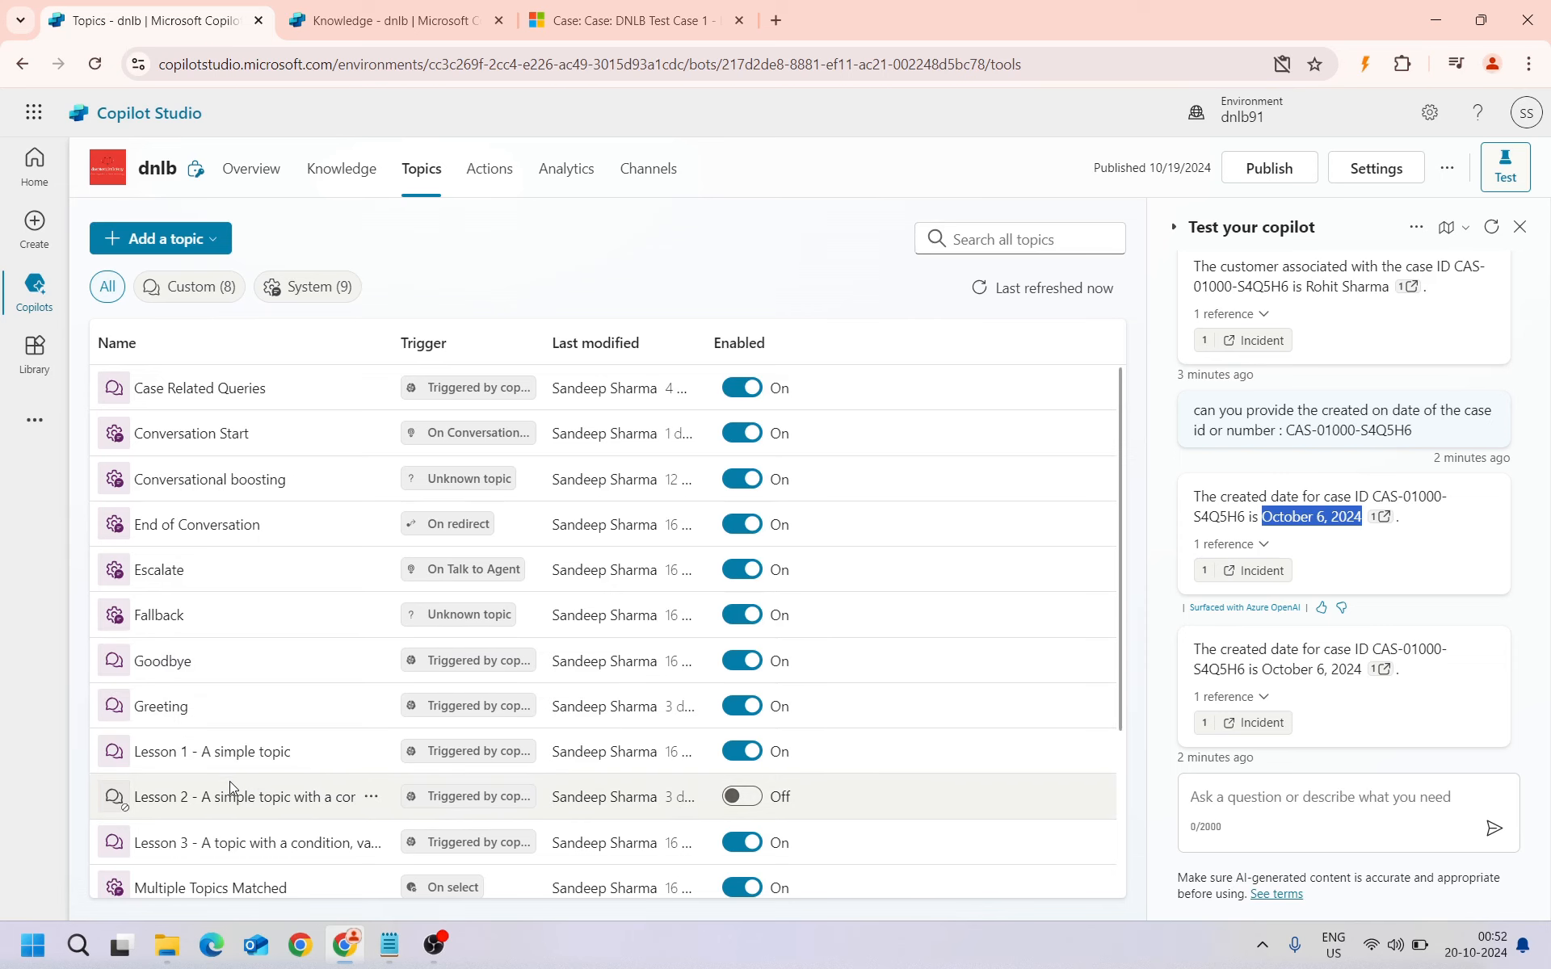
{"action": "scroll", "coordinate": [230, 784], "scroll_direction": "down", "scroll_amount": 5}
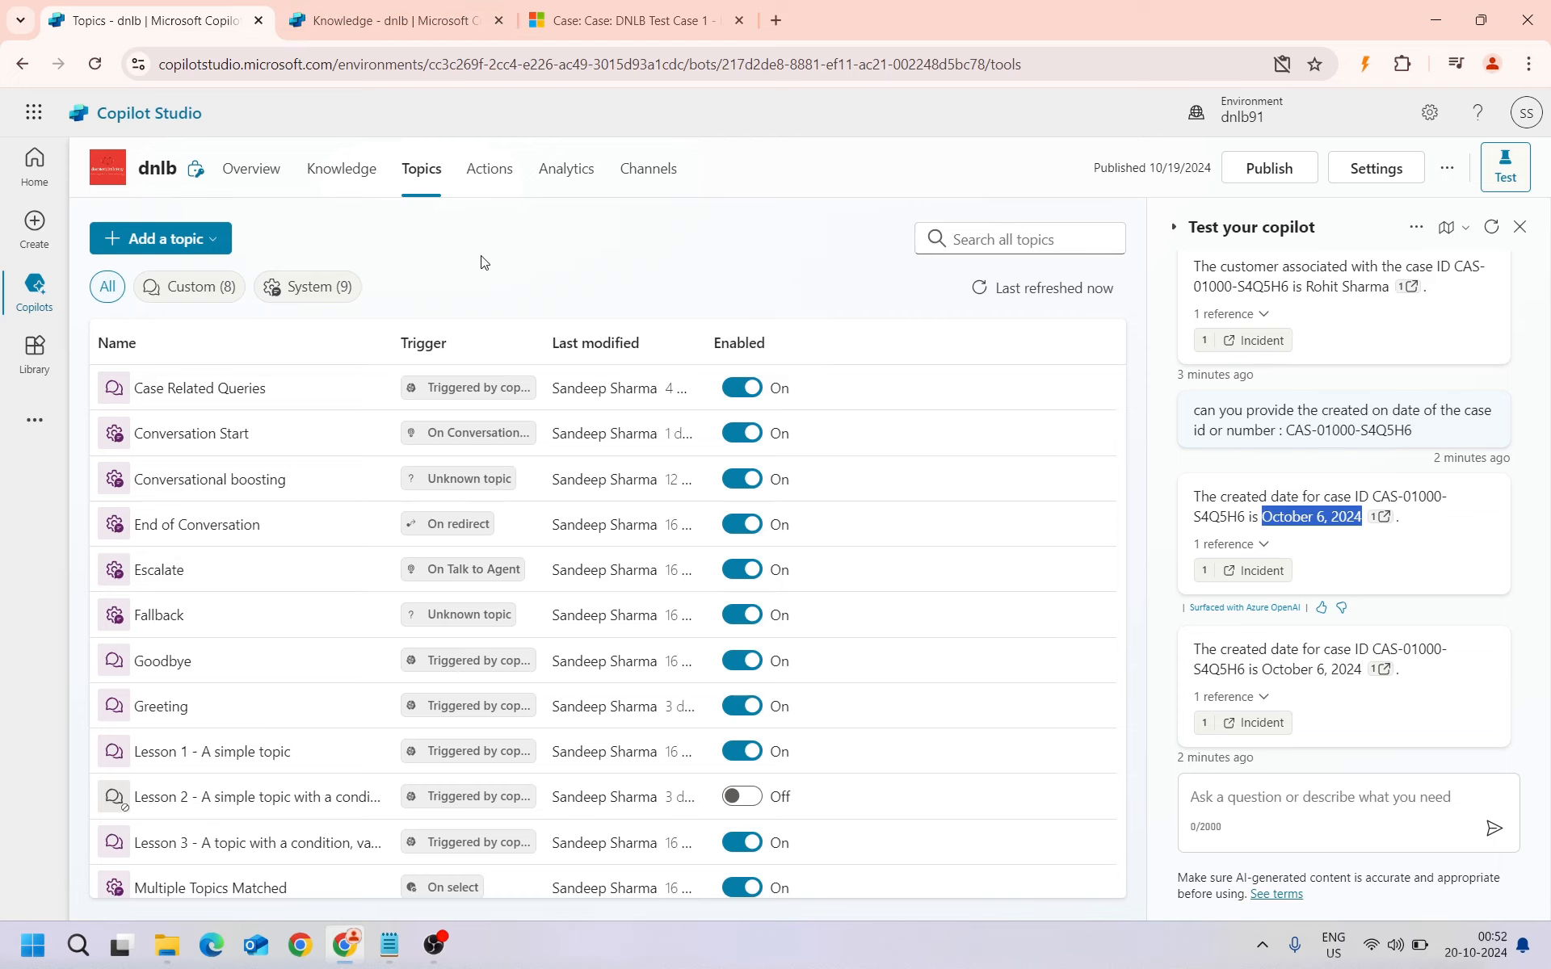
{"action": "left_click", "coordinate": [388, 20]}
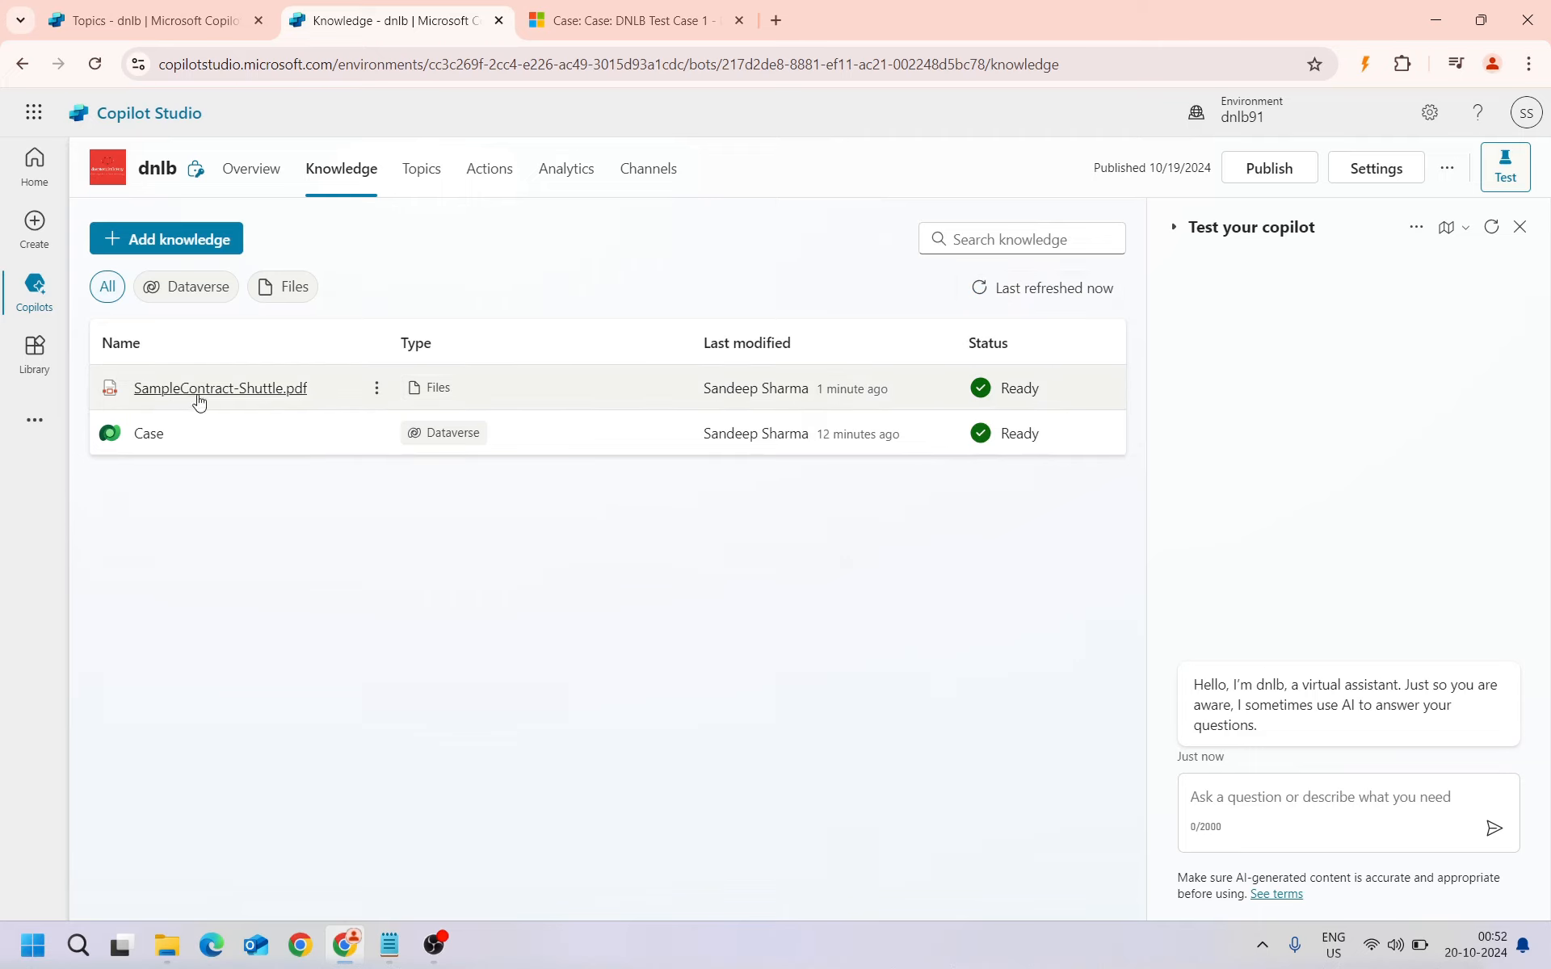
Restart the test conversation and ask "what the address where all my contact related document should be sent to?"
{"action": "left_click", "coordinate": [146, 20]}
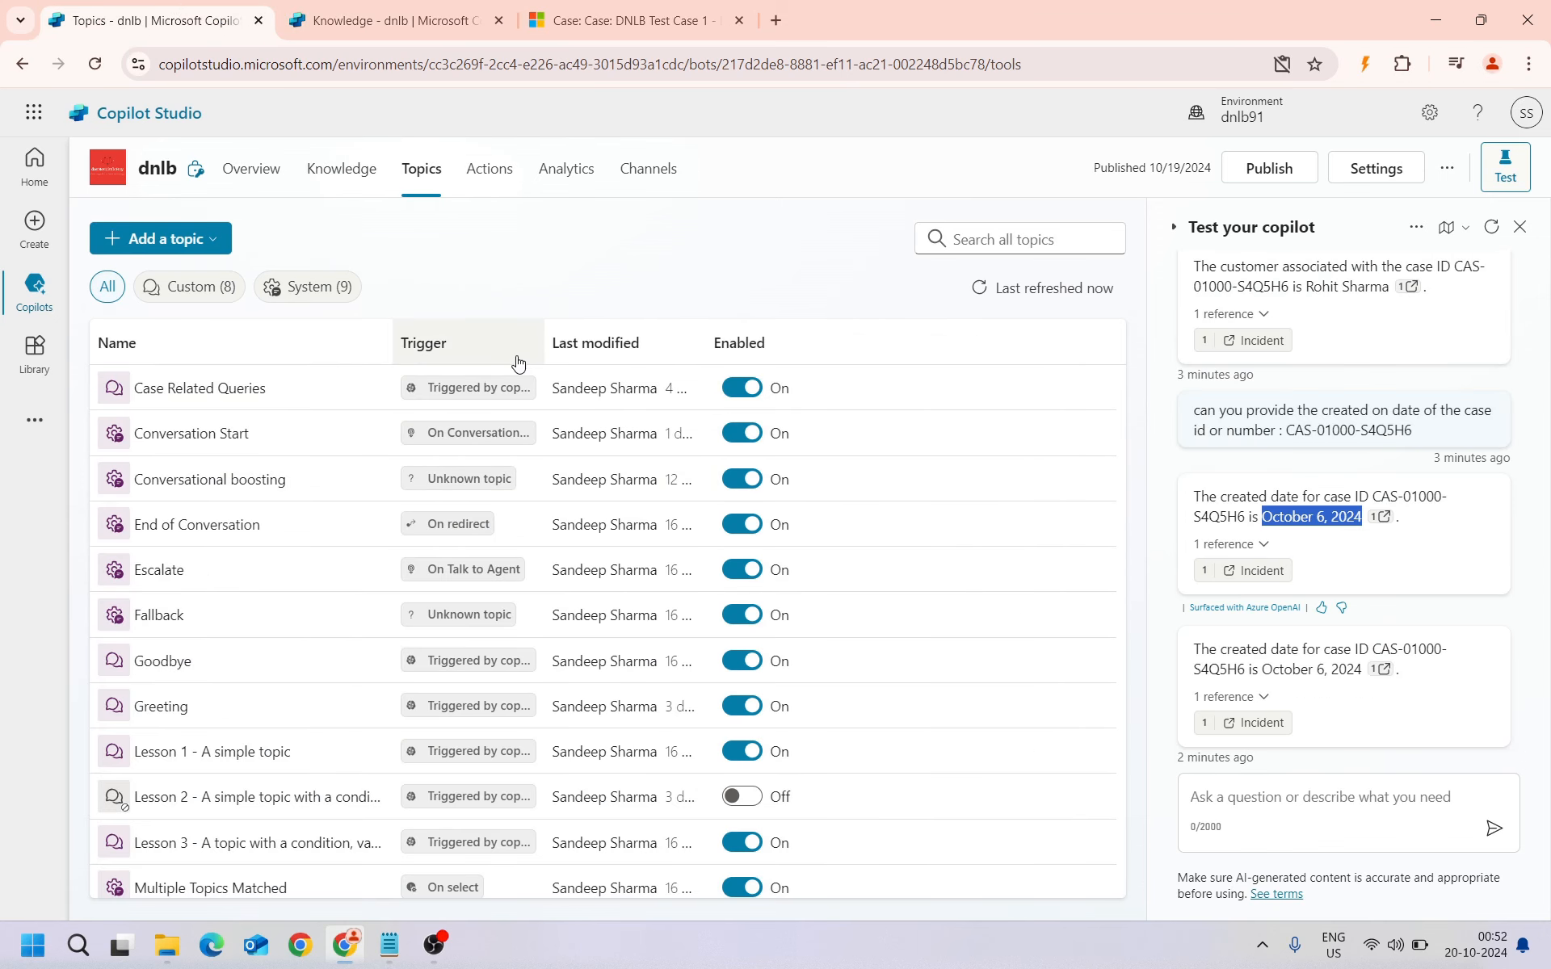
{"action": "left_click", "coordinate": [1496, 232]}
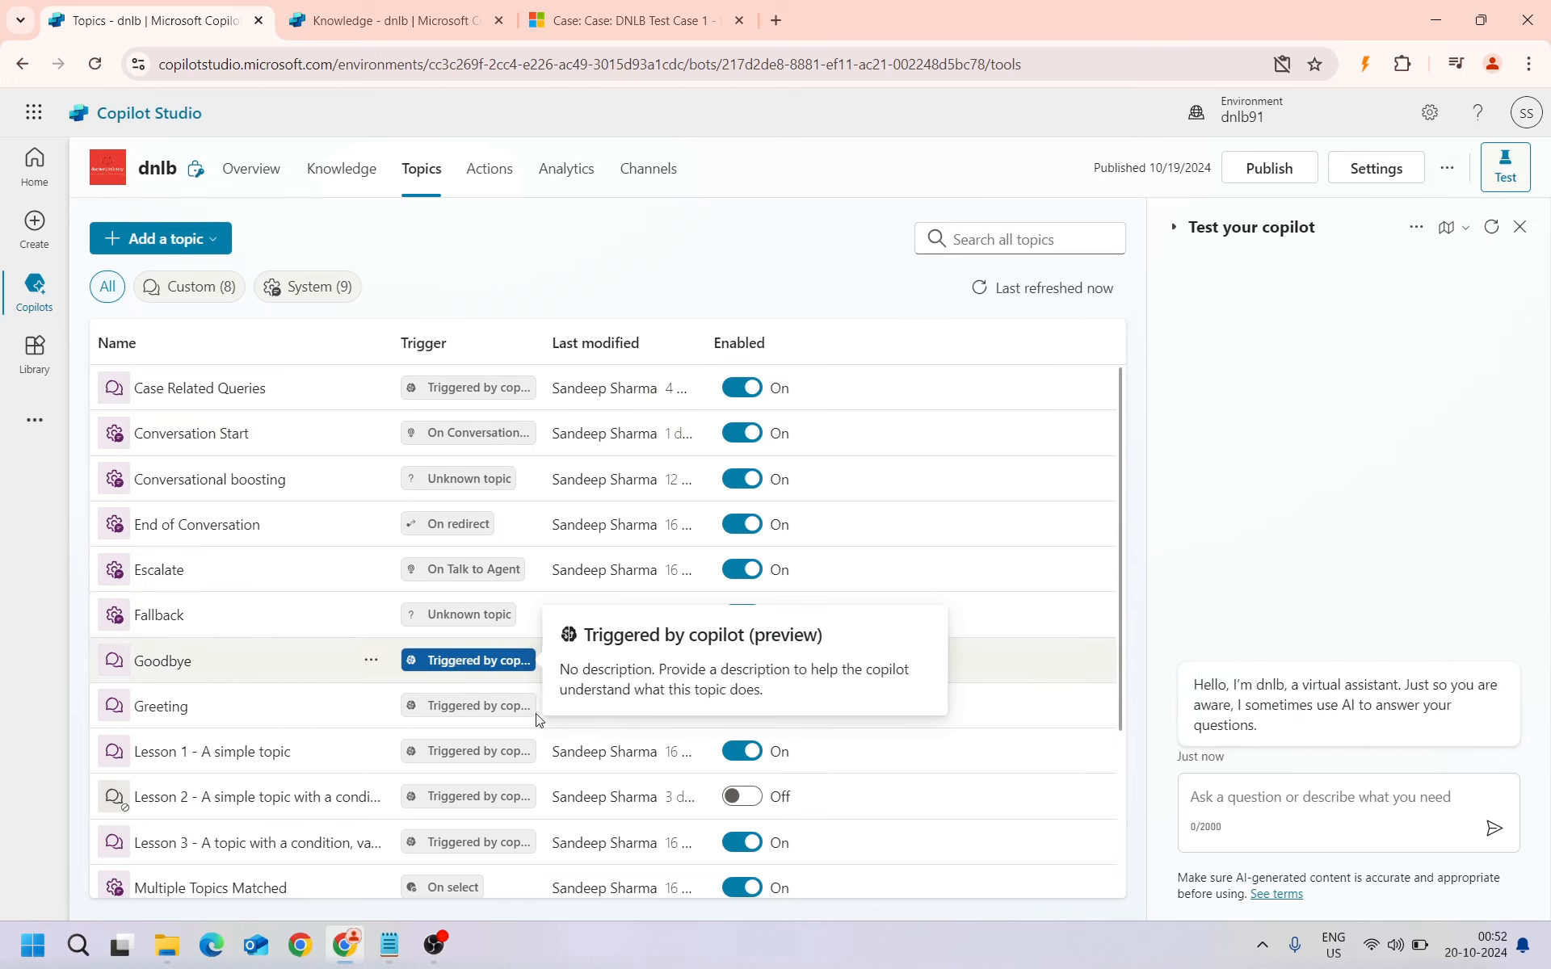
{"action": "left_click", "coordinate": [1248, 797]}
{"action": "type", "text": "what the "}
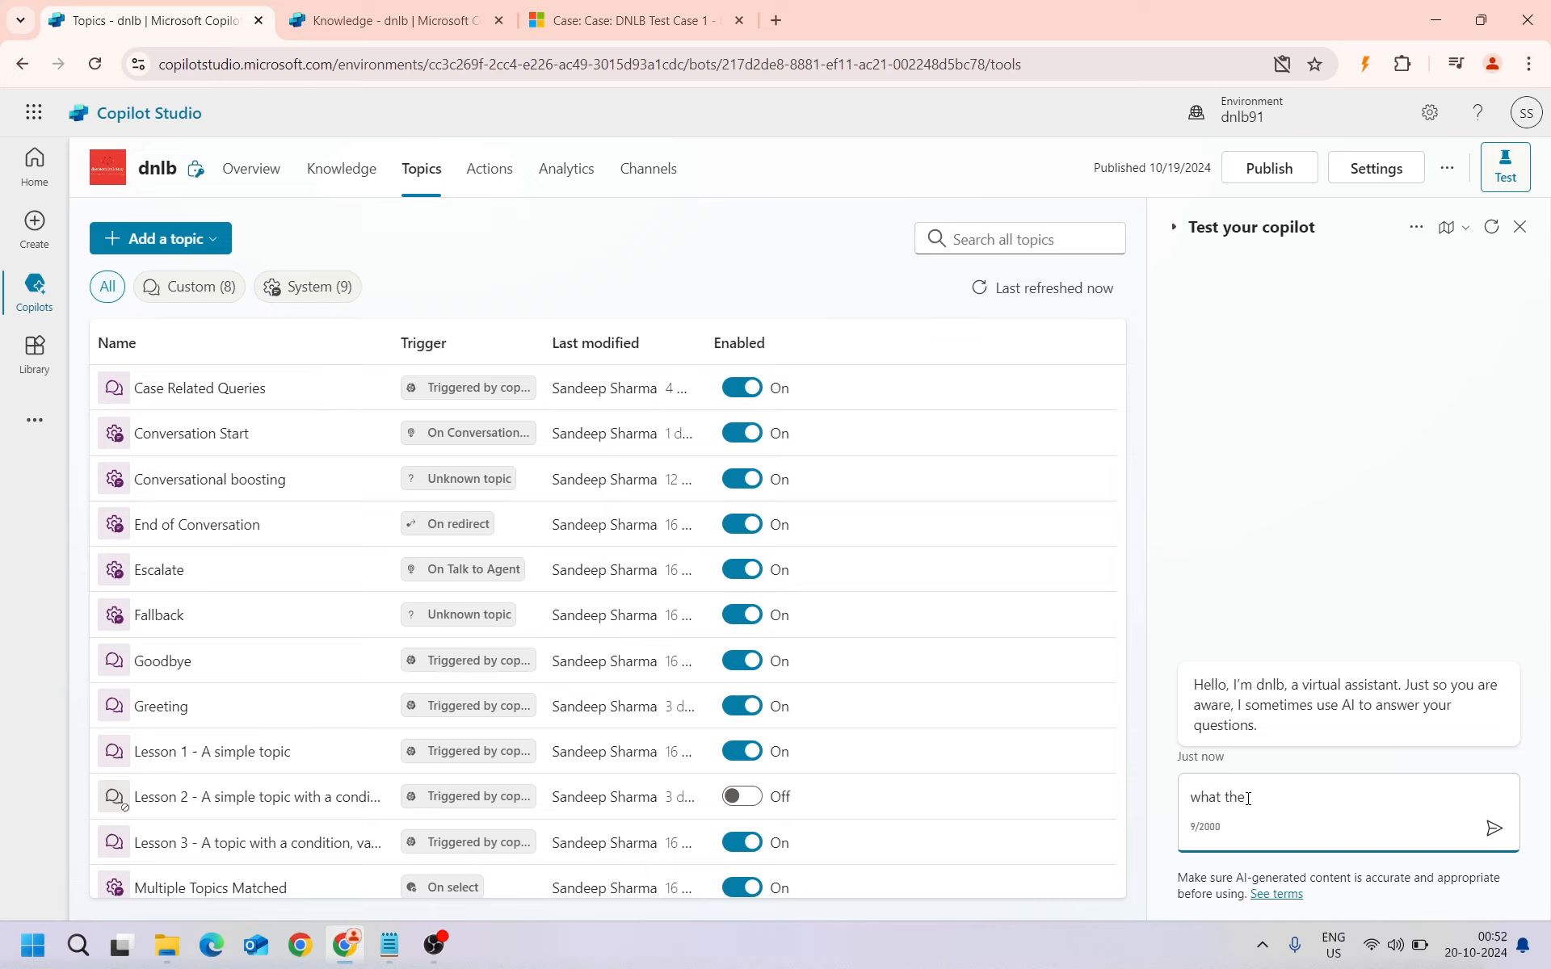
{"action": "type", "text": "add"}
{"action": "type", "text": "where all my contact related public"}
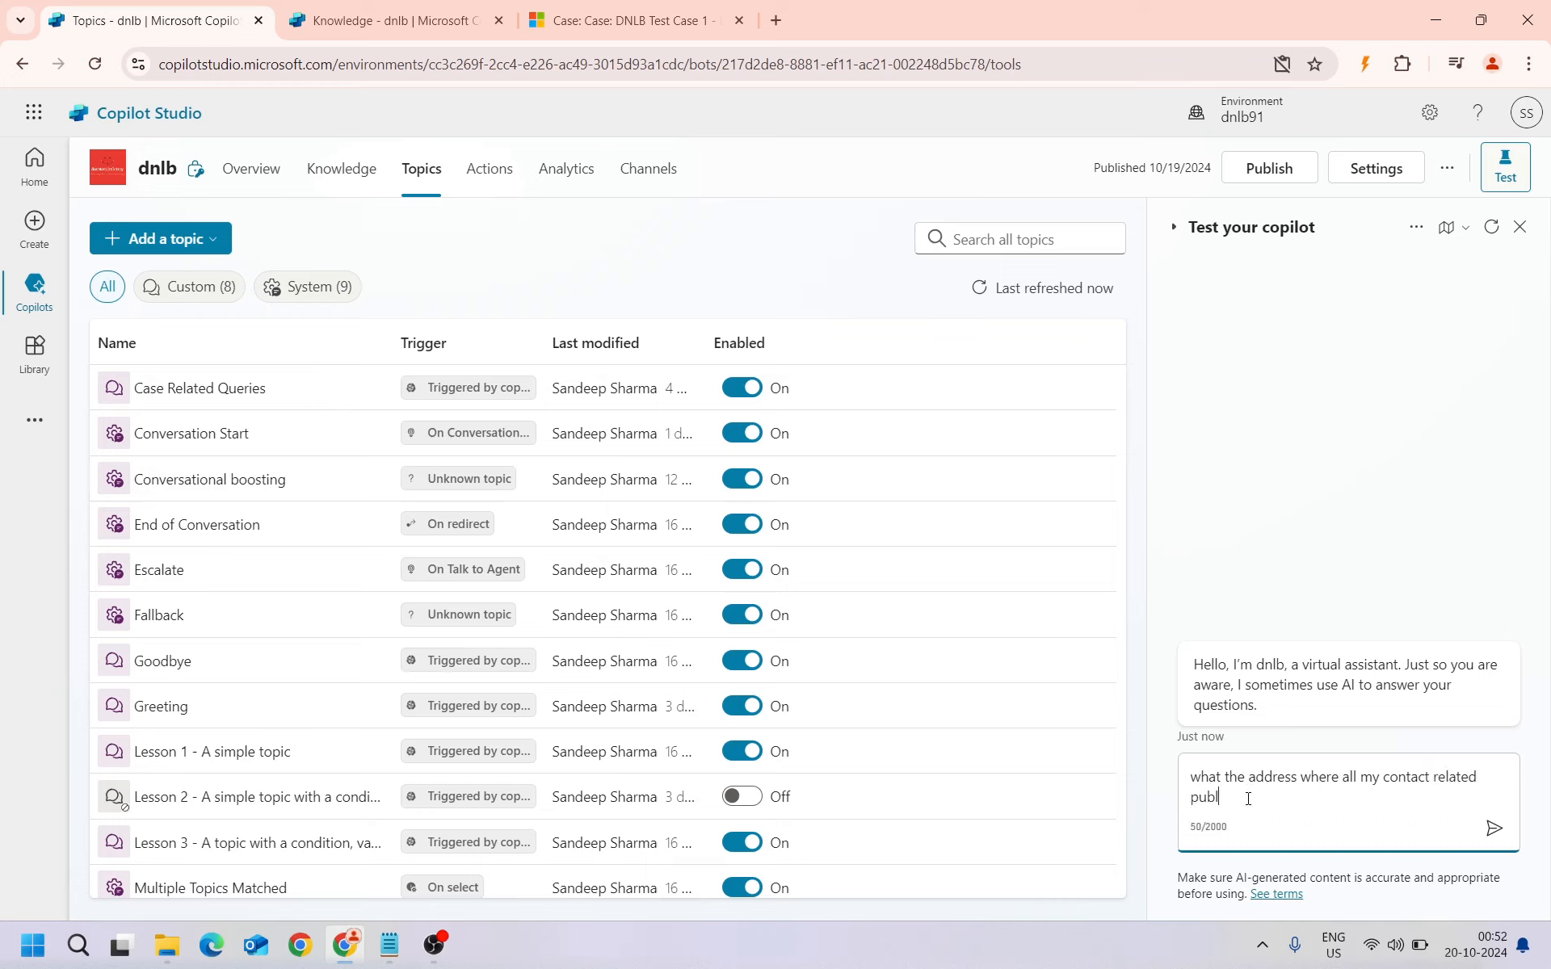
{"action": "key", "text": "BackSpace"}
{"action": "key", "text": "BackSpace"}
{"action": "key", "text": "BackSpace"}
{"action": "key", "text": "BackSpace"}
{"action": "key", "text": "BackSpace"}
{"action": "key", "text": "BackSpace"}
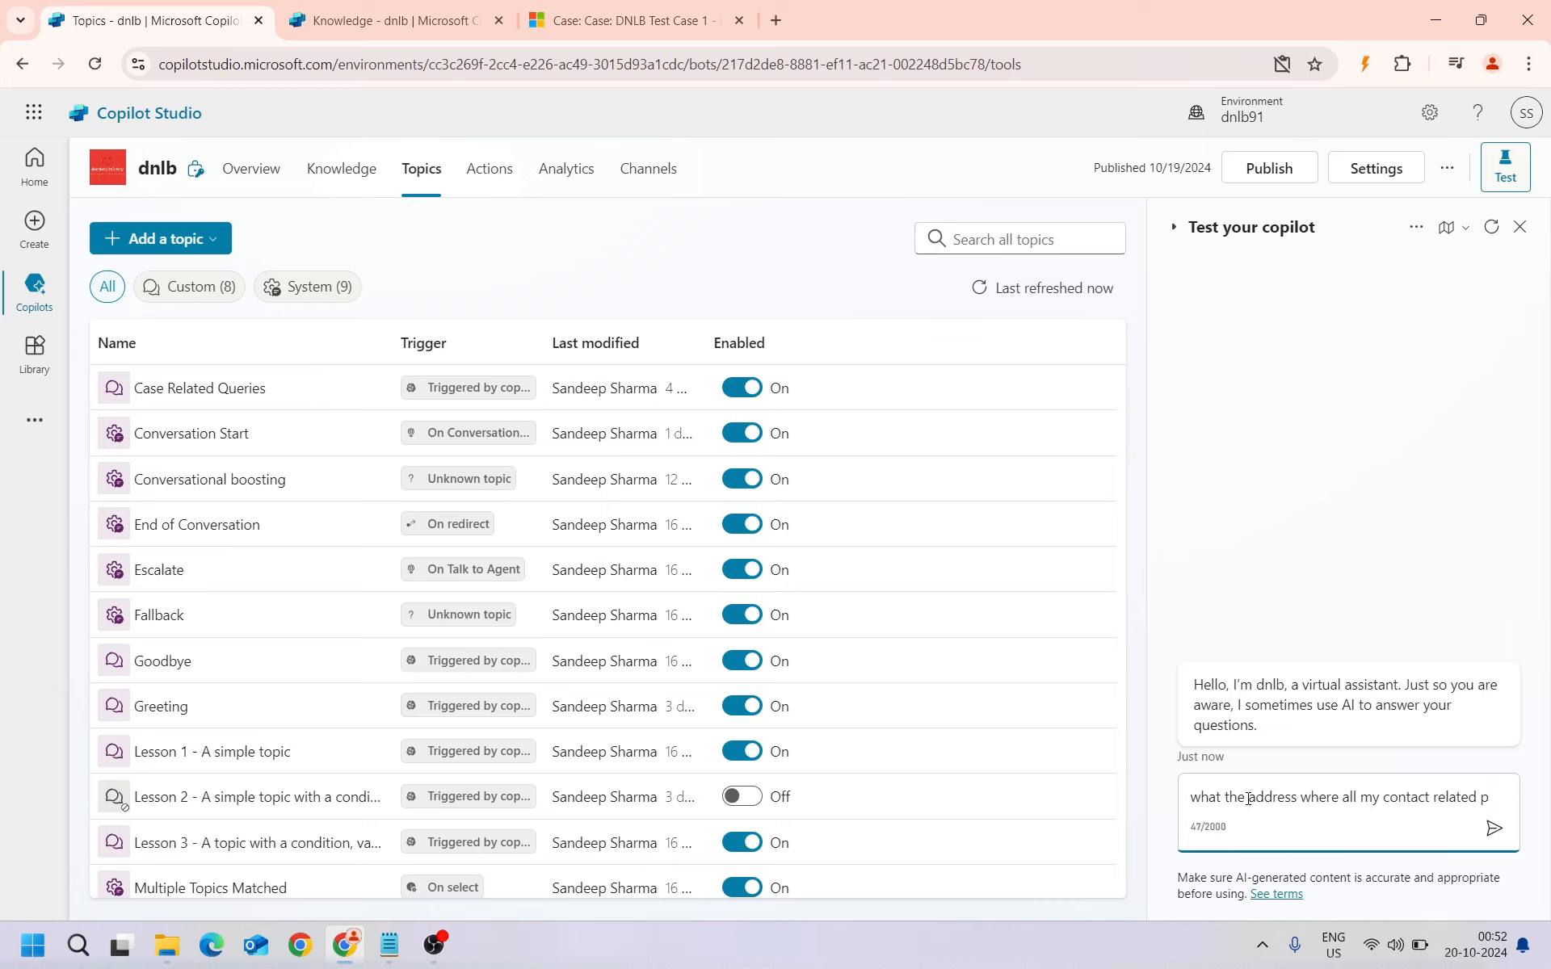
{"action": "type", "text": "docume"}
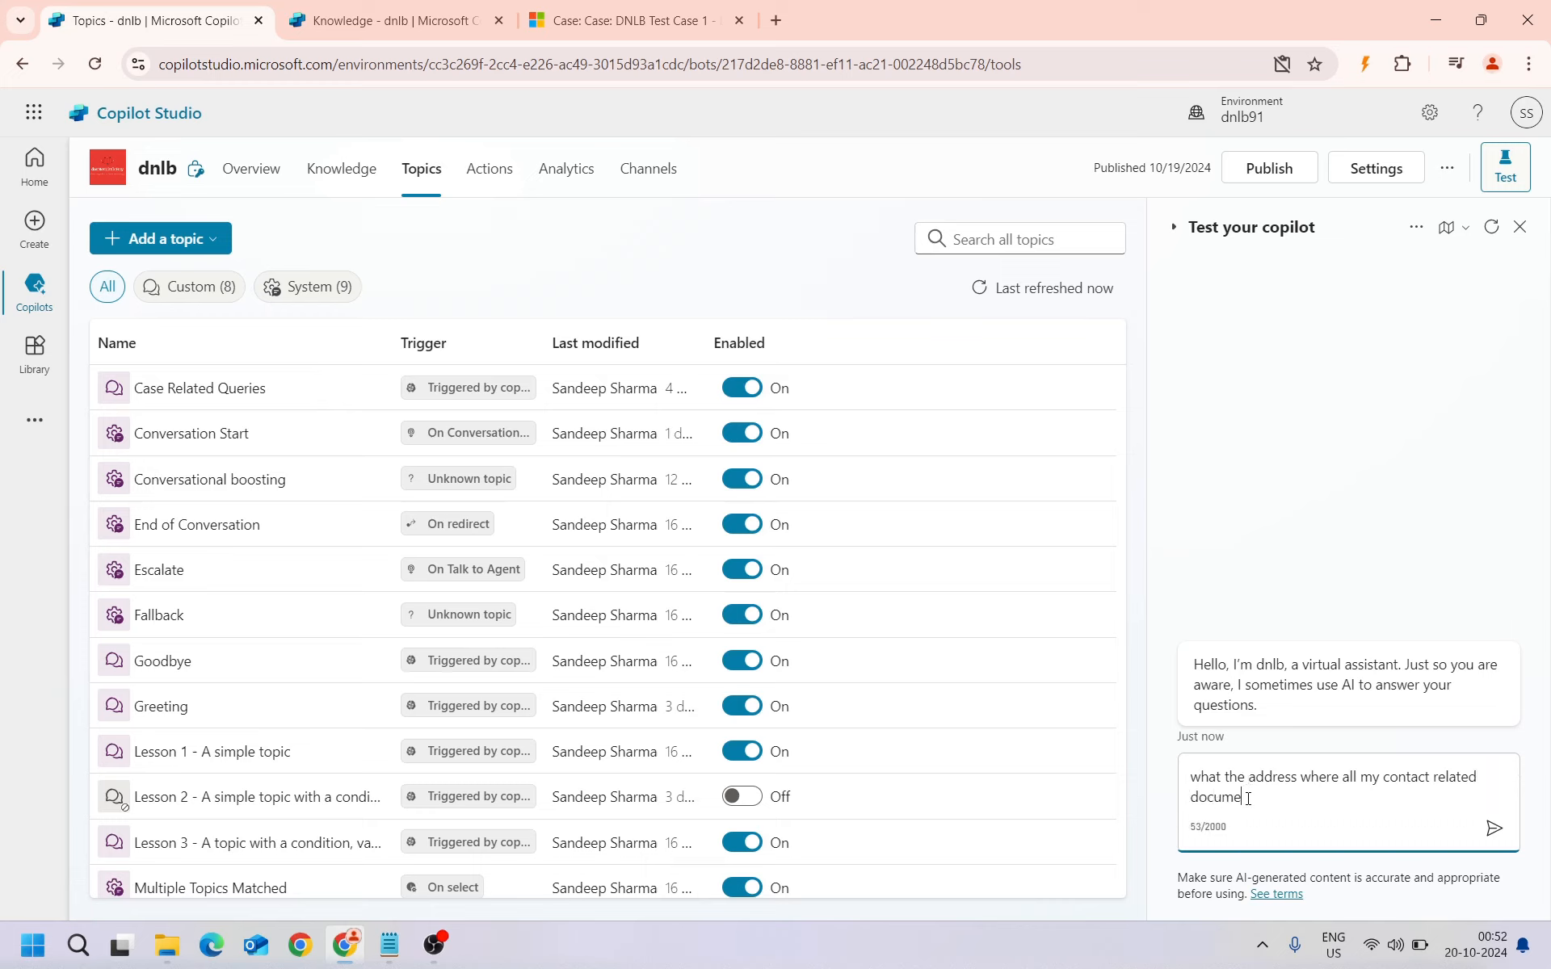
{"action": "type", "text": "nt should be send"}
{"action": "key", "text": "BackSpace"}
{"action": "type", "text": "t to?"}
{"action": "key", "text": "Return"}
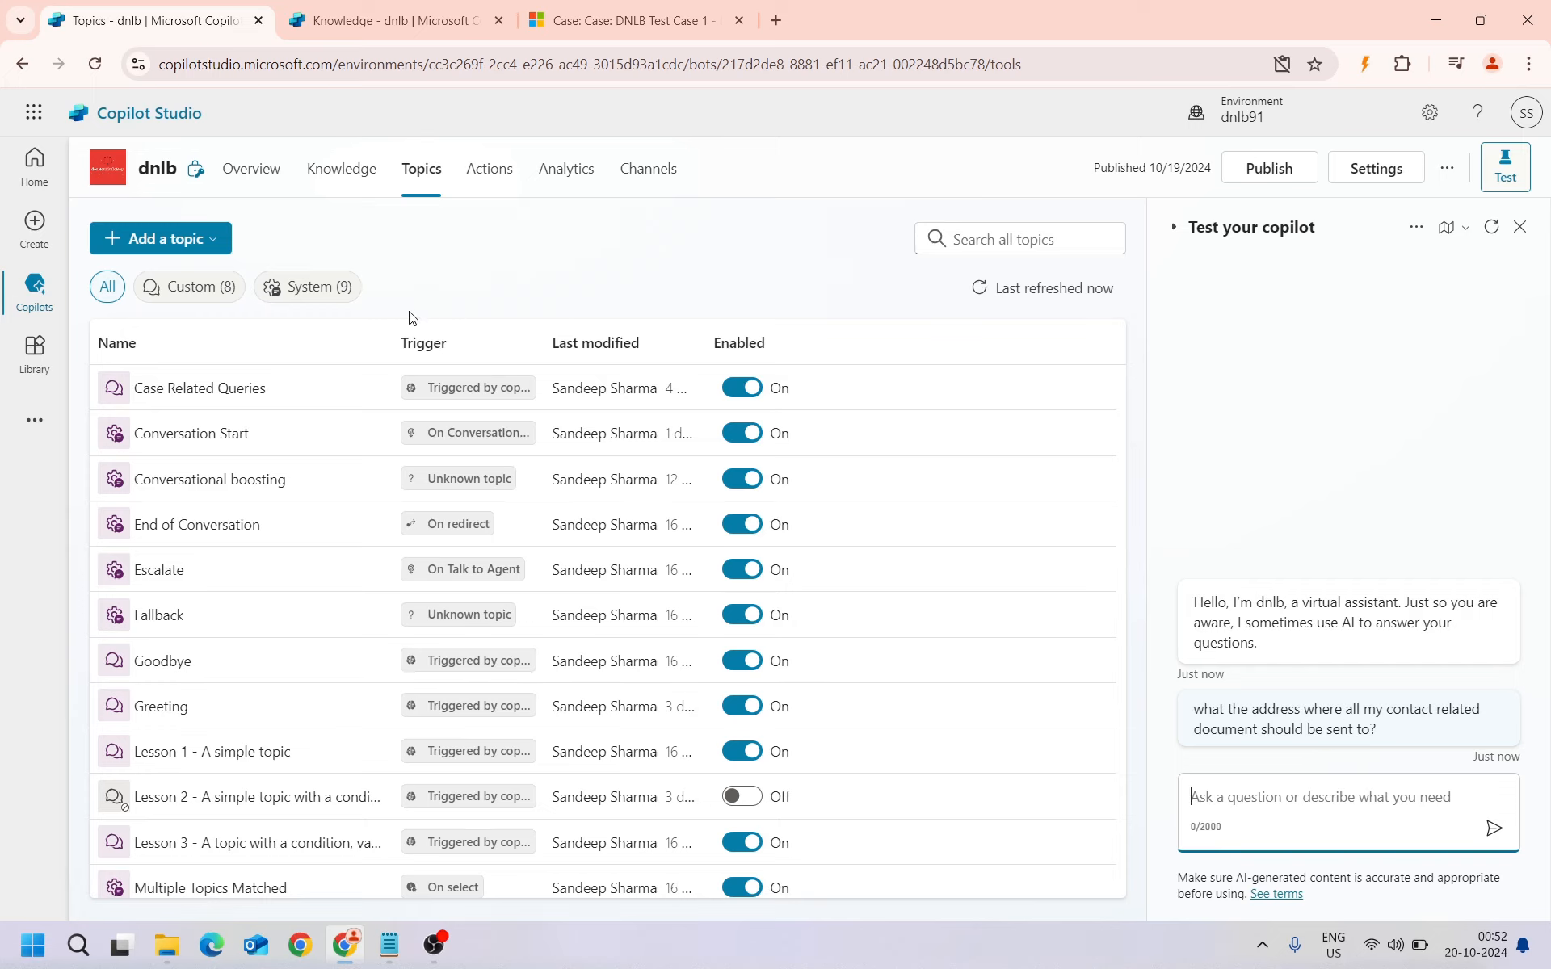
Check the knowledge source statuses and return to the test conversation to wait for the answer
{"action": "left_click", "coordinate": [400, 32]}
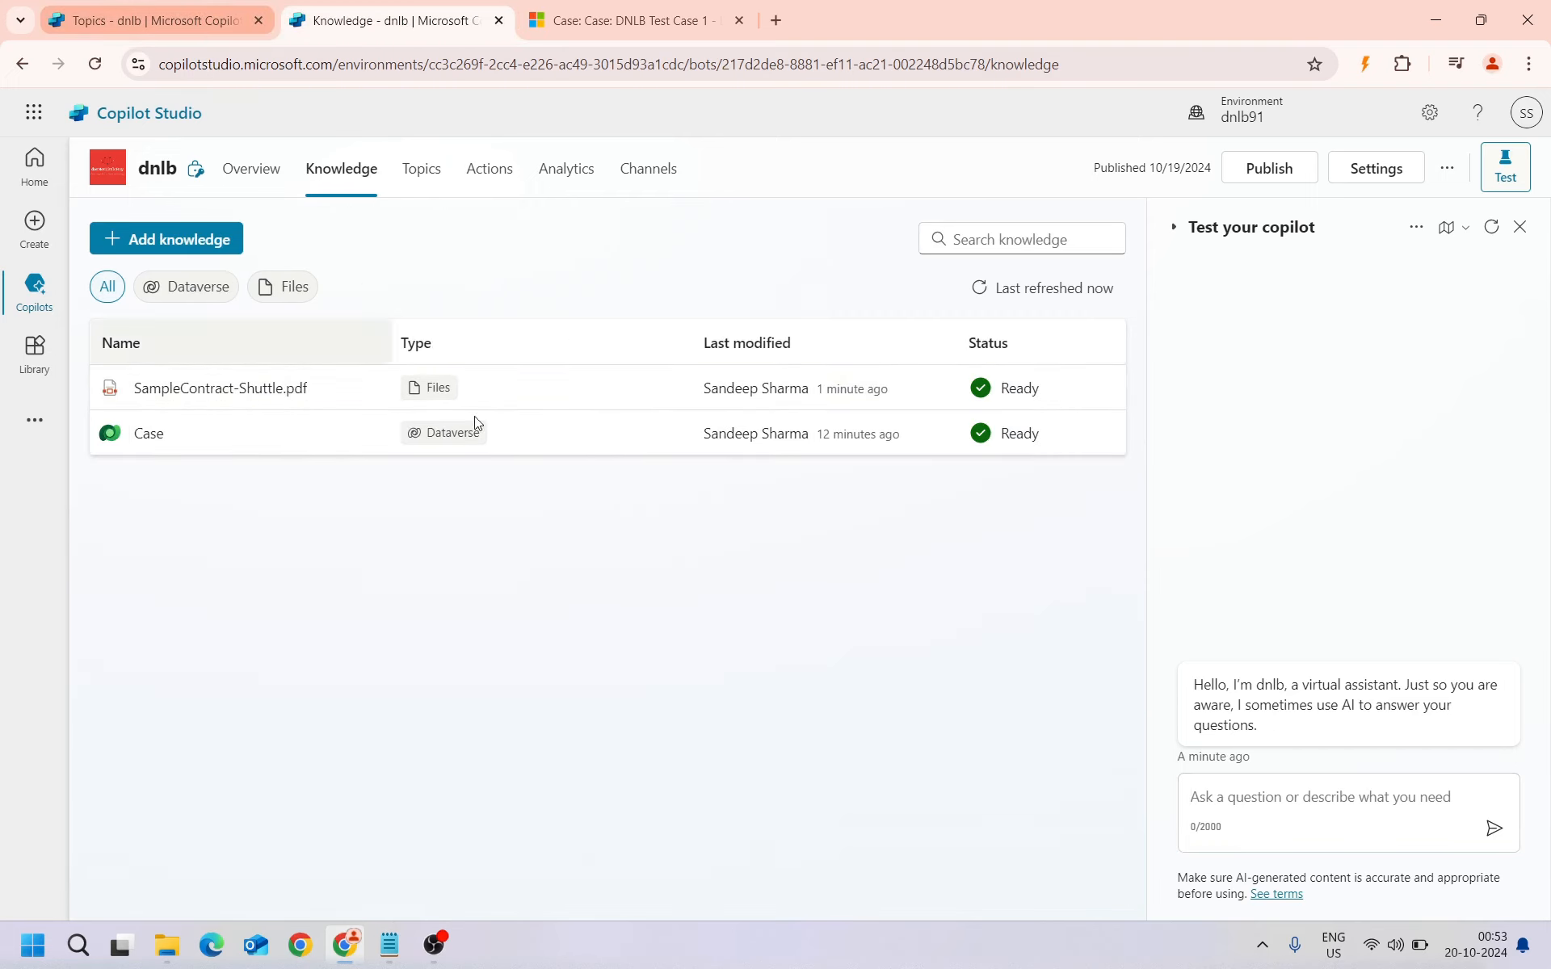
{"action": "left_click", "coordinate": [154, 20]}
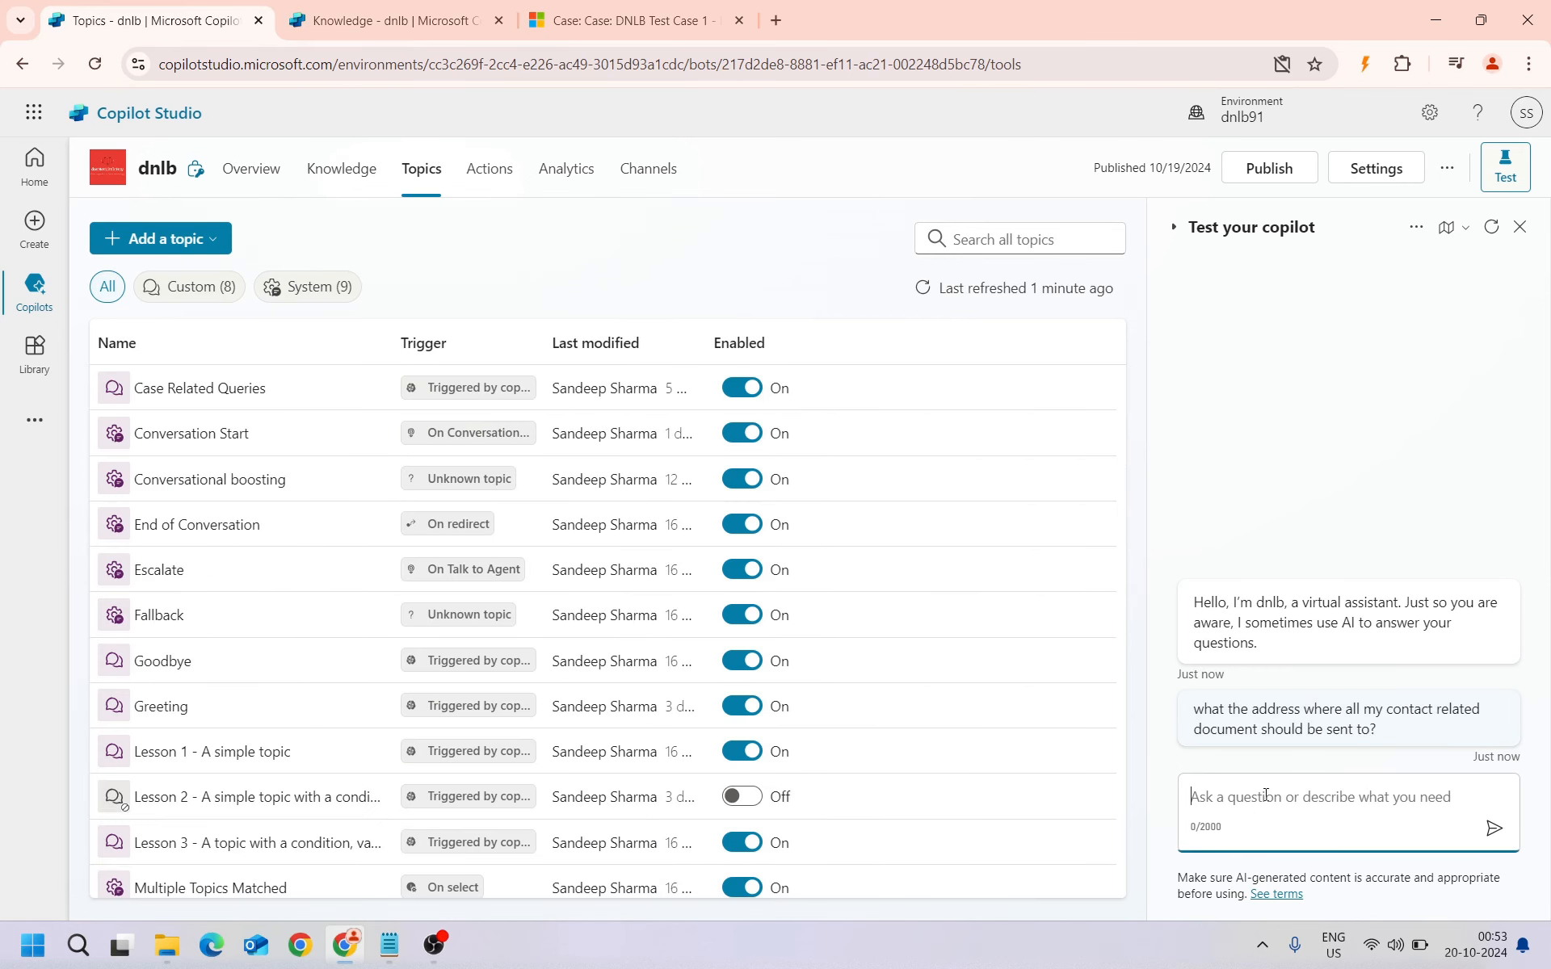
{"action": "scroll", "coordinate": [1050, 694], "scroll_direction": "down", "scroll_amount": 5}
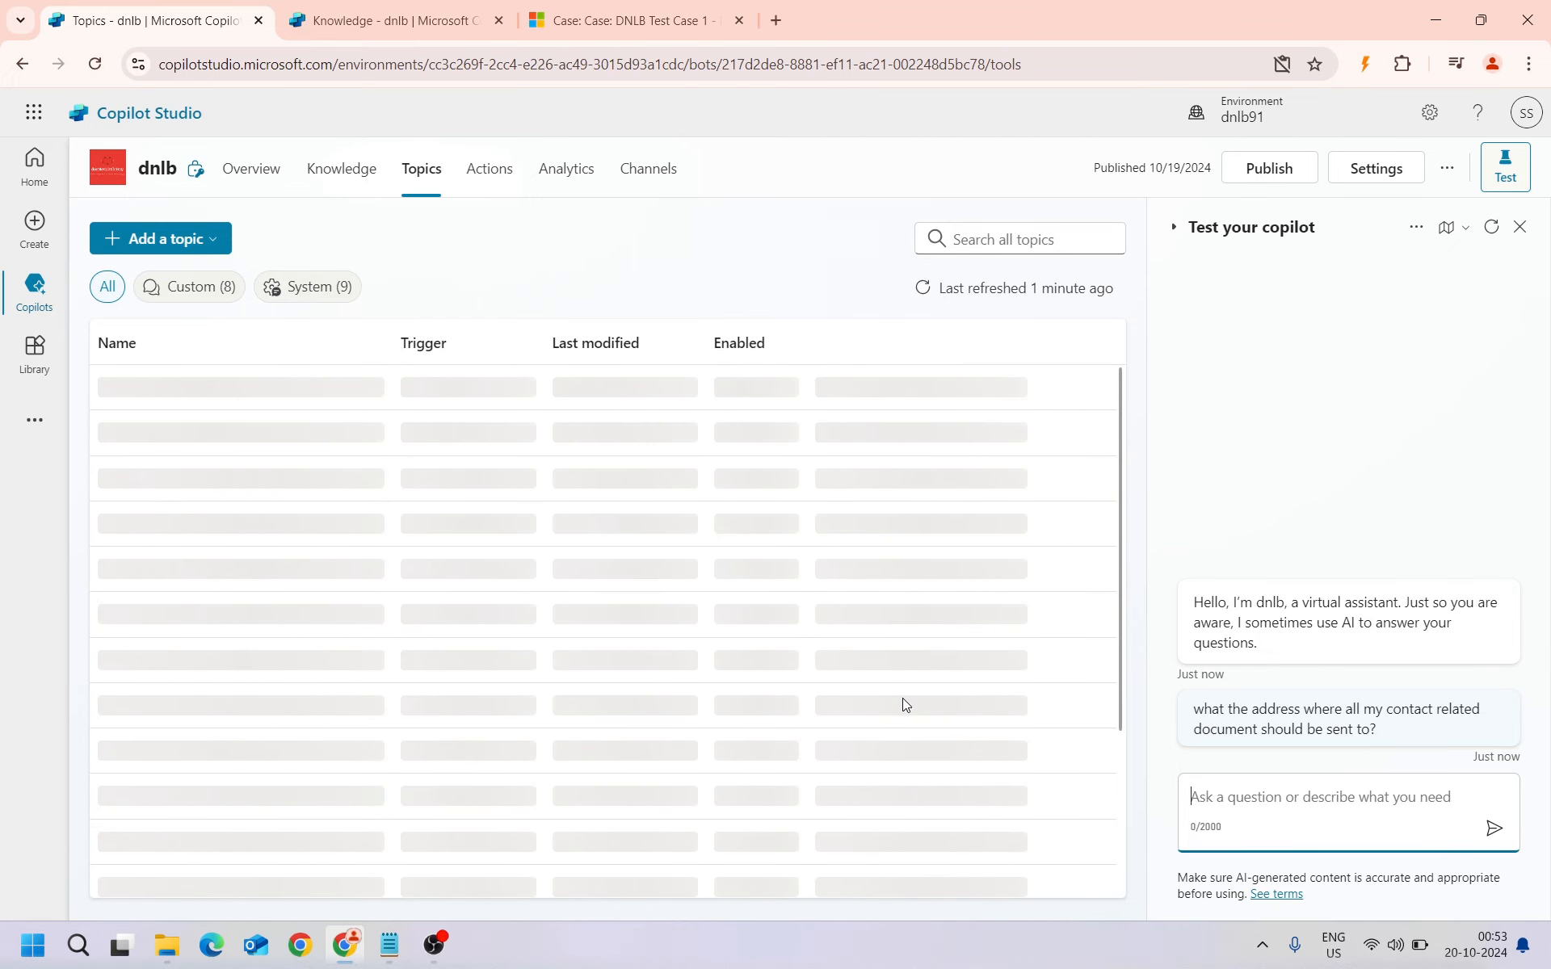
{"action": "left_click", "coordinate": [1258, 797]}
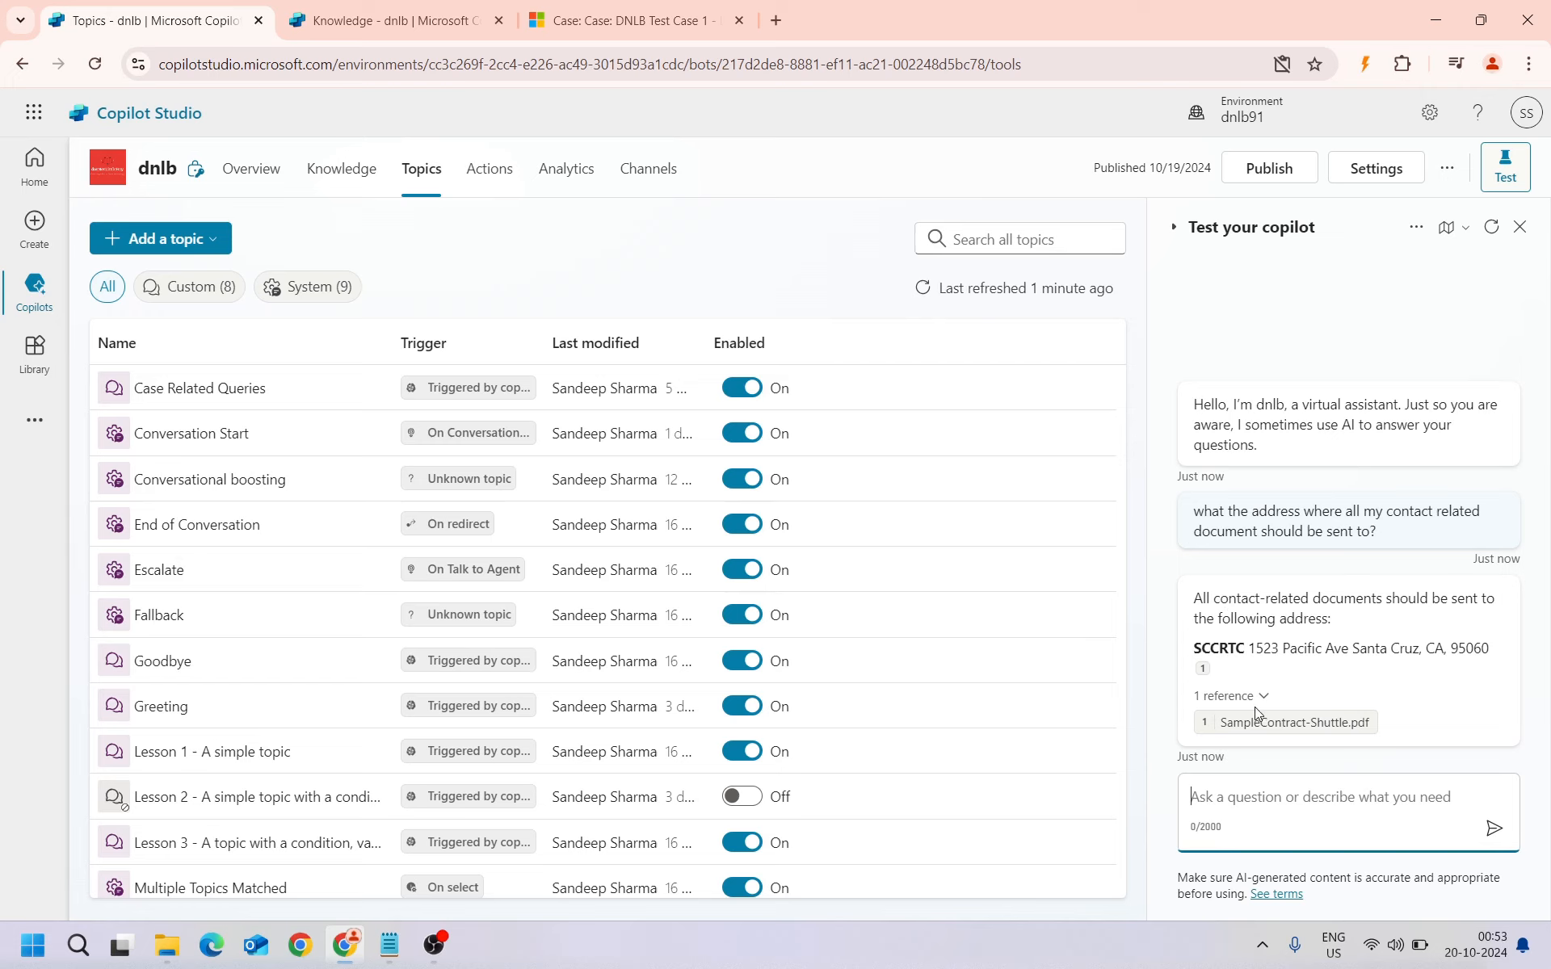
Examine the address in the copilot's answer, view the cited SampleContract-Shuttle.pdf text, and close it
{"action": "left_click_drag", "start_coordinate": [1271, 648], "coordinate": [1466, 648]}
{"action": "left_click", "coordinate": [1362, 681]}
{"action": "left_click", "coordinate": [1277, 725]}
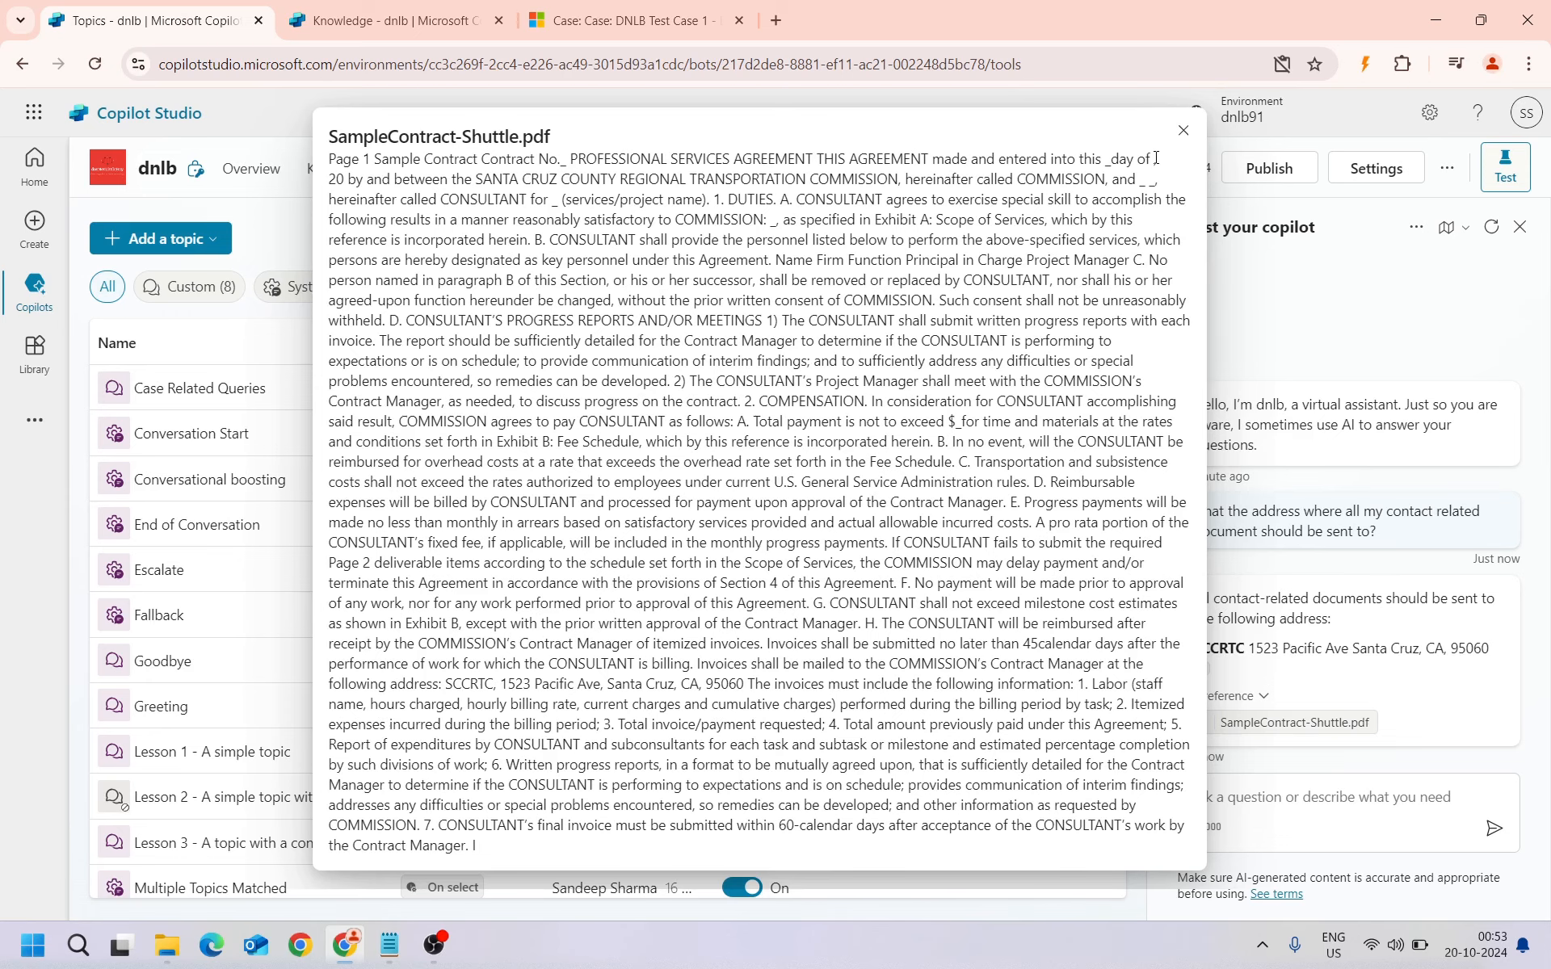
{"action": "left_click", "coordinate": [1183, 130]}
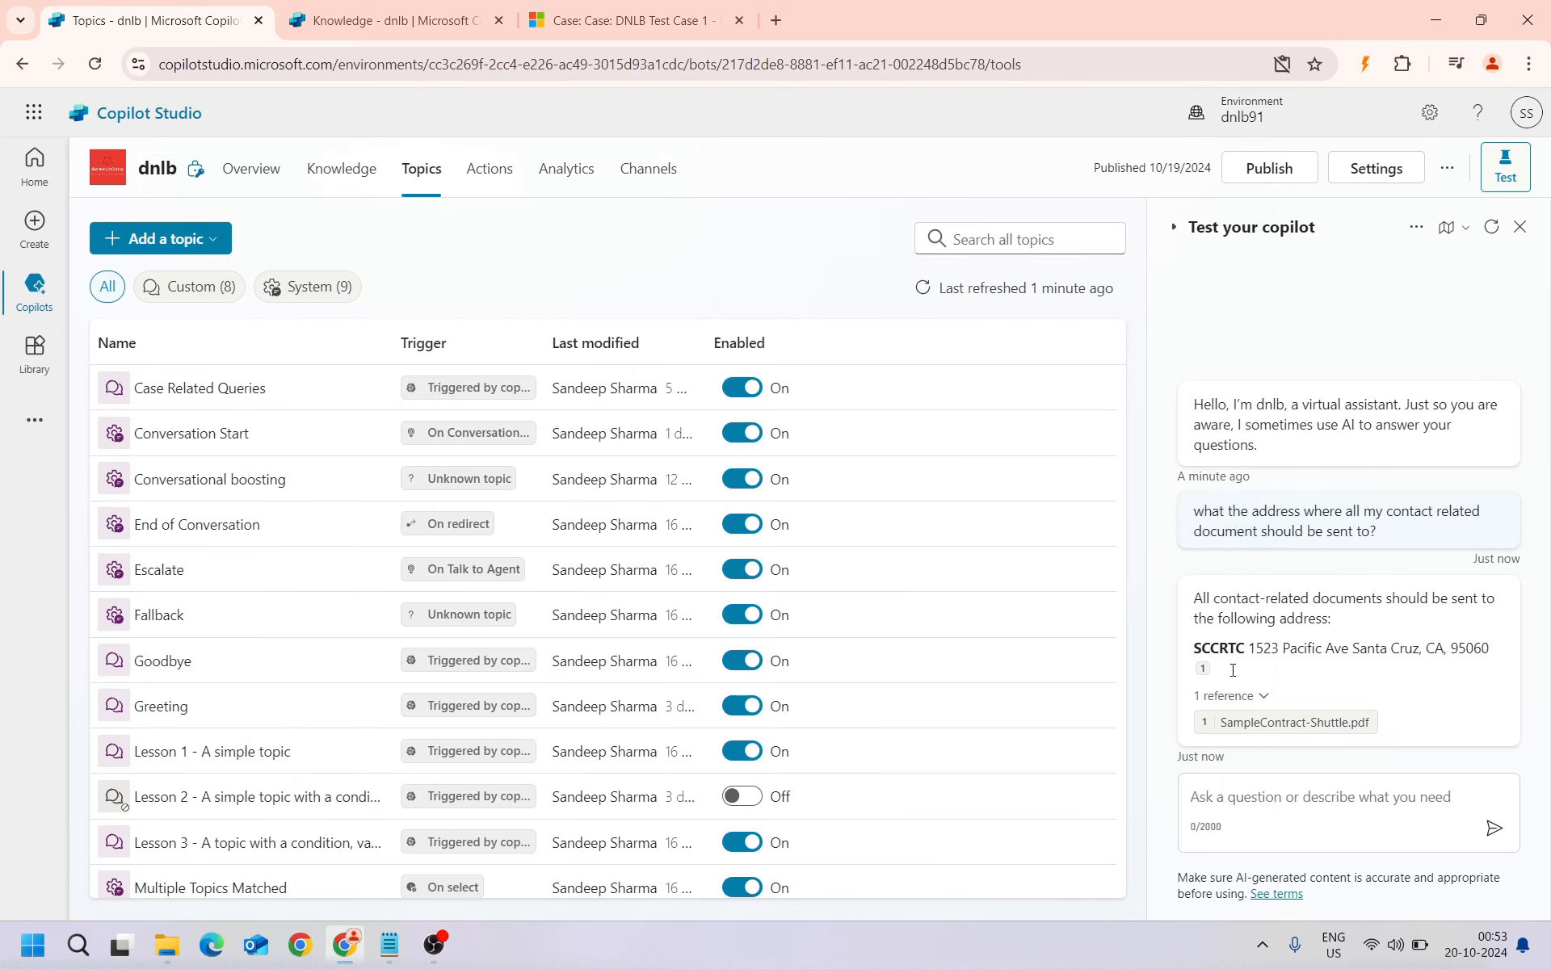
Review the copilot's knowledge sources once more and return to the topics list
{"action": "left_click", "coordinate": [1253, 796]}
{"action": "left_click", "coordinate": [417, 12]}
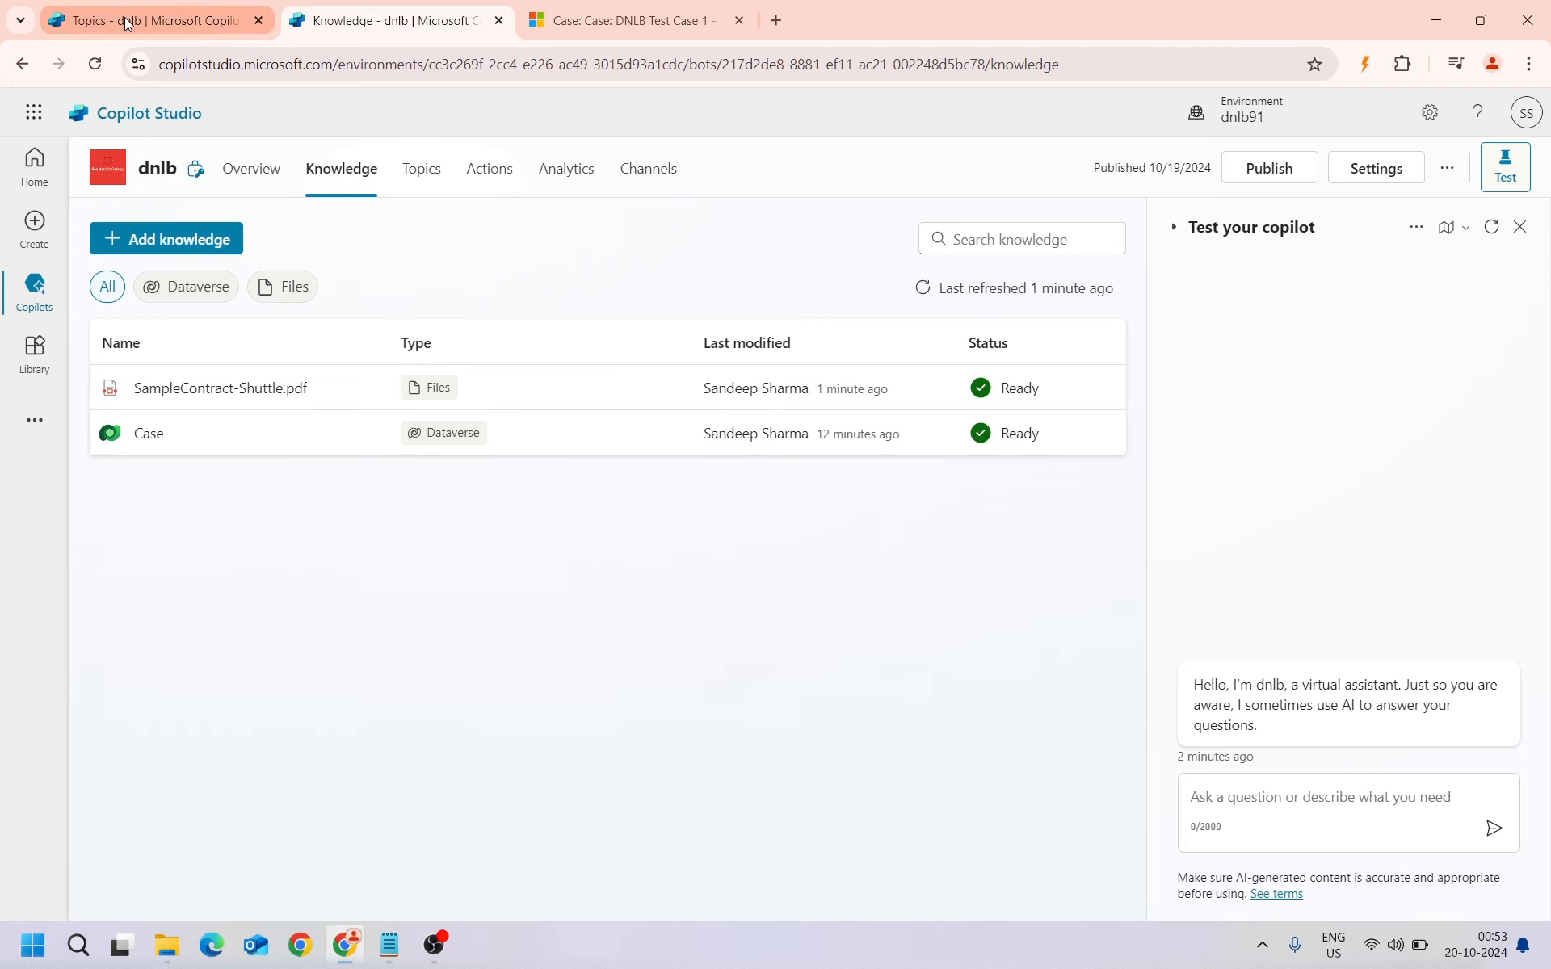
{"action": "left_click", "coordinate": [162, 19]}
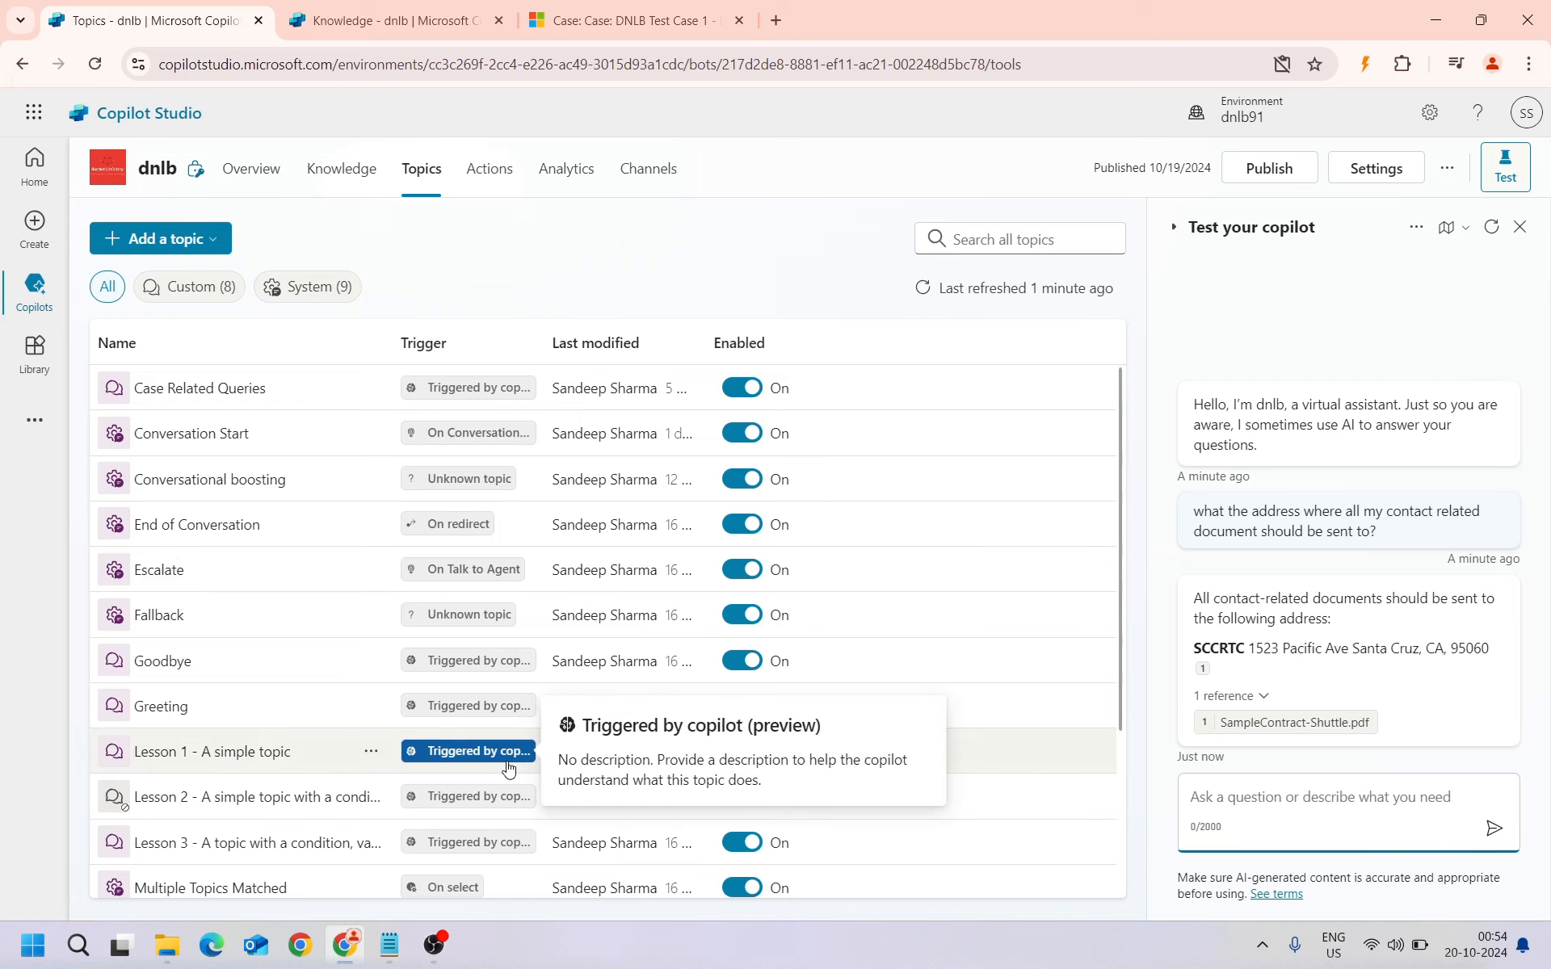
{"action": "left_click", "coordinate": [622, 265]}
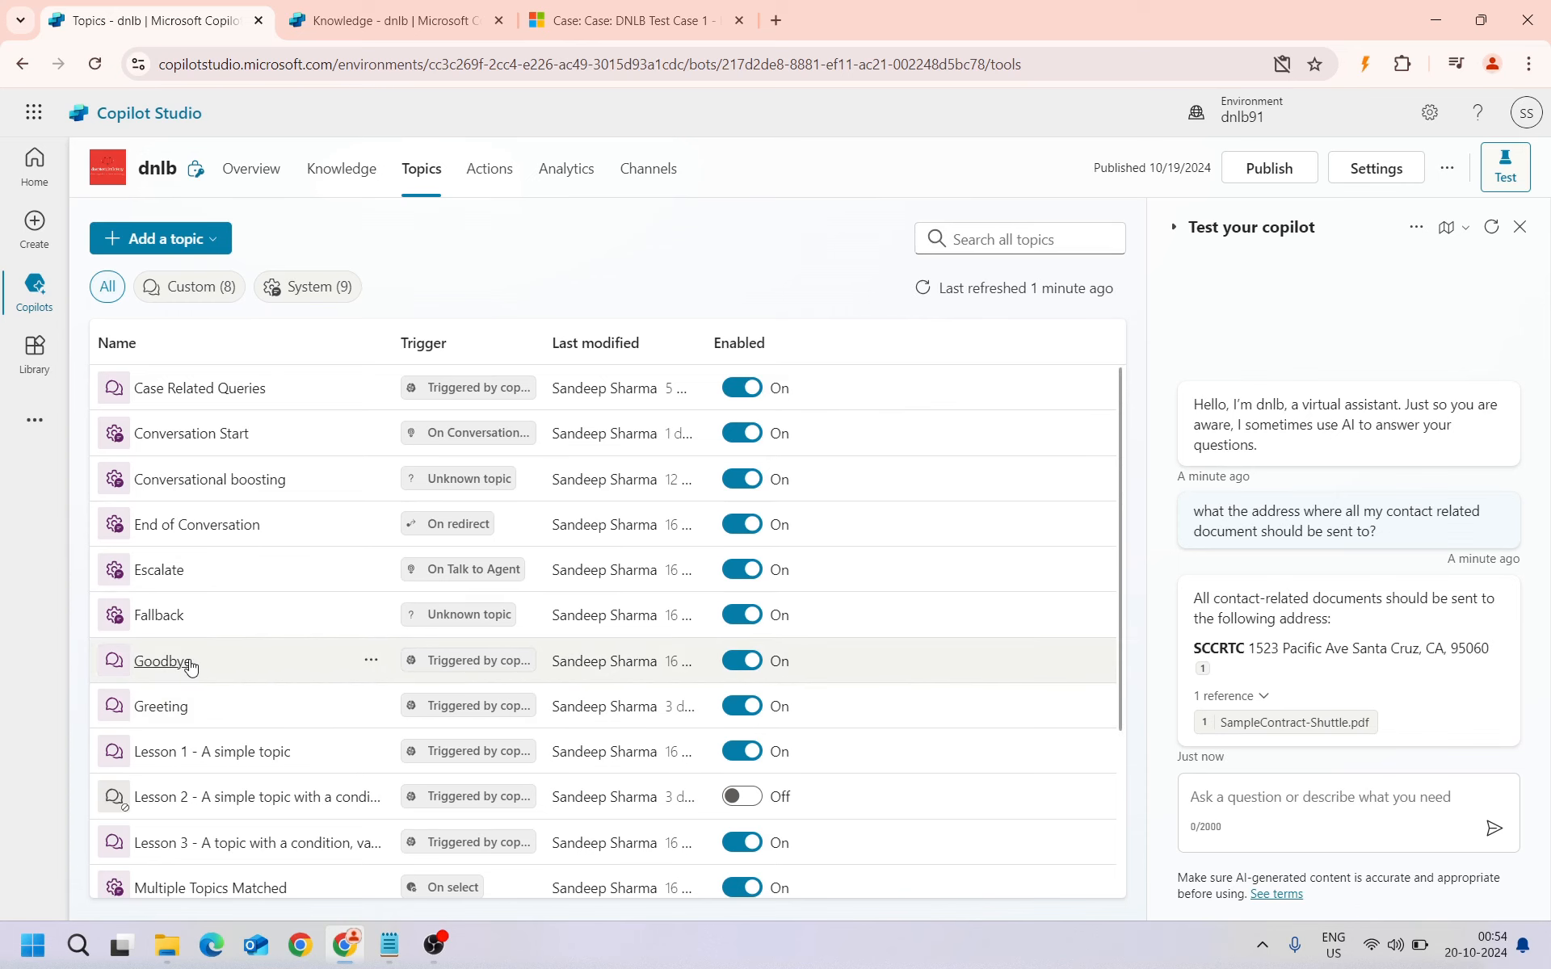
Show only the custom topics, open Case Related Queries, and open the data source properties of its generative answers node
{"action": "scroll", "coordinate": [181, 751], "scroll_direction": "down", "scroll_amount": 5}
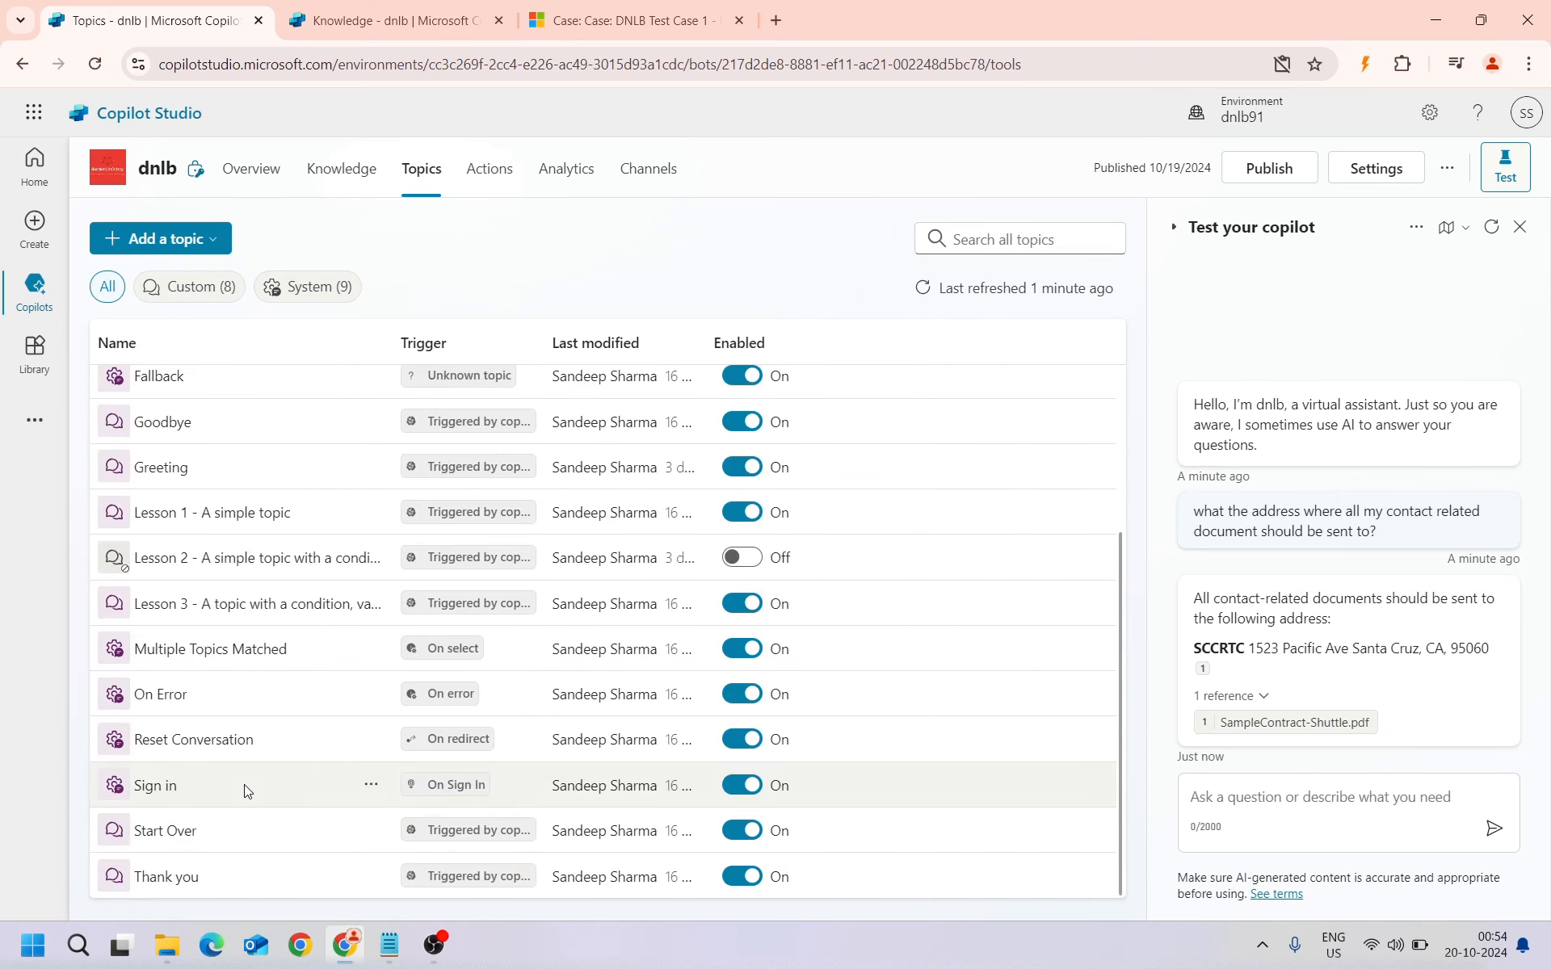
{"action": "left_click", "coordinate": [217, 287]}
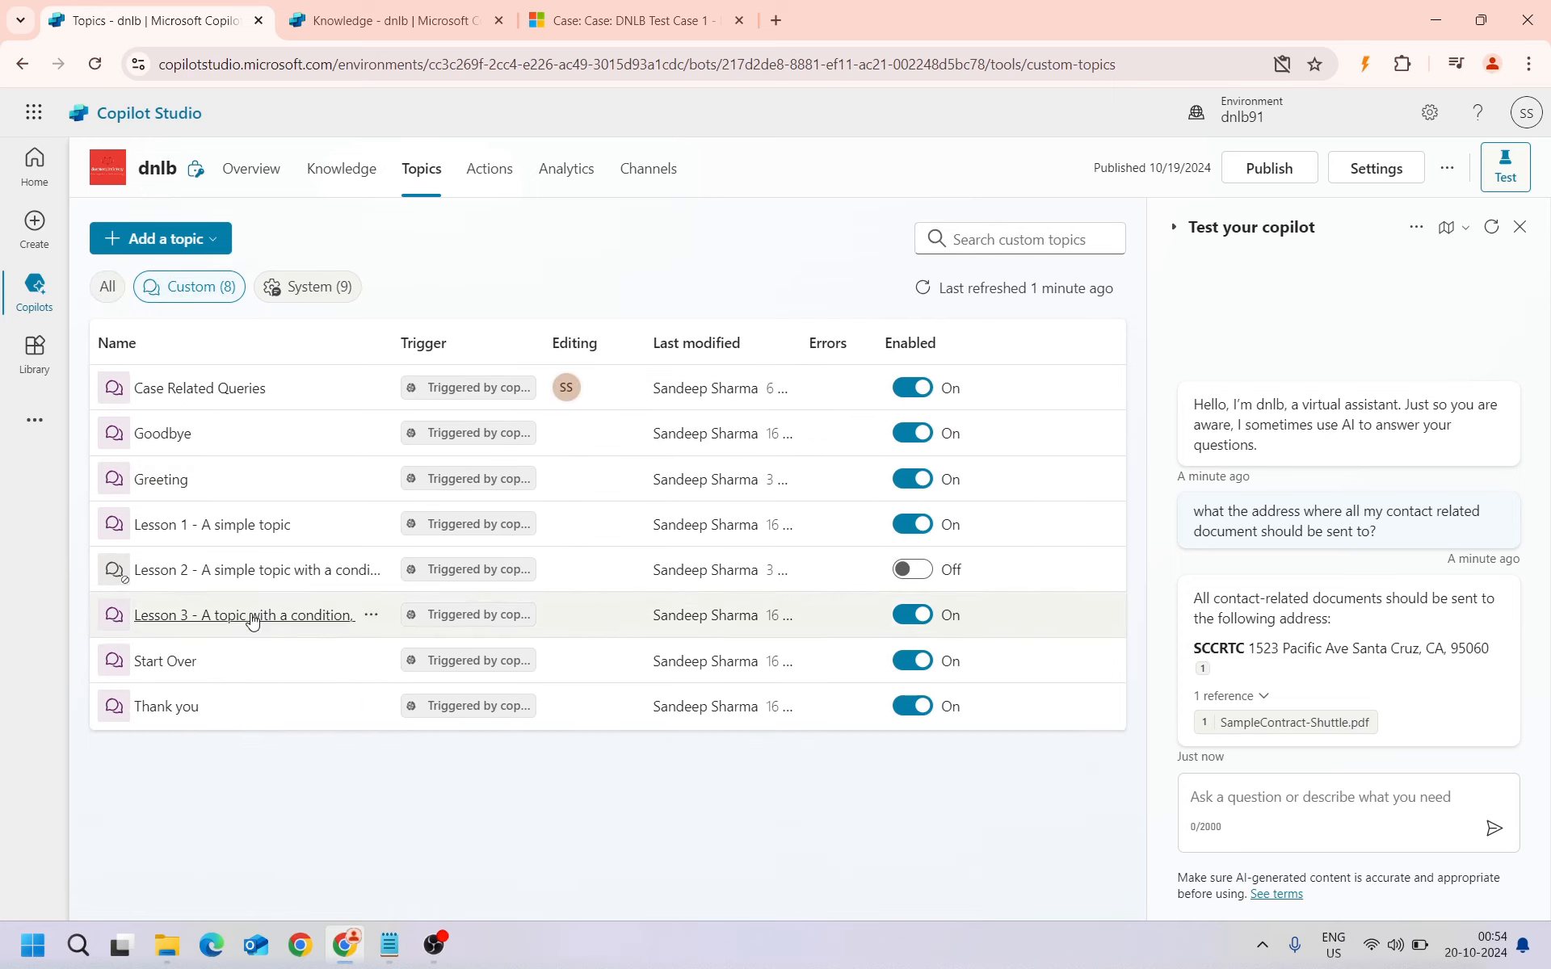
{"action": "left_click", "coordinate": [228, 396]}
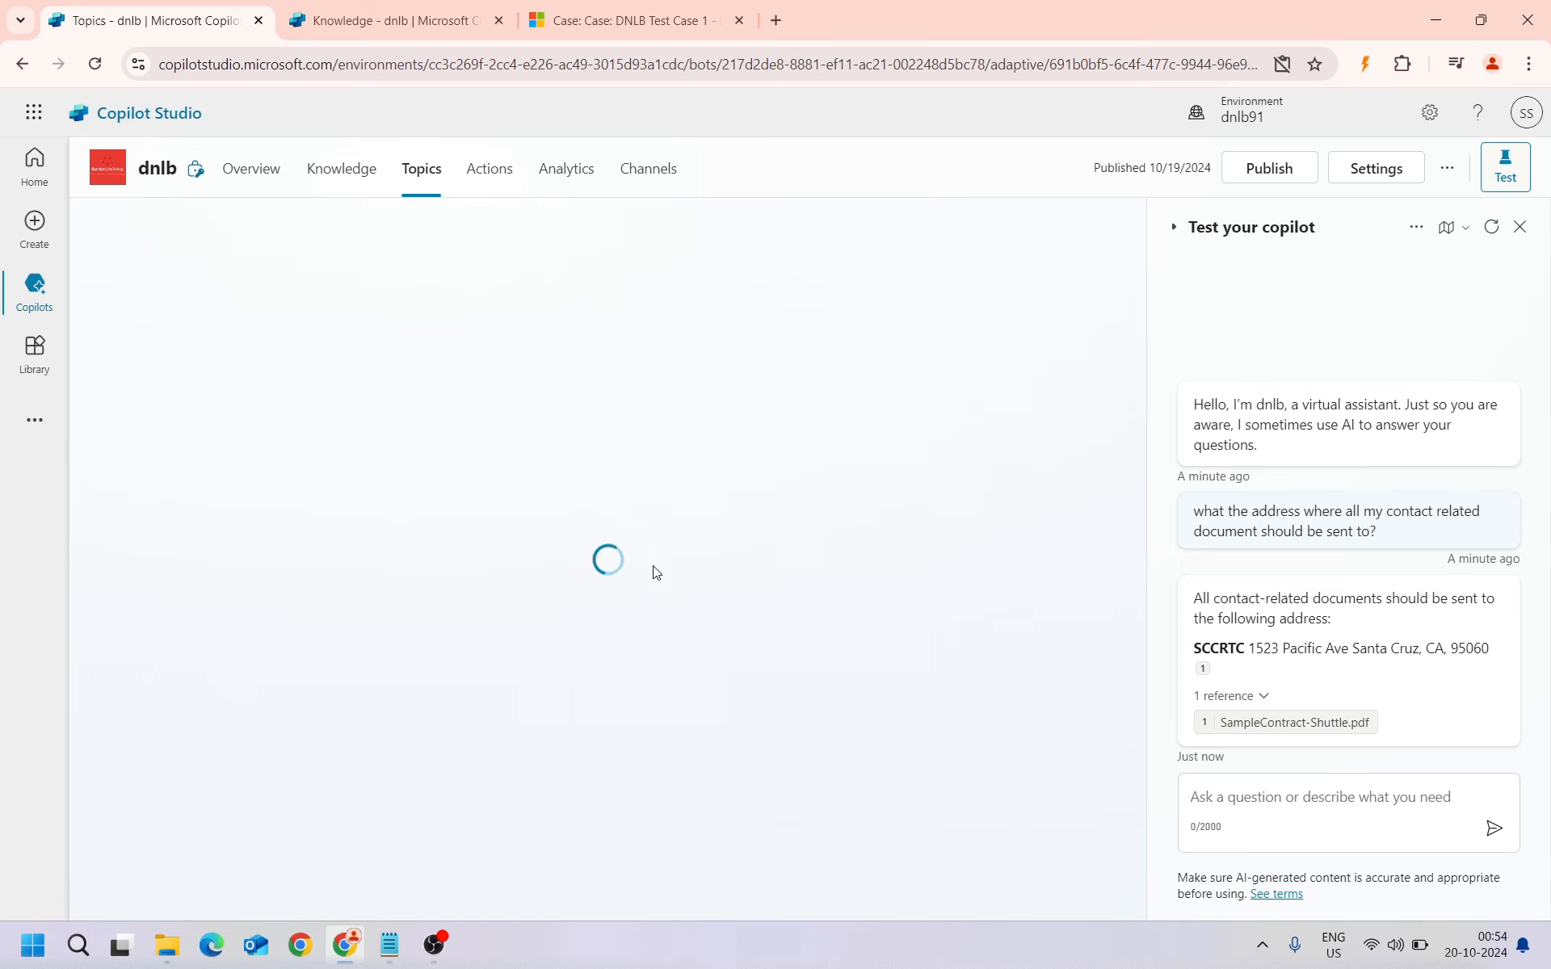
{"action": "scroll", "coordinate": [863, 685], "scroll_direction": "down", "scroll_amount": 3}
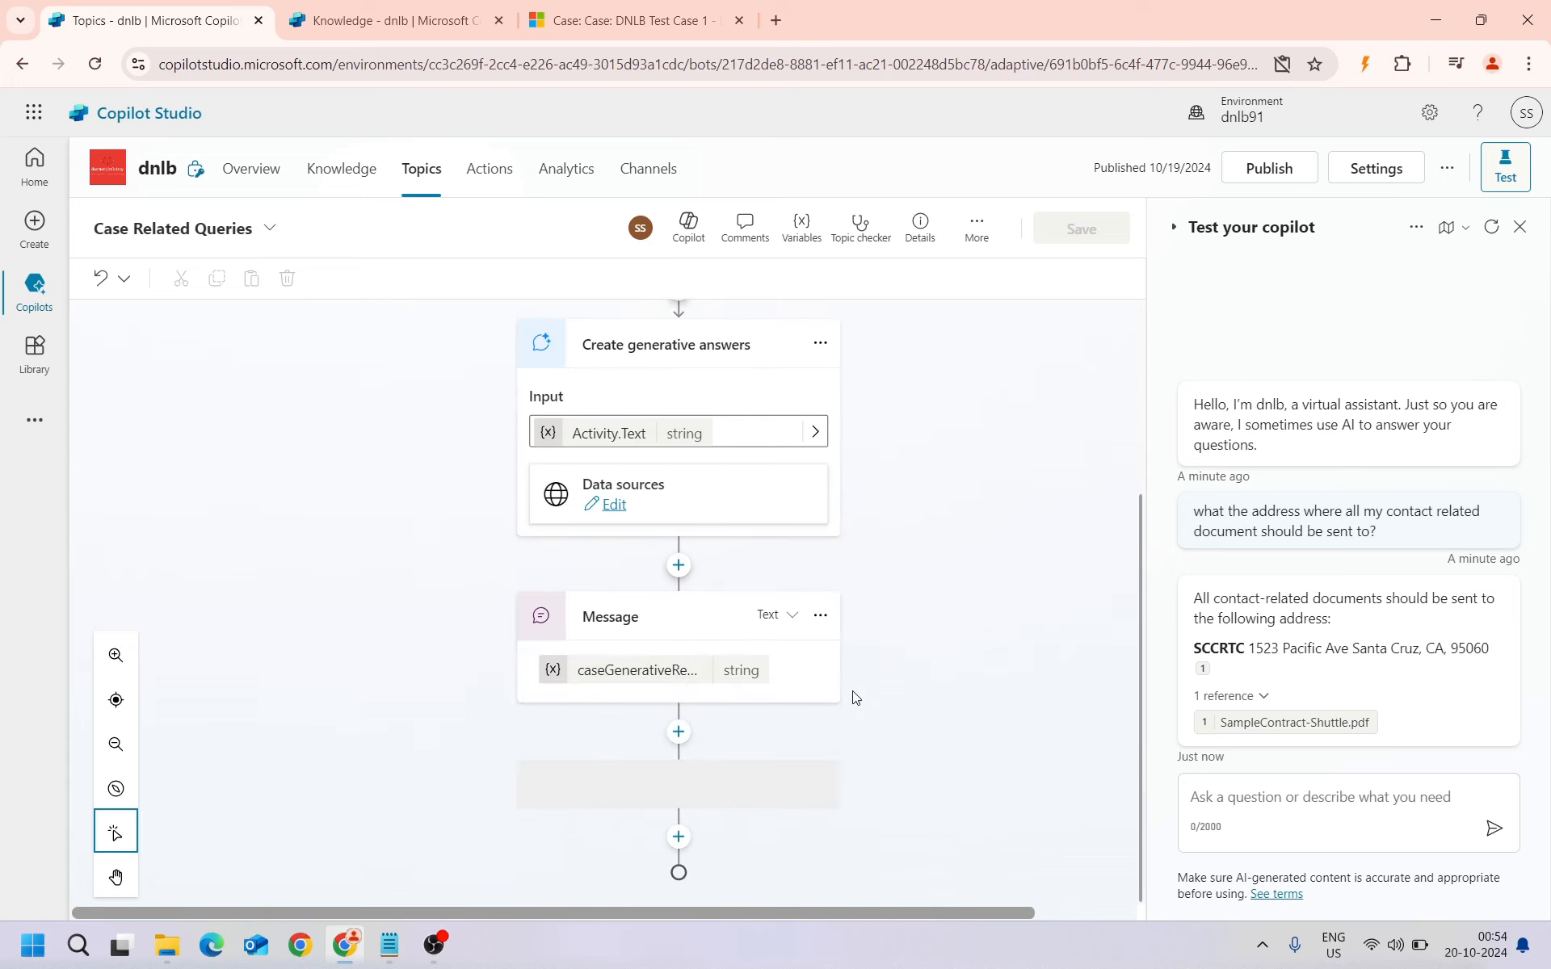
{"action": "left_click", "coordinate": [614, 506]}
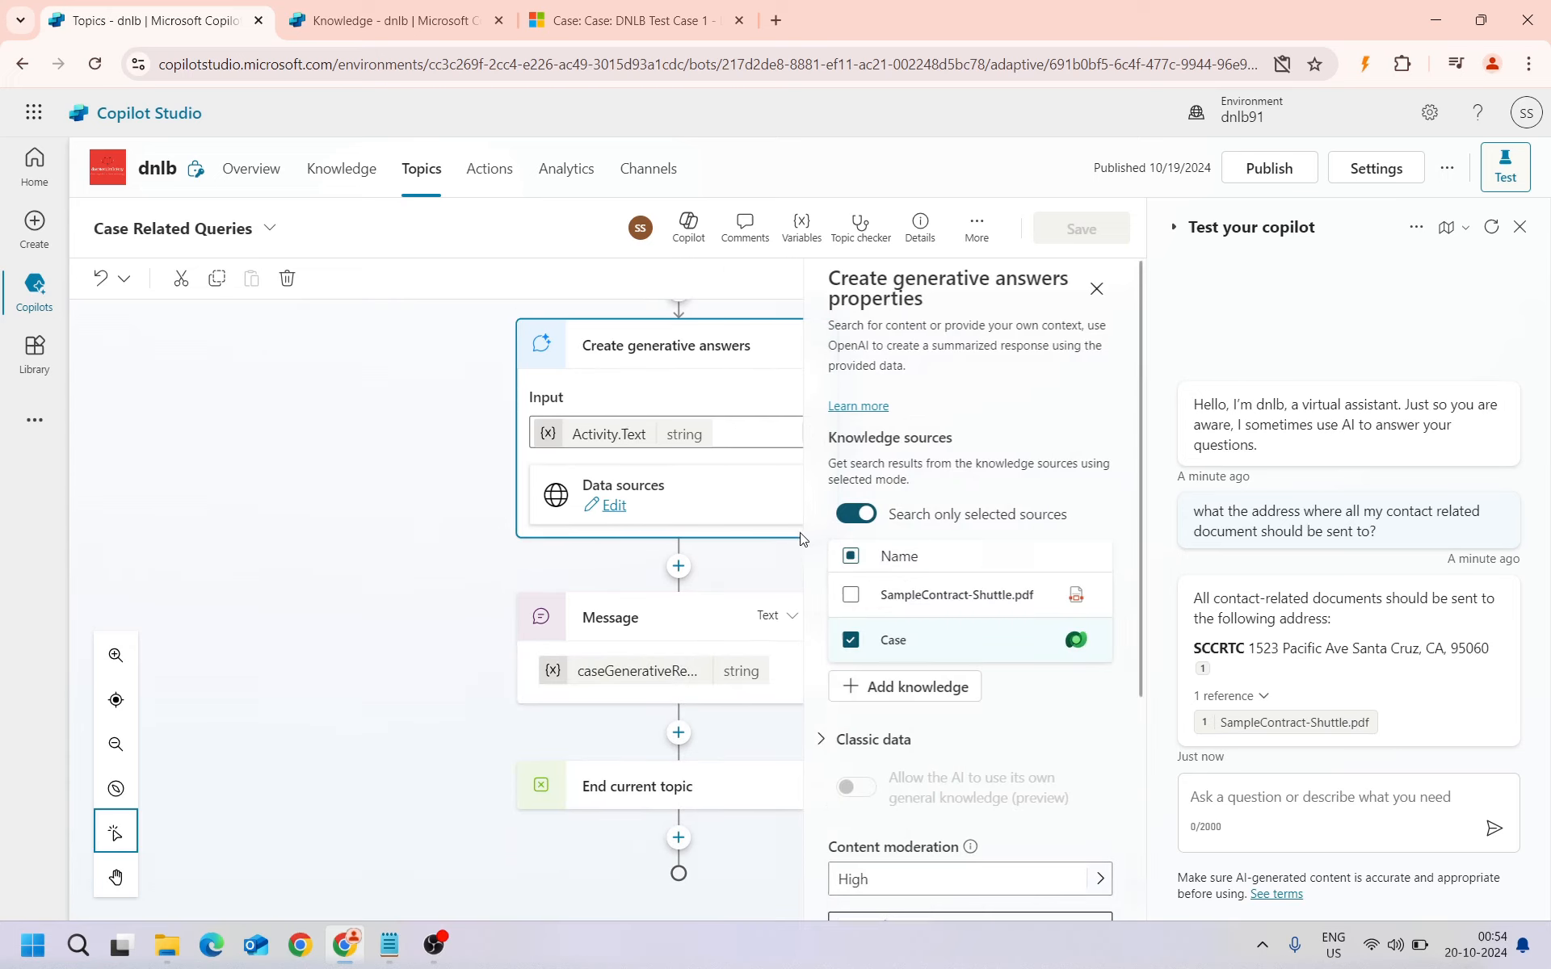
Customize the generative answers prompt with "For the response where Case Id or number will be there, make the Case Number as bold"
{"action": "scroll", "coordinate": [905, 659], "scroll_direction": "down", "scroll_amount": 3}
{"action": "left_click", "coordinate": [921, 665]}
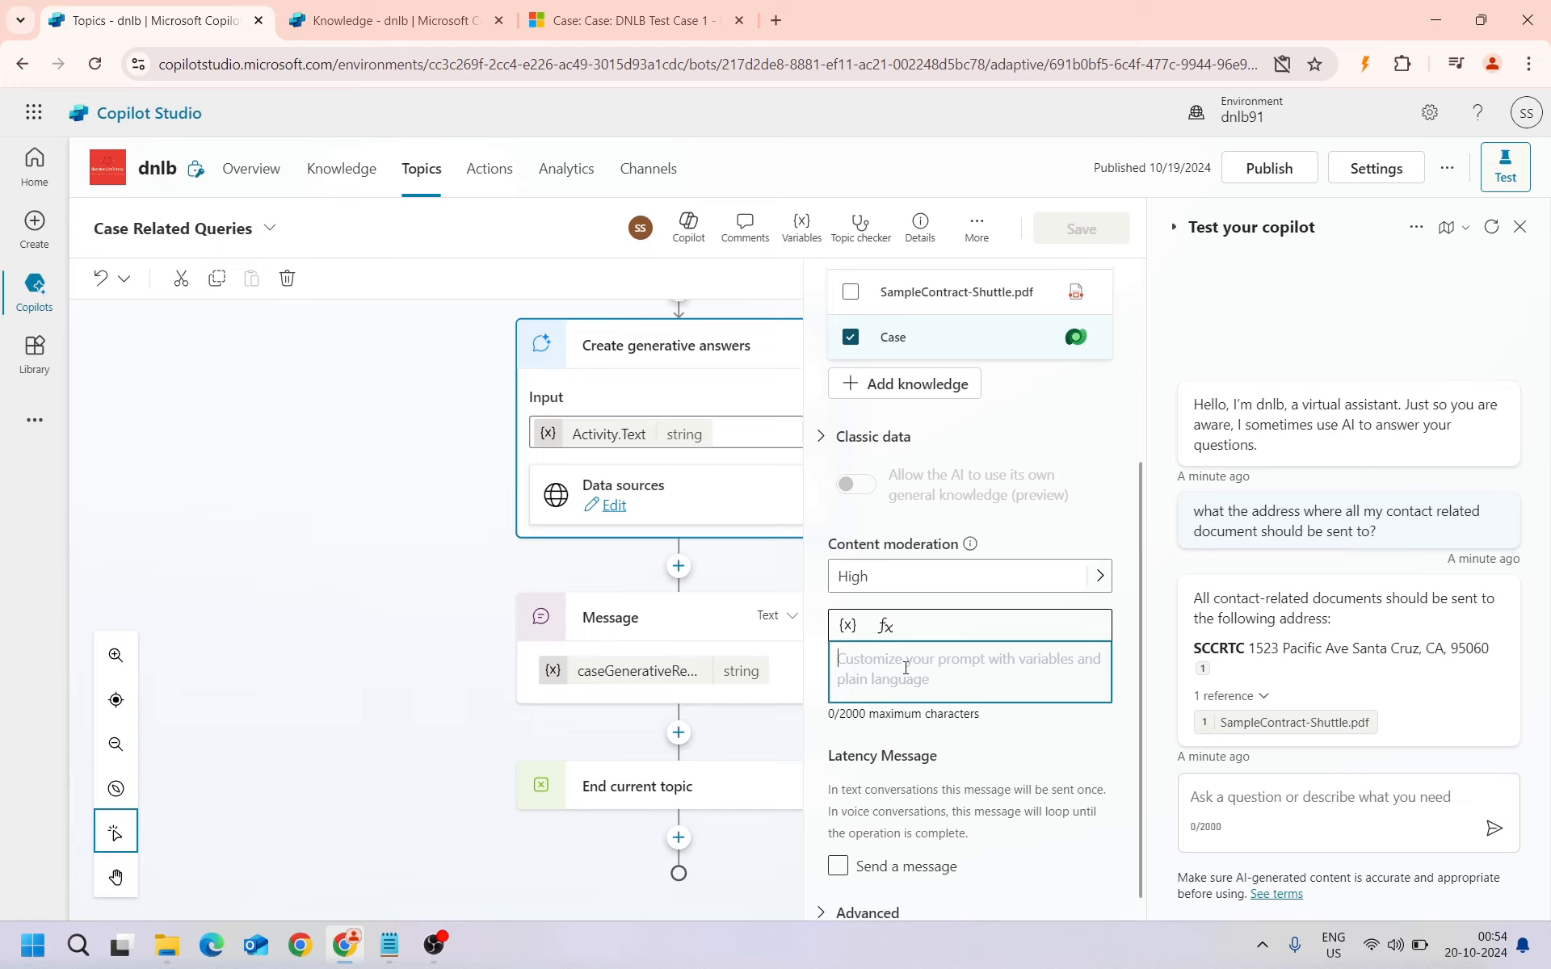
{"action": "type", "text": "For the"}
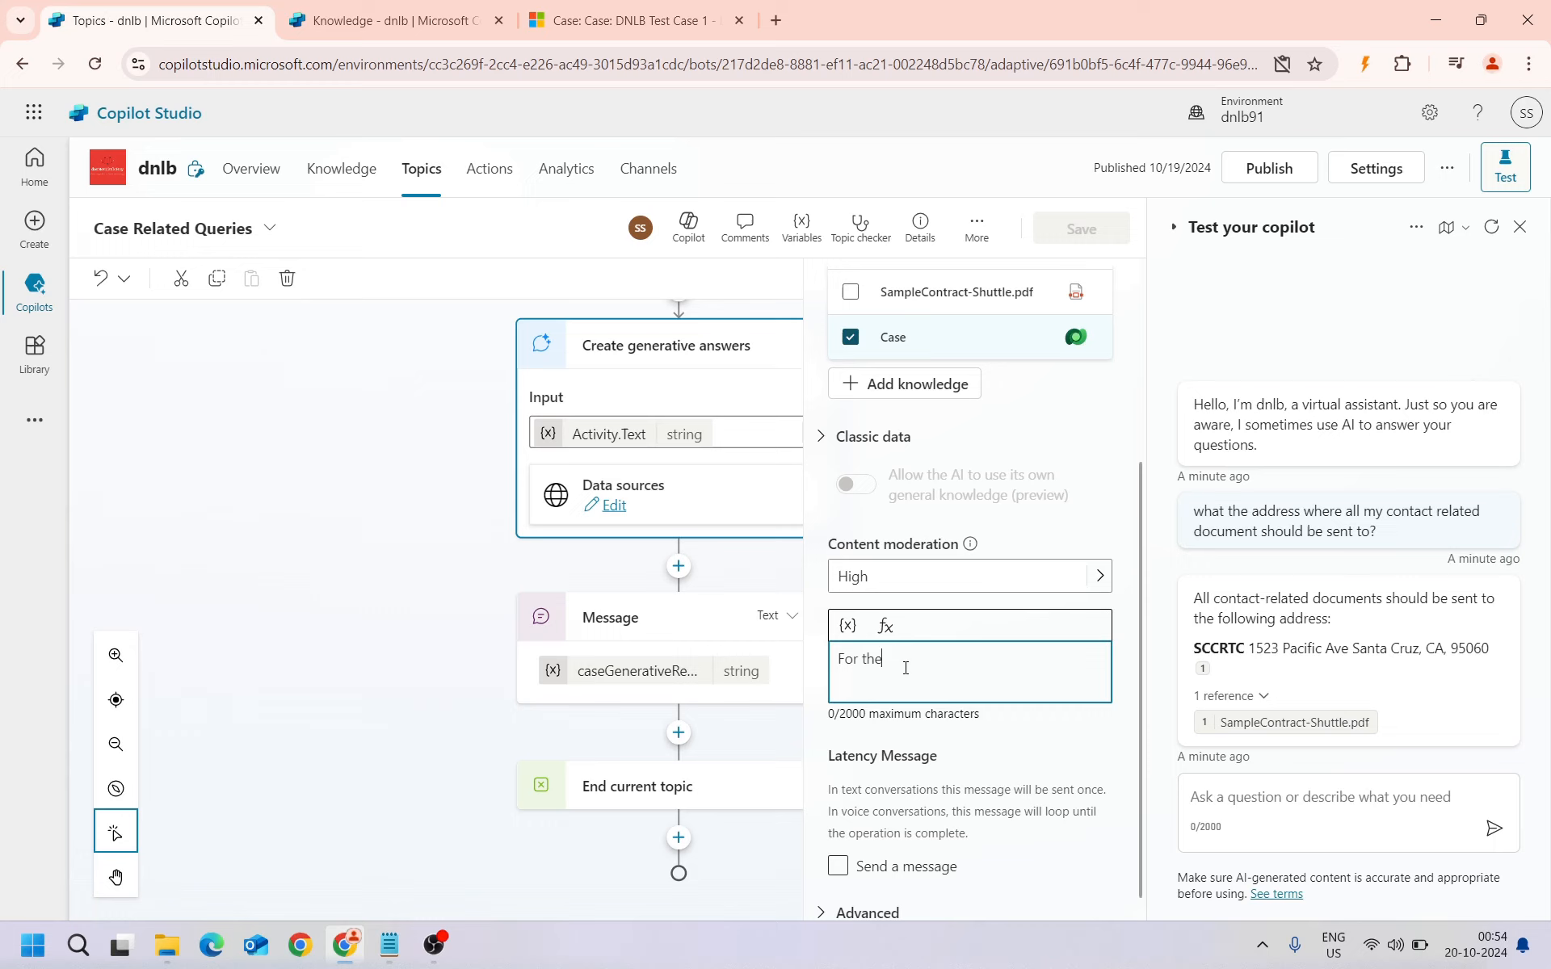
{"action": "type", "text": " response whre the"}
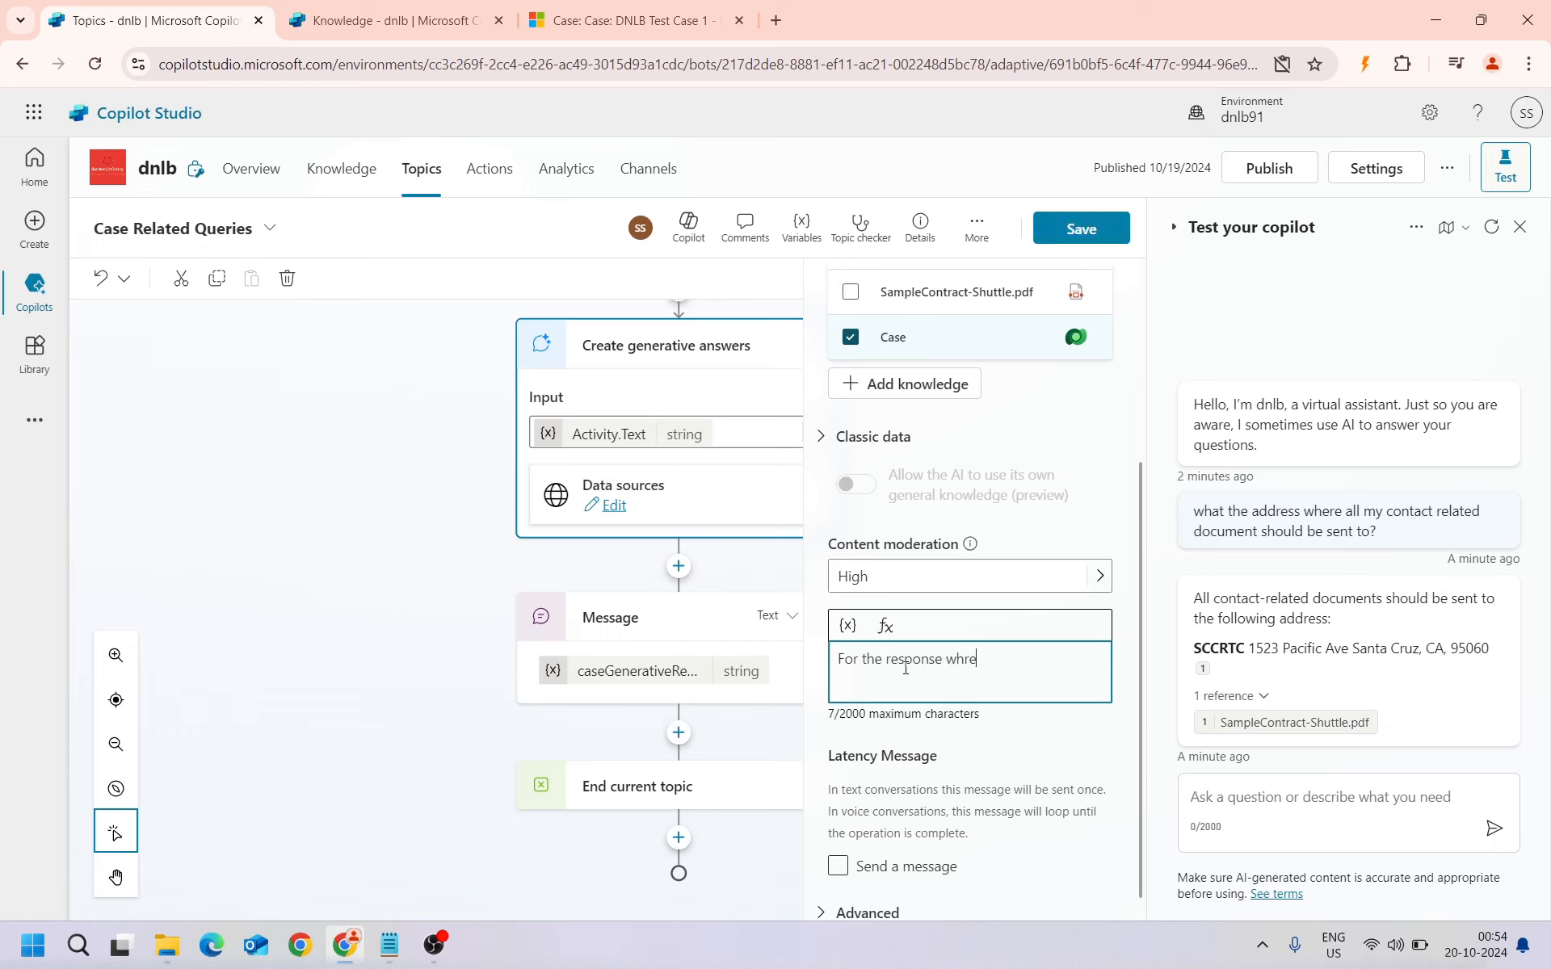
{"action": "key", "text": "BackSpace"}
{"action": "key", "text": "BackSpace"}
{"action": "key", "text": "BackSpace"}
{"action": "key", "text": "BackSpace"}
{"action": "key", "text": "BackSpace"}
{"action": "key", "text": "BackSpace"}
{"action": "type", "text": "ere Case Id or number wi"}
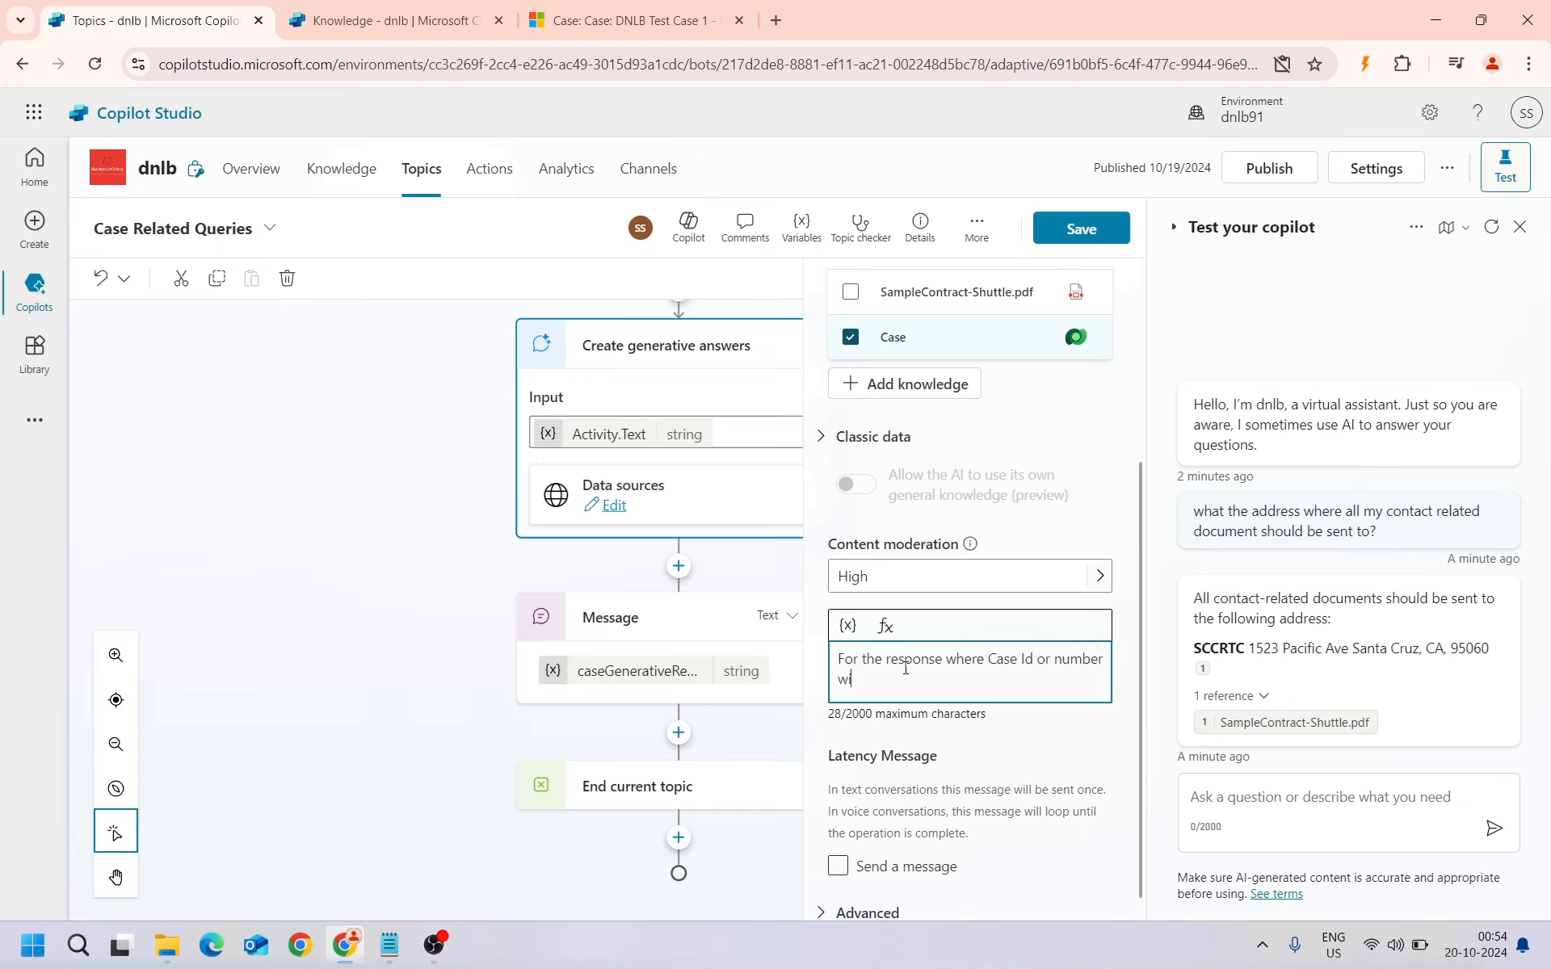
{"action": "type", "text": "ll be"}
{"action": "type", "text": " there, put the"}
{"action": "type", "text": " Case"}
{"action": "key", "text": "BackSpace"}
{"action": "key", "text": "BackSpace"}
{"action": "key", "text": "BackSpace"}
{"action": "key", "text": "BackSpace"}
{"action": "key", "text": "BackSpace"}
{"action": "key", "text": "BackSpace"}
{"action": "key", "text": "BackSpace"}
{"action": "key", "text": "BackSpace"}
{"action": "key", "text": "BackSpace"}
{"action": "key", "text": "BackSpace"}
{"action": "key", "text": "BackSpace"}
{"action": "key", "text": "BackSpace"}
{"action": "type", "text": "Make the Case Number as bold"}
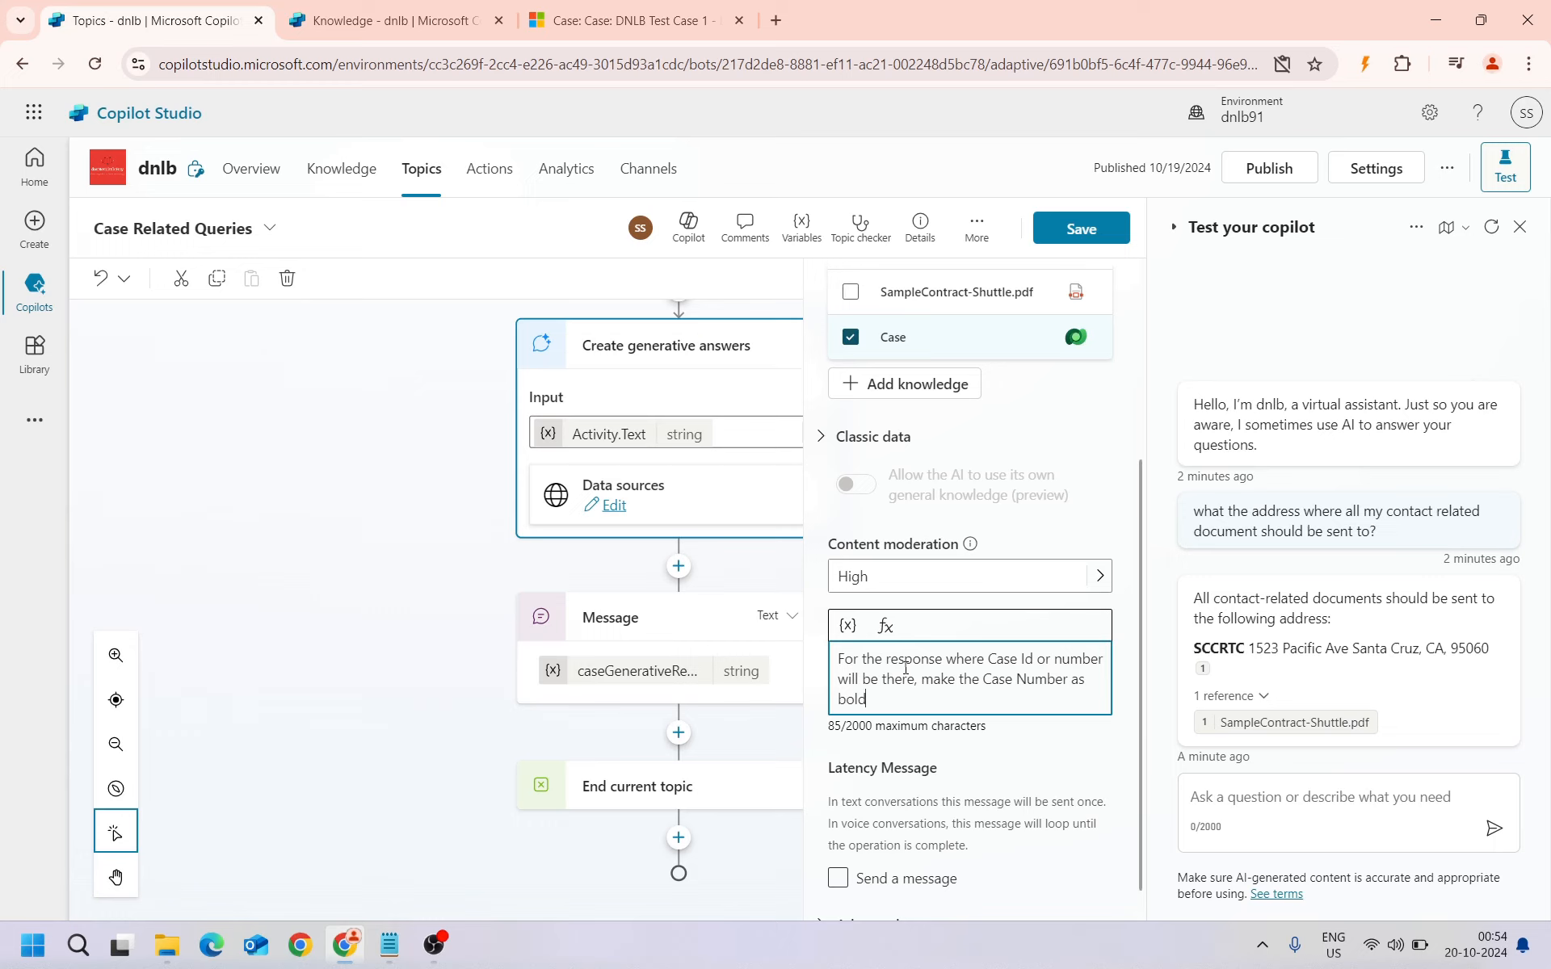
Extend the generative answers prompt with "and also the values if any comes that should be bold." and save the topic
{"action": "type", "text": "and also the values "}
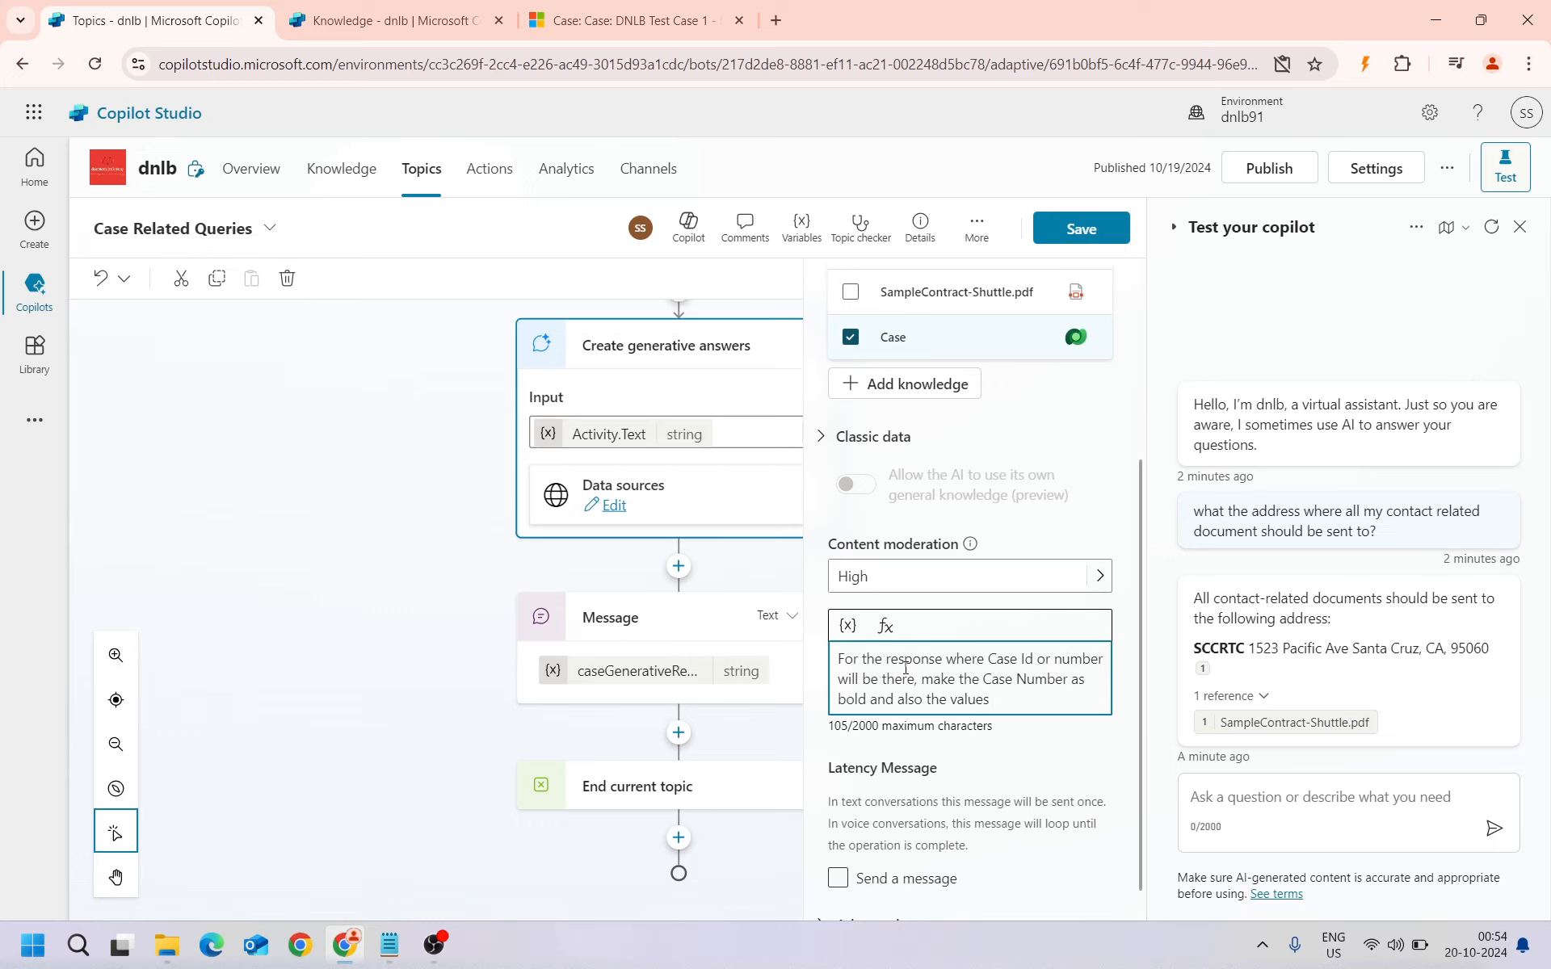
{"action": "type", "text": "if any comes that  should b"}
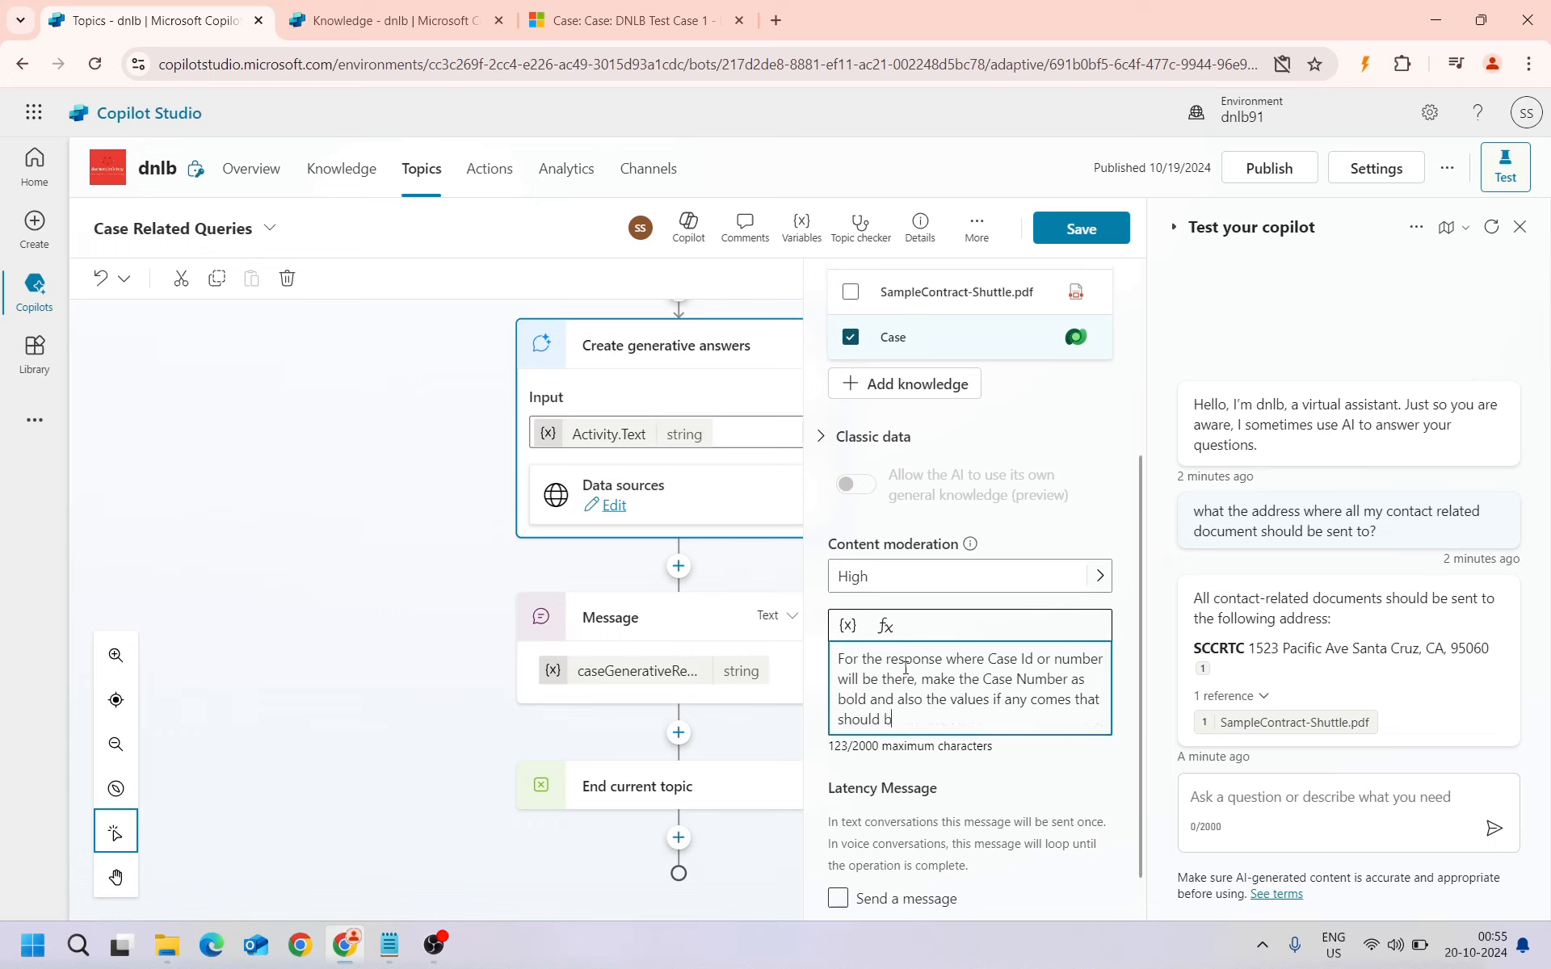
{"action": "type", "text": "e bold."}
{"action": "left_click", "coordinate": [1082, 229]}
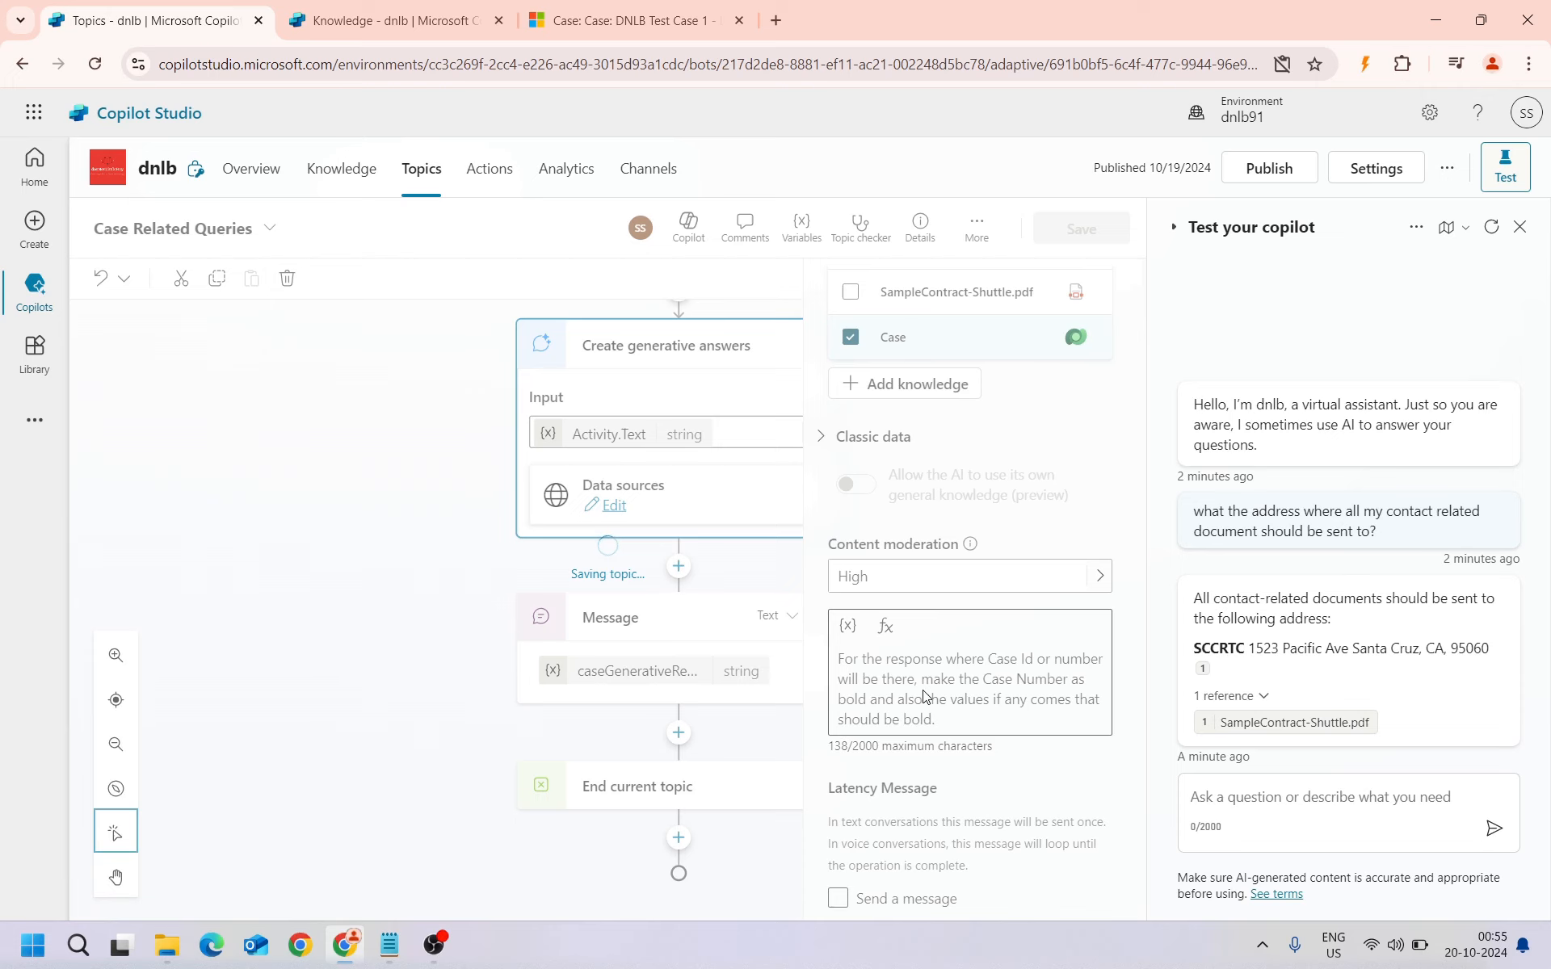
{"action": "scroll", "coordinate": [926, 696], "scroll_direction": "down", "scroll_amount": 3}
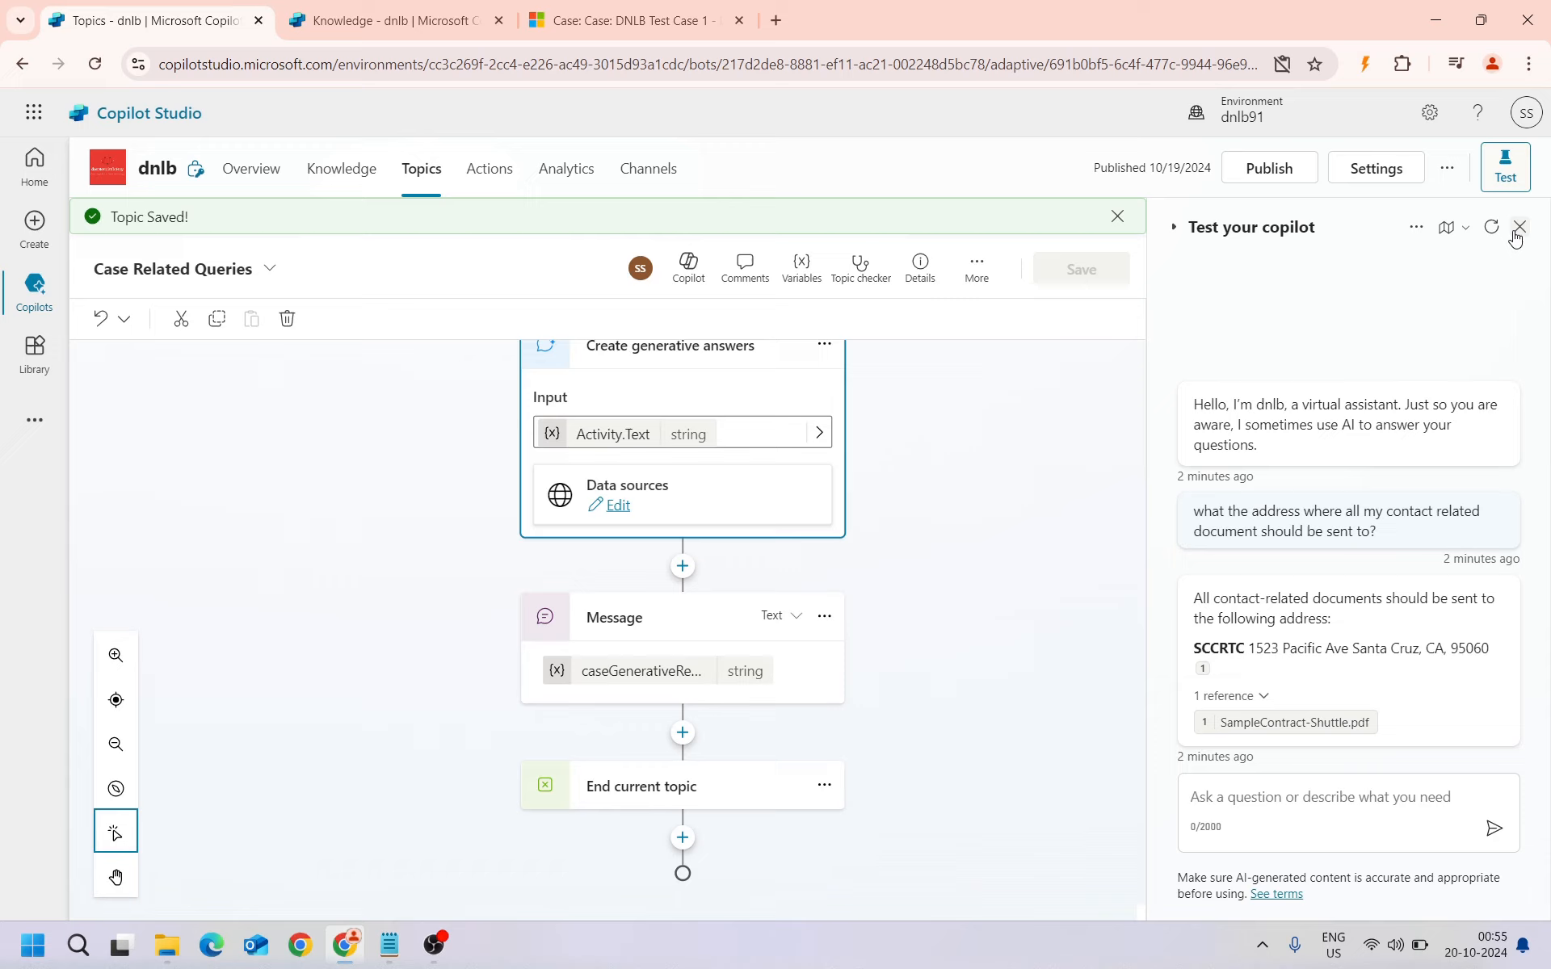
Restart the test conversation and ask "what is created on date of the case id or number : CAS-01000-S4Q5H6"
{"action": "left_click", "coordinate": [1492, 227]}
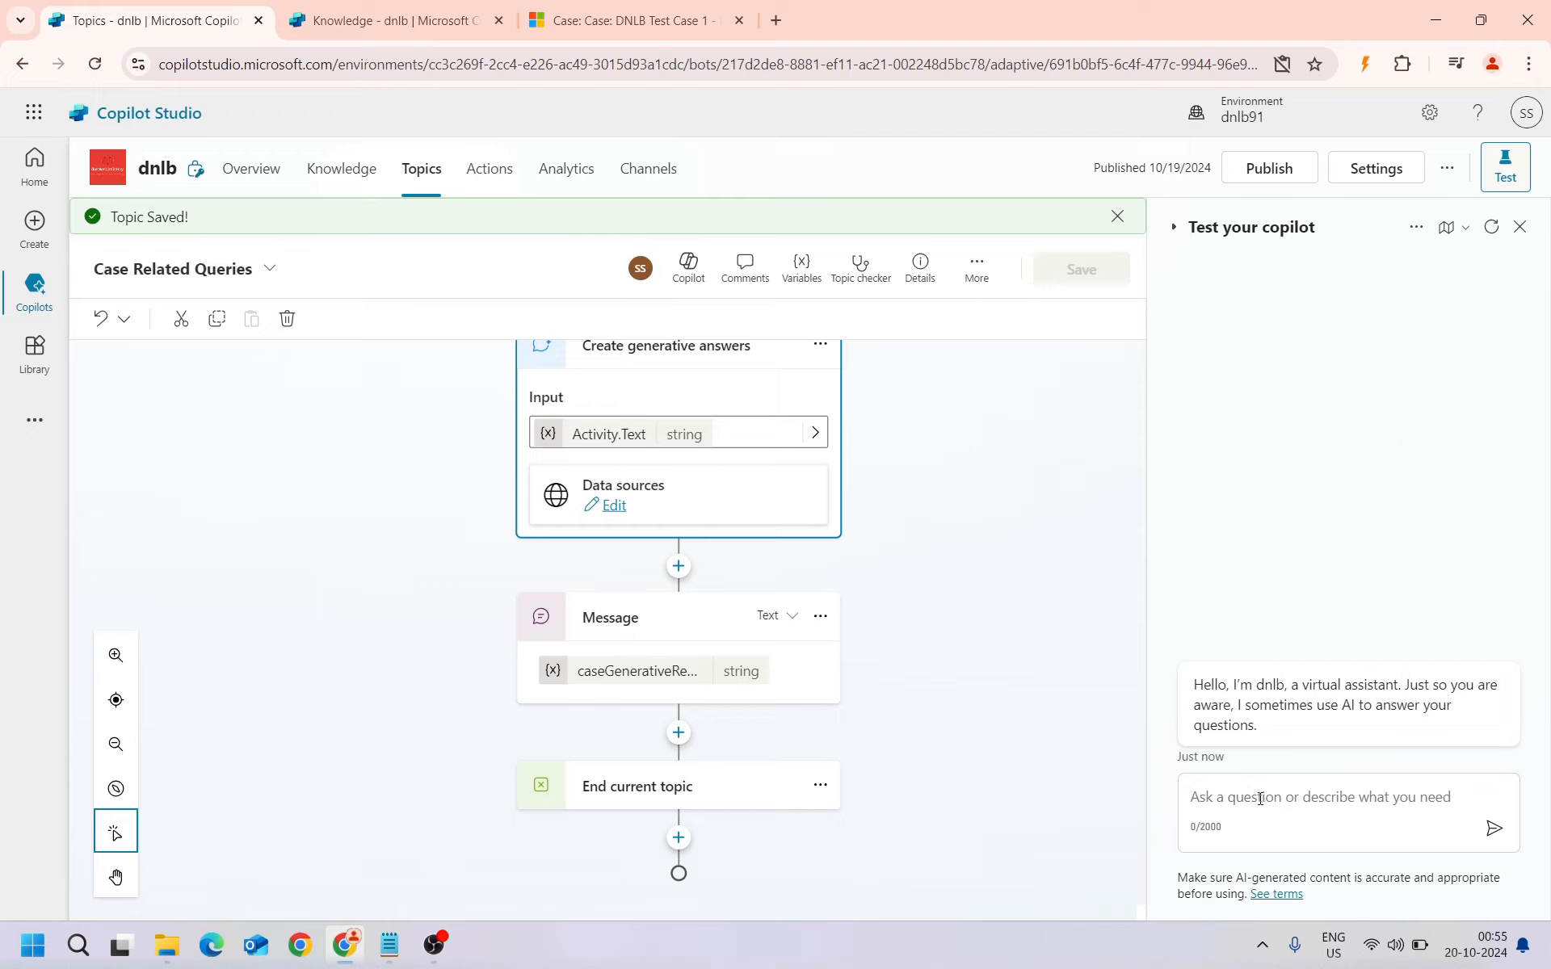
{"action": "left_click", "coordinate": [1259, 798]}
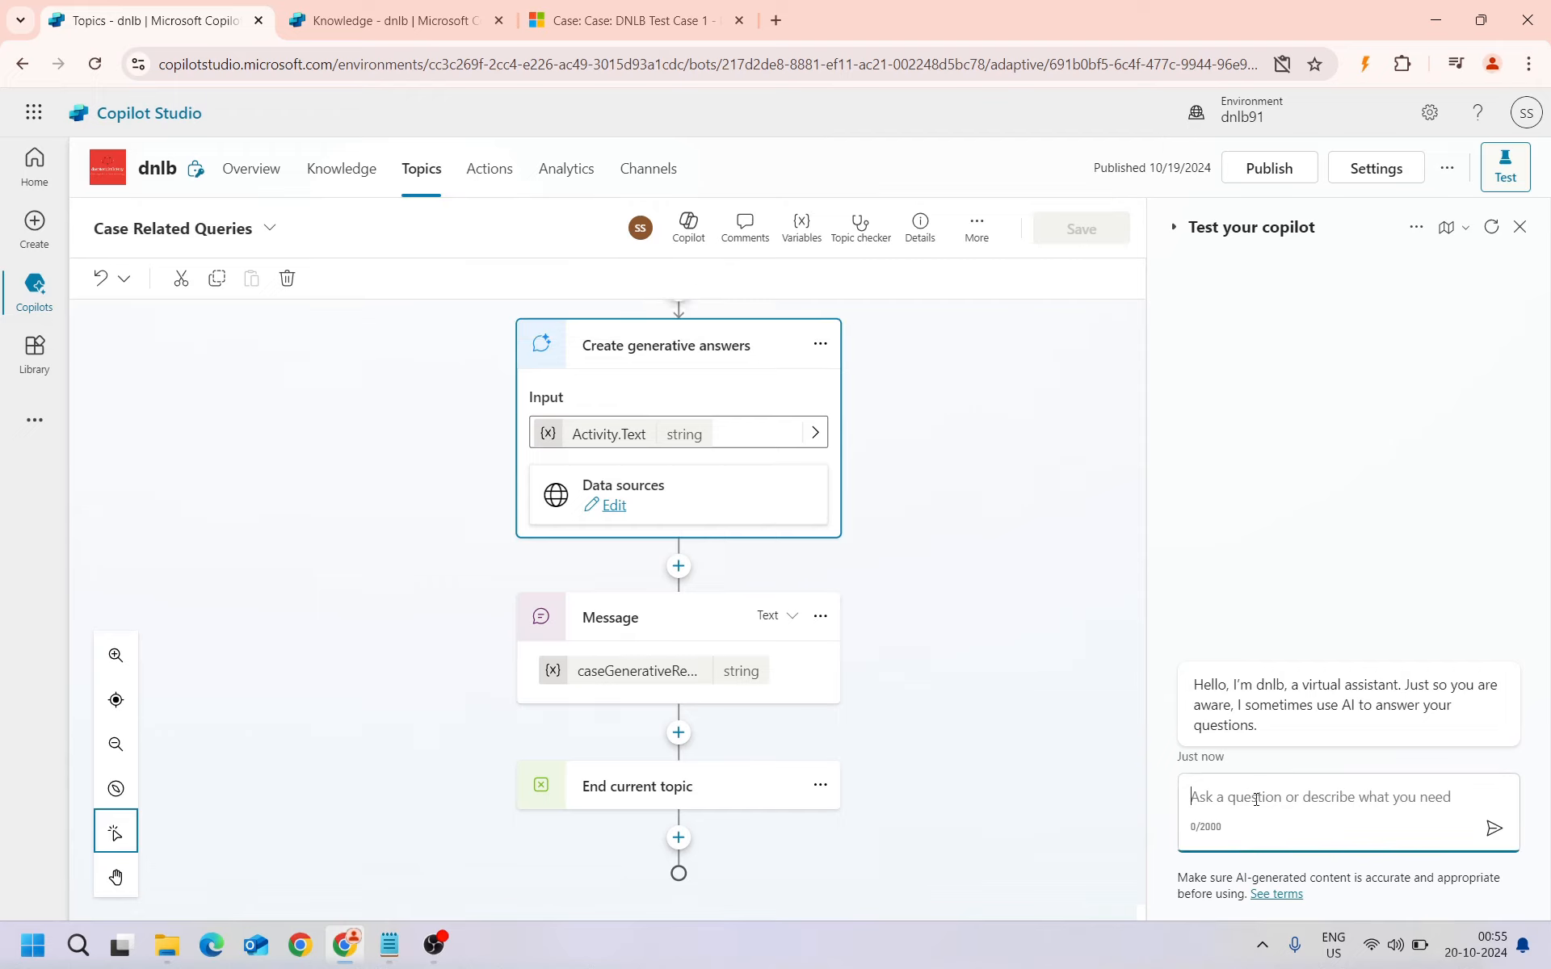
{"action": "type", "text": "what is "}
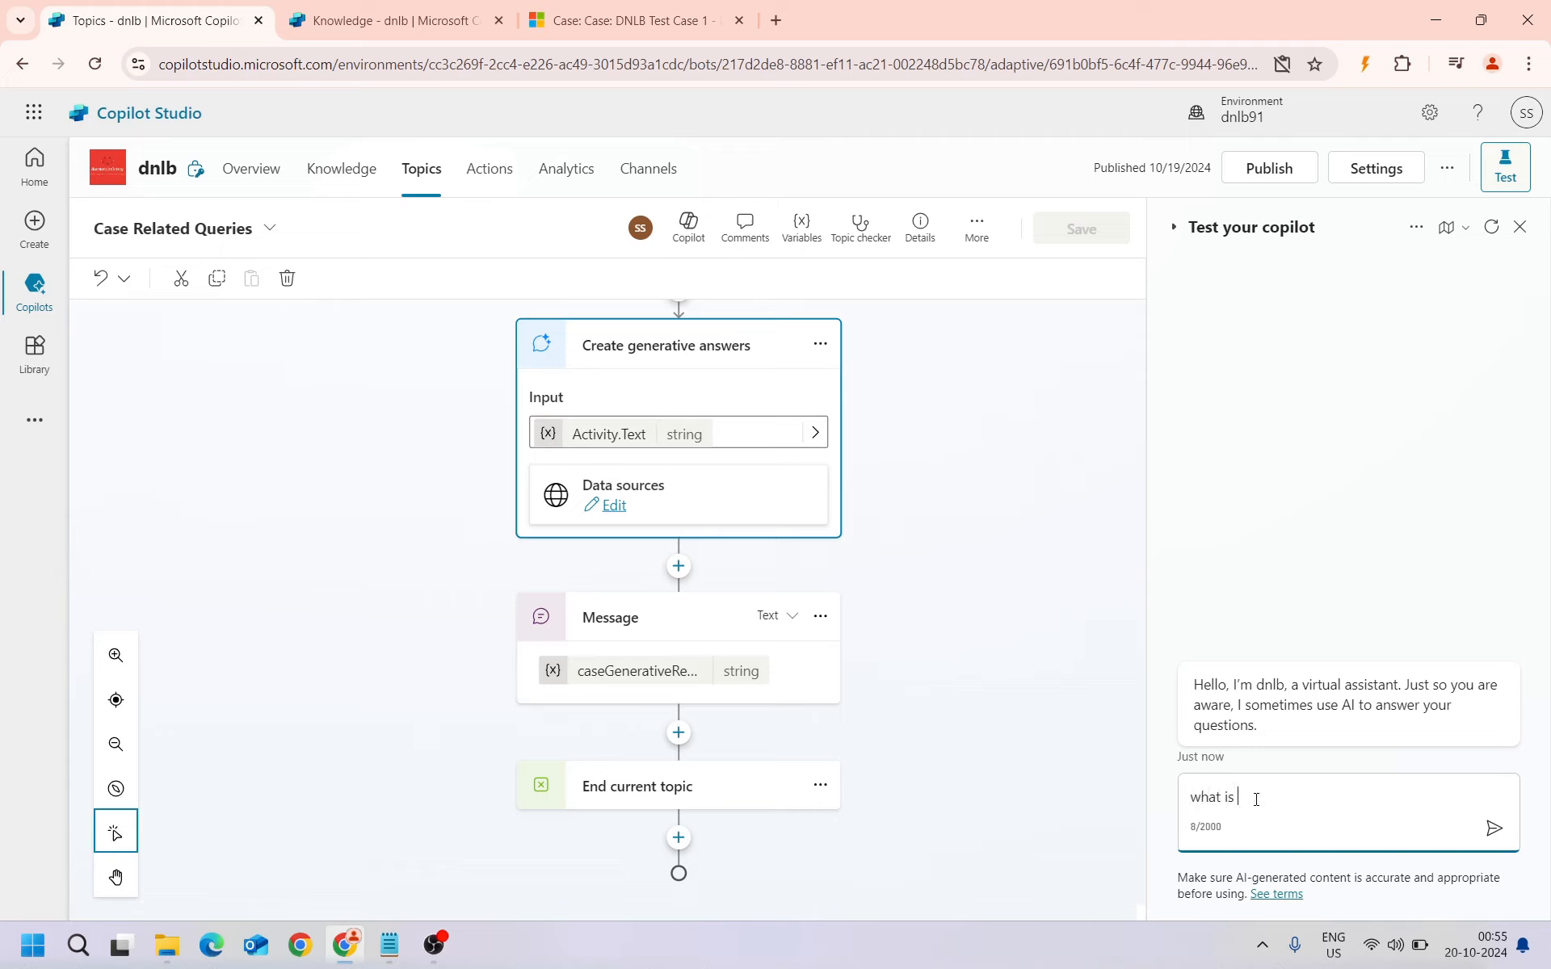
{"action": "type", "text": "created on date of the case id or number :"}
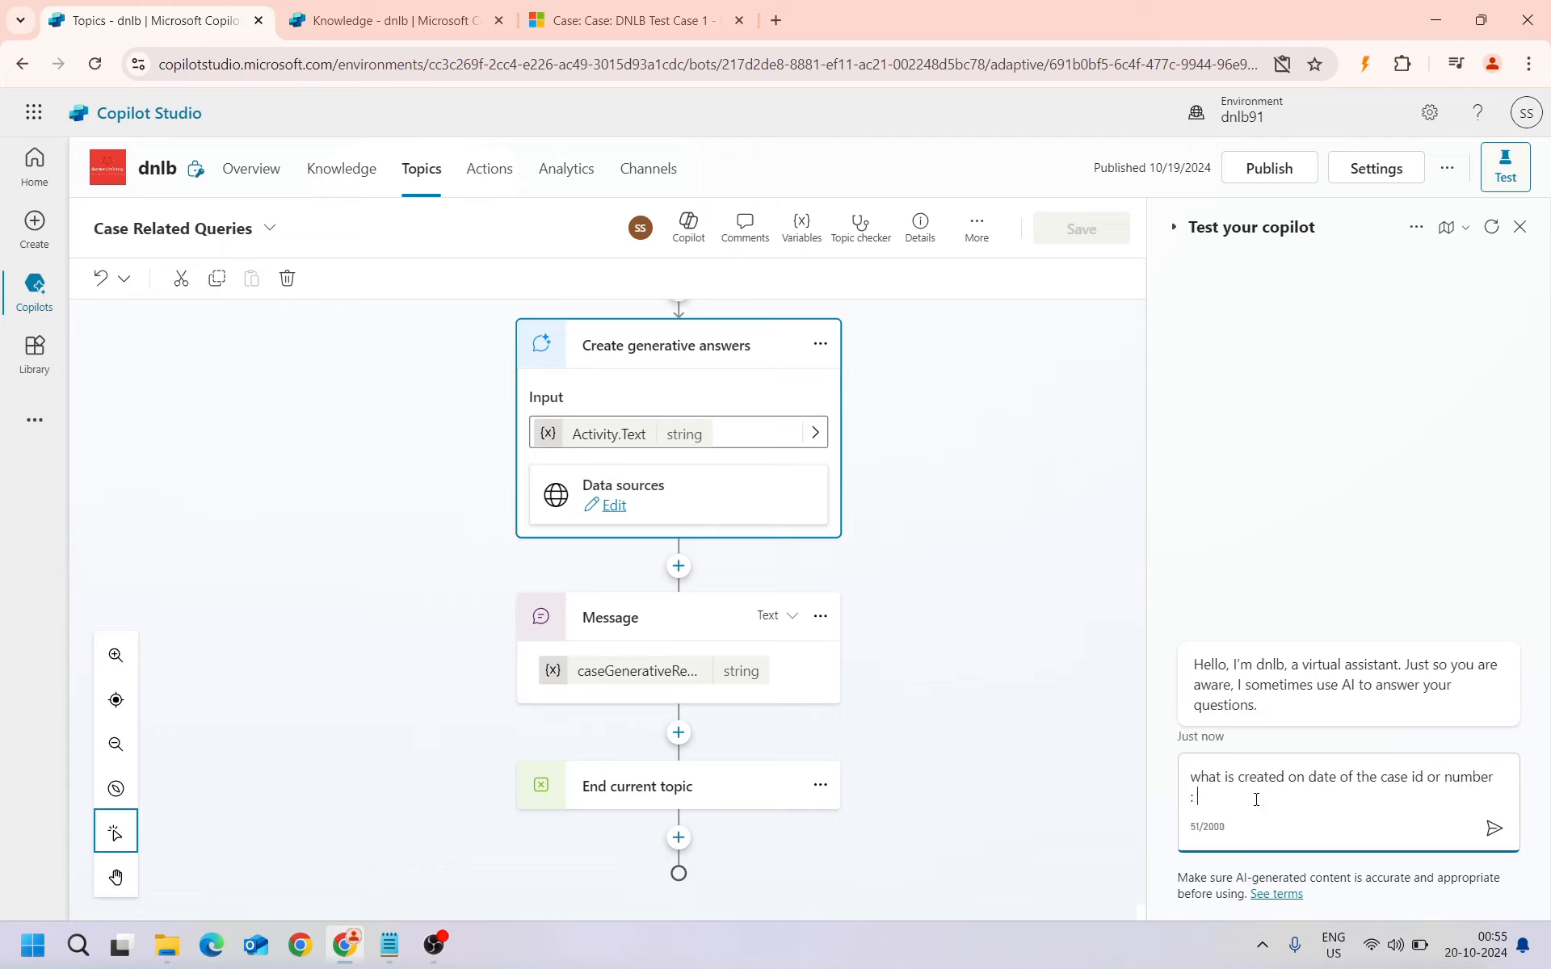
{"action": "type", "text": "CAS-01000-S4Q5H6"}
{"action": "key", "text": "Return"}
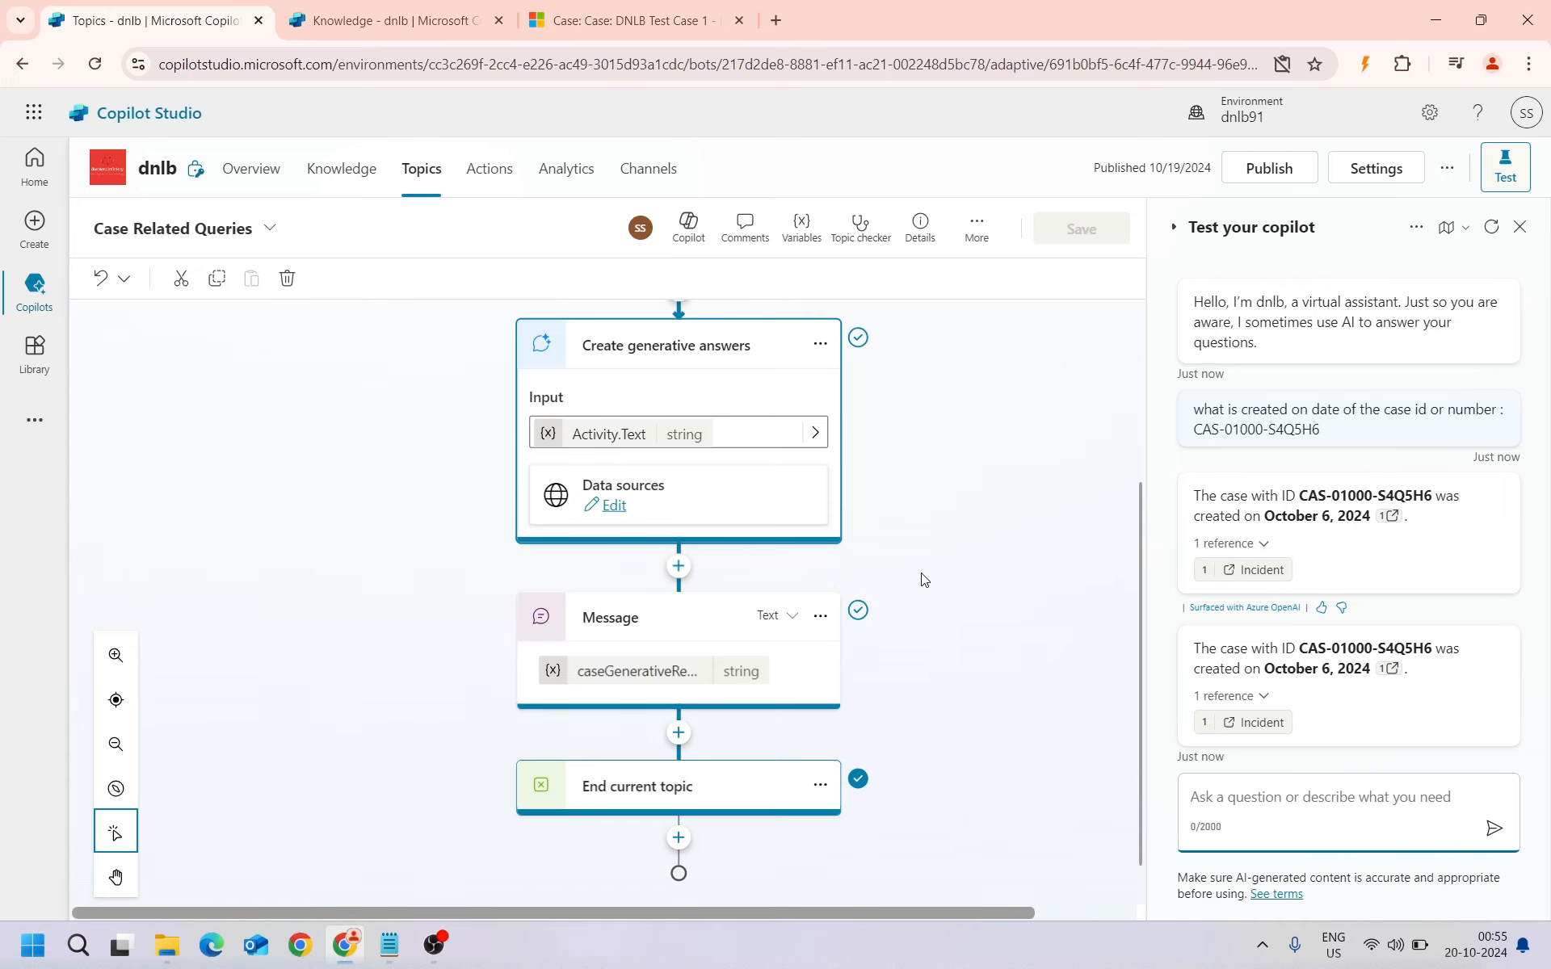
Review the generative answers node's knowledge sources, custom prompt and content moderation options, and close its properties
{"action": "left_click", "coordinate": [612, 507]}
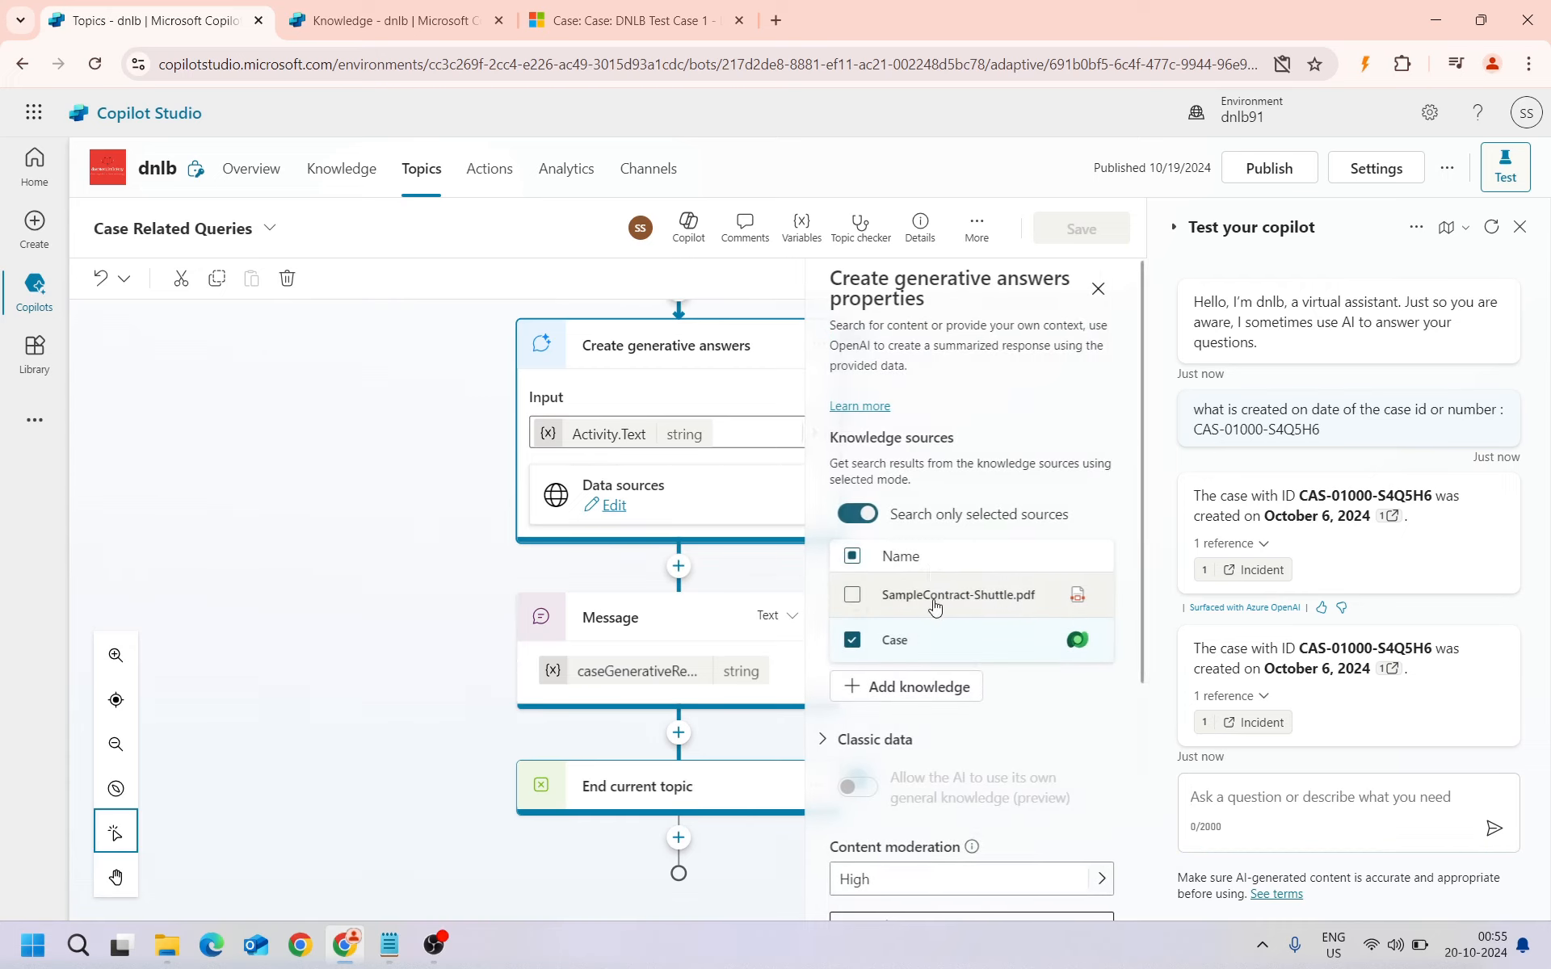
{"action": "scroll", "coordinate": [897, 682], "scroll_direction": "down", "scroll_amount": 5}
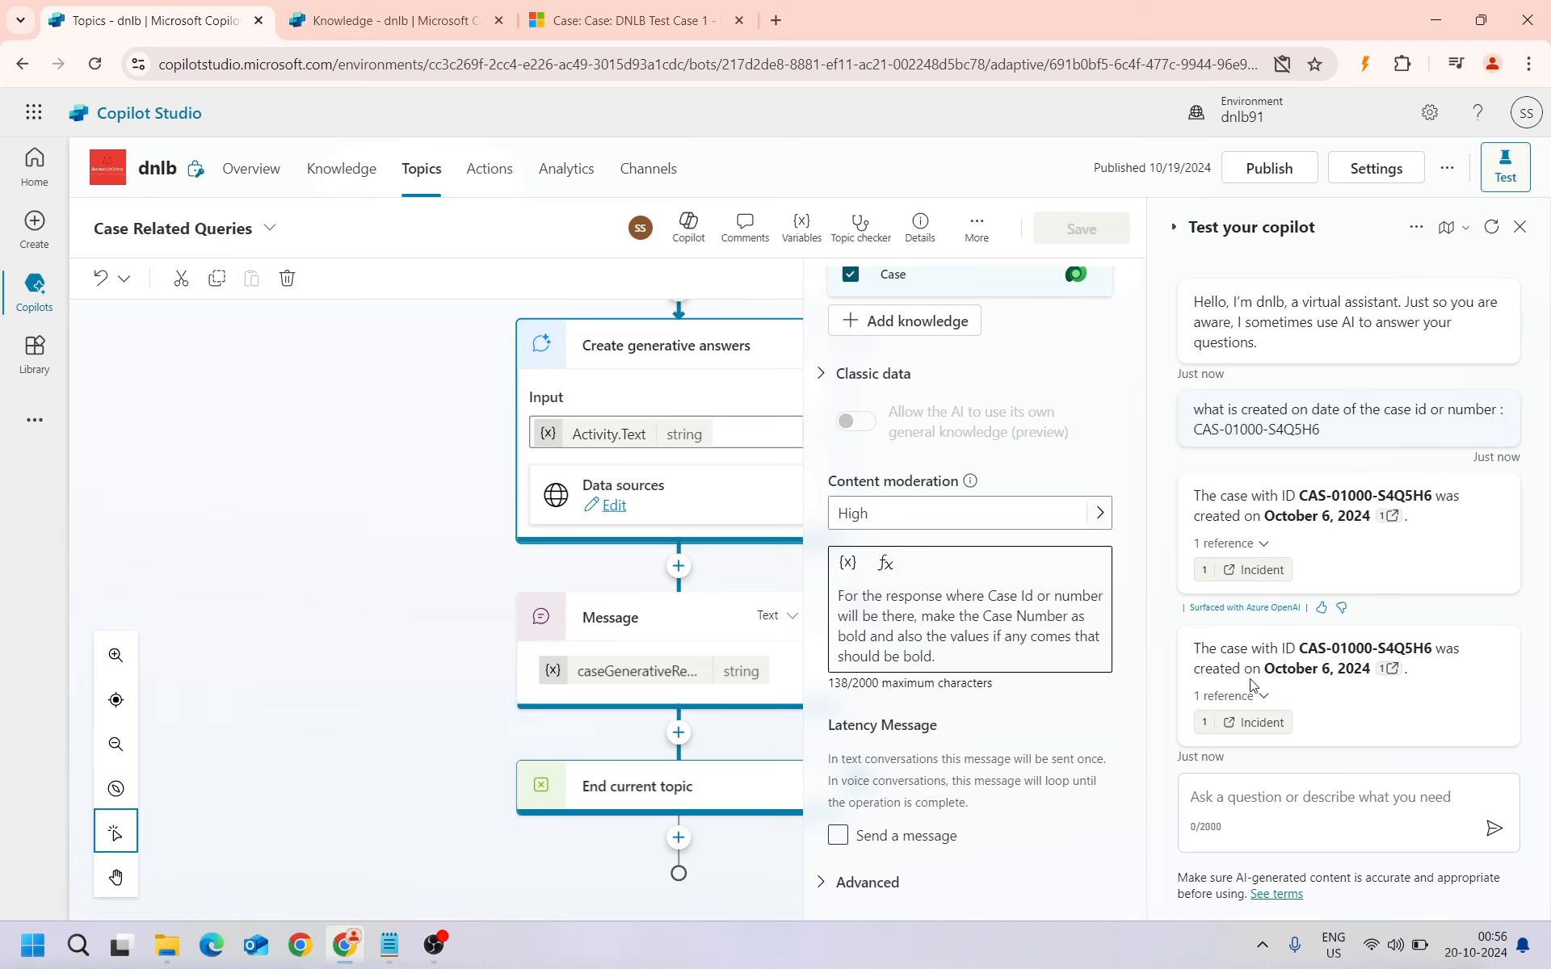
{"action": "scroll", "coordinate": [946, 751], "scroll_direction": "up", "scroll_amount": 3}
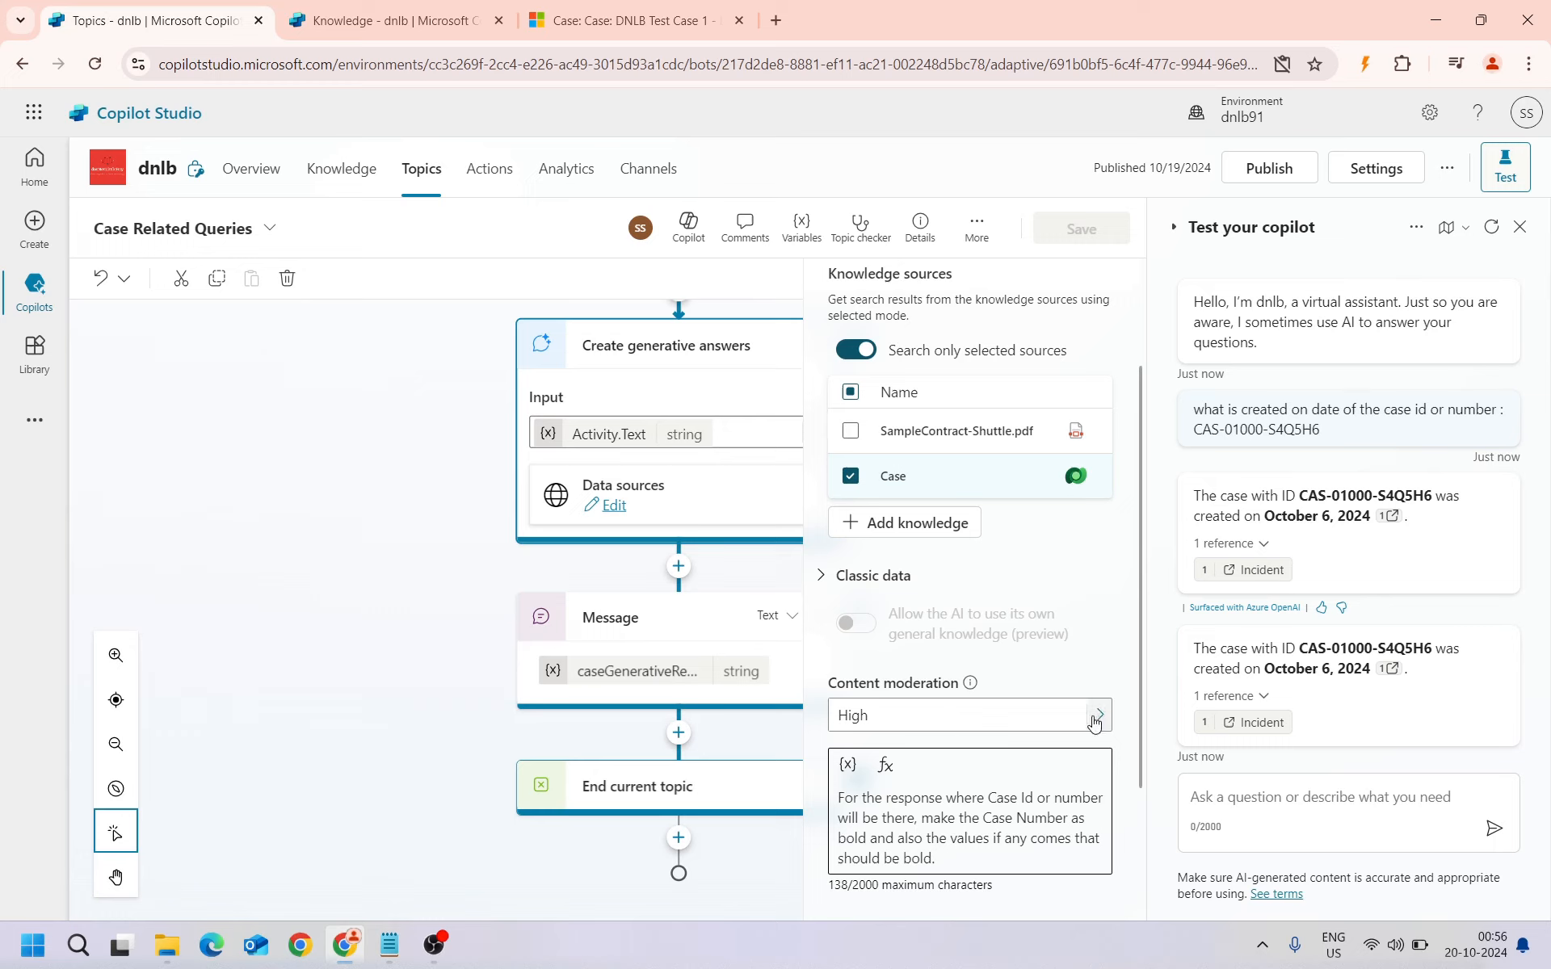
{"action": "left_click", "coordinate": [1025, 715]}
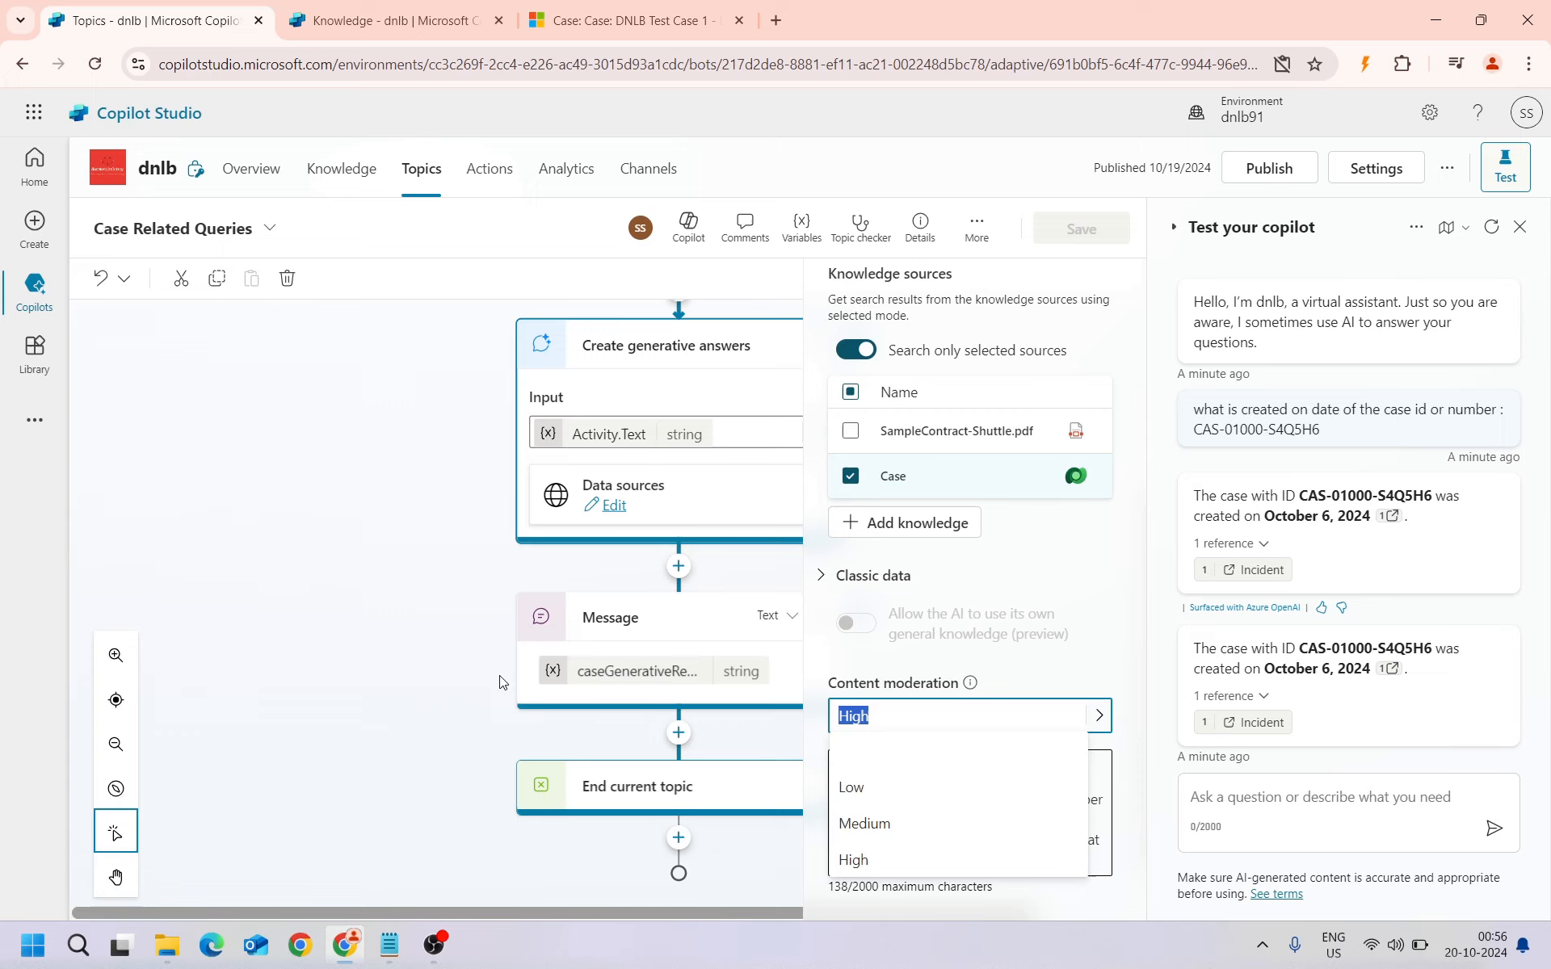
{"action": "left_click", "coordinate": [385, 669]}
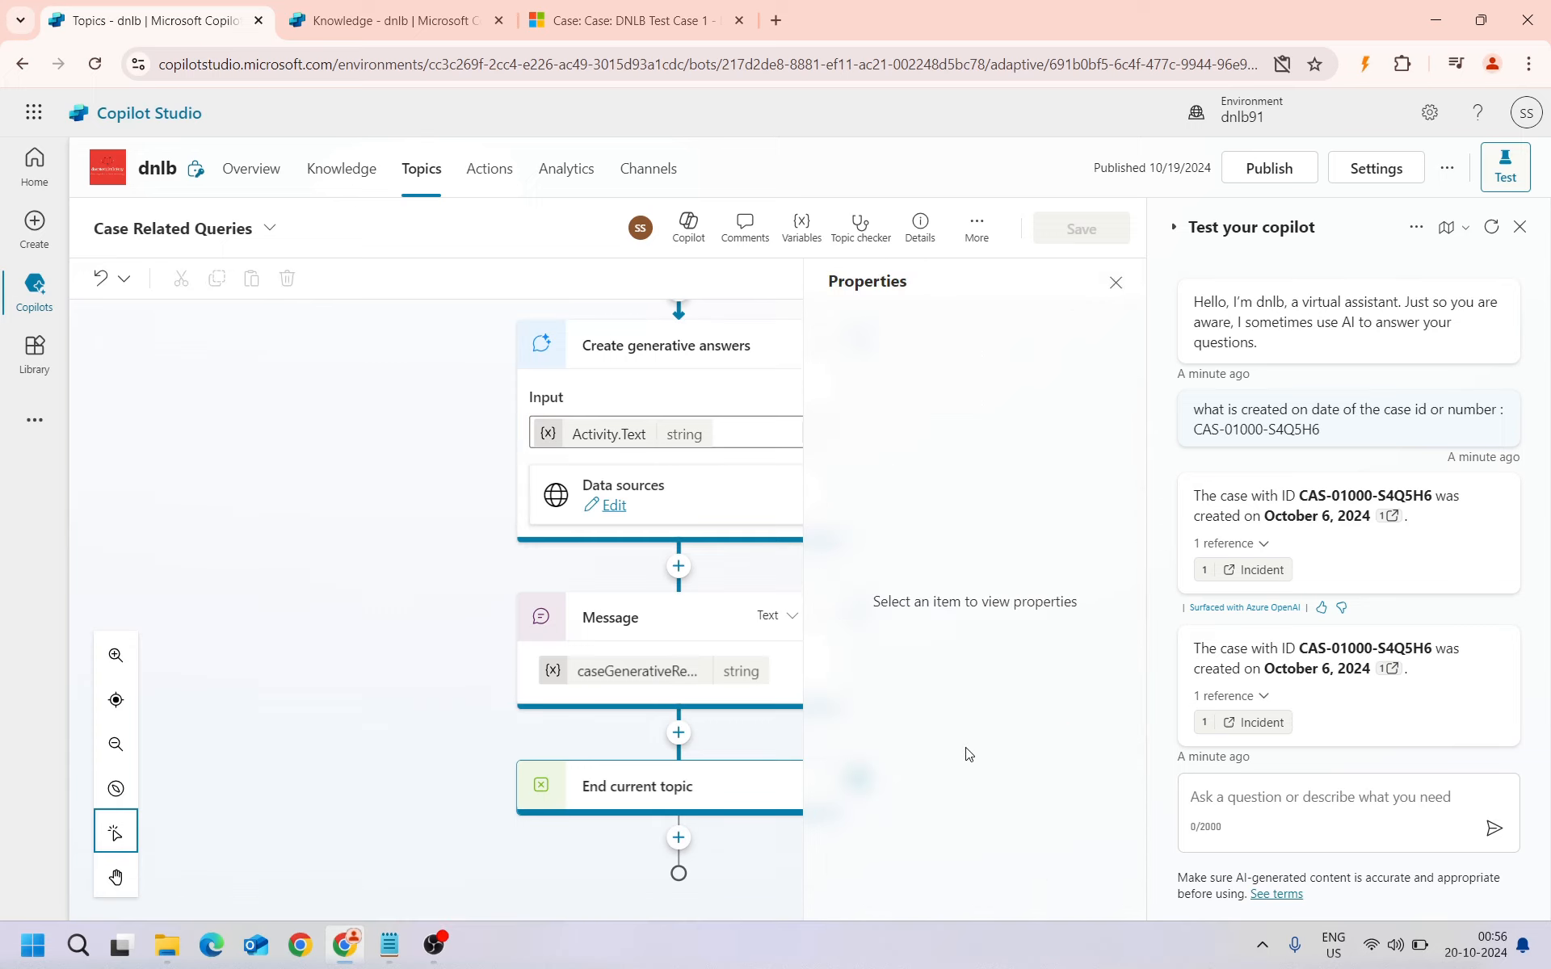
{"action": "left_click", "coordinate": [1116, 282]}
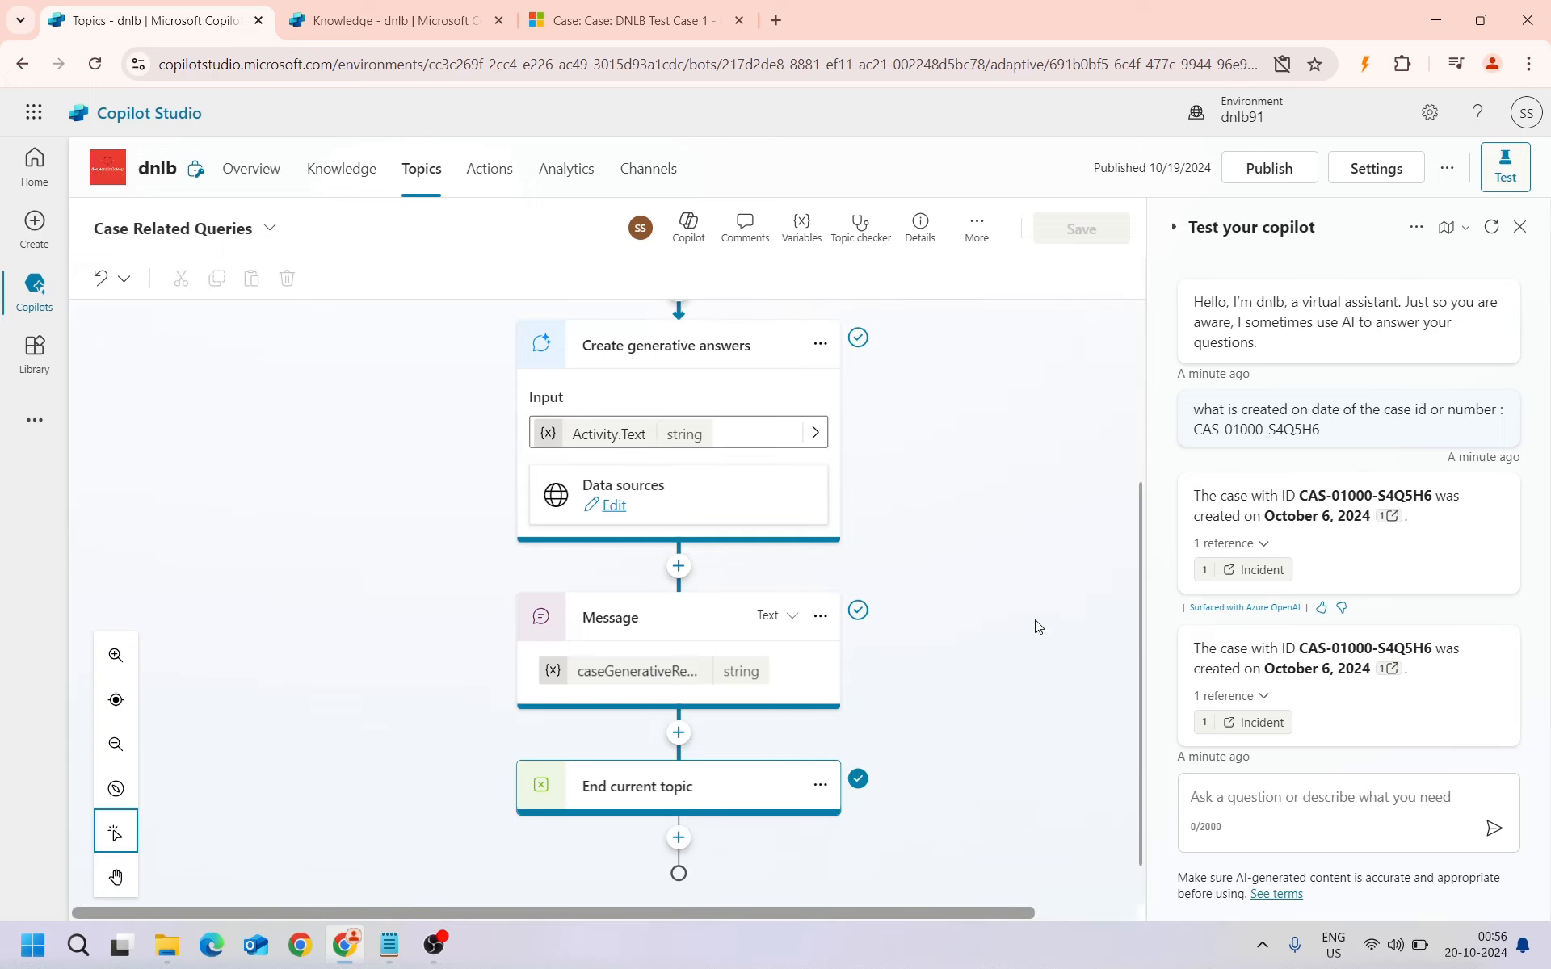
Recheck the generative answers node's data source settings, close them, and look over the topic flow from trigger to end
{"action": "left_click", "coordinate": [612, 505]}
{"action": "scroll", "coordinate": [1051, 714], "scroll_direction": "down", "scroll_amount": 4}
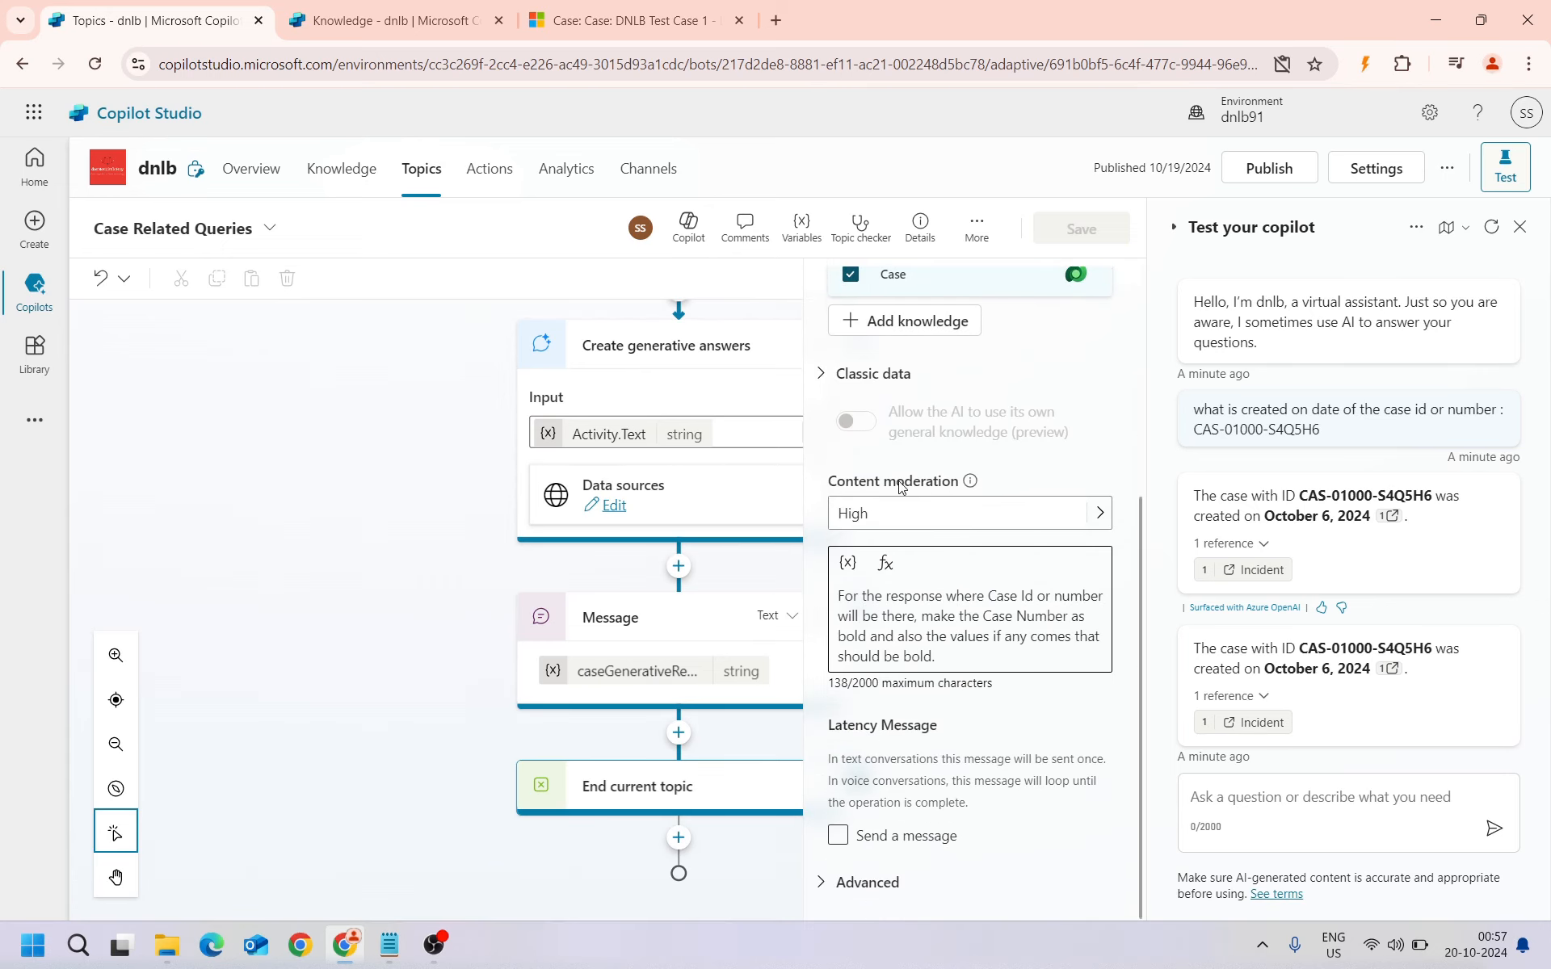
{"action": "scroll", "coordinate": [918, 804], "scroll_direction": "up", "scroll_amount": 4}
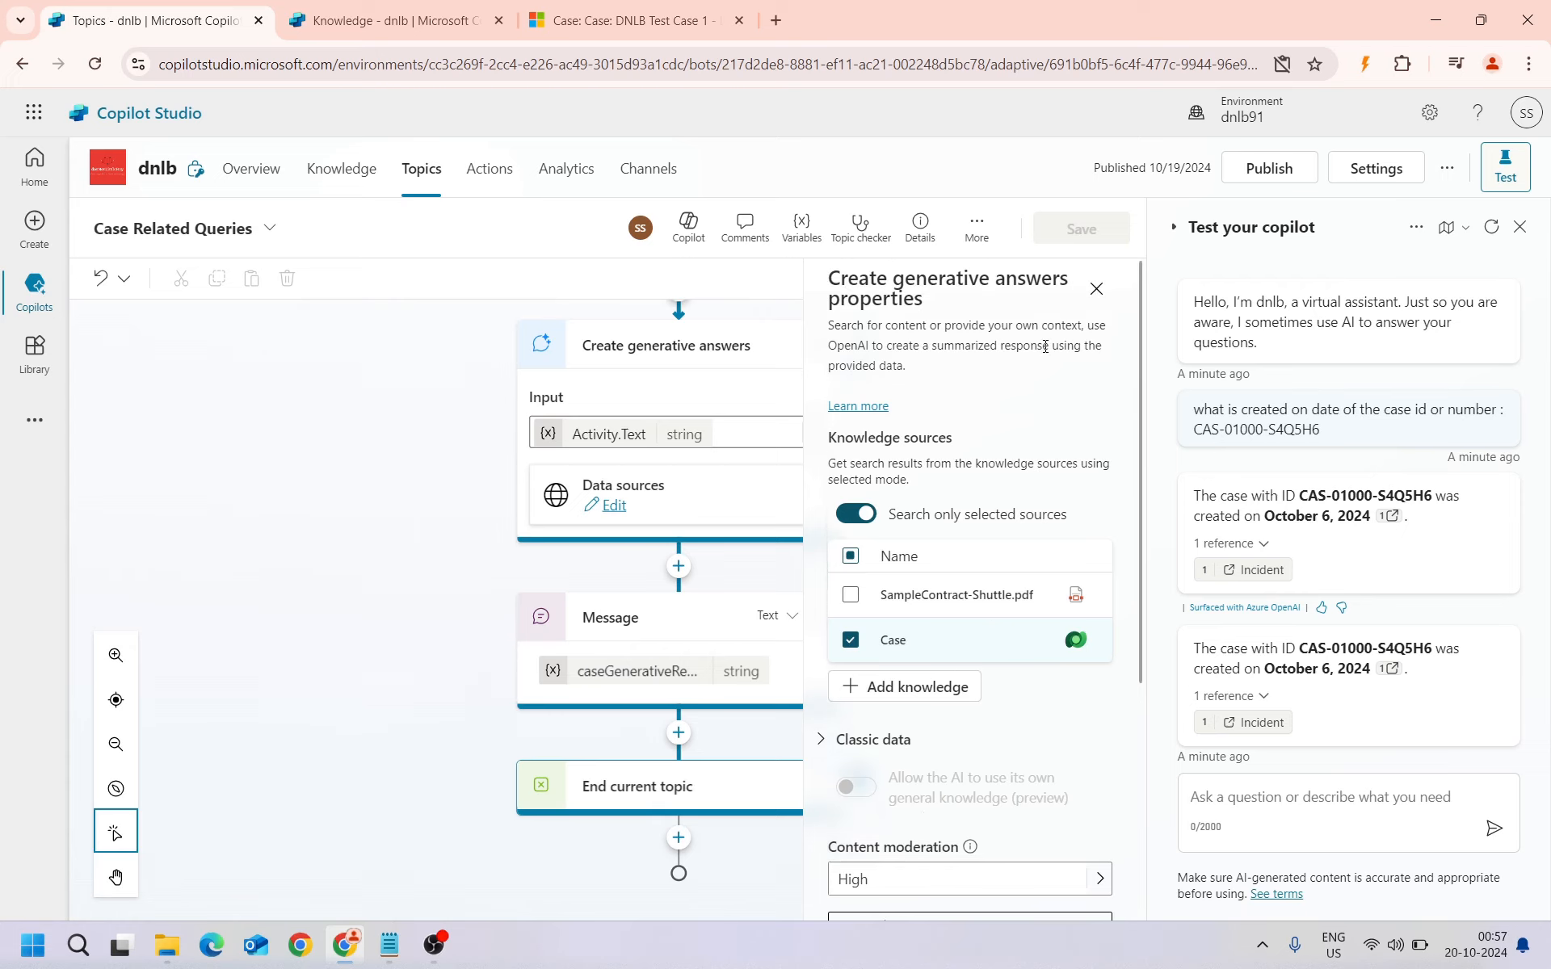
{"action": "left_click", "coordinate": [1096, 288]}
{"action": "scroll", "coordinate": [375, 585], "scroll_direction": "up", "scroll_amount": 1}
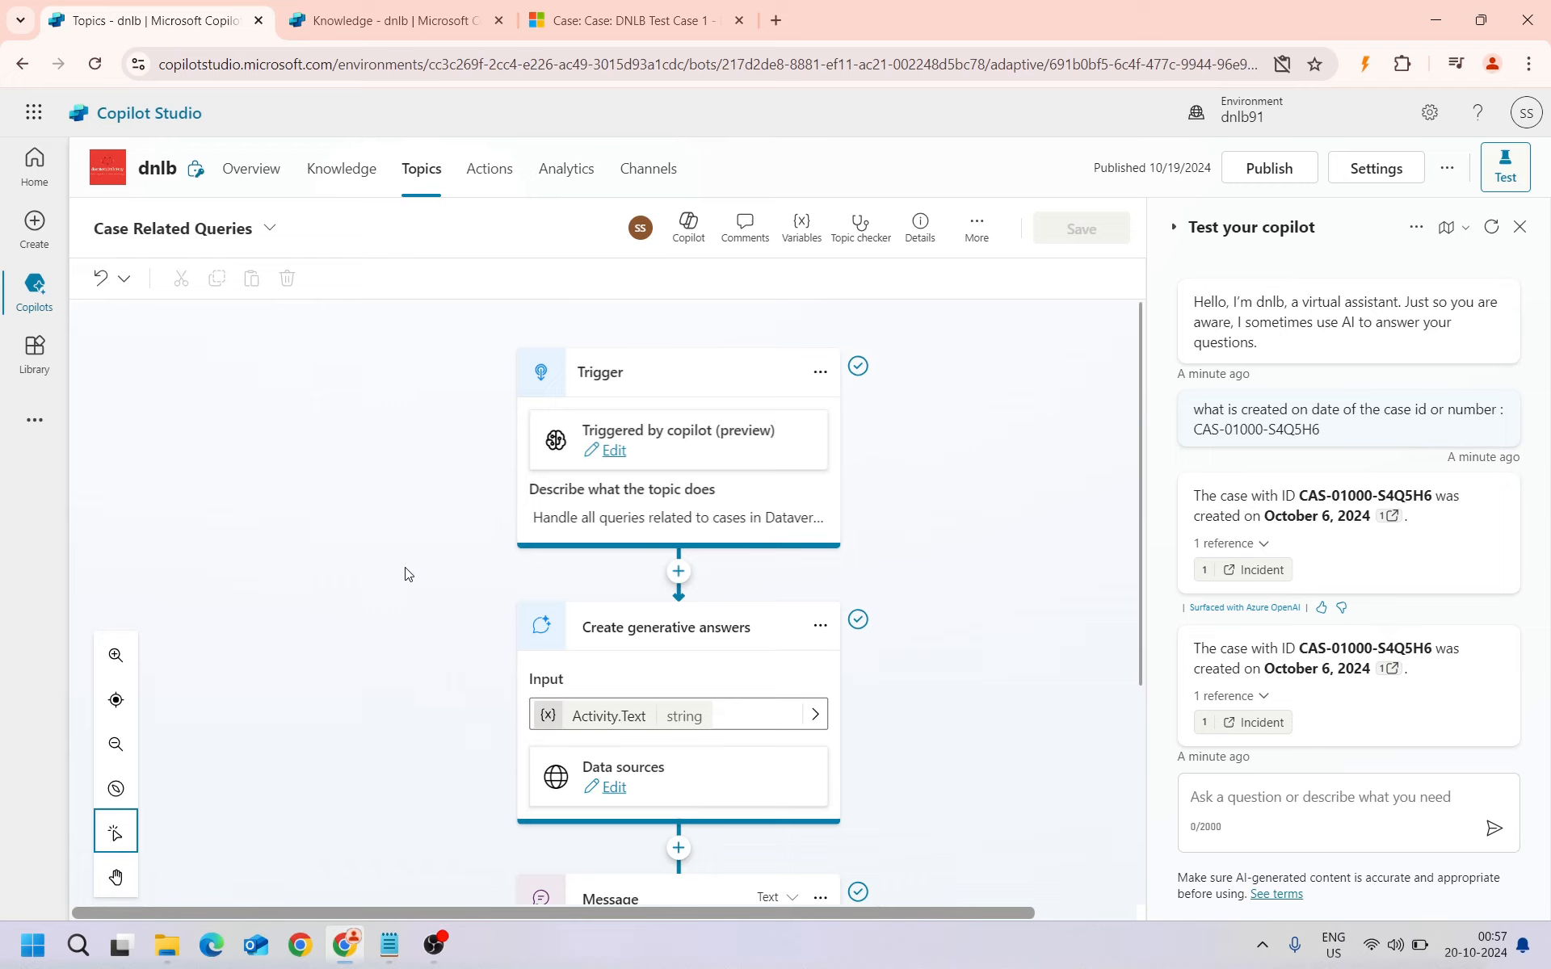
{"action": "scroll", "coordinate": [408, 574], "scroll_direction": "down", "scroll_amount": 2}
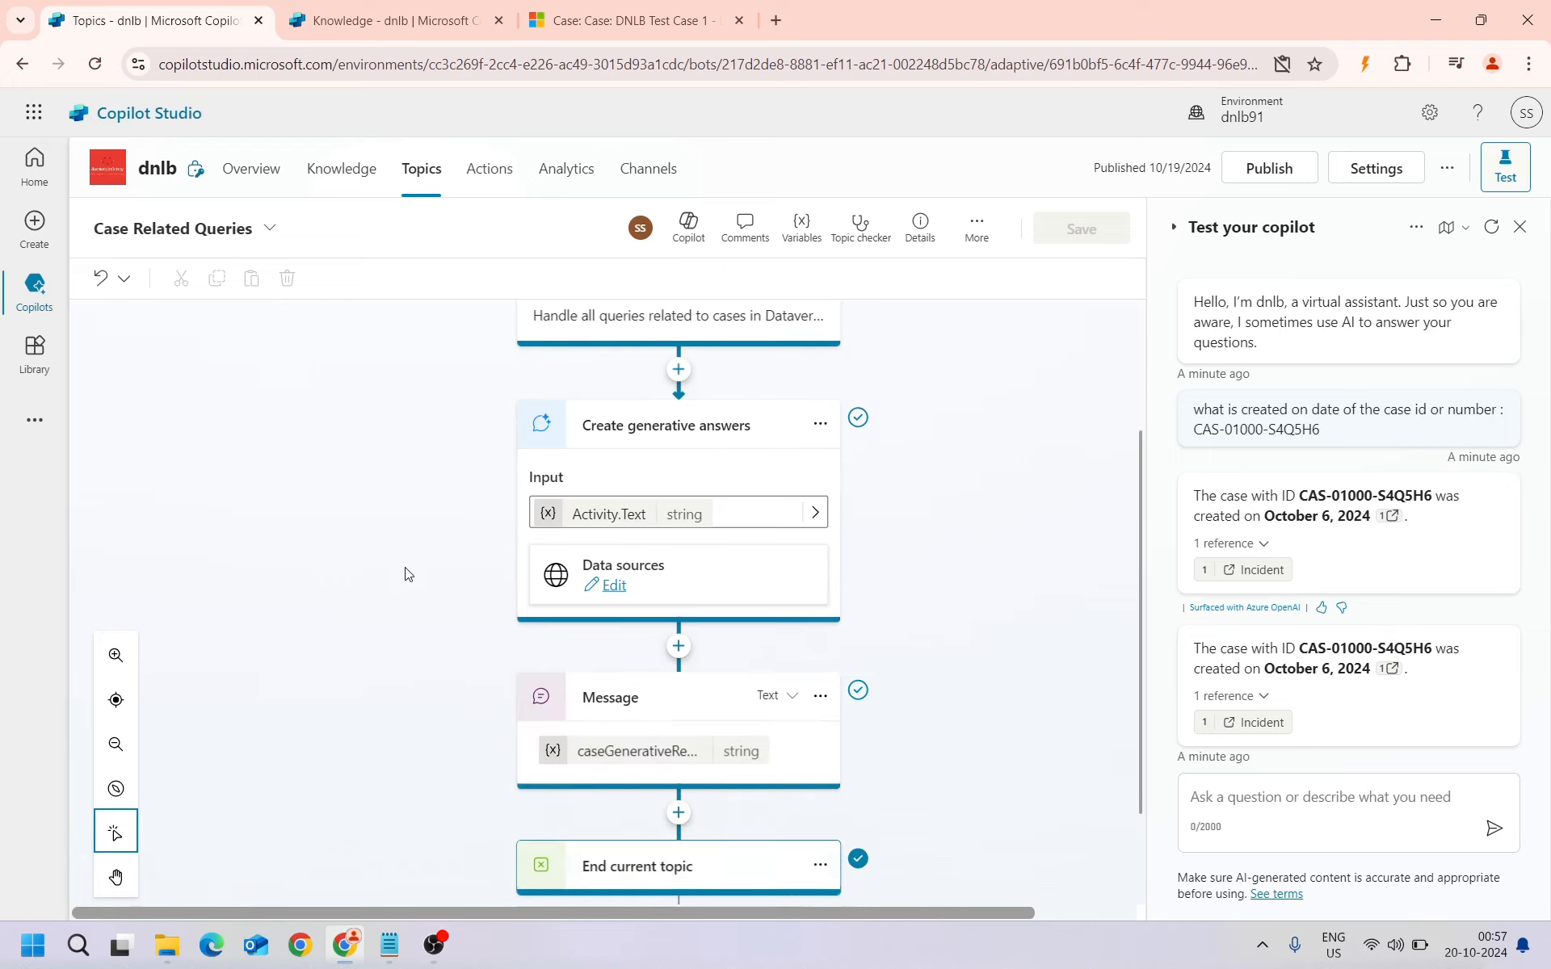
{"action": "scroll", "coordinate": [407, 575], "scroll_direction": "down", "scroll_amount": 1}
{"action": "scroll", "coordinate": [408, 574], "scroll_direction": "up", "scroll_amount": 3}
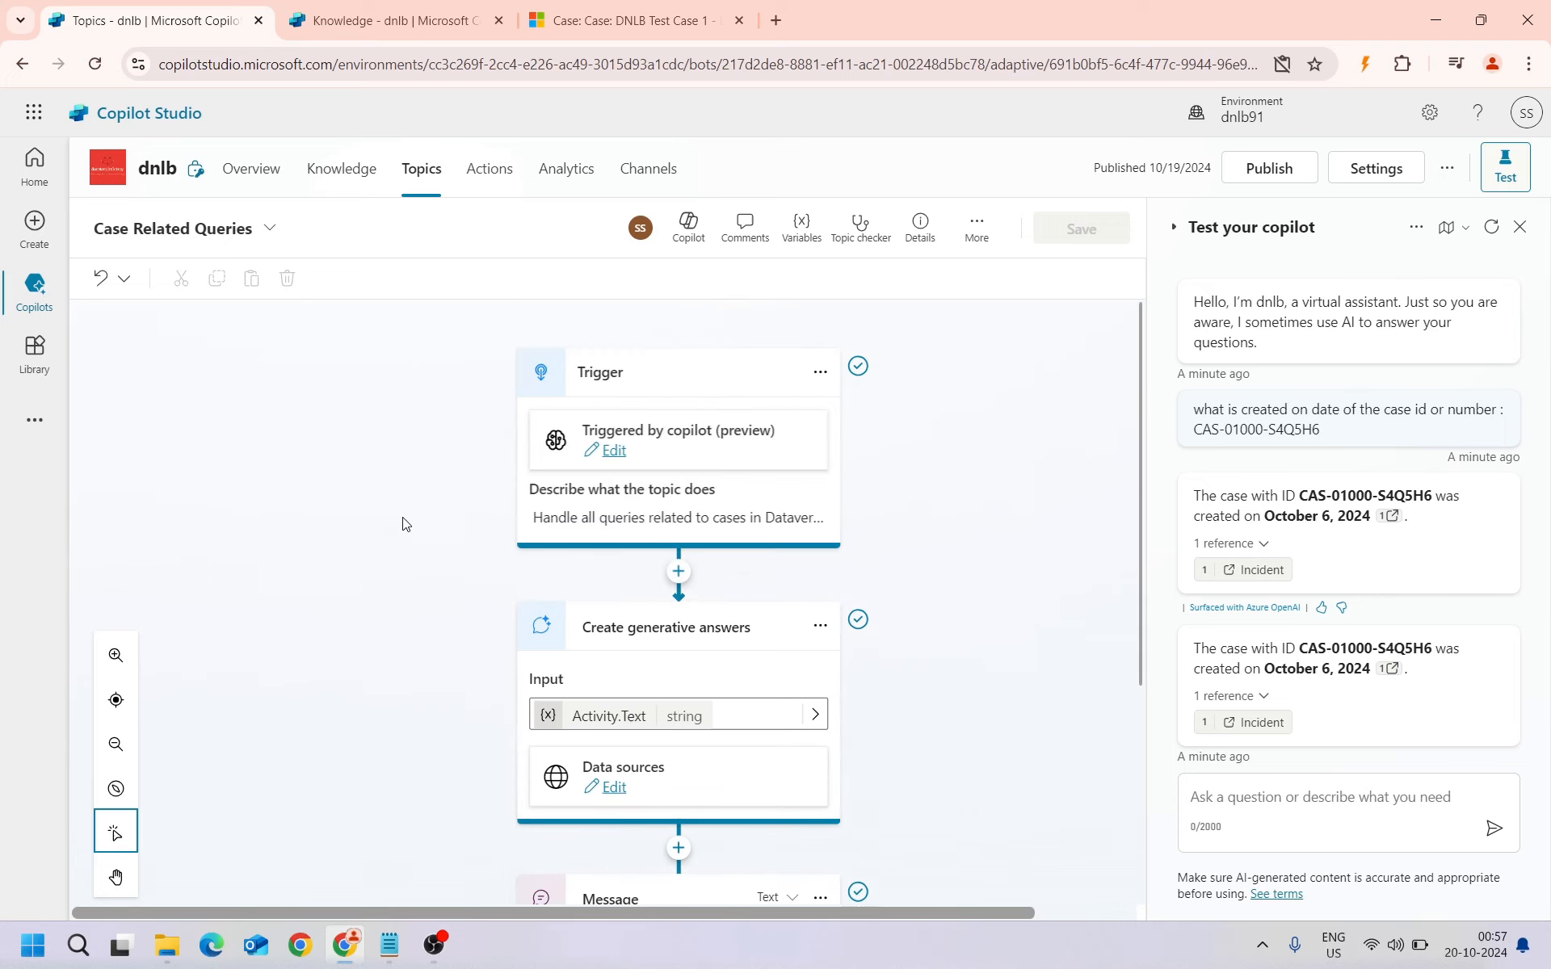